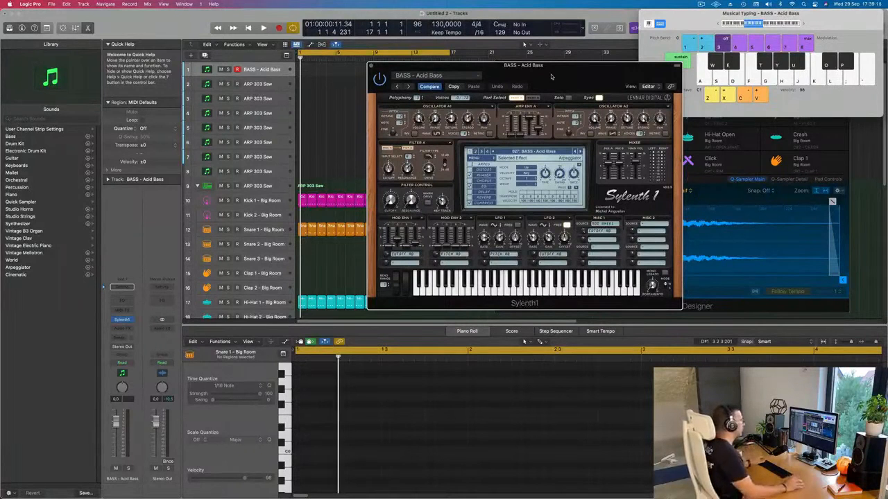
# Start playback and switch Sylenth1 on the bass track to the next preset, BASS - Atlantis
pyautogui.moveTo(561, 76); pyautogui.dragTo(578, 73)
pyautogui.press('space')
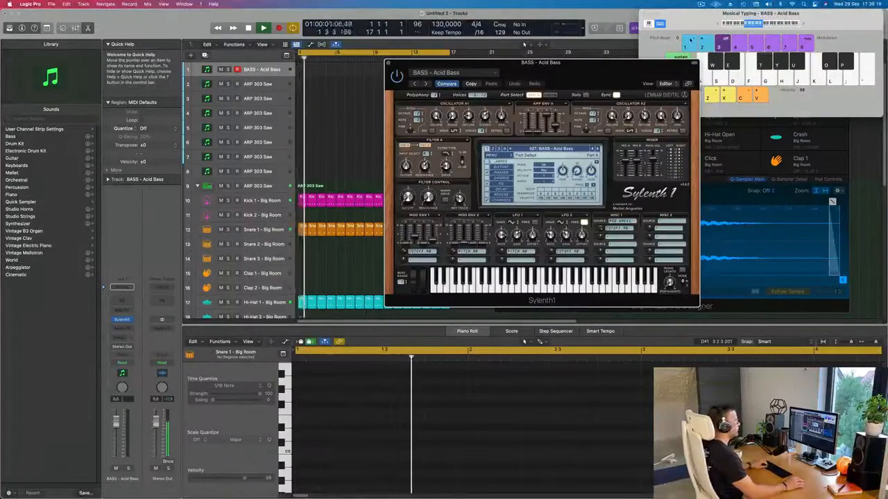
pyautogui.click(267, 71)
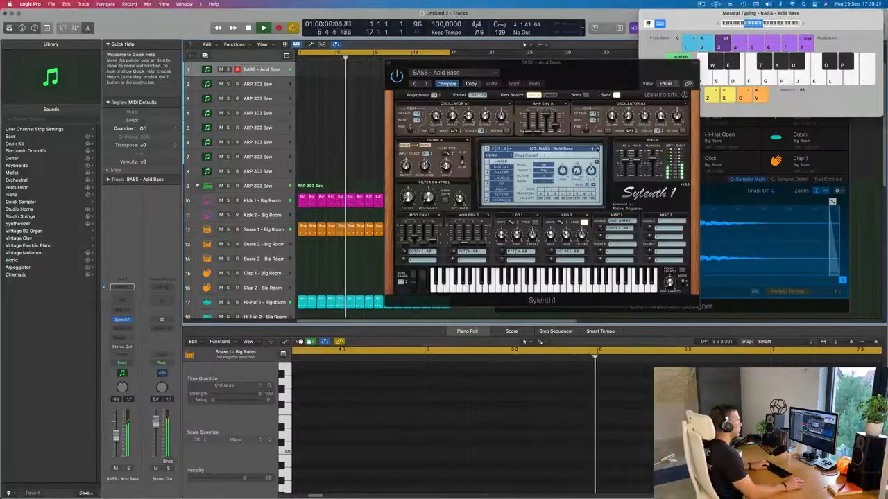
pyautogui.click(596, 149)
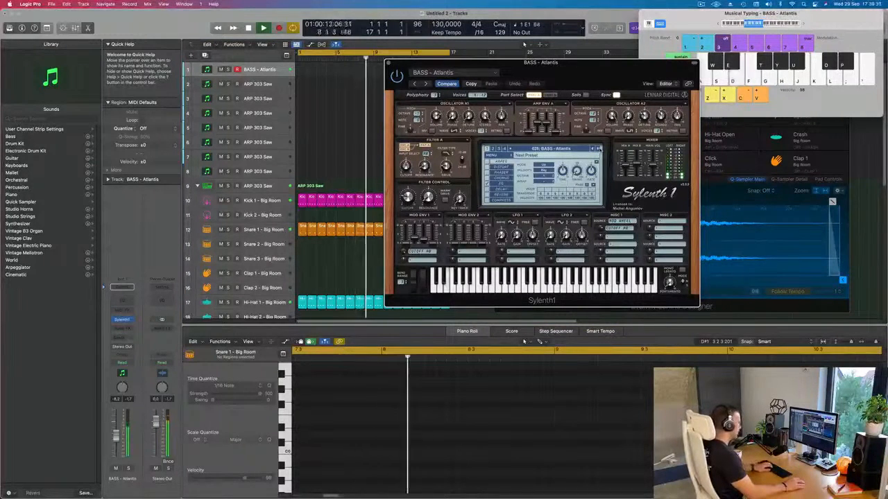
# Raise the Musical Typing keyboard to octave C2 and try D, F and E notes against the drums
pyautogui.click(803, 25)
pyautogui.click(803, 26)
pyautogui.press('s')
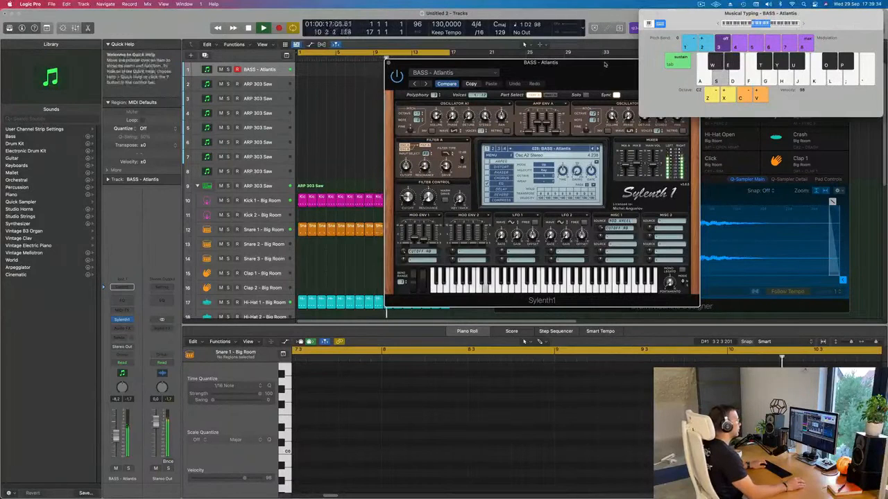
pyautogui.moveTo(605, 65); pyautogui.dragTo(526, 109)
pyautogui.press('f')
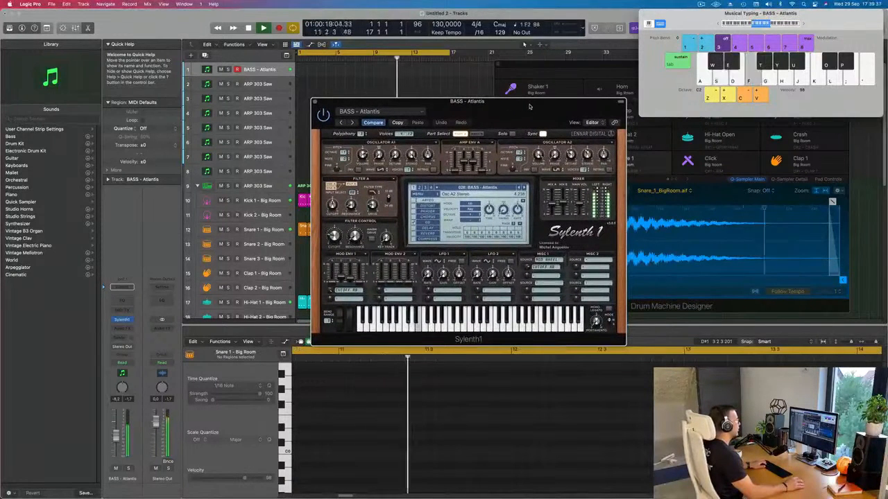
pyautogui.press('d')
pyautogui.press('d')
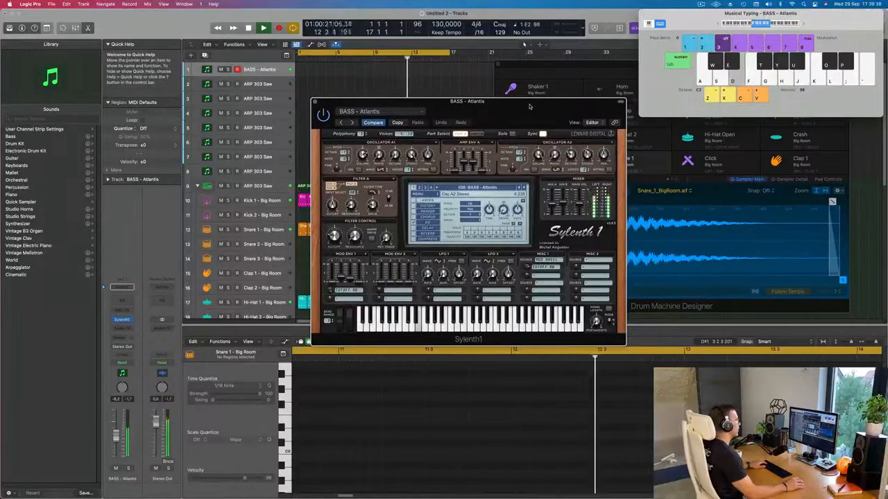
# Audition the following Sylenth1 bass presets and load BASS - D-Bass
pyautogui.click(524, 188)
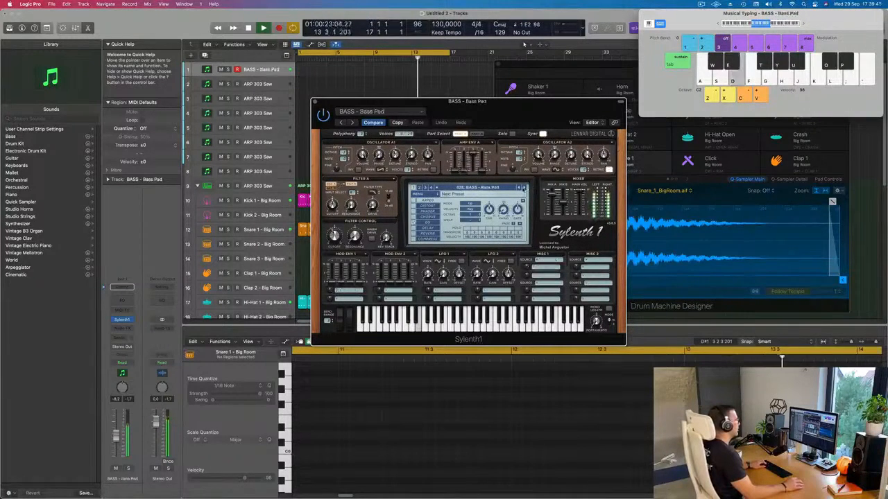
pyautogui.click(525, 188)
pyautogui.click(525, 188)
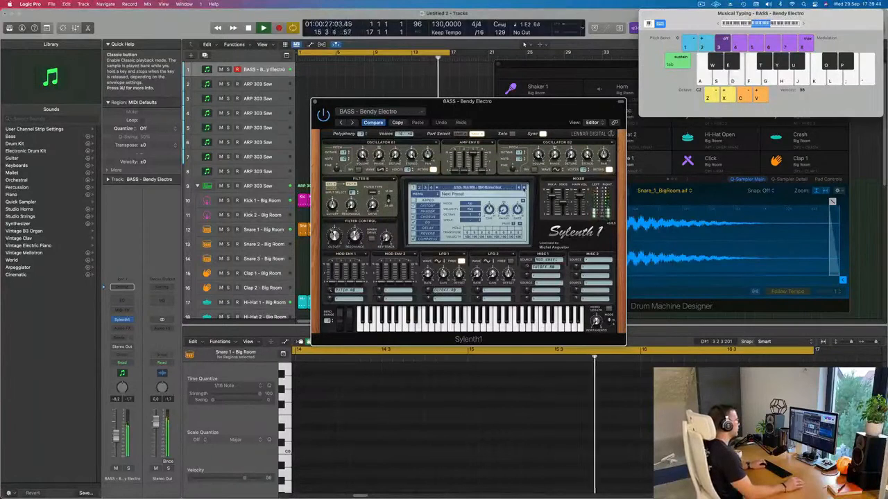
pyautogui.click(524, 188)
pyautogui.click(524, 188)
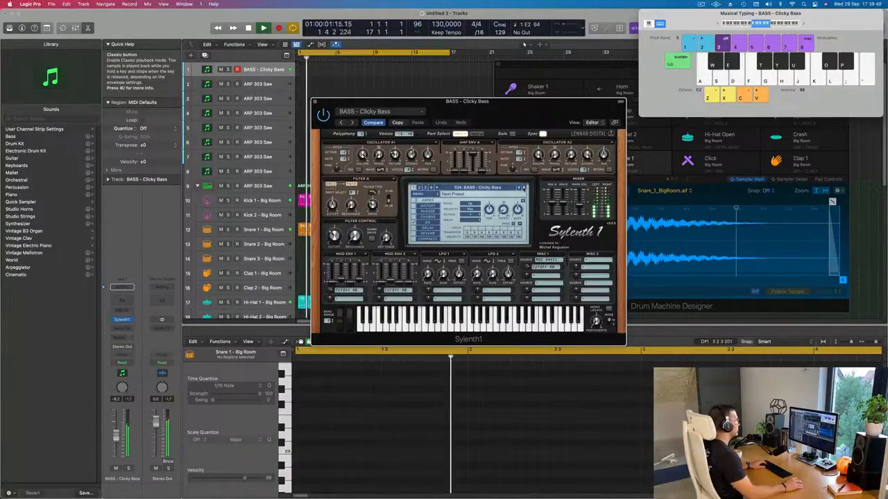
pyautogui.click(524, 188)
pyautogui.click(524, 188)
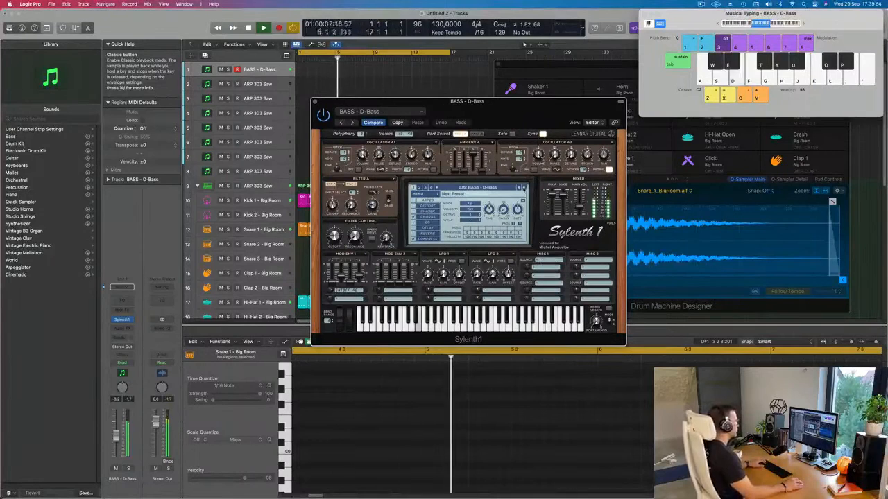
# Record a rhythmic bass line of repeated E2 notes on the D-Bass track
pyautogui.press('r')
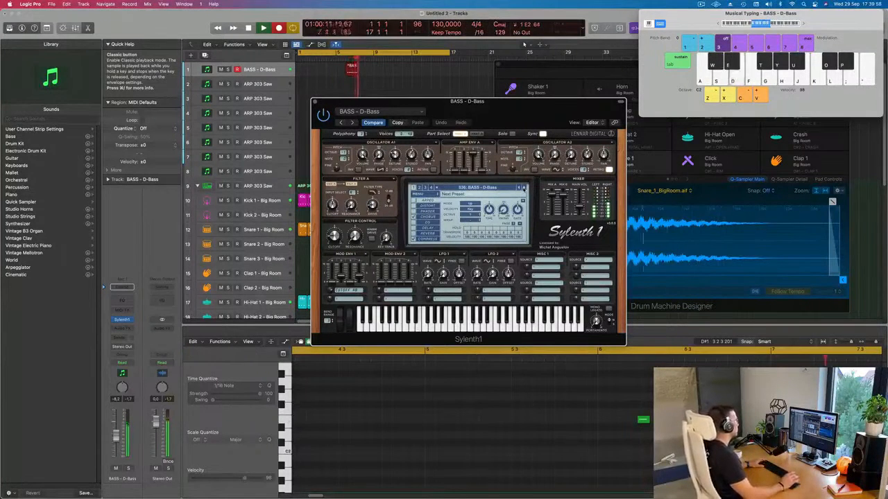
pyautogui.press('d')
pyautogui.press('d')
pyautogui.press('d')
pyautogui.press('space')
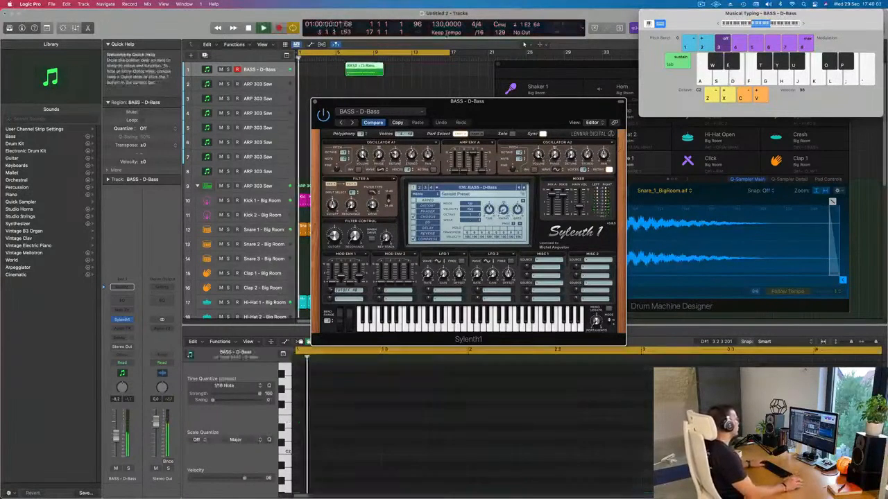
# Move the recorded bass region to bar 1 and select all of its notes
pyautogui.moveTo(362, 64); pyautogui.dragTo(314, 66)
pyautogui.press('space')
pyautogui.click(449, 400)
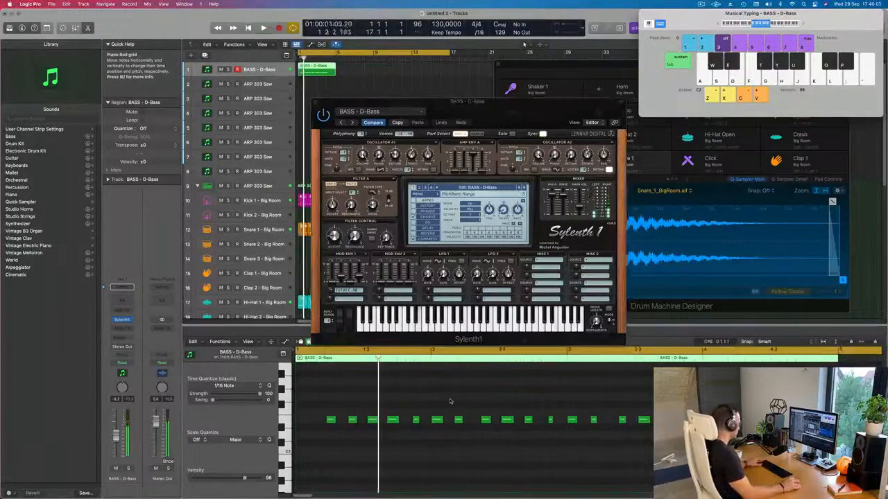
pyautogui.press('super+a')
pyautogui.press('space')
# Split the bass region at bar 2, delete its first bar and move the remainder to bar 1
pyautogui.scroll(-2, 388, 394)
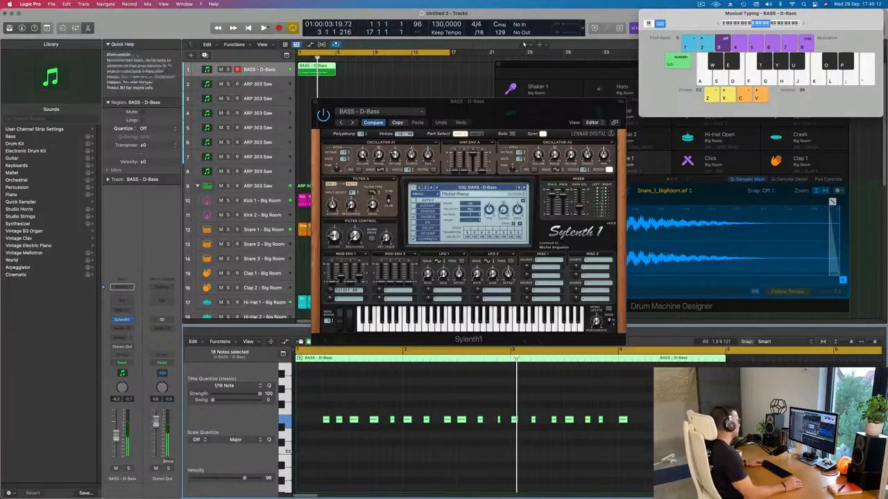
pyautogui.scroll(2, 312, 71)
pyautogui.scroll(1, 313, 72)
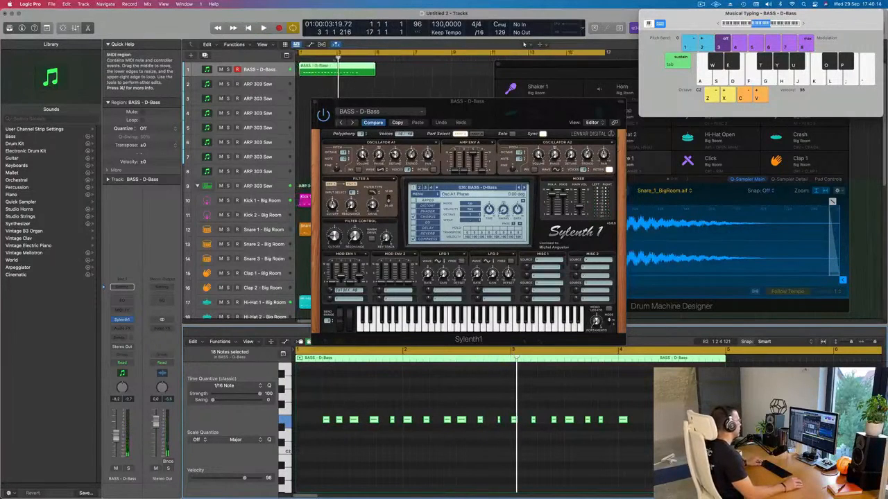
pyautogui.keyDown('super'); pyautogui.doubleClick(317, 69); pyautogui.keyUp('super')
pyautogui.click(310, 69)
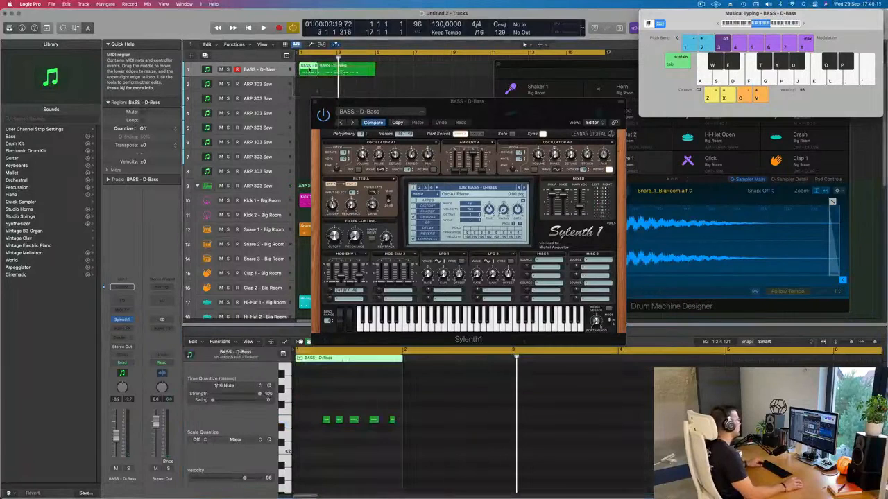
pyautogui.press('Delete')
pyautogui.moveTo(330, 70); pyautogui.dragTo(310, 71)
pyautogui.press('space')
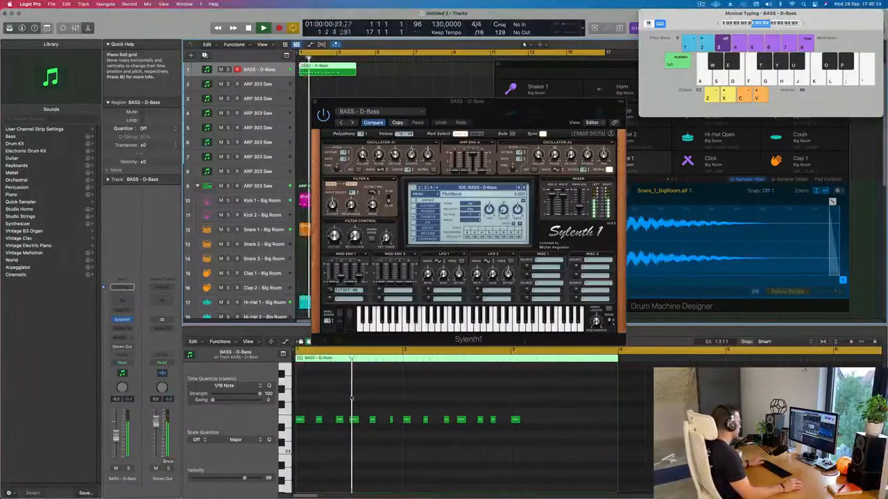
# Delete the bass notes from bar 2 onward and cut off the region's part after bar 3 begins
pyautogui.moveTo(409, 413); pyautogui.dragTo(565, 433)
pyautogui.press('Delete')
pyautogui.keyDown('super'); pyautogui.doubleClick(337, 68); pyautogui.keyUp('super')
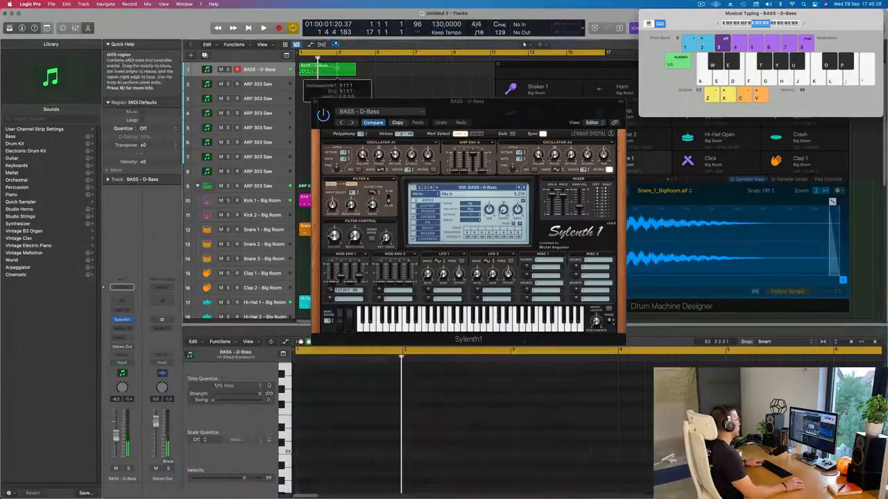
pyautogui.press('Delete')
# Copy the bar 1 bass notes into bar 2 so the pattern fills the two-bar region
pyautogui.click(319, 65)
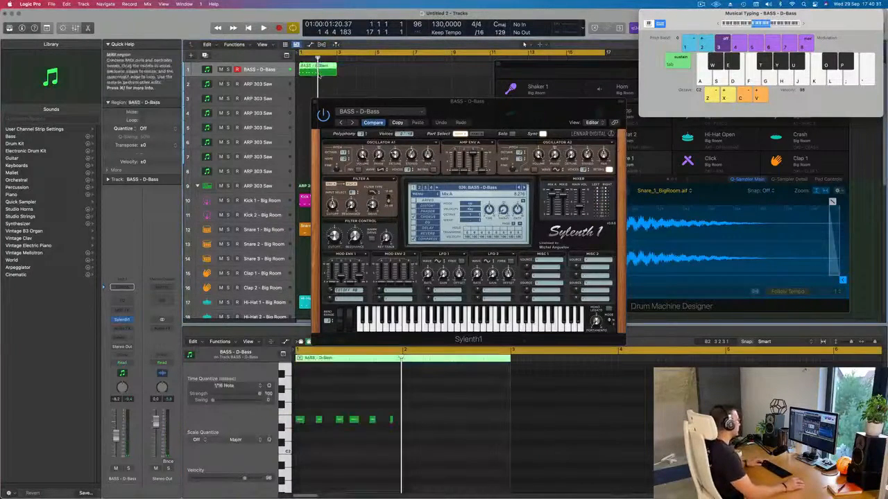
pyautogui.moveTo(409, 417)
pyautogui.mouseDown()
pyautogui.moveTo(299, 422)
pyautogui.moveTo(405, 422)
pyautogui.mouseUp()
pyautogui.press('w')
pyautogui.scroll(3, 416, 422)
pyautogui.scroll(-5, 425, 407)
# Play the bass loop and set Sylenth1's filter control cutoff to about 1.5
pyautogui.press('space')
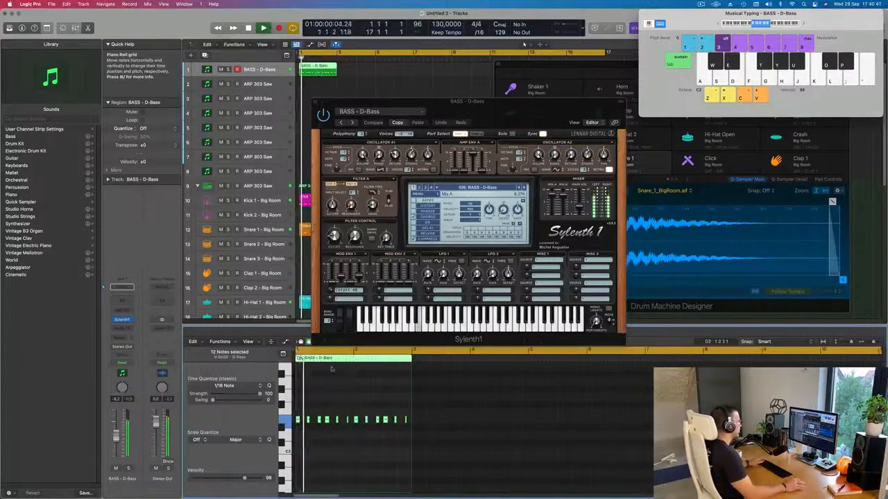
pyautogui.moveTo(483, 104); pyautogui.dragTo(538, 104)
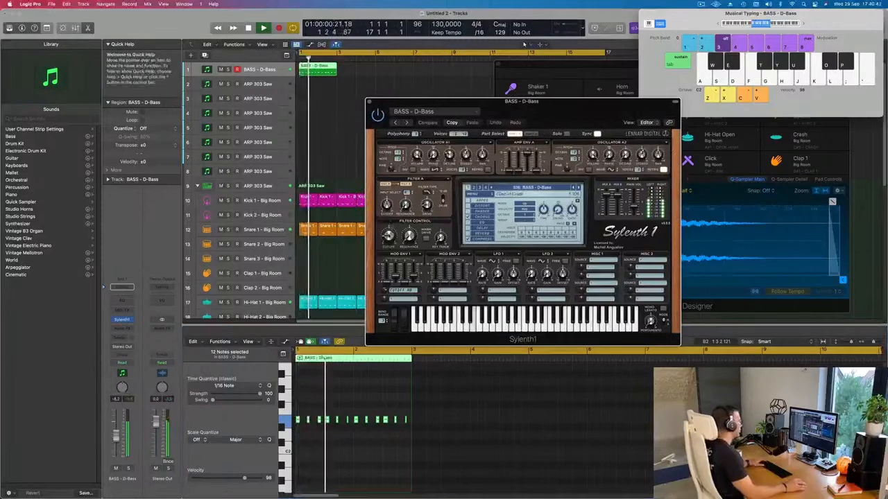
pyautogui.moveTo(389, 238); pyautogui.dragTo(389, 243)
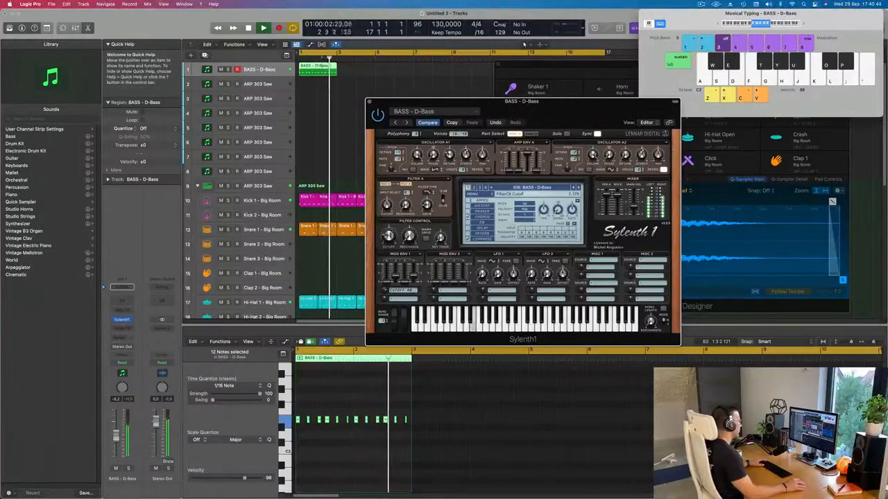
# Repeat the two-bar bass region until it fills bars 1 to 16, moving the Drum Machine Designer window out of the way
pyautogui.click(362, 73)
pyautogui.moveTo(292, 77); pyautogui.dragTo(291, 78)
pyautogui.press('super+r')
pyautogui.press('super+r')
pyautogui.press('super+r')
pyautogui.press('super+r')
pyautogui.press('super+r')
pyautogui.moveTo(509, 63); pyautogui.dragTo(768, 135)
pyautogui.moveTo(545, 68); pyautogui.dragTo(476, 78)
pyautogui.press('super+r')
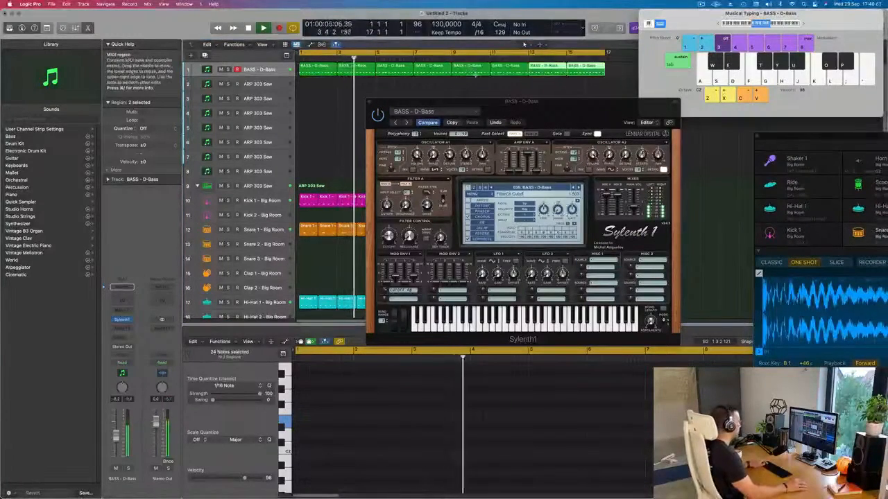
pyautogui.press('super+Left')
# Audition further Sylenth1 bass presets over the looping bass line, from BASS - Deep + Dirty to BASS - Fat Bass
pyautogui.moveTo(526, 111); pyautogui.dragTo(515, 117)
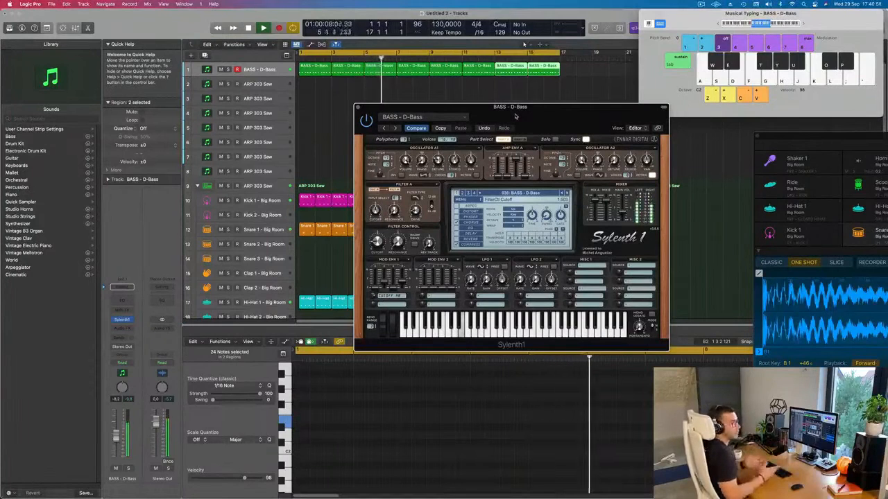
pyautogui.moveTo(516, 116); pyautogui.dragTo(457, 118)
pyautogui.click(505, 198)
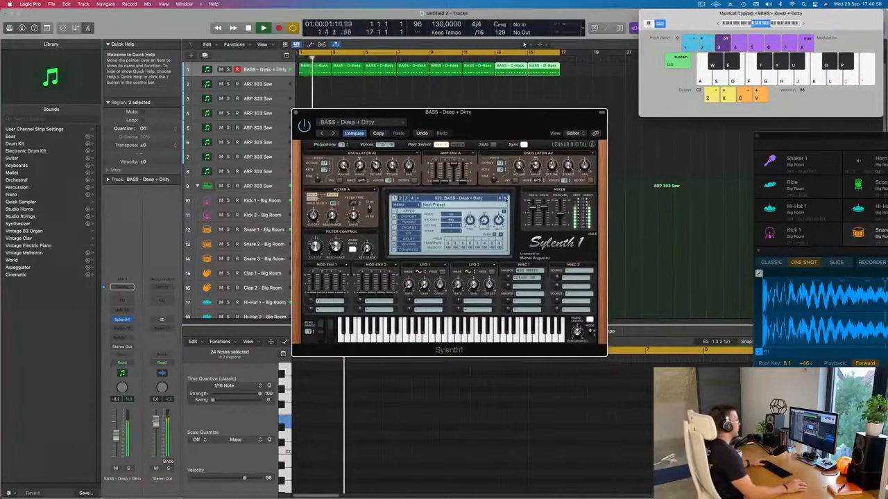
pyautogui.click(504, 198)
pyautogui.click(505, 198)
pyautogui.click(505, 198)
pyautogui.click(505, 198)
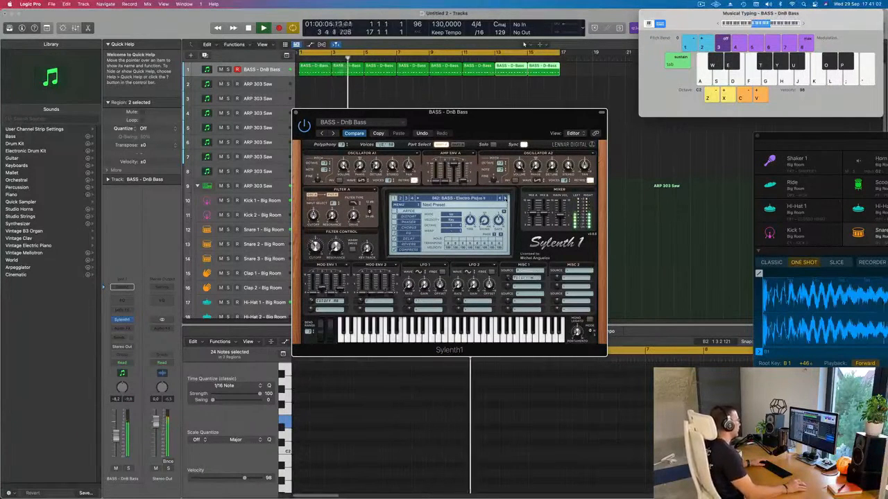
pyautogui.click(505, 199)
pyautogui.click(505, 198)
pyautogui.click(504, 198)
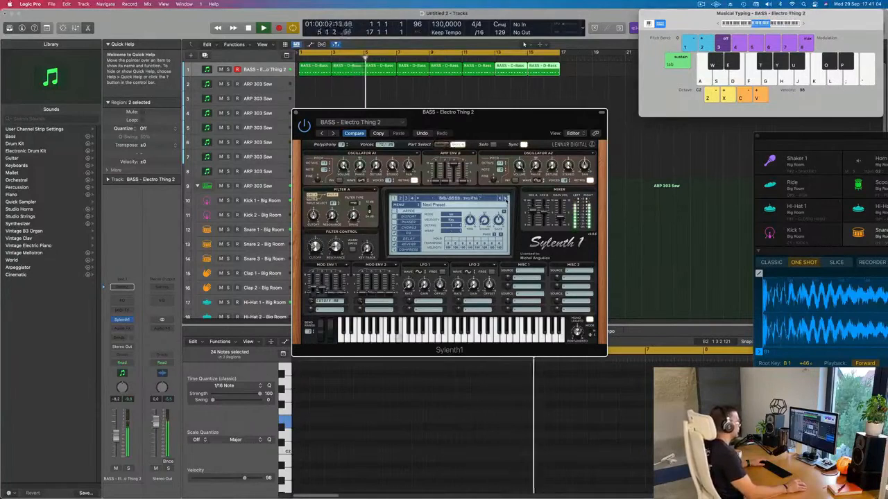
pyautogui.click(505, 198)
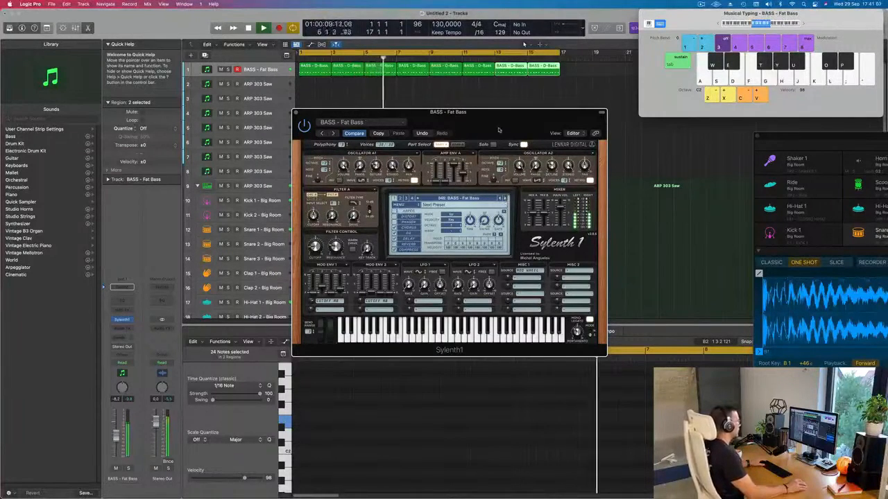
# Load the BASS - Feelin Good preset and copy its plug-in settings
pyautogui.moveTo(498, 131); pyautogui.dragTo(542, 168)
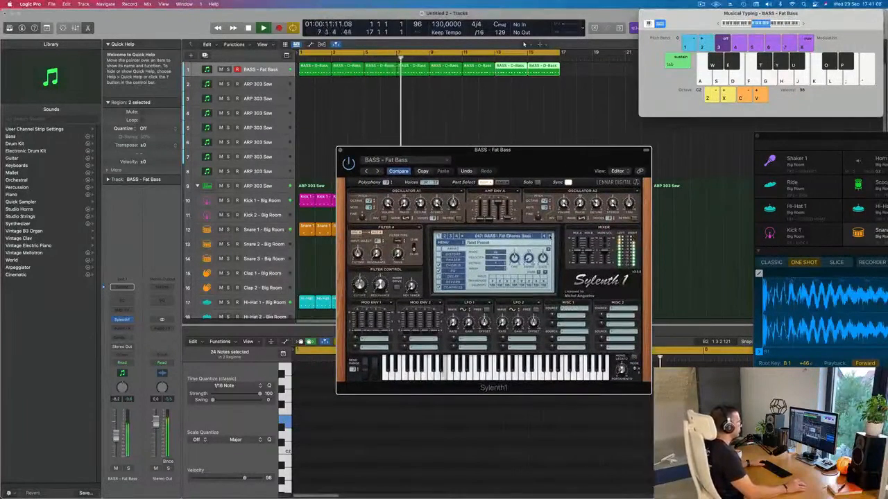
pyautogui.click(549, 237)
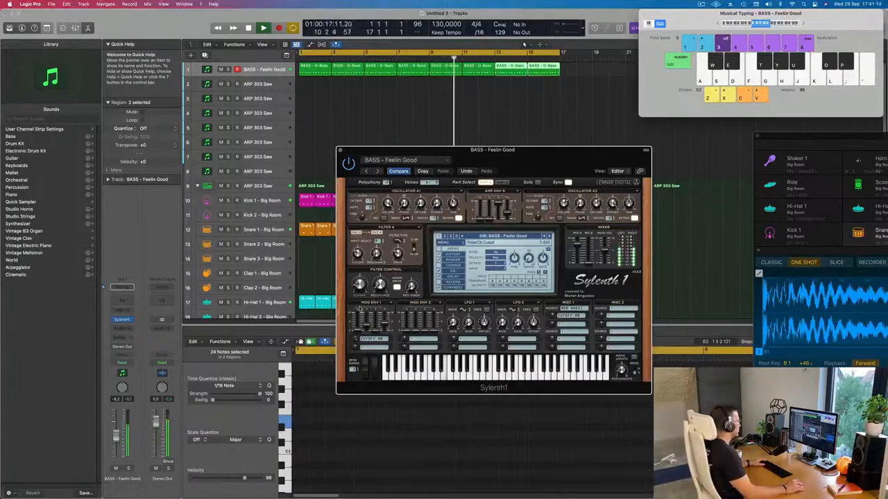
pyautogui.moveTo(511, 158)
pyautogui.mouseDown()
pyautogui.moveTo(487, 153)
pyautogui.moveTo(512, 145)
pyautogui.moveTo(497, 144)
pyautogui.moveTo(506, 154)
pyautogui.mouseUp()
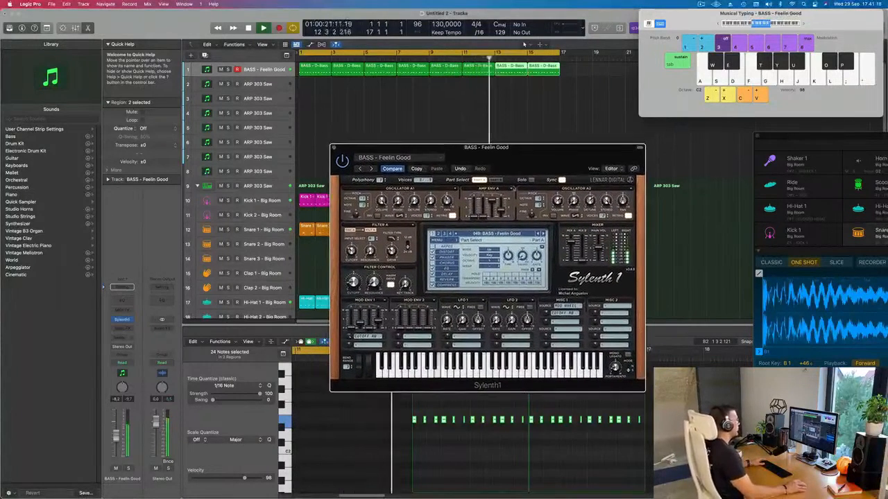
pyautogui.click(417, 169)
# Audition the presets after Feelin Good, through Felicity, Long Bass and Middle Distance Runner, to BASS - Plucky Bass 2
pyautogui.click(543, 234)
pyautogui.click(543, 234)
pyautogui.click(543, 235)
pyautogui.click(543, 235)
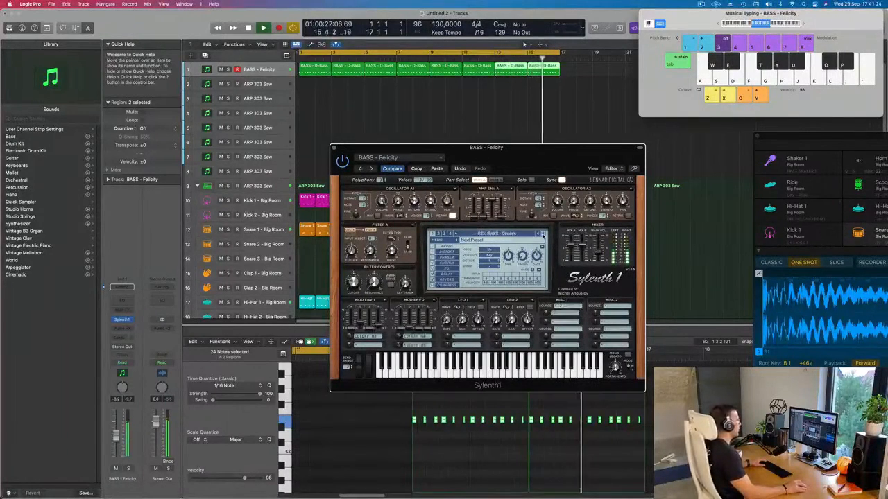
pyautogui.click(543, 234)
pyautogui.click(543, 234)
pyautogui.click(543, 235)
pyautogui.click(542, 234)
pyautogui.click(543, 234)
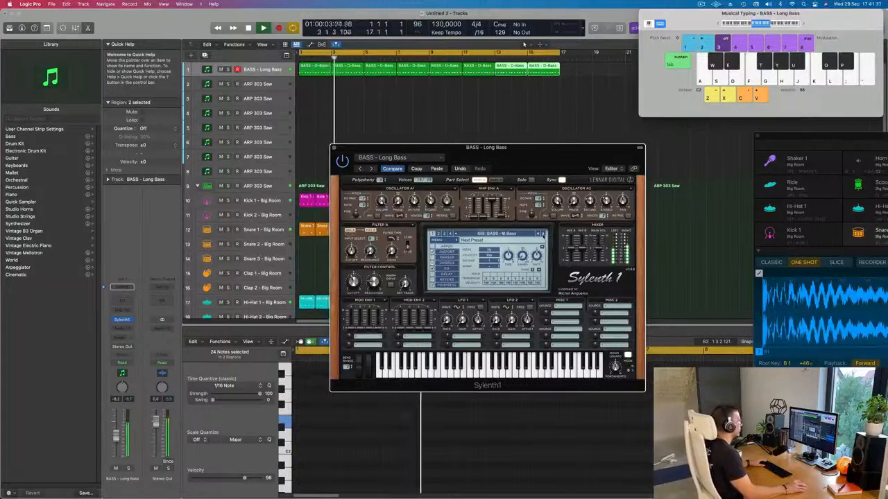
pyautogui.click(543, 234)
pyautogui.click(543, 234)
pyautogui.click(543, 234)
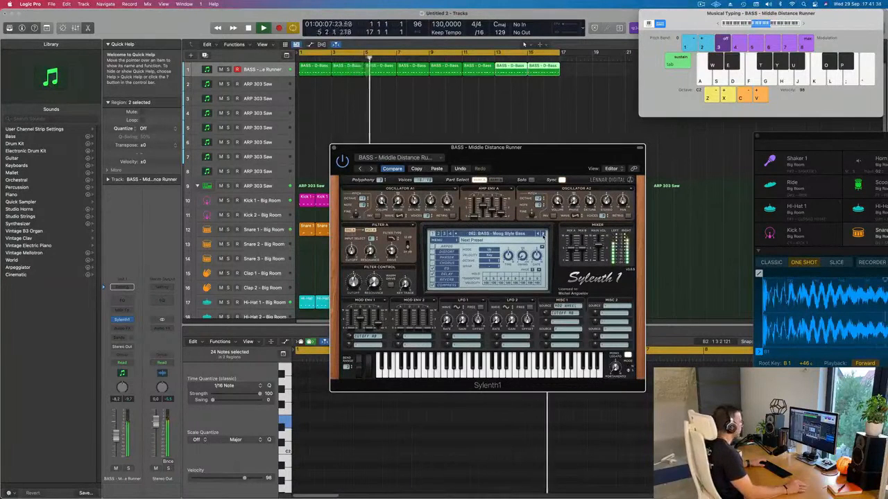
pyautogui.click(543, 234)
pyautogui.click(543, 234)
pyautogui.click(543, 235)
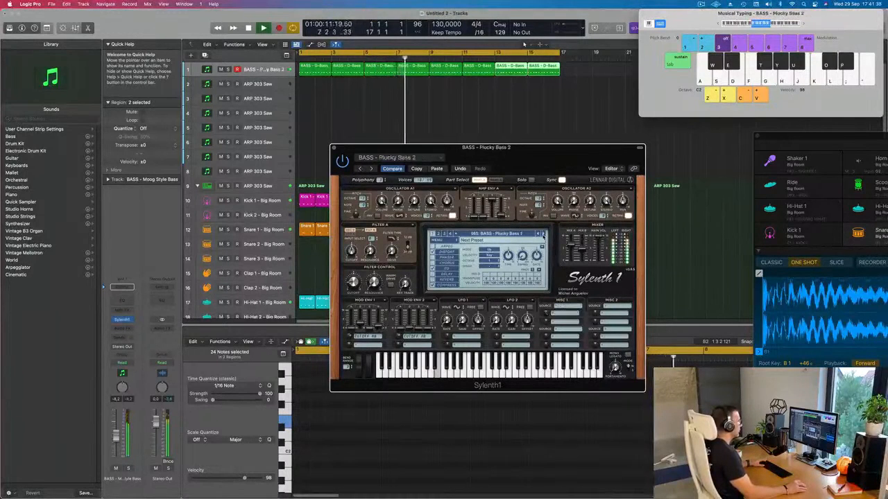
# Audition the Sylenth1 presets around Plucky Bass 2 and onward, through BASS - Rush, to BASS - Trance Bassline 1
pyautogui.click(540, 235)
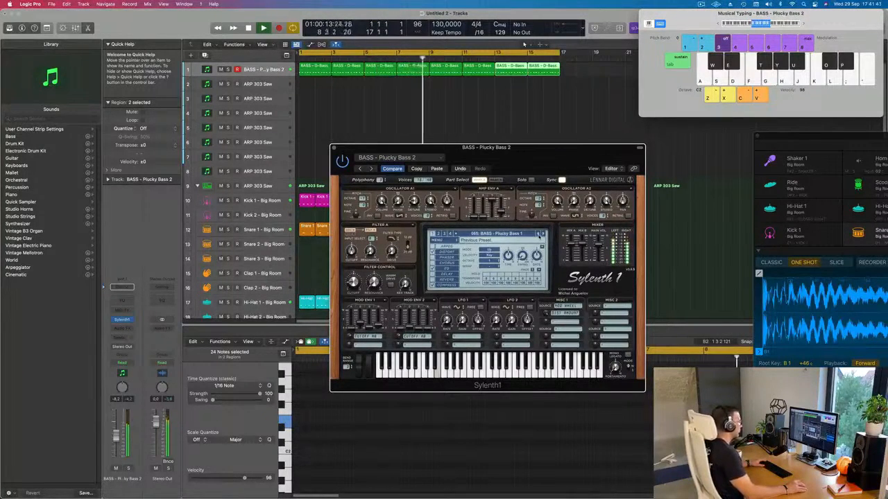
pyautogui.click(543, 233)
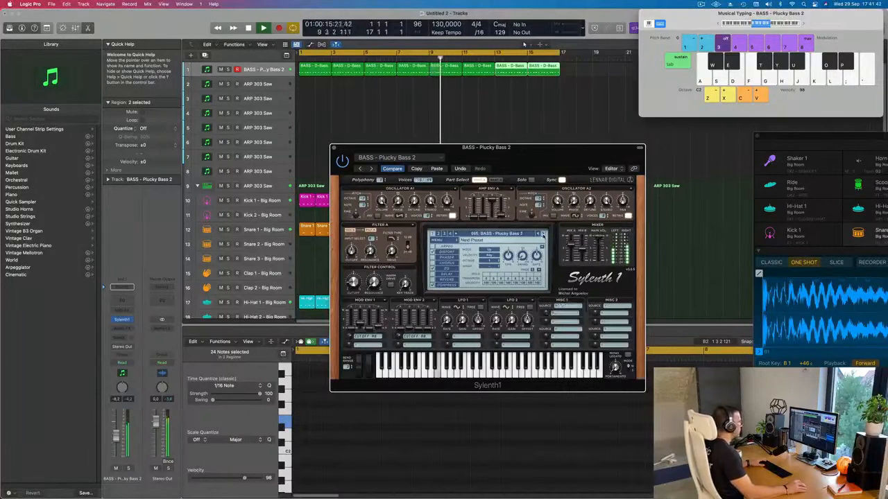
pyautogui.click(543, 234)
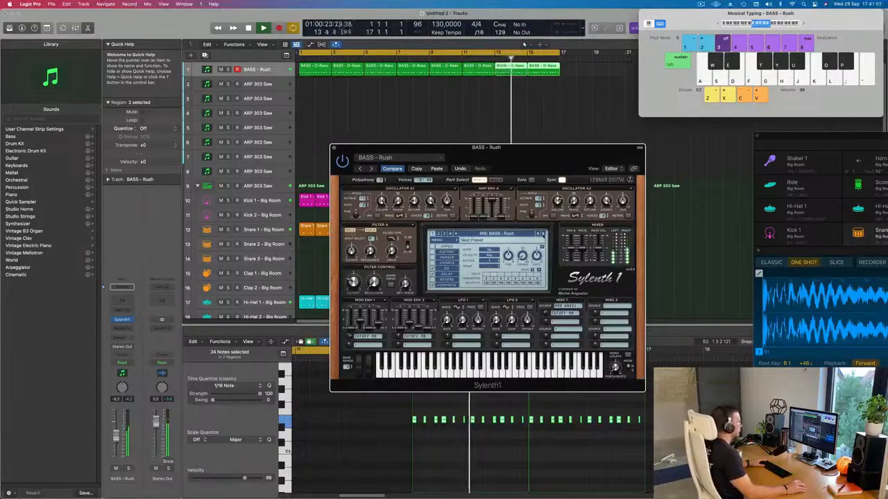
pyautogui.click(543, 235)
pyautogui.click(543, 234)
pyautogui.click(543, 234)
pyautogui.click(543, 234)
pyautogui.click(543, 234)
pyautogui.click(543, 235)
pyautogui.click(543, 235)
pyautogui.click(543, 235)
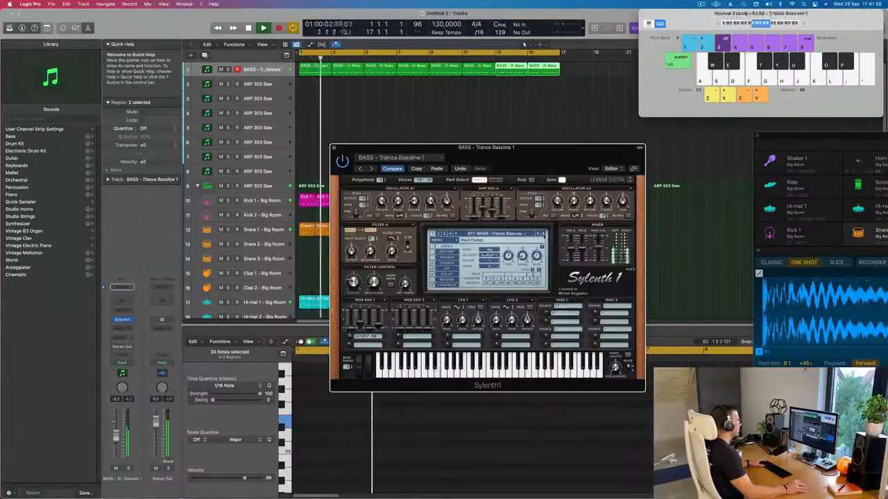
# Return to the BASS - Rush preset, move the Sylenth1 window slightly and restart playback
pyautogui.click(539, 234)
pyautogui.click(538, 234)
pyautogui.click(538, 234)
pyautogui.click(538, 235)
pyautogui.click(539, 234)
pyautogui.click(539, 235)
pyautogui.click(539, 234)
pyautogui.moveTo(543, 149); pyautogui.dragTo(548, 142)
pyautogui.press('space')
pyautogui.press('space')
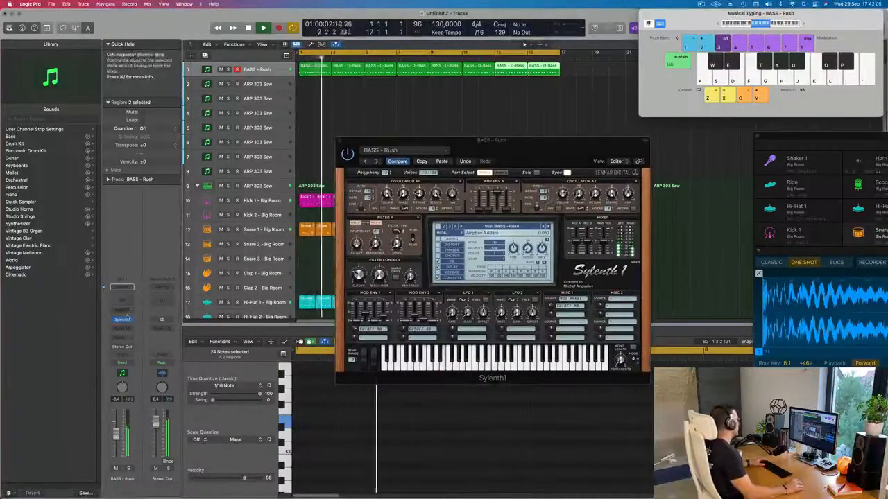
# Add a Compressor to the bass track, side-chained to Kick 1 - Big Room (Inst 9), and shorten its release with auto release off
pyautogui.click(122, 327)
pyautogui.moveTo(126, 355)
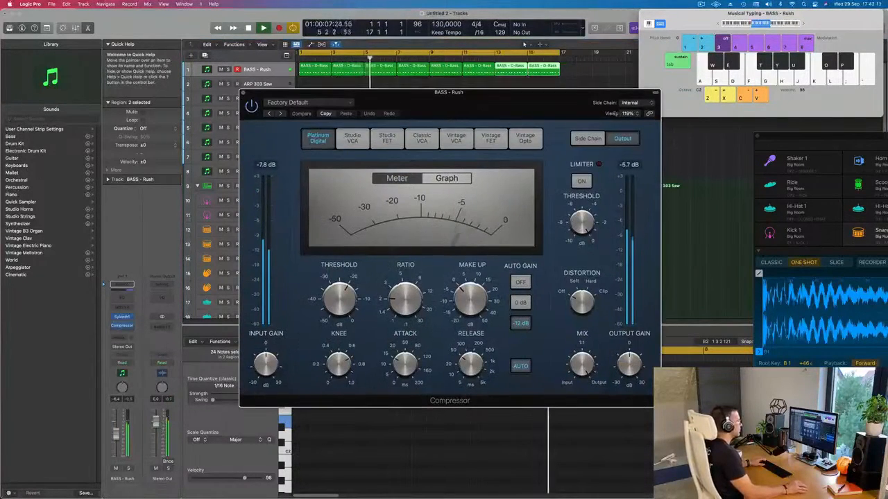
pyautogui.click(635, 103)
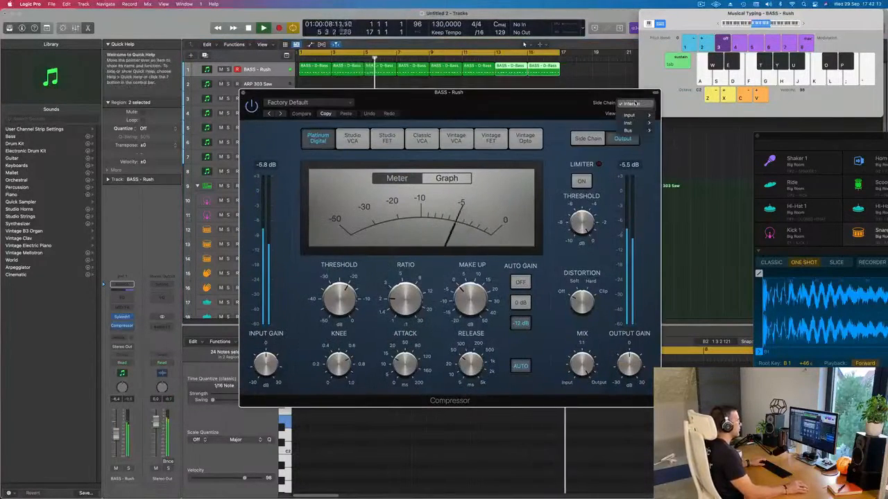
pyautogui.moveTo(627, 123)
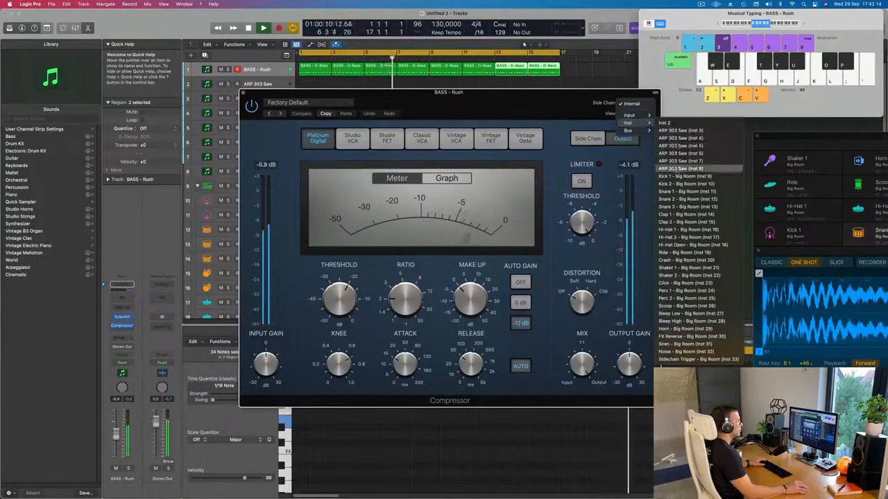
pyautogui.click(683, 177)
pyautogui.moveTo(475, 369); pyautogui.dragTo(473, 399)
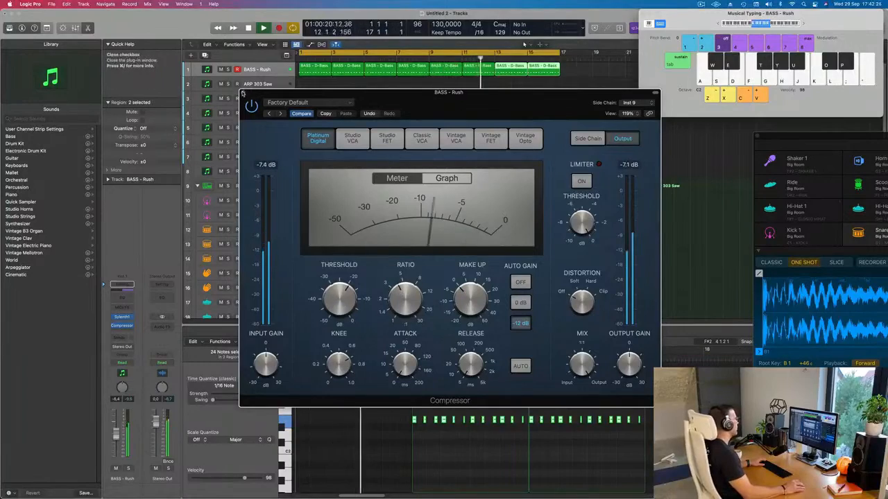
pyautogui.click(243, 93)
# Duplicate the bass track with its BASS - Rush instrument and Compressor, moving the Sylenth1 window clear of the regions
pyautogui.moveTo(543, 154); pyautogui.dragTo(589, 175)
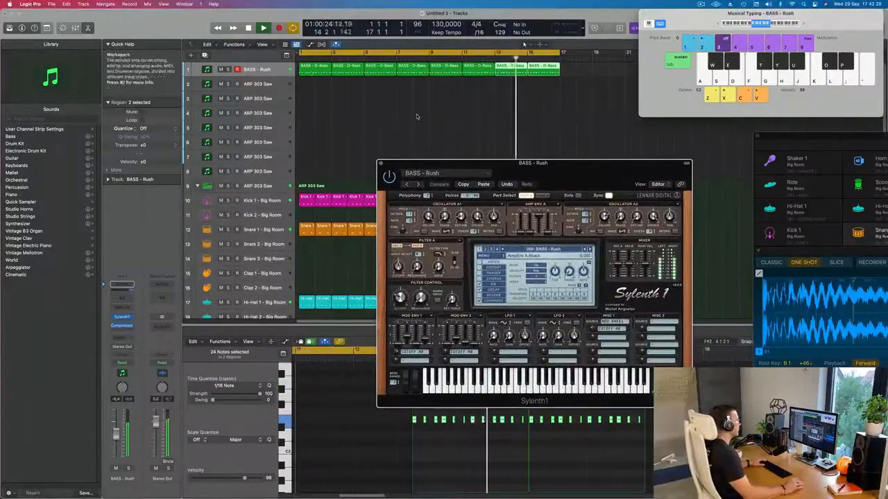
pyautogui.click(272, 68)
pyautogui.press('super+d')
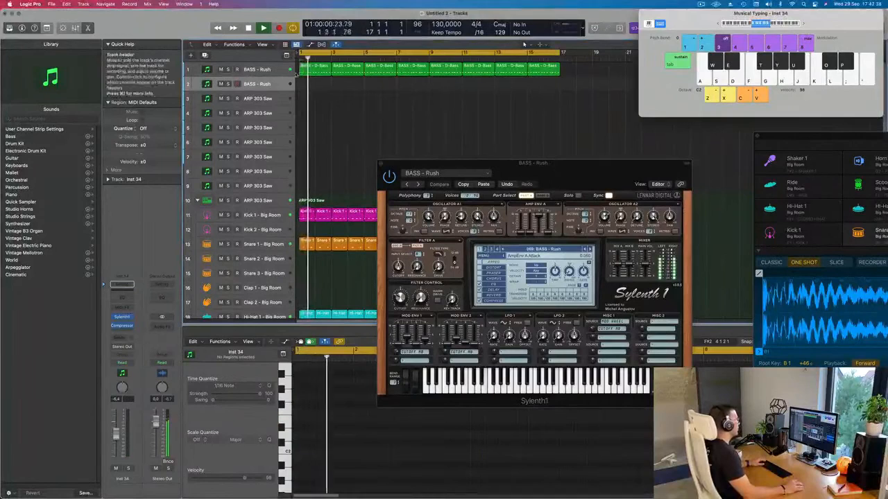
# Move all eight bass regions to the duplicated track and keep a copy of the first two-bar region on the original track
pyautogui.click(295, 69)
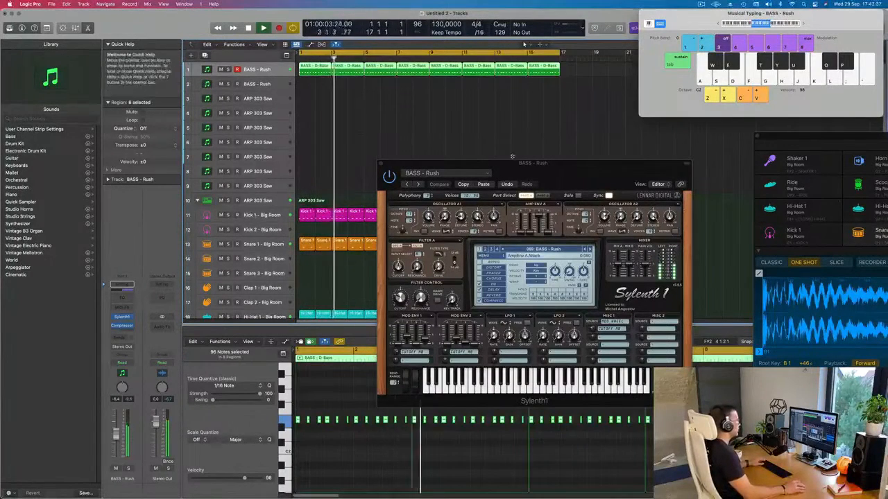
pyautogui.moveTo(312, 85); pyautogui.dragTo(578, 68)
pyautogui.moveTo(309, 69)
pyautogui.mouseDown()
pyautogui.moveTo(309, 84)
pyautogui.moveTo(316, 69)
pyautogui.mouseUp()
pyautogui.click(316, 68)
pyautogui.click(315, 84)
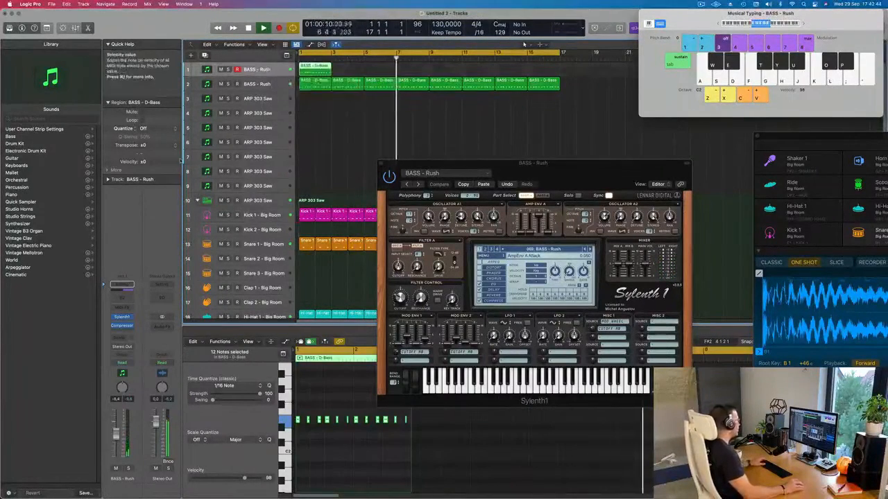
# Paste the copied BASS - Feelin Good settings into the first bass track's Sylenth1 and audition it soloed, with the second bass track muted afterward
pyautogui.click(483, 184)
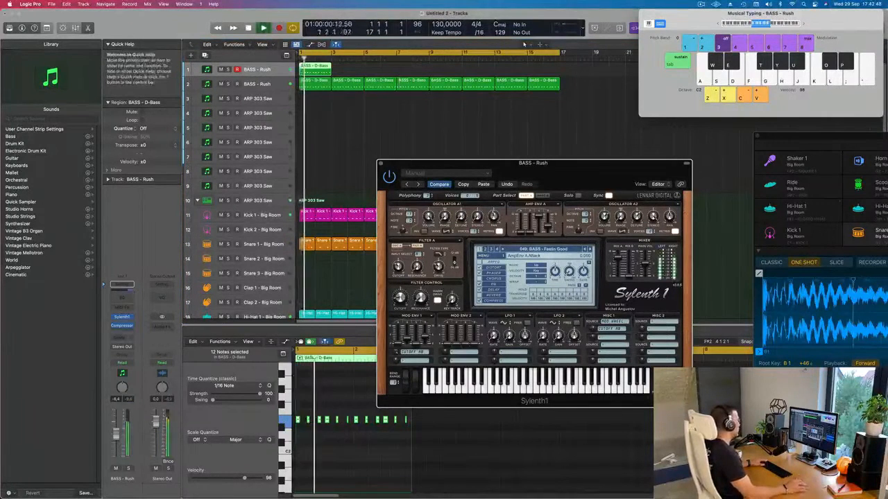
pyautogui.click(227, 70)
pyautogui.press('Return')
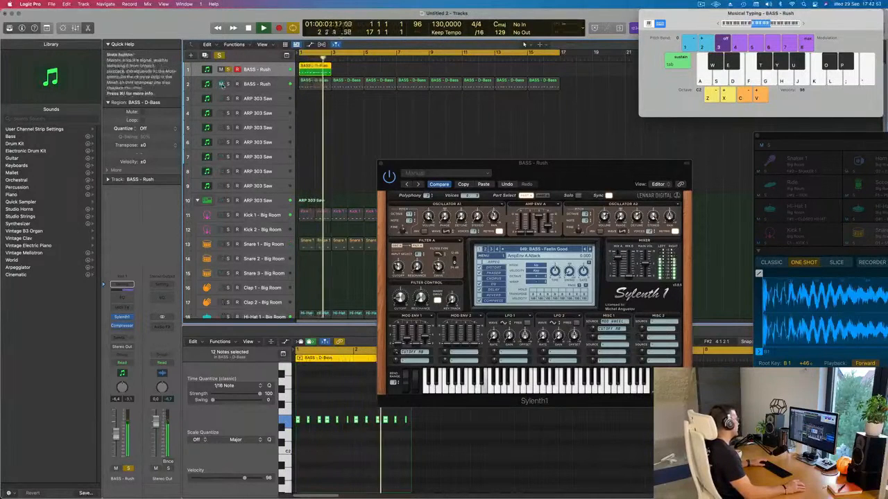
pyautogui.click(227, 70)
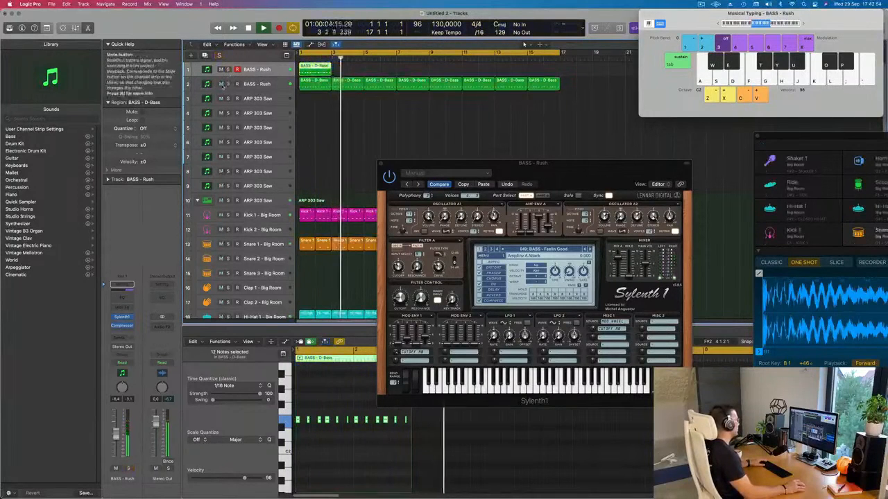
pyautogui.press('Return')
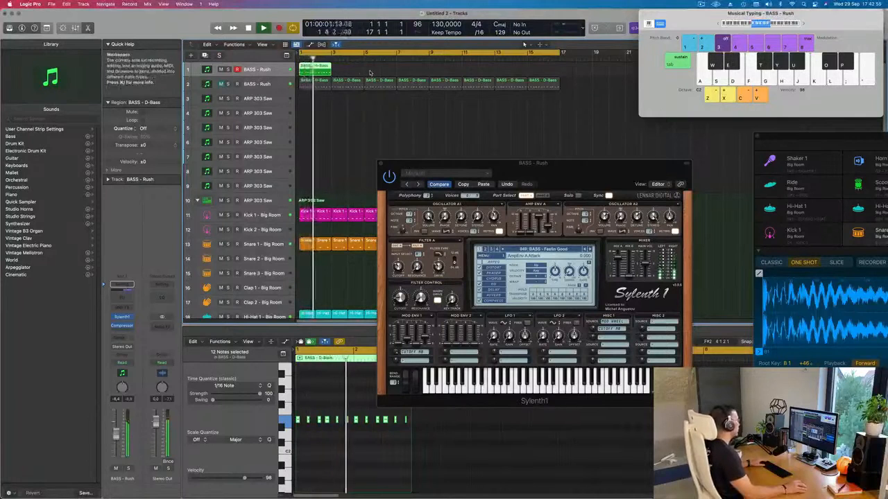
# Repeat the first bass track's two-bar region until it fills bars 1 to 16, and unmute the second bass track
pyautogui.press('super+r')
pyautogui.press('super+r')
pyautogui.press('super+r')
pyautogui.press('super+r')
pyautogui.press('super+r')
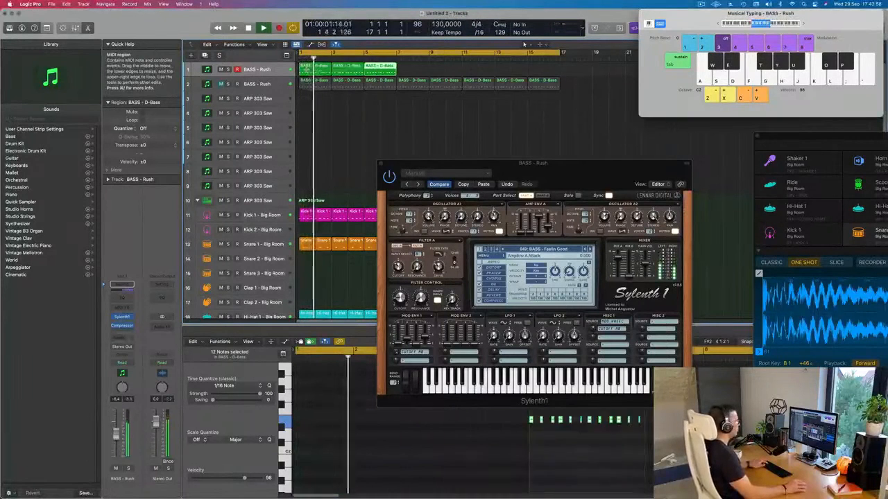
pyautogui.click(221, 84)
pyautogui.press('super+Left')
pyautogui.press('super+Left')
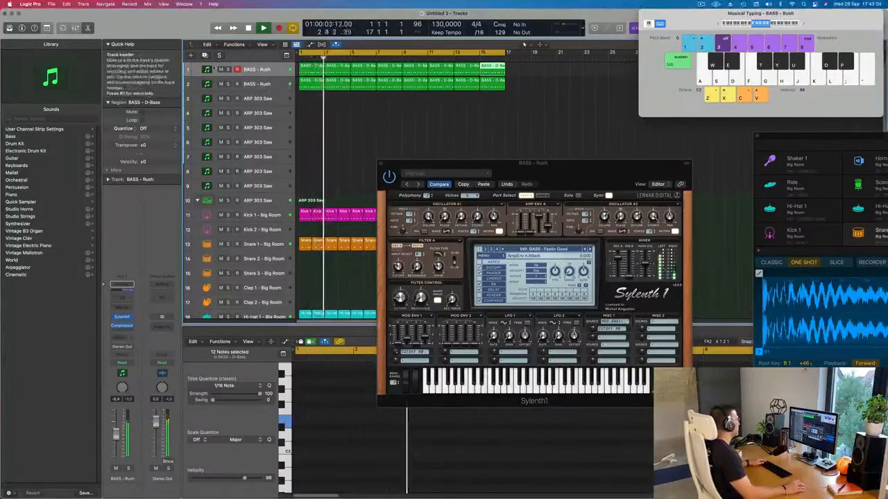
# Mute the first bass track and raise the second bass track's volume while it plays
pyautogui.click(220, 70)
pyautogui.click(276, 89)
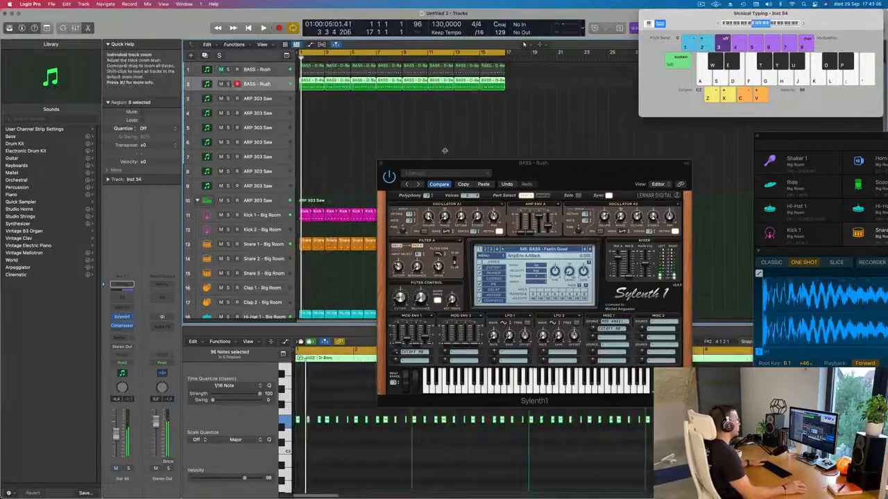
pyautogui.moveTo(458, 165); pyautogui.dragTo(472, 149)
pyautogui.press('space')
pyautogui.press('space')
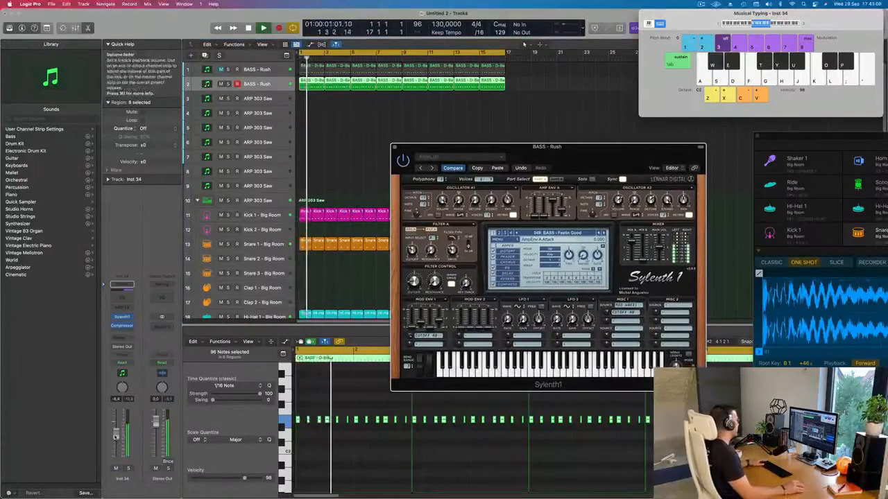
pyautogui.moveTo(116, 432); pyautogui.dragTo(116, 430)
# Adjust the filter cutoff in the open Feelin Good patch and the second bass track's Rush patch, and close both Sylenth1 windows
pyautogui.moveTo(415, 283); pyautogui.dragTo(416, 297)
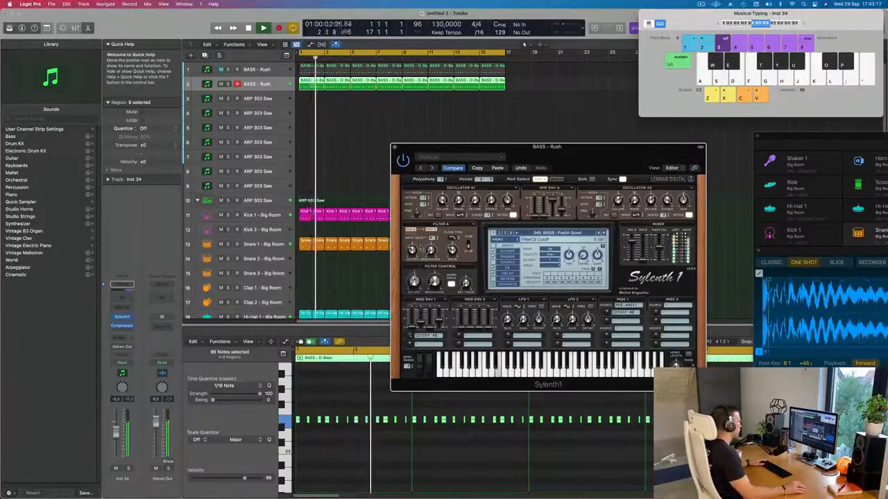
pyautogui.click(265, 86)
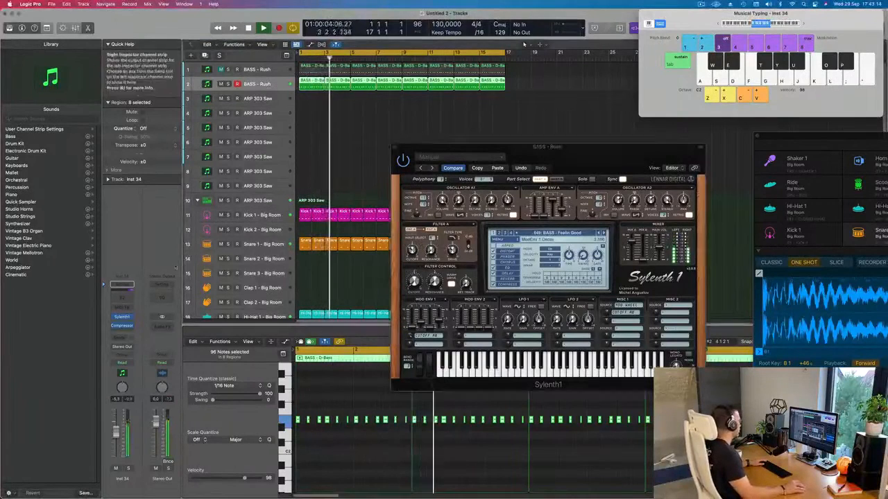
pyautogui.click(122, 317)
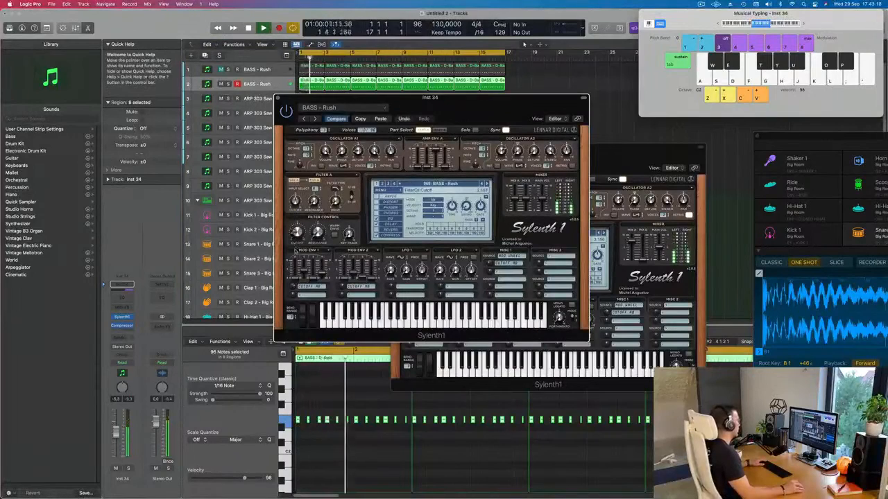
pyautogui.moveTo(477, 96); pyautogui.dragTo(524, 149)
pyautogui.click(406, 140)
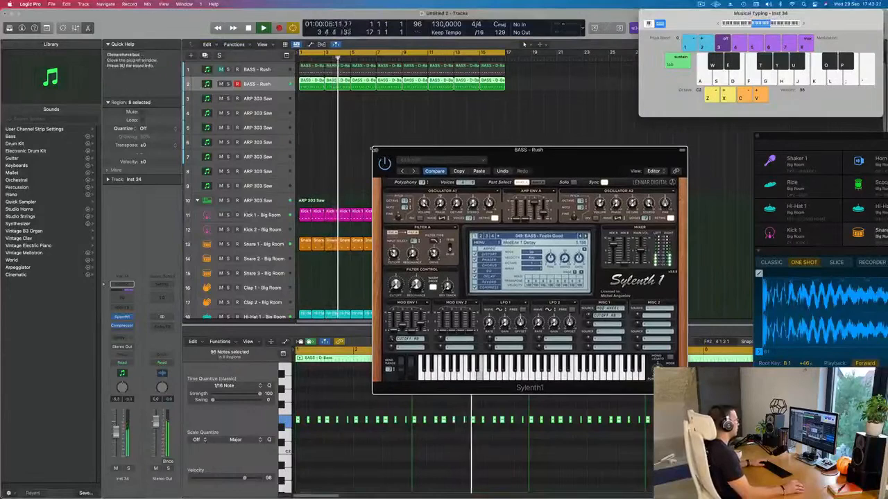
pyautogui.click(379, 150)
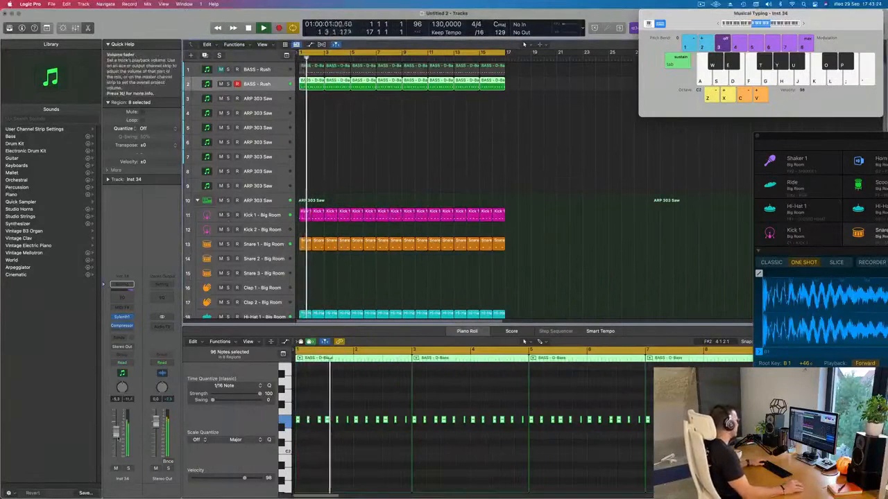
# Duplicate the second bass track as a third bass track and send the new track to Bus 5
pyautogui.press('space')
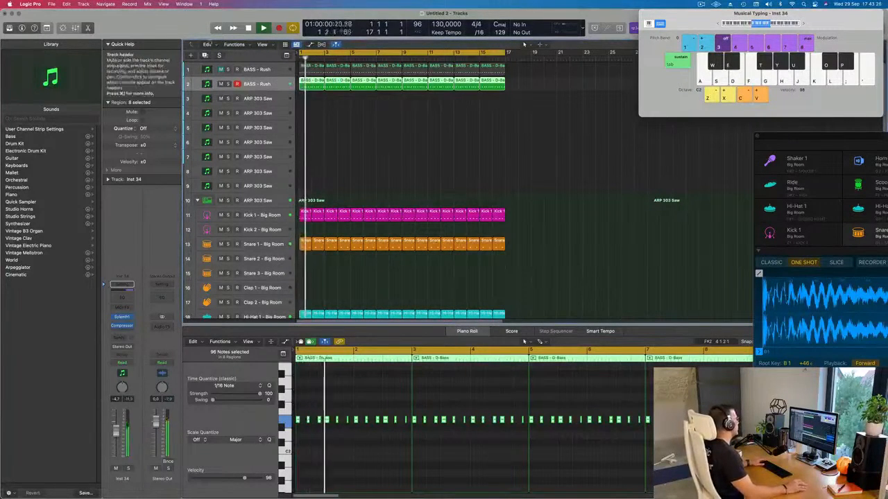
pyautogui.press('super+d')
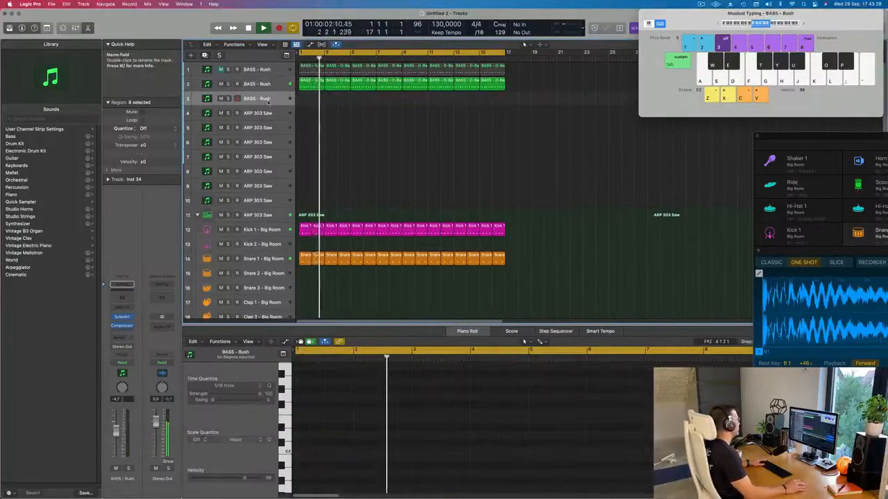
pyautogui.click(122, 339)
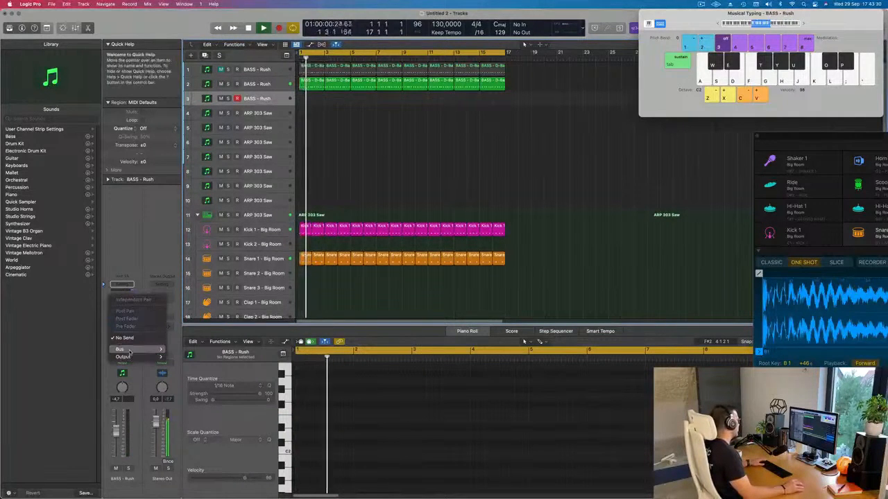
pyautogui.moveTo(125, 349)
pyautogui.click(177, 230)
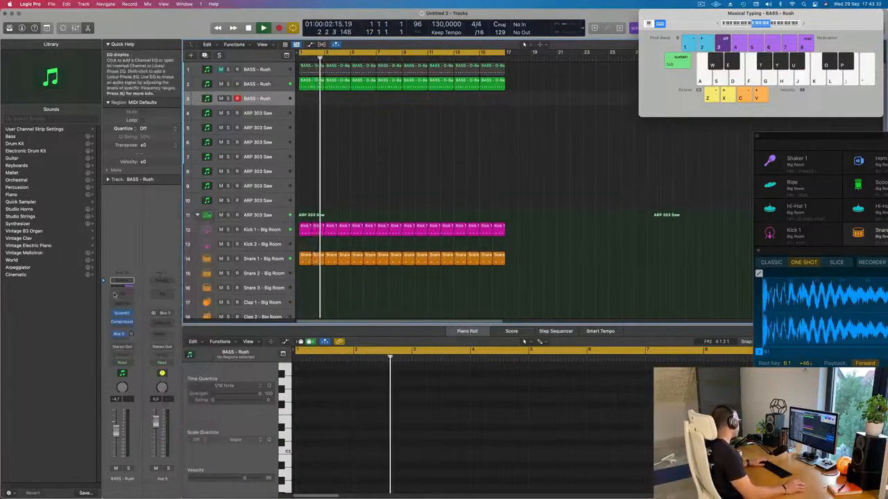
# Insert the SilverVerb reverb on the Aux 5 channel
pyautogui.click(162, 320)
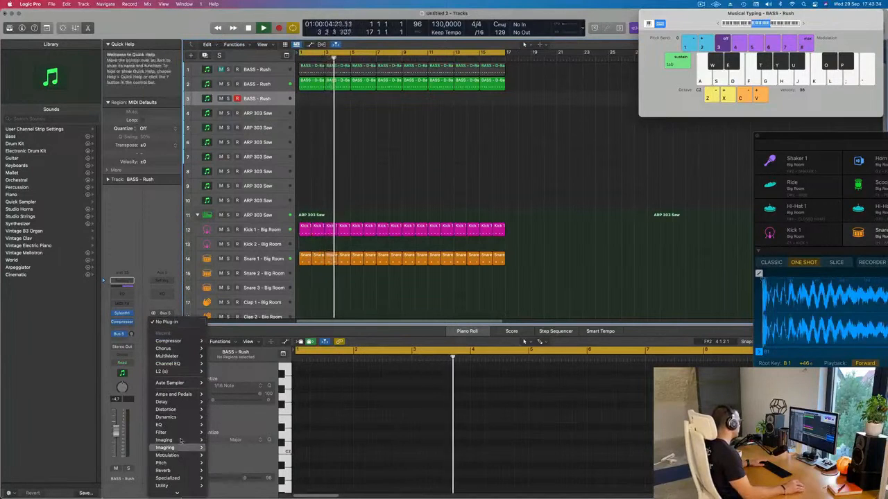
pyautogui.moveTo(177, 471)
pyautogui.moveTo(222, 484)
pyautogui.click(272, 484)
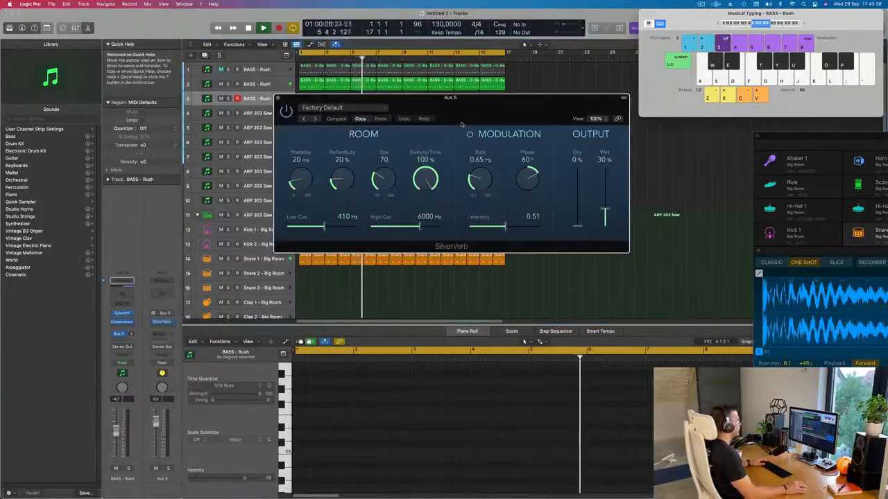
# Load the grandiose preset in SilverVerb with the wet output at 94%, and close the plug-in window
pyautogui.moveTo(375, 96); pyautogui.dragTo(429, 106)
pyautogui.click(388, 117)
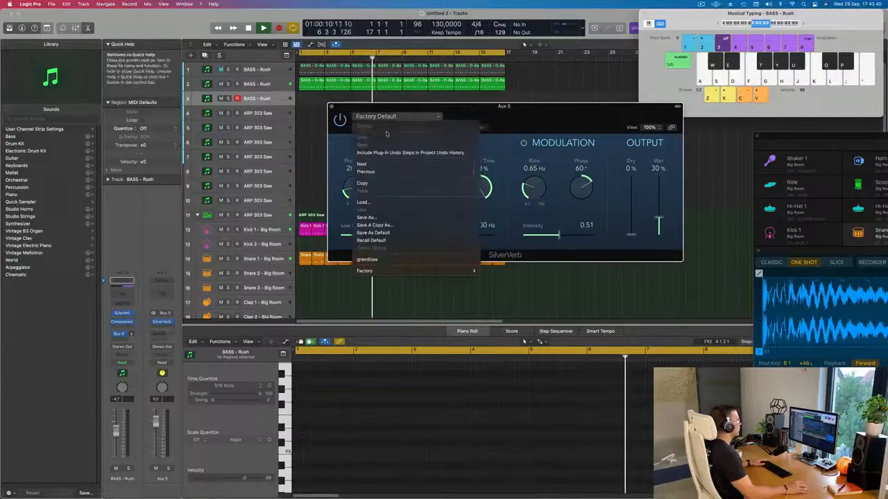
pyautogui.click(369, 258)
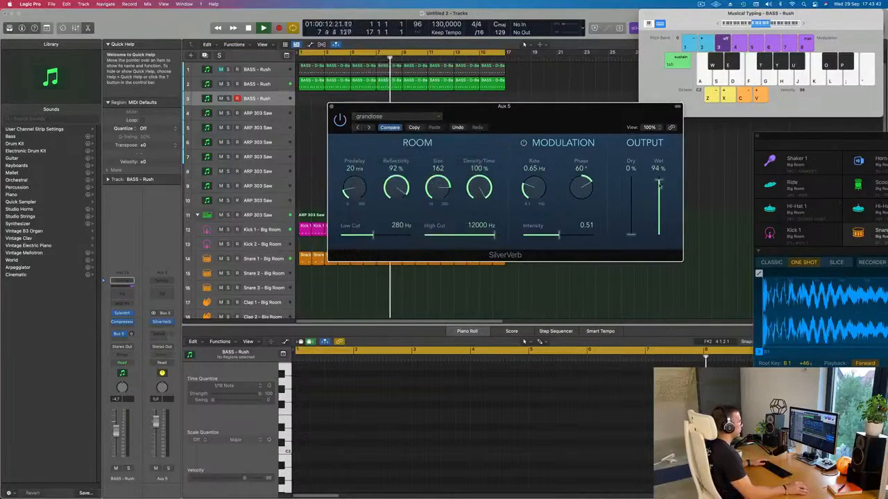
pyautogui.click(330, 106)
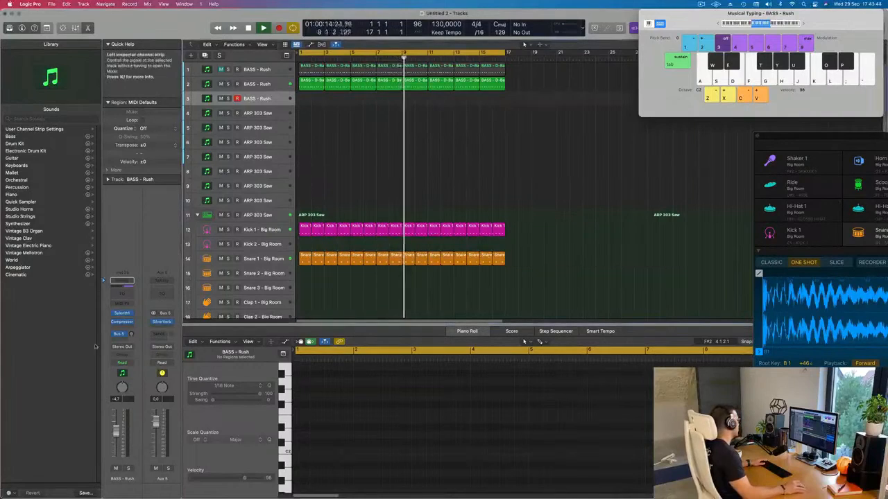
# Open Sylenth1 on the third bass track, load the PAD - Air Pad patch from the second bank, and reposition the floating windows
pyautogui.click(123, 313)
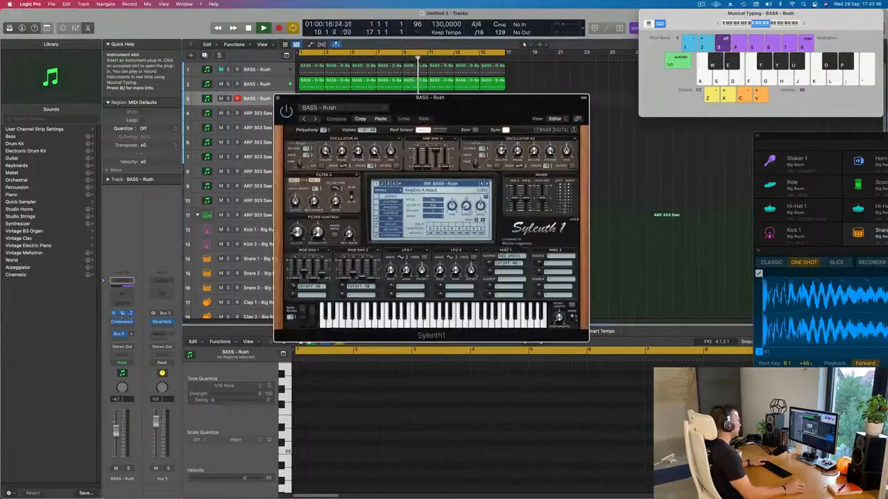
pyautogui.click(466, 185)
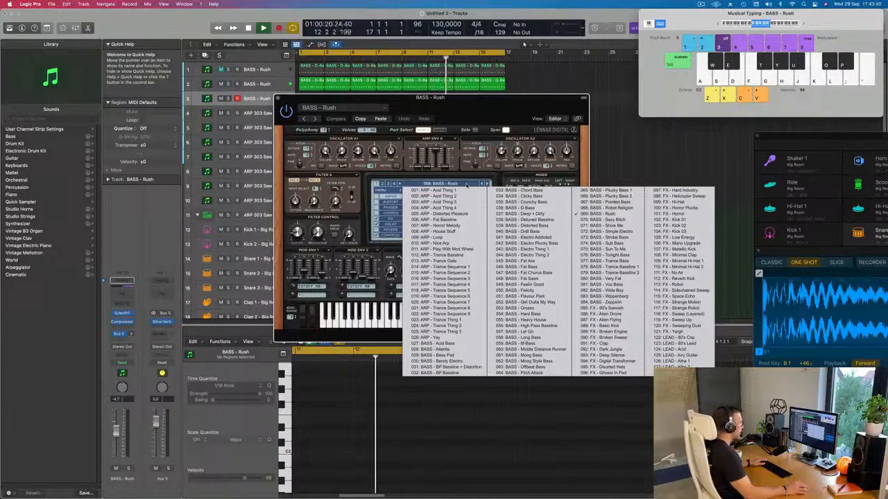
pyautogui.click(383, 185)
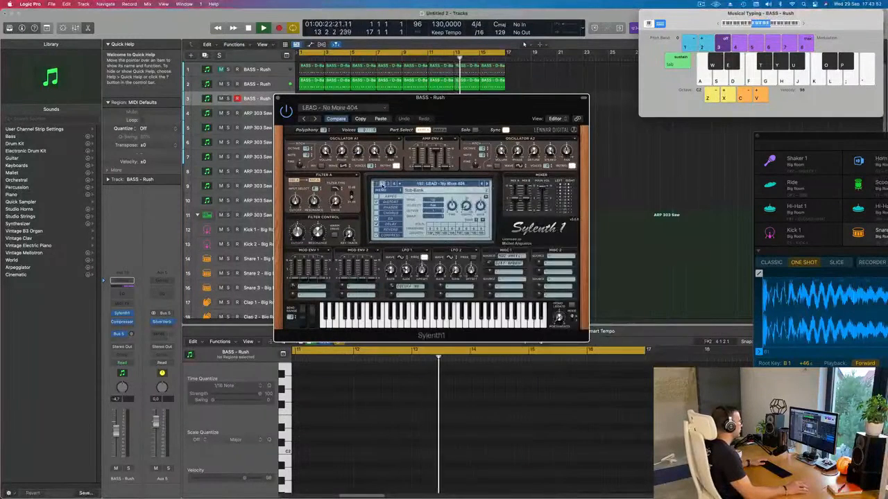
pyautogui.click(420, 184)
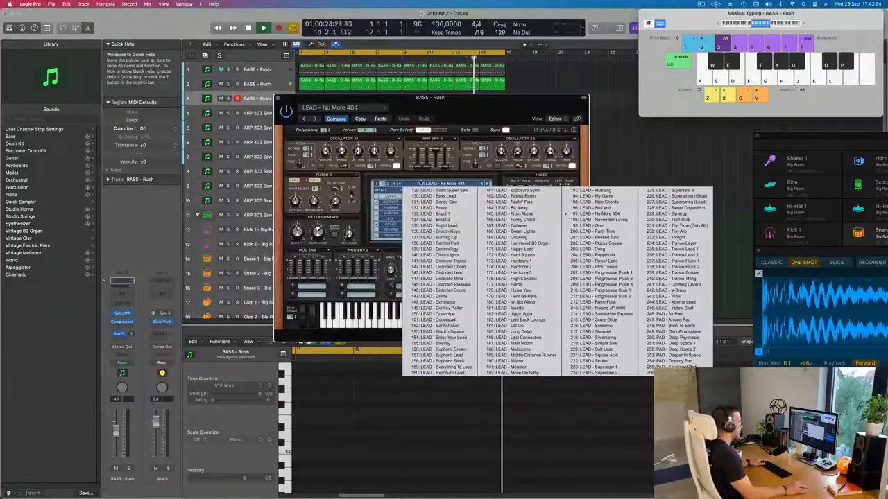
pyautogui.click(667, 313)
pyautogui.moveTo(478, 115); pyautogui.dragTo(615, 178)
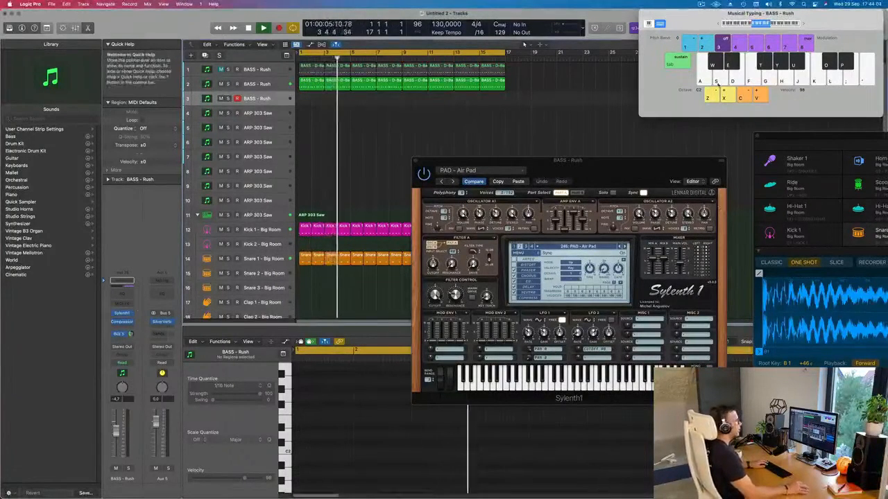
pyautogui.moveTo(783, 31); pyautogui.dragTo(744, 53)
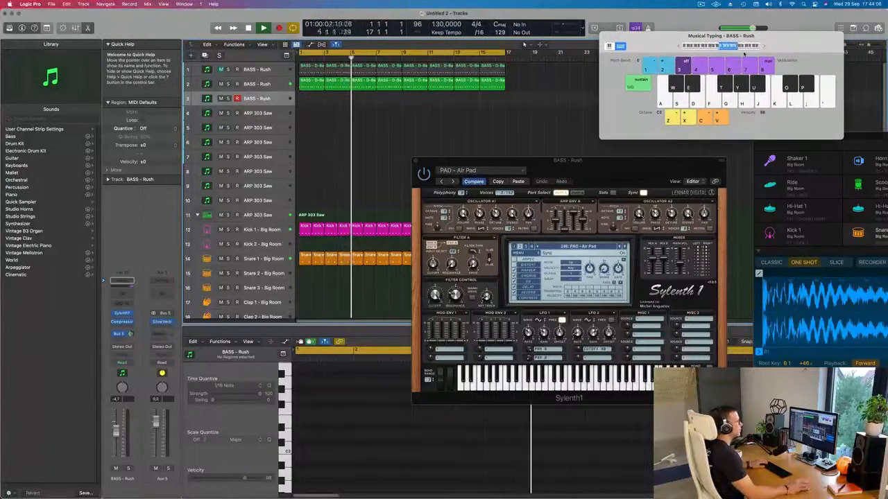
# Audition the Air Pad patch by playing notes over the running loop with musical typing
pyautogui.press('d')
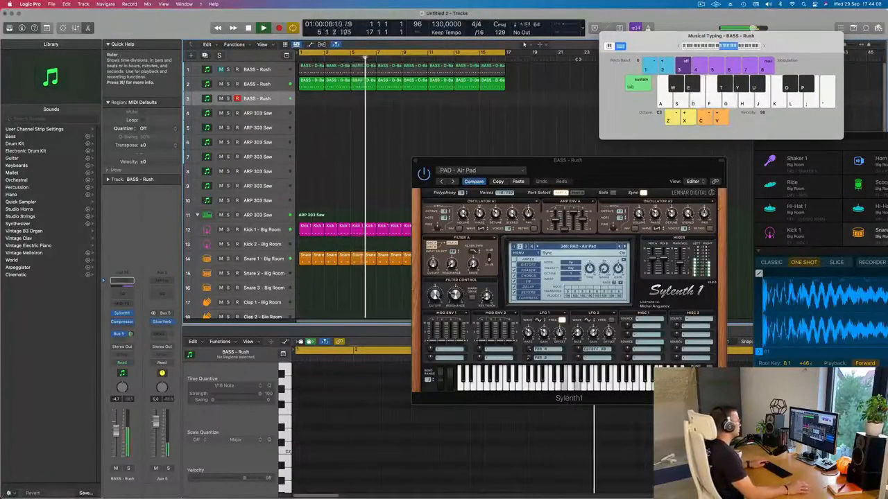
pyautogui.press('f')
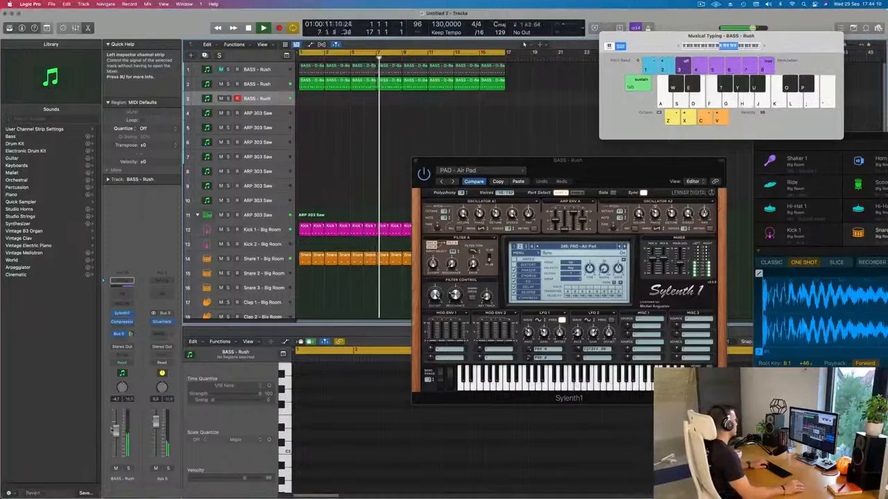
pyautogui.press('d')
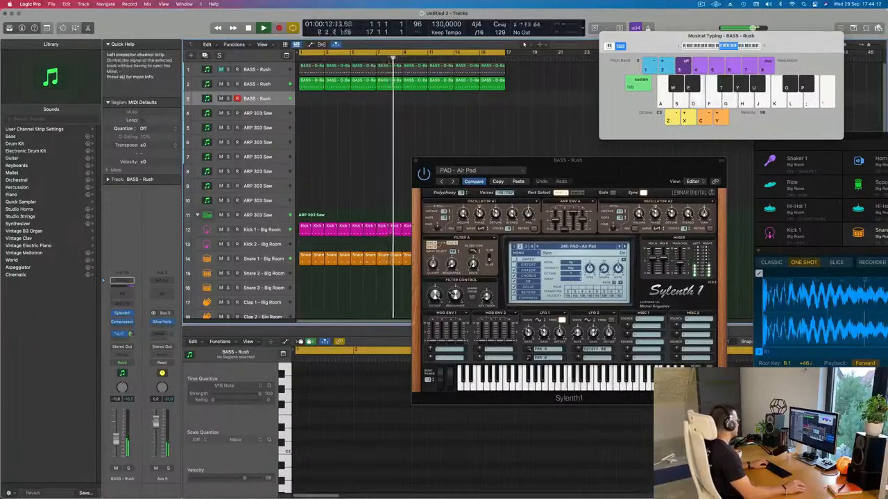
pyautogui.press('g')
pyautogui.press('f')
pyautogui.moveTo(621, 169); pyautogui.dragTo(571, 168)
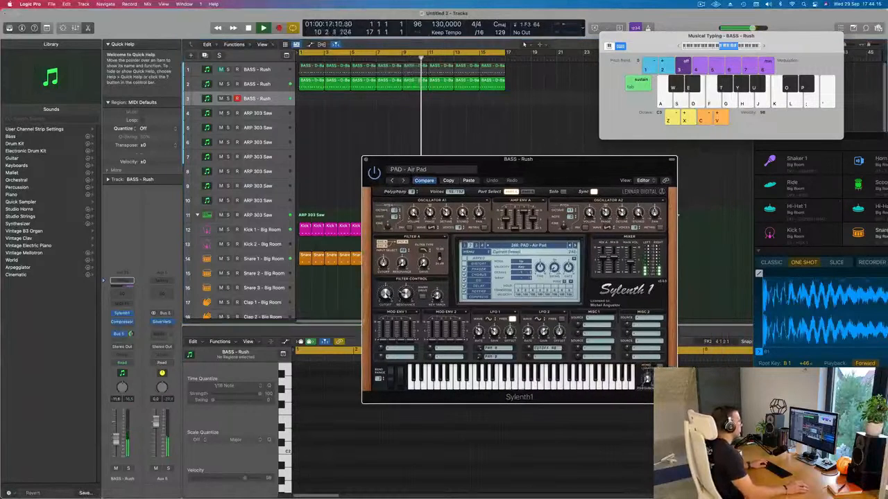
pyautogui.moveTo(388, 324); pyautogui.dragTo(384, 307)
pyautogui.press('s')
pyautogui.press('f')
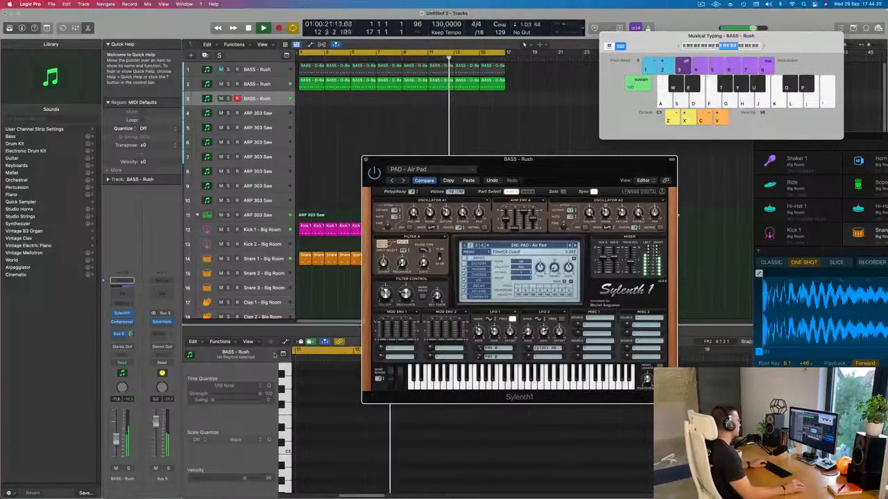
pyautogui.press('d')
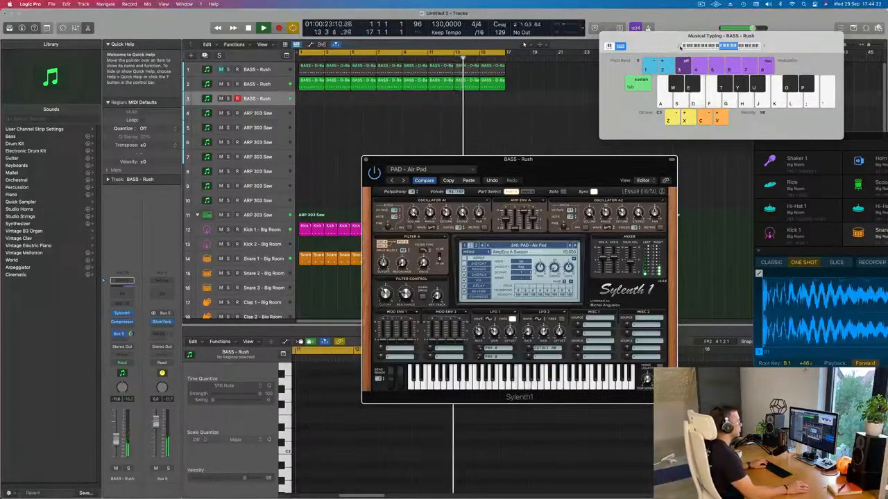
pyautogui.press('f')
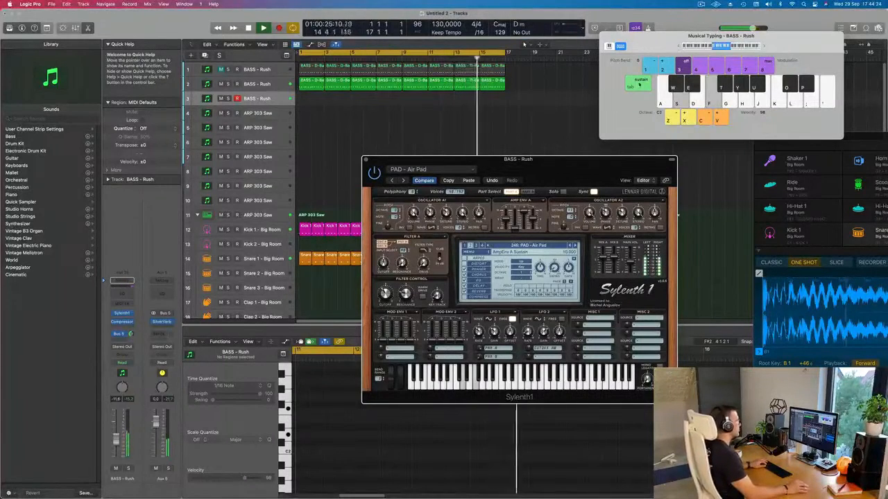
# Step through the pad presets to PAD - Deeper In Space and lower the third bass track's volume to -22.5 dB
pyautogui.moveTo(585, 165); pyautogui.dragTo(575, 106)
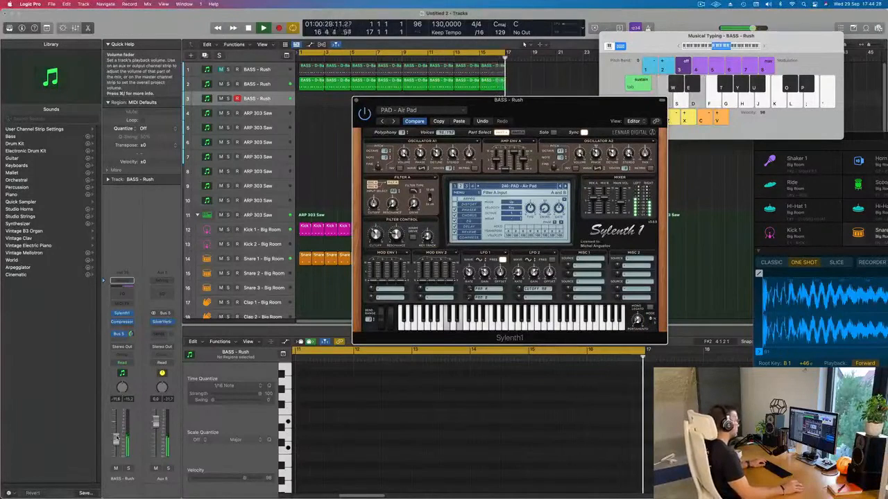
pyautogui.click(565, 186)
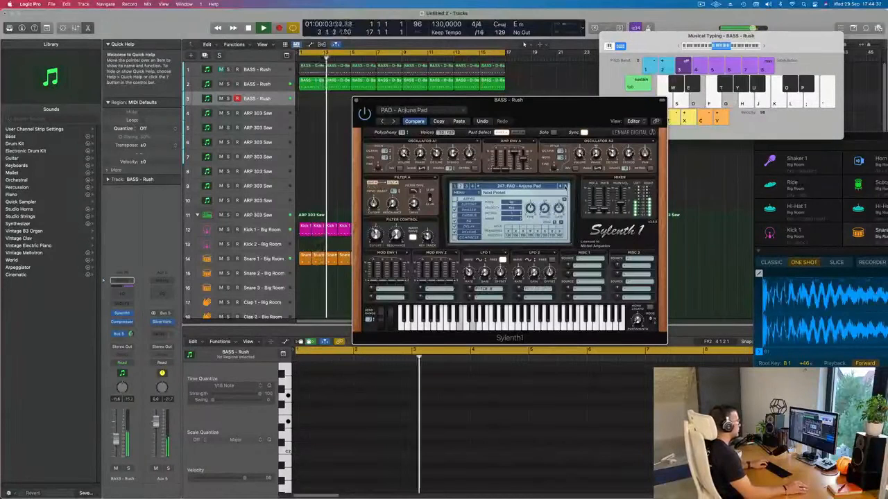
pyautogui.click(565, 187)
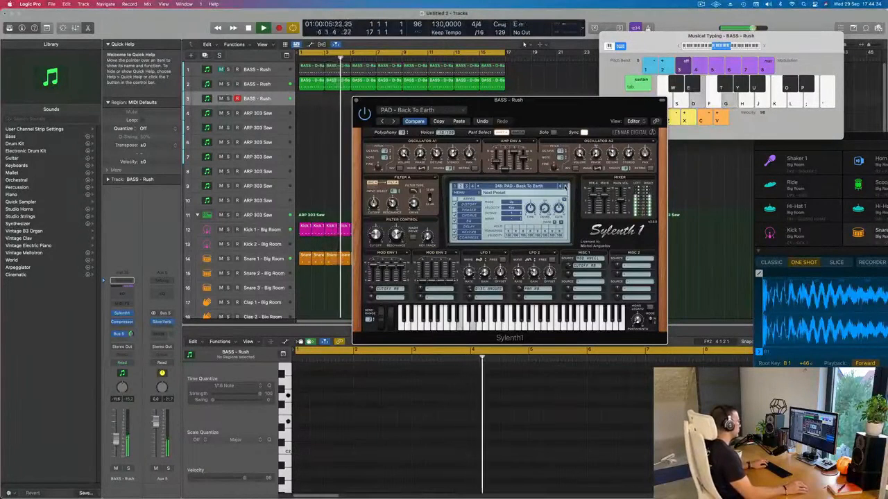
pyautogui.click(565, 186)
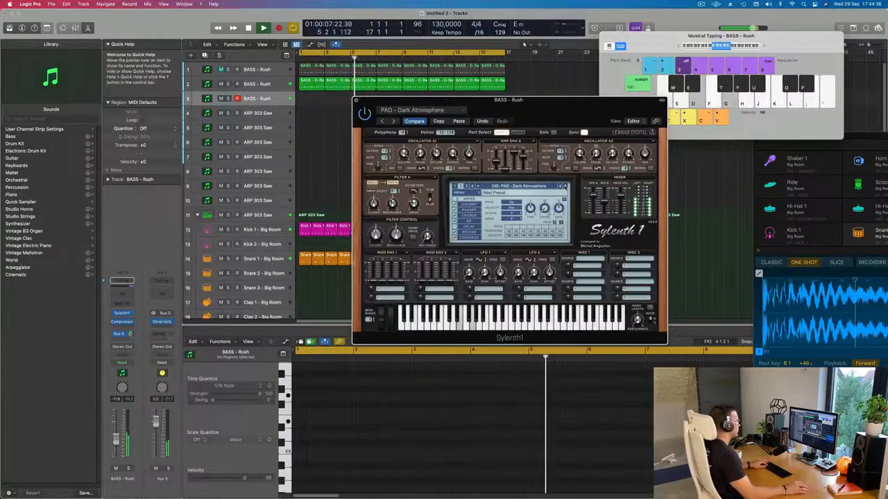
pyautogui.click(565, 186)
pyautogui.click(565, 186)
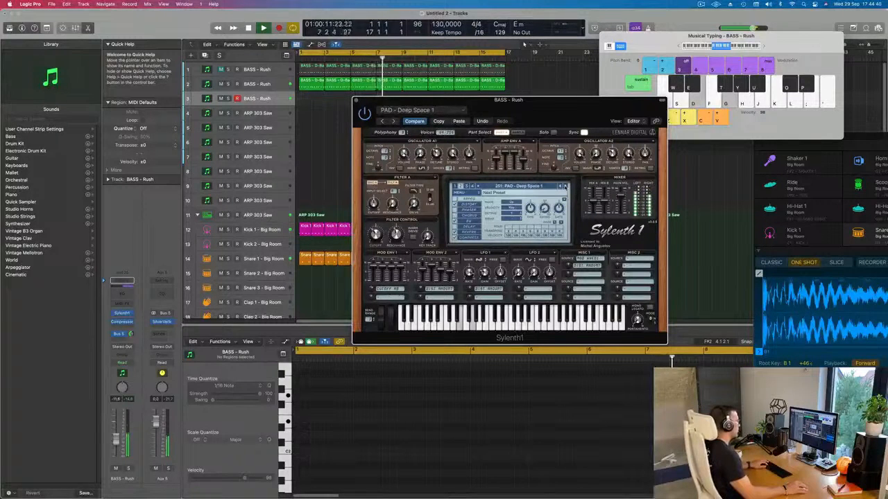
pyautogui.click(565, 187)
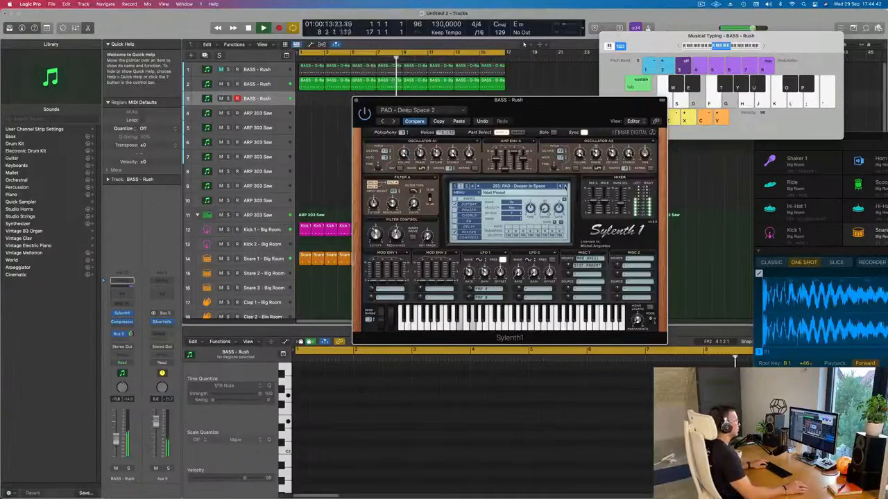
pyautogui.moveTo(115, 439); pyautogui.dragTo(115, 452)
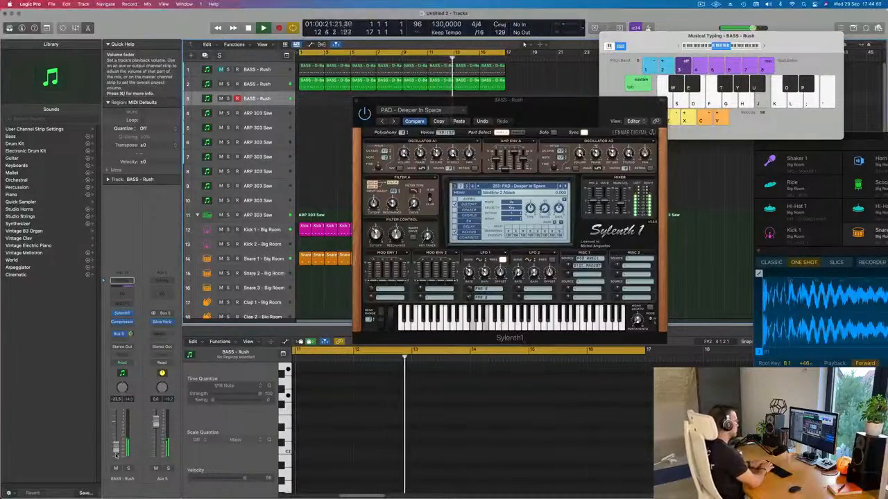
# Record two two-note pad chords on the third bass track from bar 1, and stop the recording after the second chord
pyautogui.press('r')
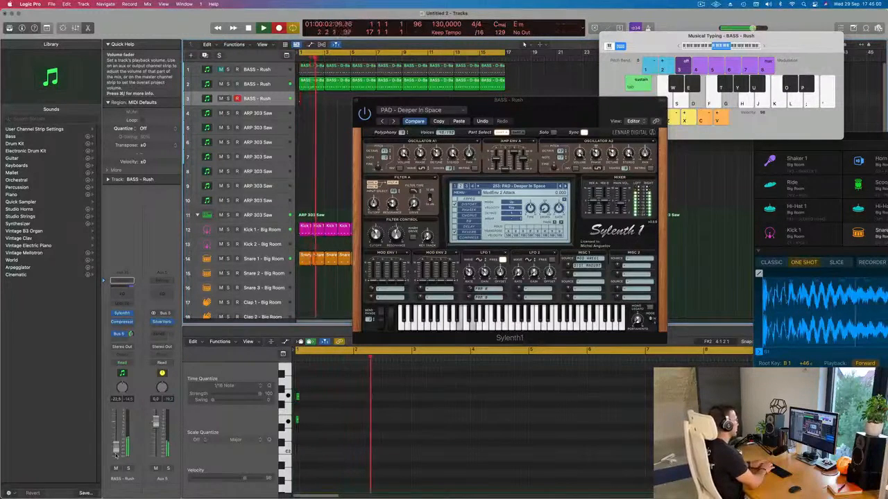
pyautogui.press('g')
pyautogui.press('j')
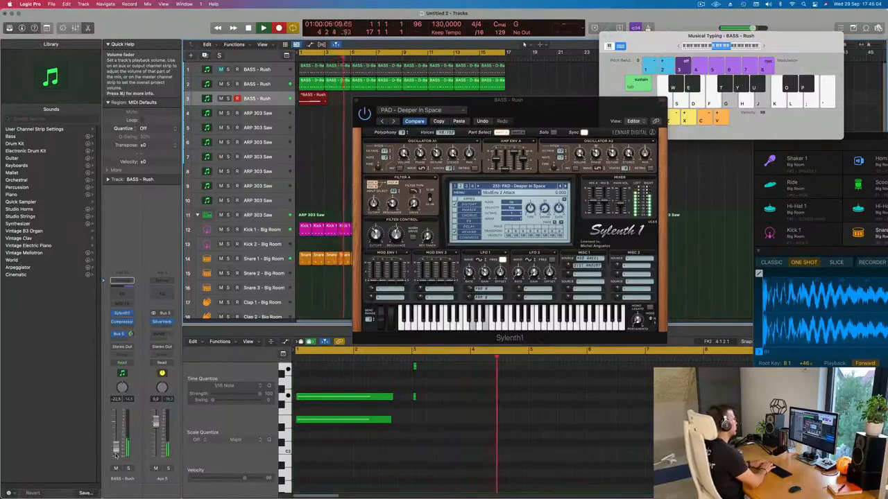
pyautogui.press('space')
pyautogui.press('Return')
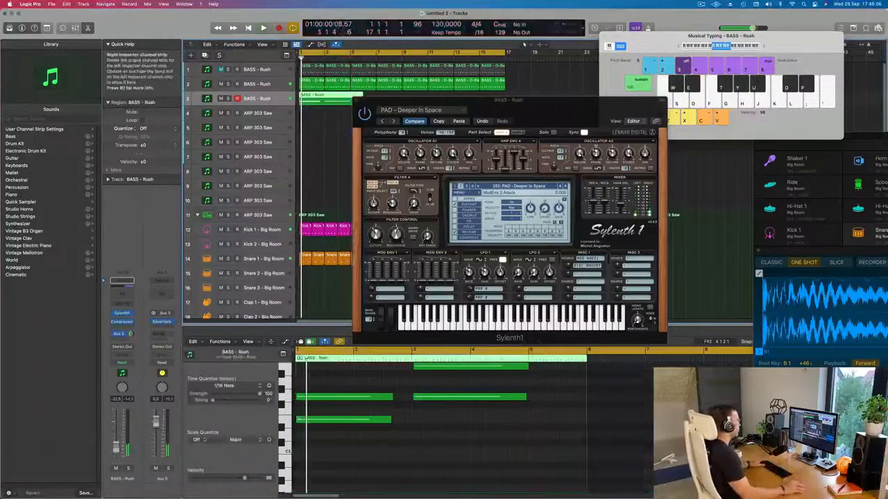
# Lengthen the recorded notes in the piano roll so each chord lasts two full bars, and play the result from the start
pyautogui.scroll(3, 437, 474)
pyautogui.moveTo(399, 409); pyautogui.dragTo(410, 444)
pyautogui.press('super+a')
pyautogui.press('space')
pyautogui.press('super+Left')
pyautogui.press('super+Left')
pyautogui.click(399, 447)
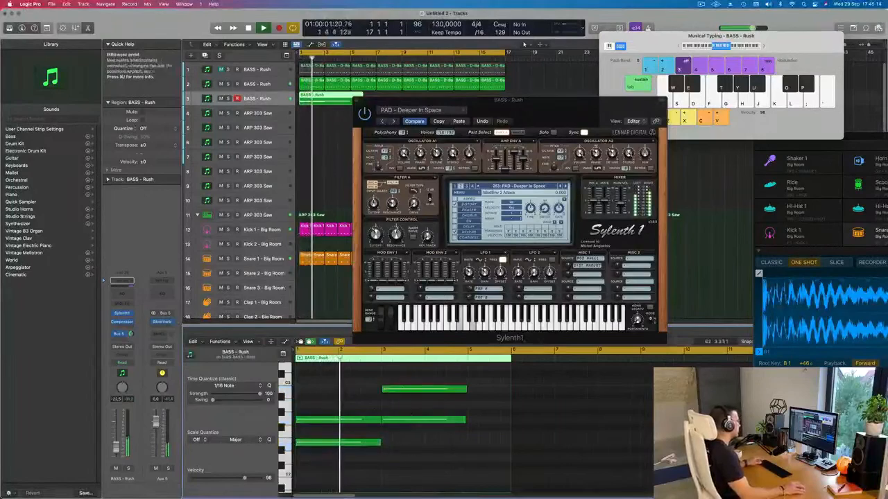
# Cut the recorded pad region at bar 5 and delete the remainder, leaving a four-bar region
pyautogui.moveTo(548, 115); pyautogui.dragTo(535, 171)
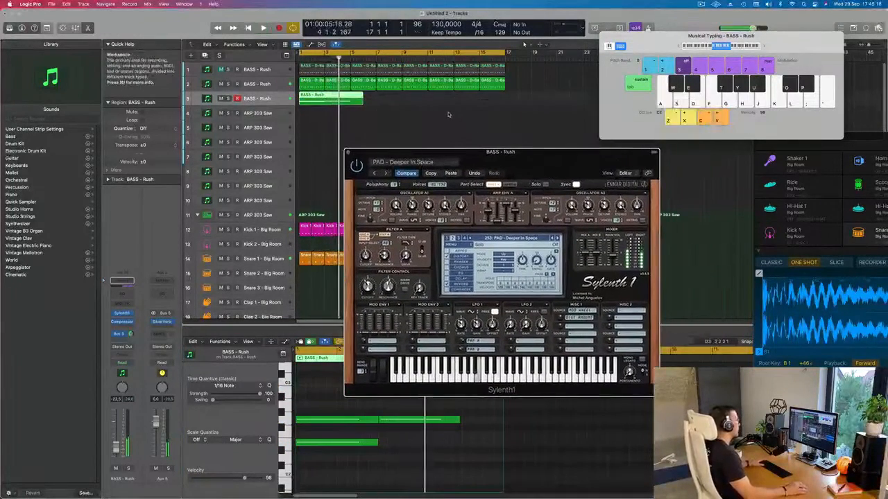
pyautogui.moveTo(350, 102); pyautogui.dragTo(349, 102)
pyautogui.doubleClick(349, 102)
pyautogui.click(357, 102)
pyautogui.press('Delete')
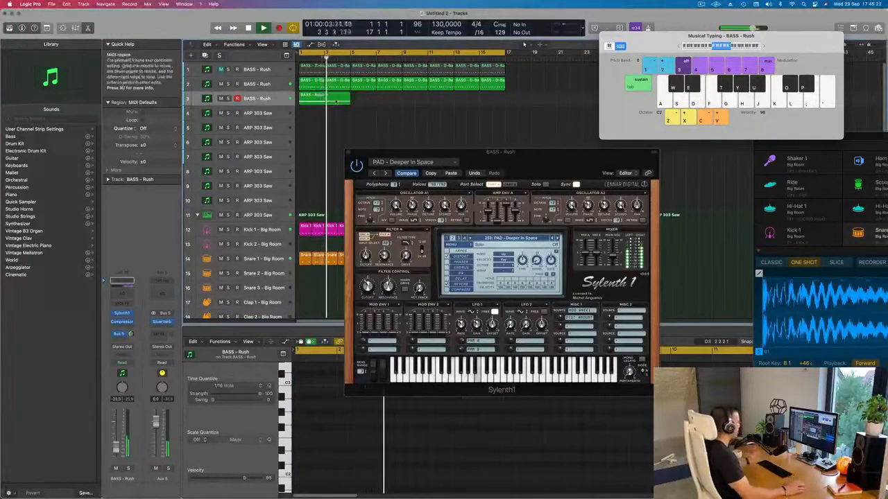
# Repeat the four-bar pad region three times so it fills the loop up to bar 17
pyautogui.click(330, 100)
pyautogui.press('super+r')
pyautogui.press('super+r')
pyautogui.press('super+r')
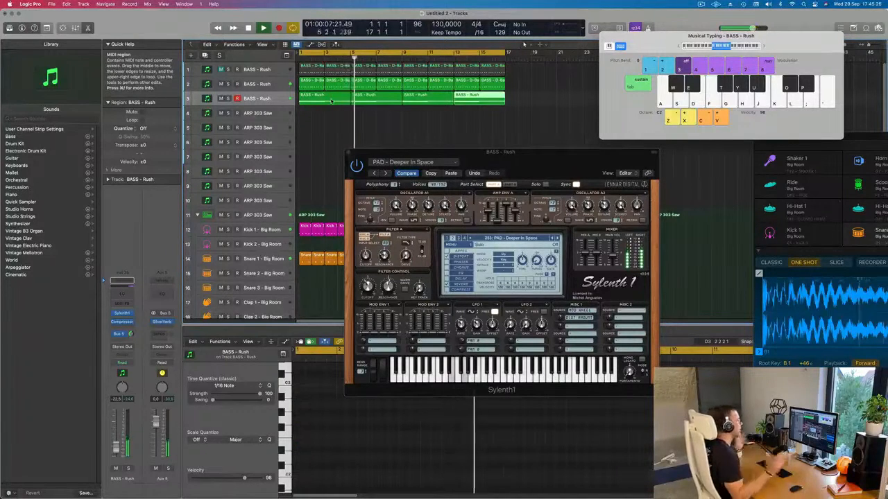
pyautogui.moveTo(517, 157); pyautogui.dragTo(522, 157)
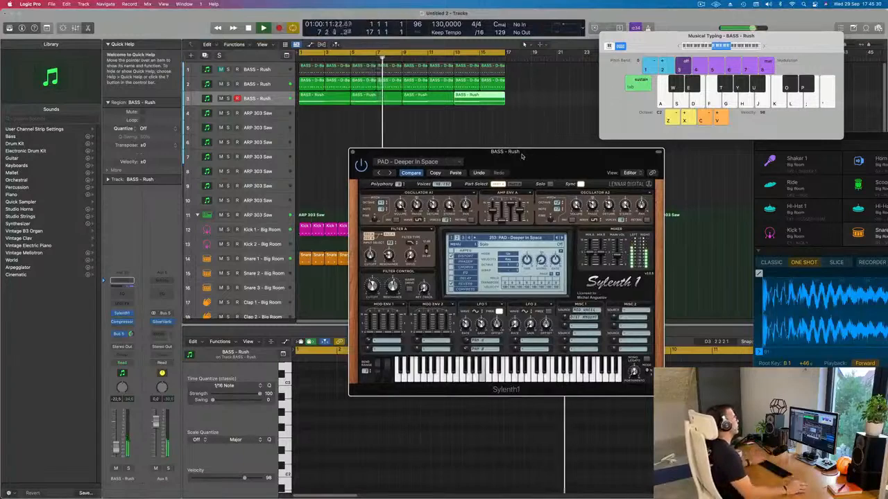
pyautogui.moveTo(521, 157); pyautogui.dragTo(517, 157)
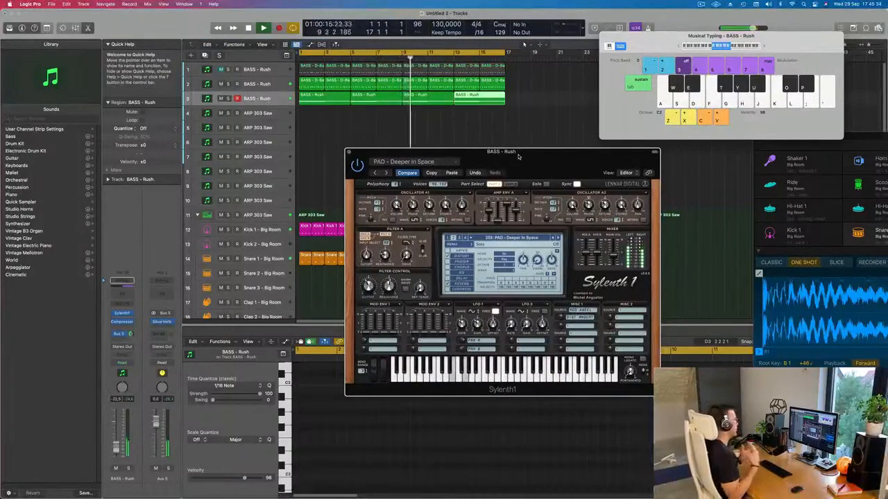
pyautogui.moveTo(518, 157); pyautogui.dragTo(577, 142)
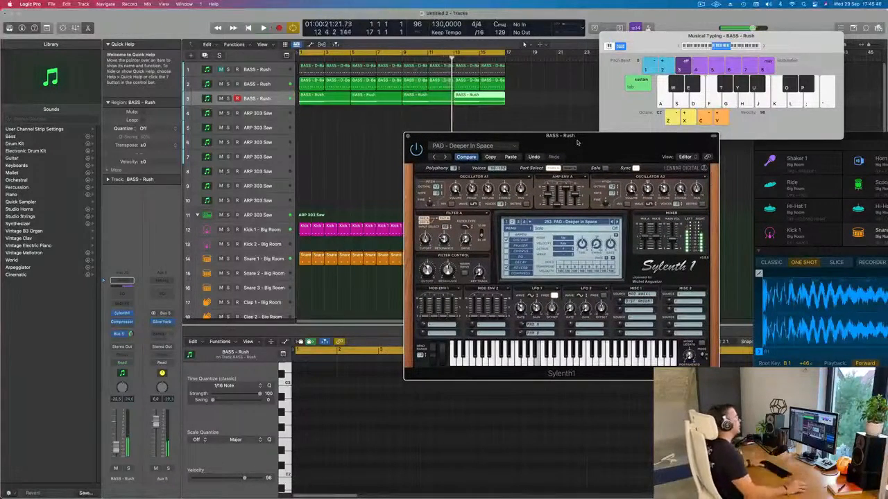
pyautogui.moveTo(577, 142); pyautogui.dragTo(488, 133)
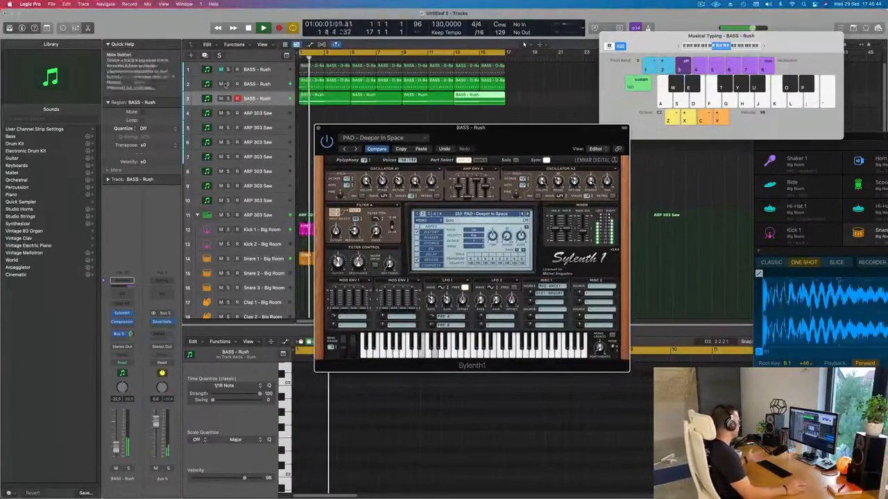
# Audition the following Sylenth1 pad presets over the loop, select PAD - Rain, and stop playback
pyautogui.click(527, 215)
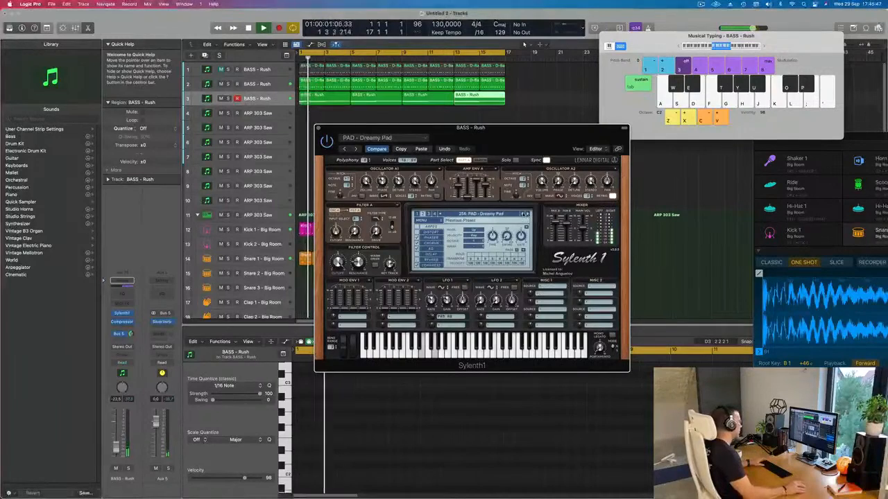
pyautogui.click(526, 215)
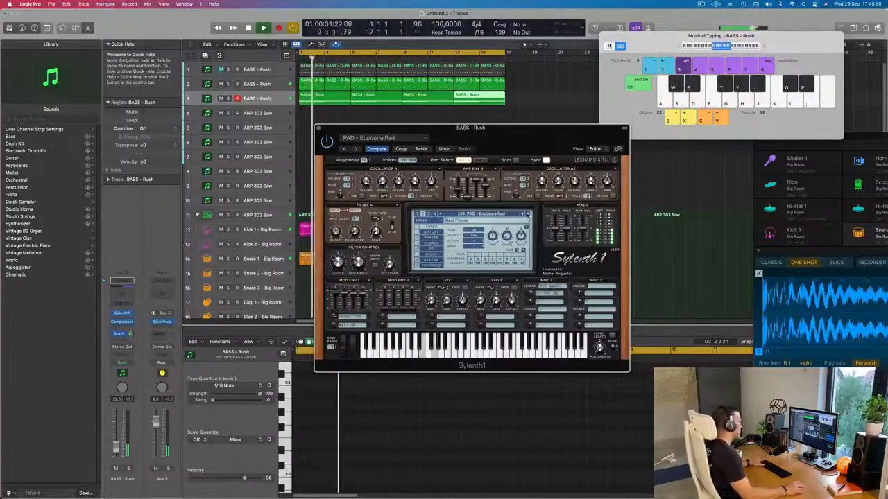
pyautogui.click(527, 215)
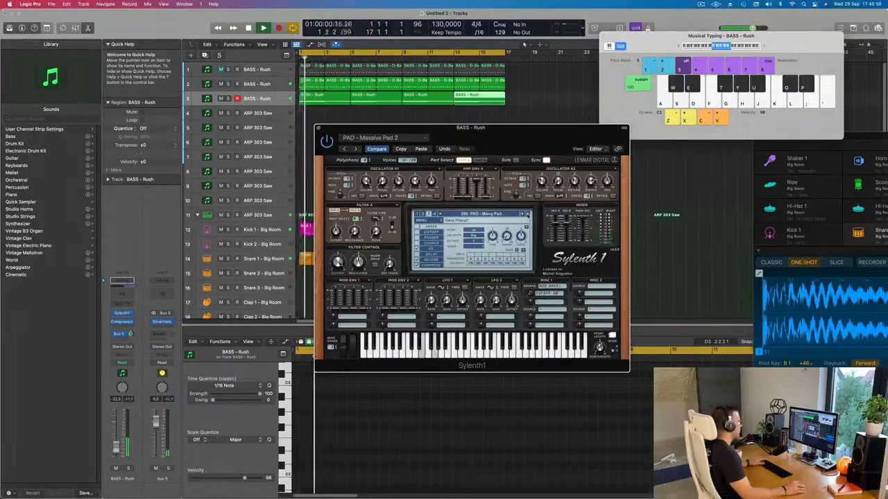
pyautogui.click(527, 215)
pyautogui.press('space')
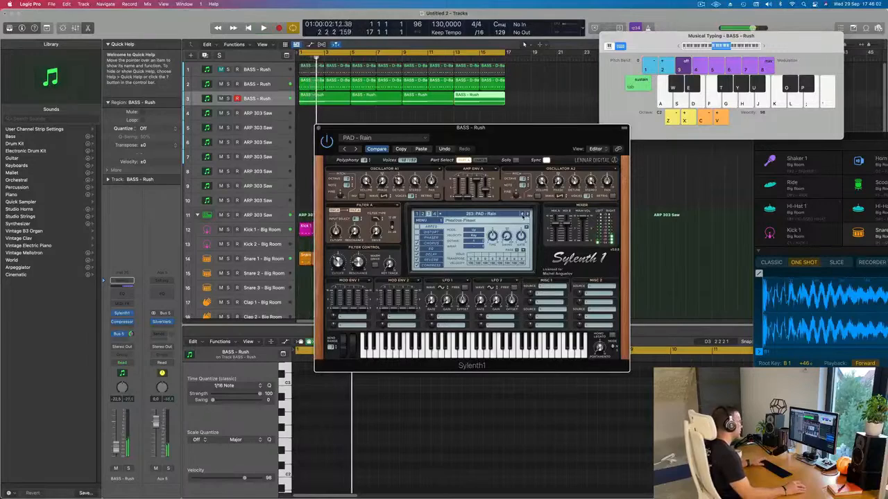
pyautogui.click(505, 214)
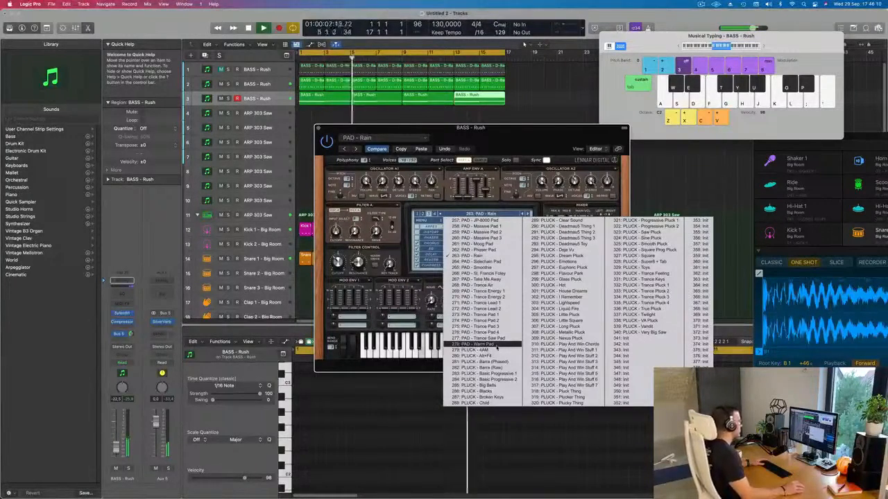
pyautogui.click(479, 130)
pyautogui.press('Return')
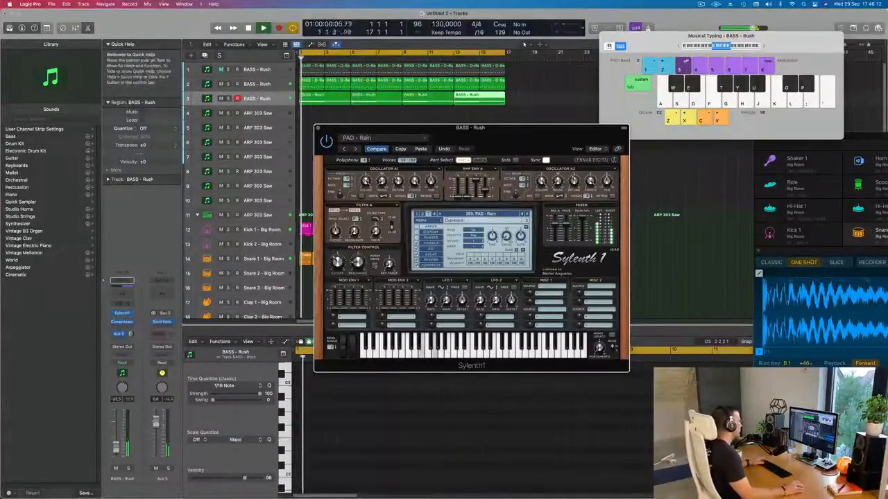
# Add a Channel EQ to the pad track with its low-cut filter at about 146 Hz, and close the EQ
pyautogui.click(127, 290)
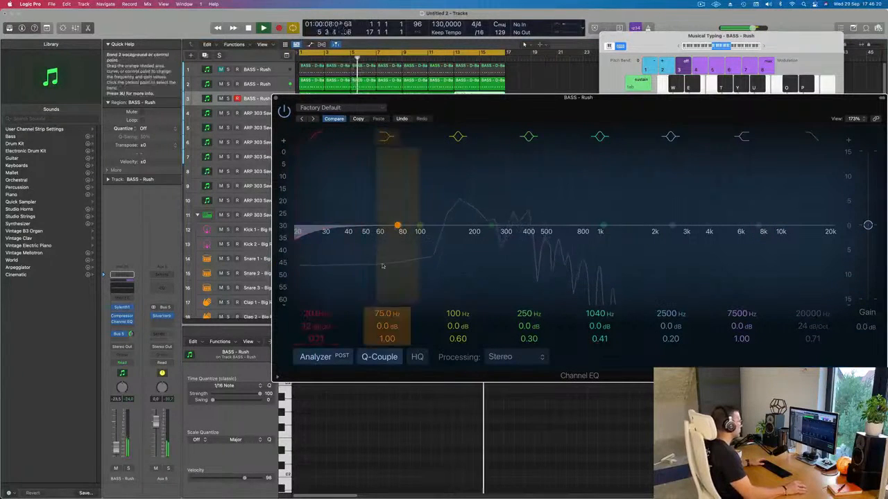
pyautogui.moveTo(302, 245); pyautogui.dragTo(437, 246)
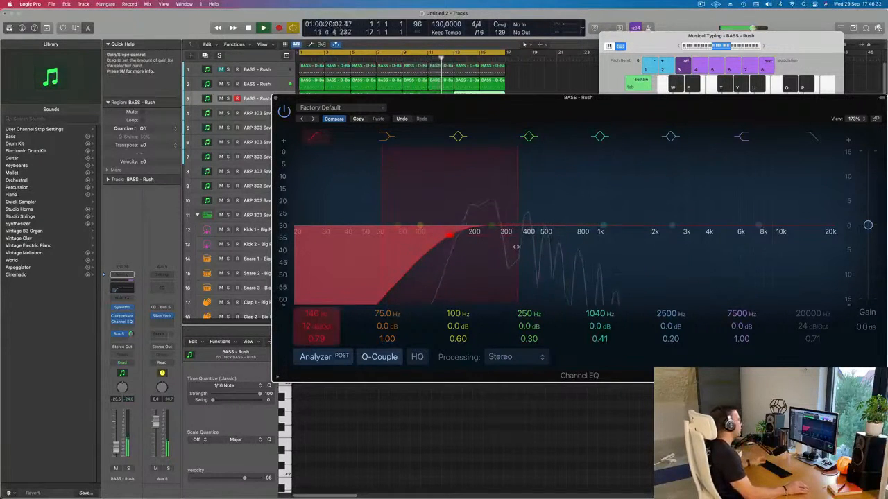
pyautogui.click(276, 99)
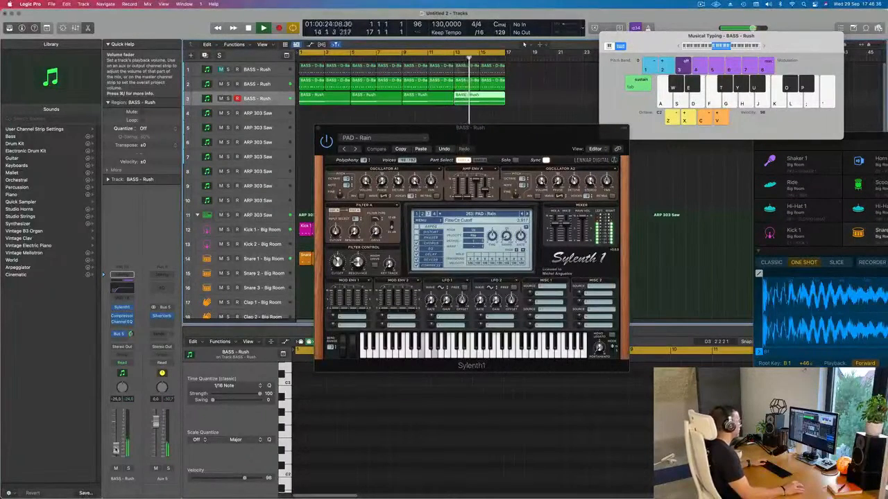
# Balance the pad track's volume at -23.0 dB while the loop plays, and close its Sylenth1 window
pyautogui.moveTo(517, 139); pyautogui.dragTo(551, 164)
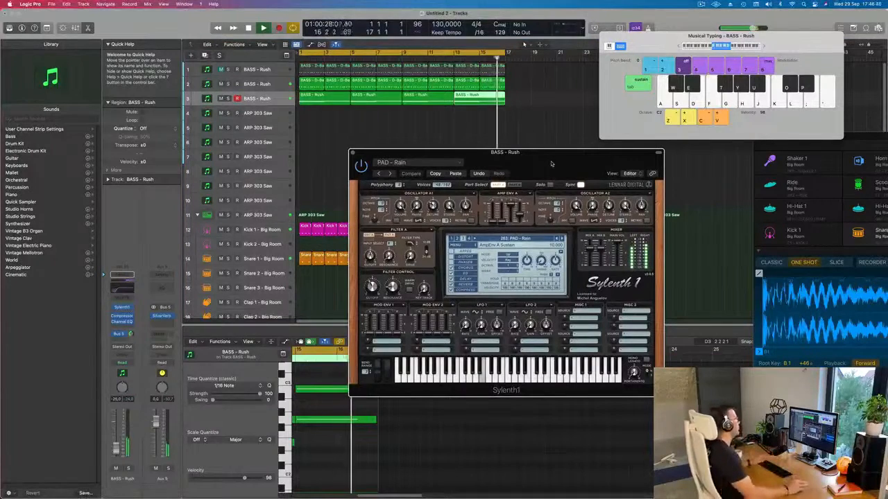
pyautogui.moveTo(550, 163); pyautogui.dragTo(601, 159)
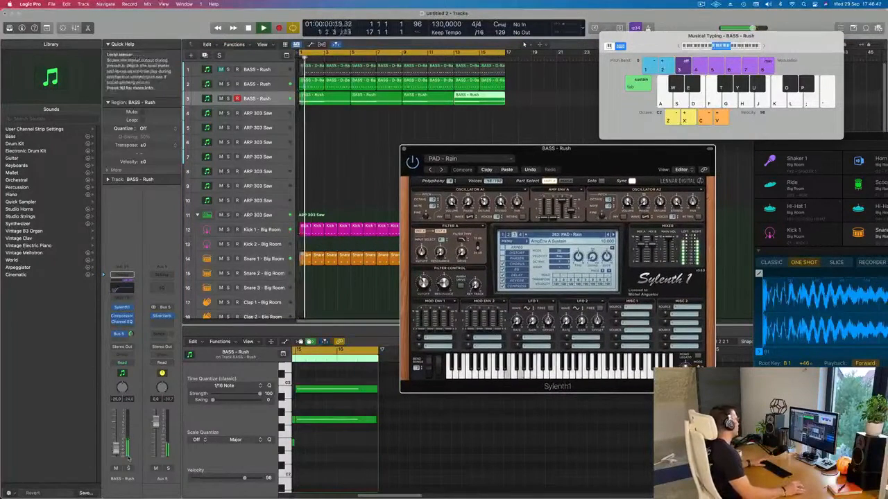
pyautogui.moveTo(405, 151); pyautogui.dragTo(342, 184)
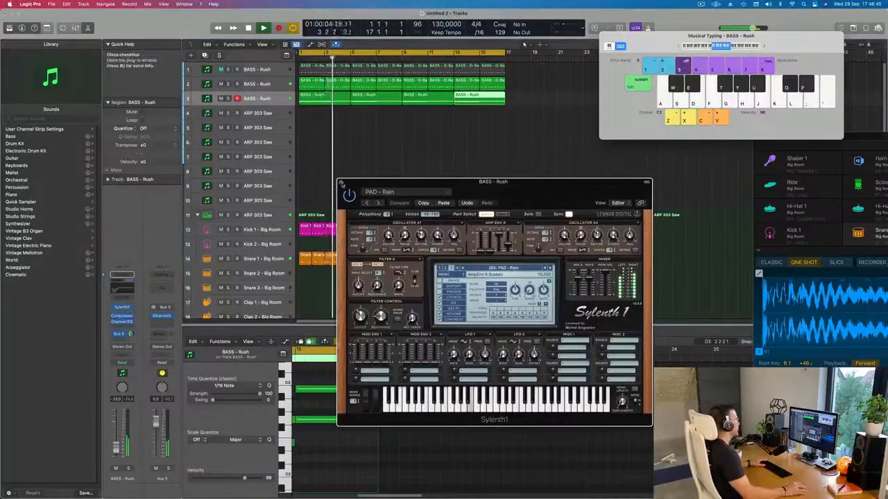
pyautogui.click(341, 183)
pyautogui.click(265, 113)
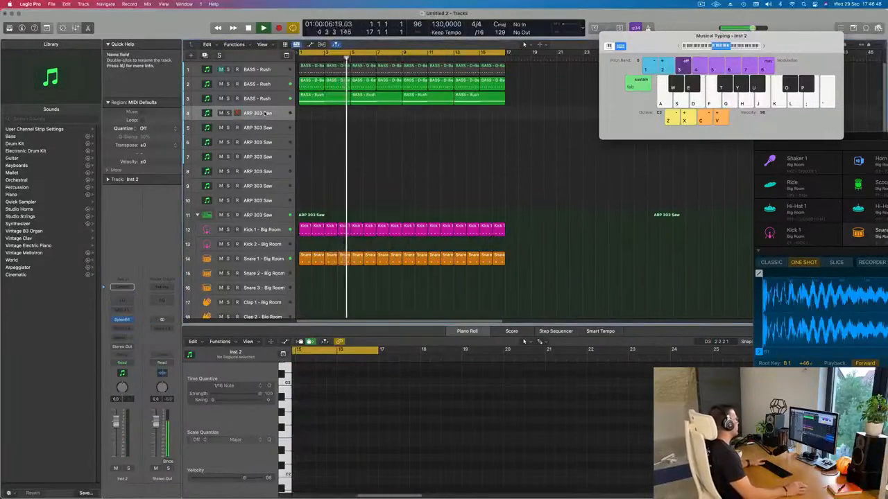
pyautogui.click(121, 319)
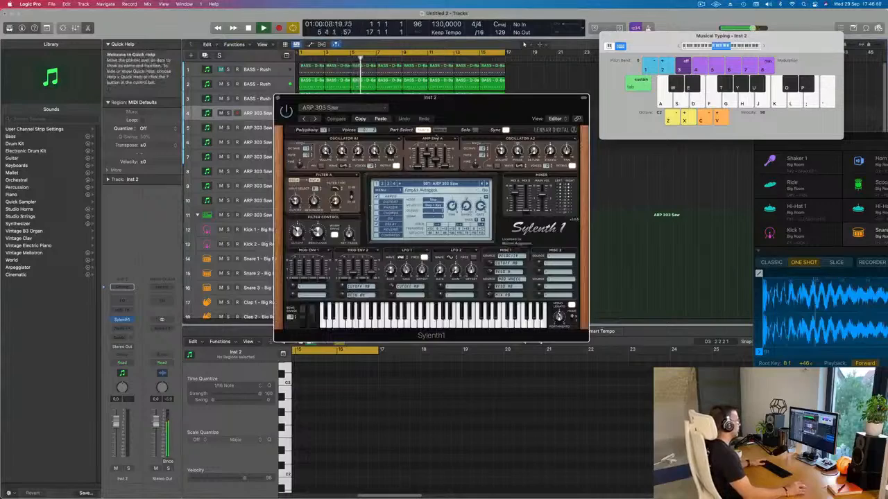
pyautogui.moveTo(475, 117); pyautogui.dragTo(597, 153)
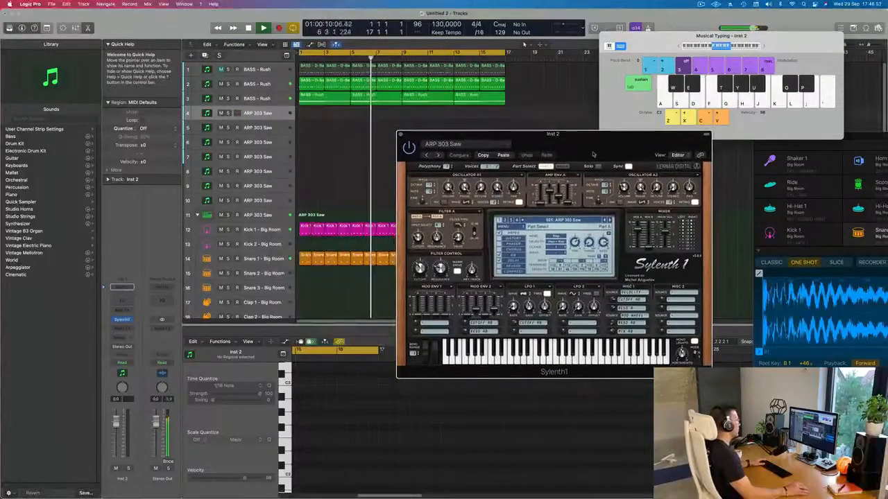
# Duplicate the pad track with its channel settings as a new track 4, and enlarge the new track's height
pyautogui.click(265, 100)
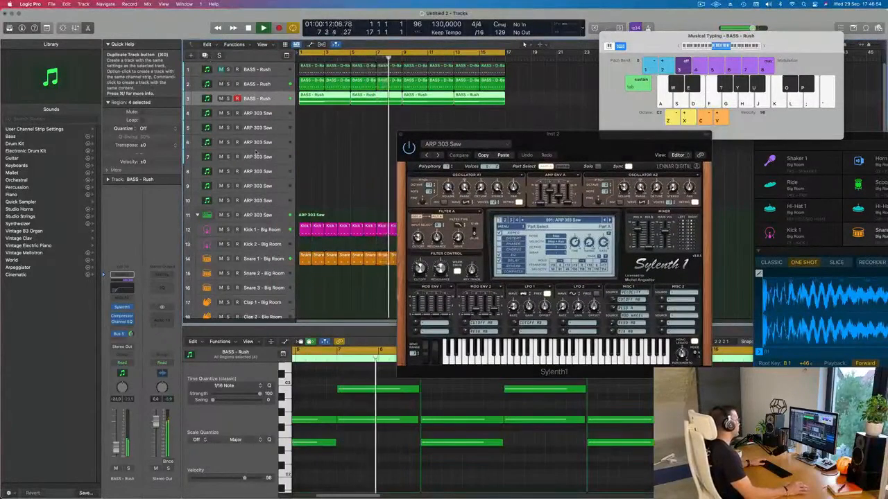
pyautogui.press('super+d')
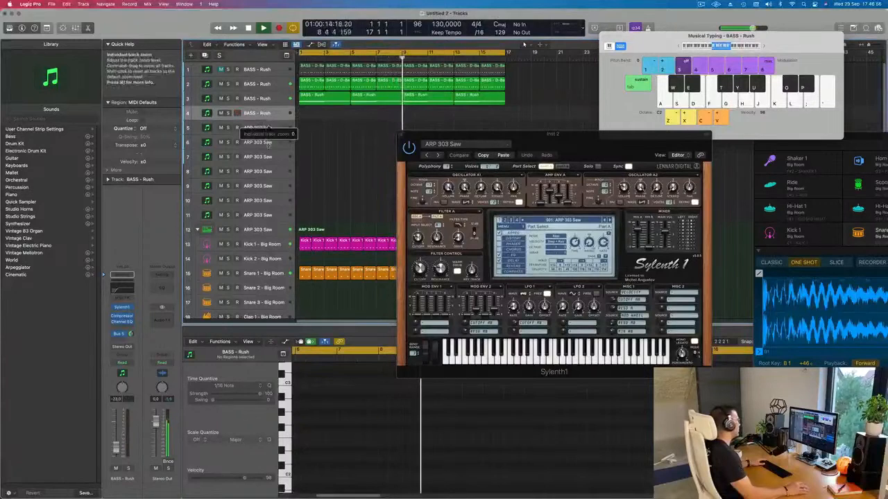
pyautogui.moveTo(268, 135); pyautogui.dragTo(267, 164)
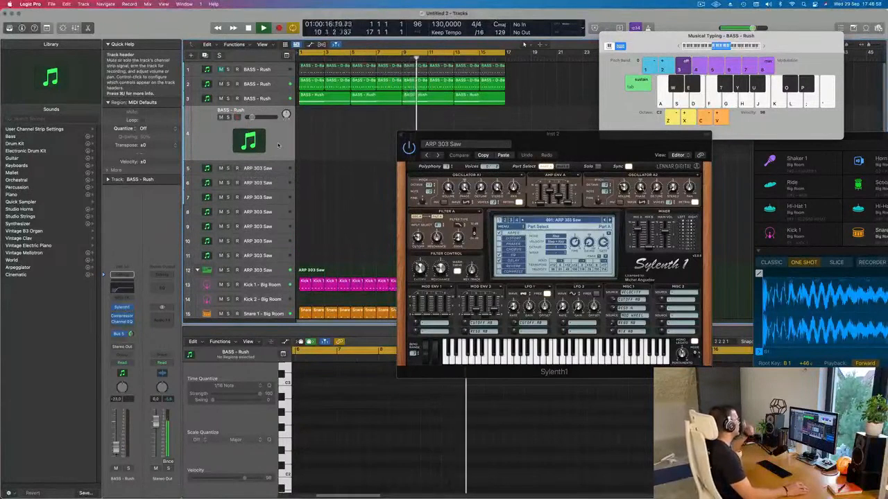
# Open the duplicated track's Sylenth1 and load the PLUCK - 4AM preset
pyautogui.click(122, 307)
pyautogui.moveTo(478, 118); pyautogui.dragTo(522, 172)
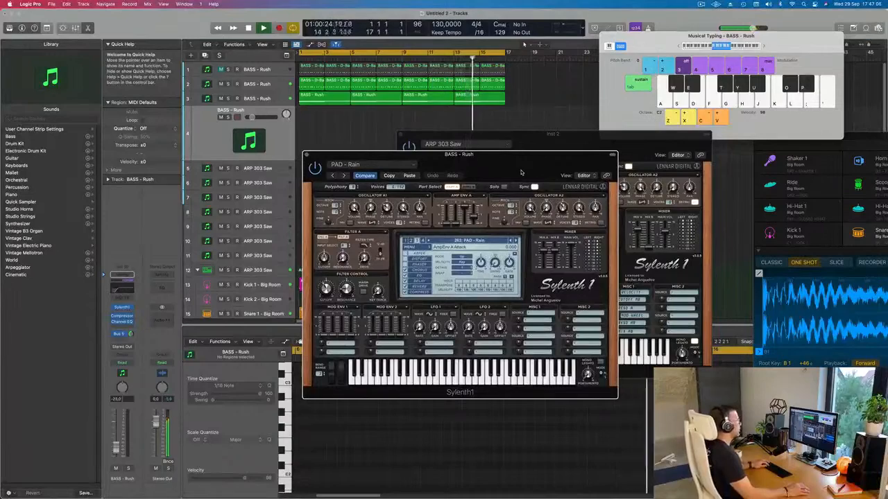
pyautogui.moveTo(503, 167); pyautogui.dragTo(488, 155)
pyautogui.press('x')
pyautogui.click(475, 231)
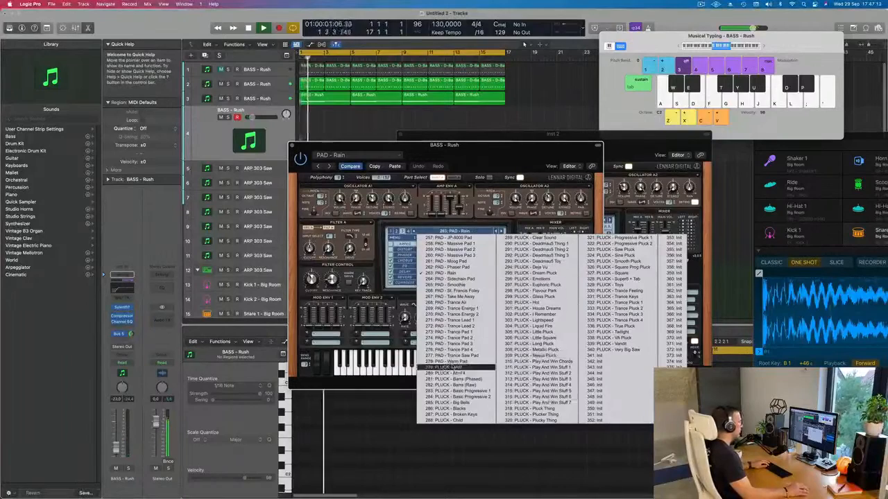
pyautogui.click(451, 369)
# Place the Sylenth1 window clear of the tracks, adjust the duplicated track's reverb send and raise its volume
pyautogui.moveTo(480, 158); pyautogui.dragTo(502, 158)
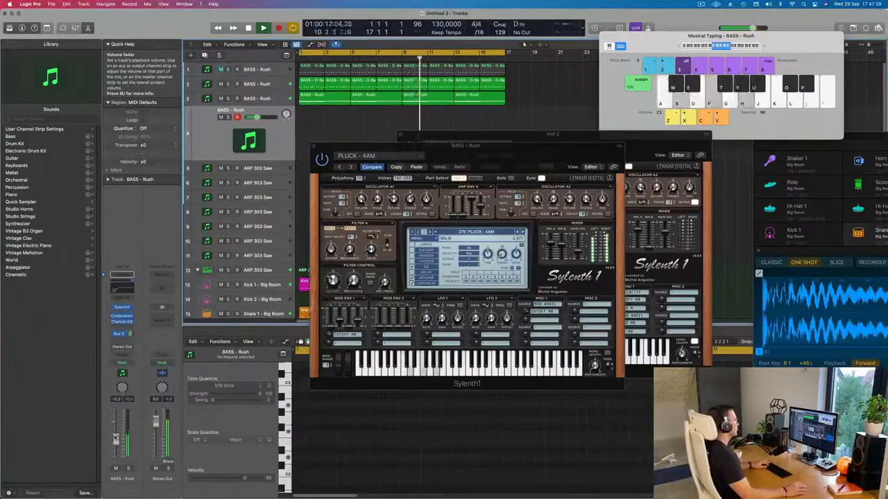
pyautogui.moveTo(503, 156); pyautogui.dragTo(603, 194)
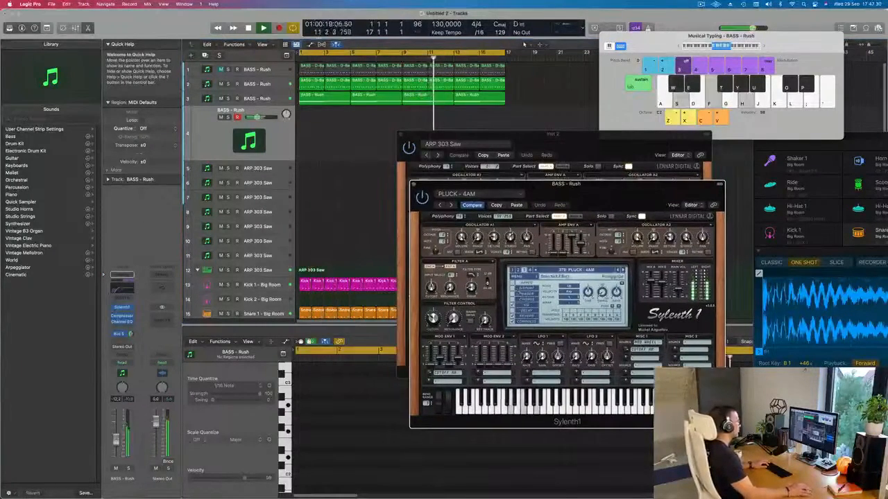
pyautogui.moveTo(130, 334); pyautogui.dragTo(116, 456)
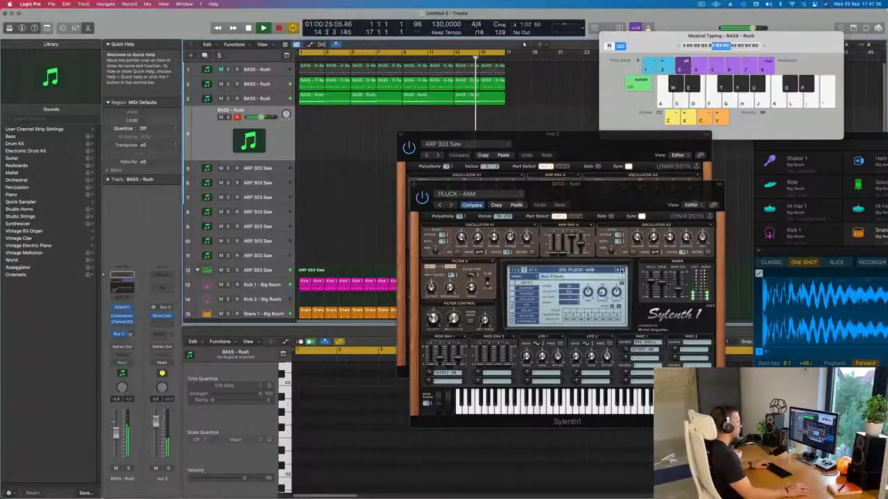
# Audition the next pluck presets up to PLUCK - Barra (Raw) and lower the track's volume to about -14 dB
pyautogui.click(623, 271)
pyautogui.click(623, 271)
pyautogui.click(622, 270)
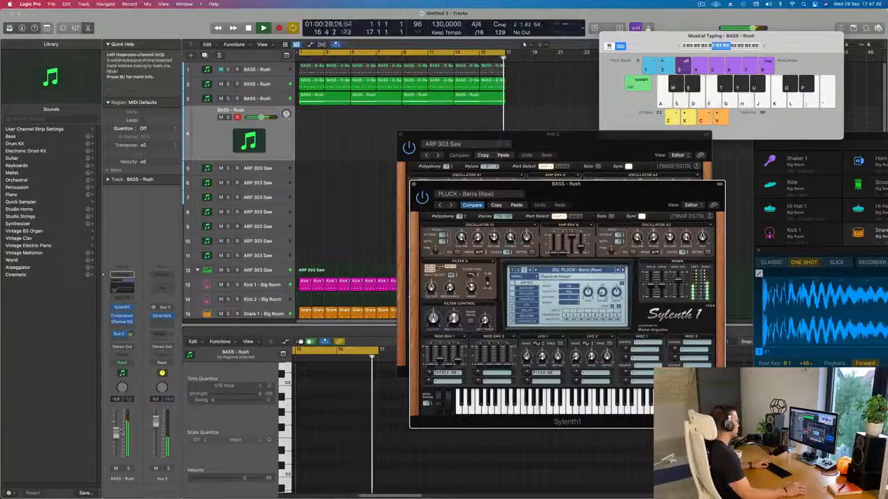
pyautogui.moveTo(119, 432); pyautogui.dragTo(117, 441)
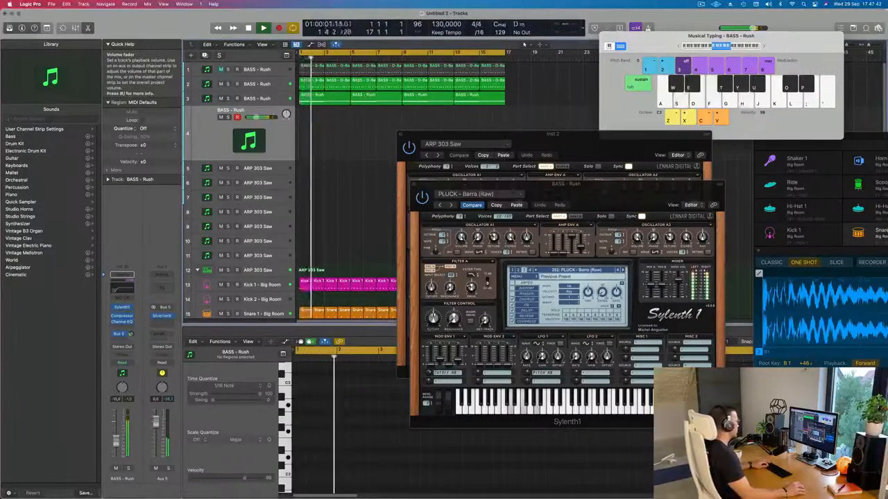
# Audition the pluck presets one by one over the loop, from PLUCK - Basic Progressive 1 through PLUCK - Little Pluck
pyautogui.click(623, 271)
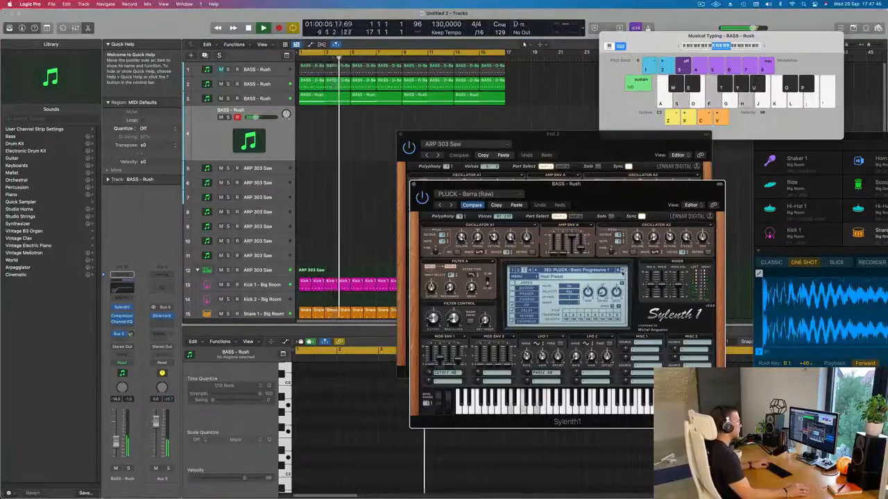
pyautogui.click(623, 270)
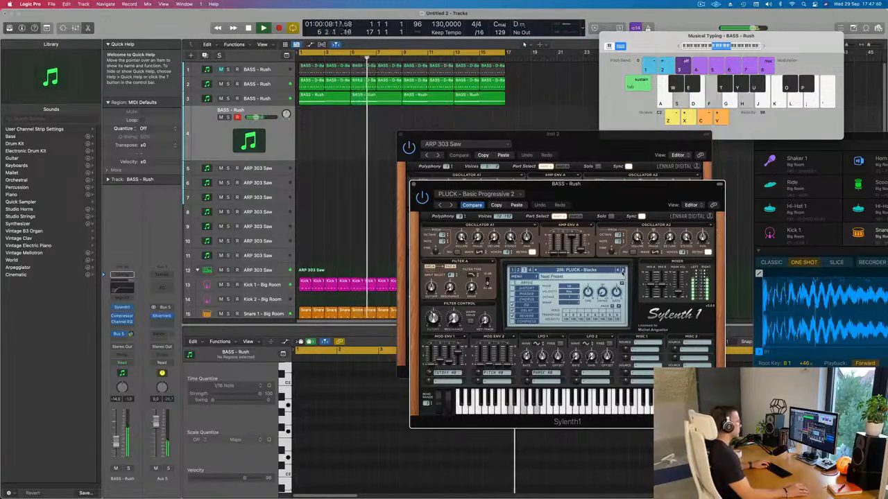
pyautogui.click(623, 270)
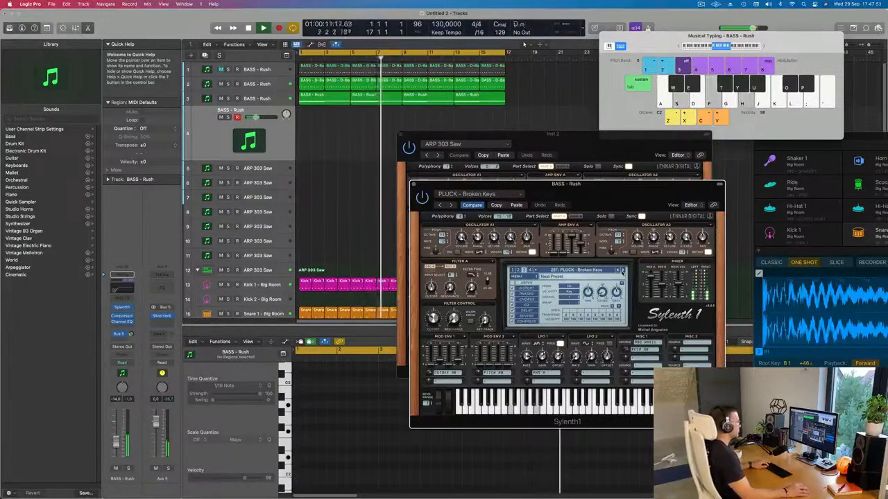
pyautogui.click(623, 271)
pyautogui.click(623, 270)
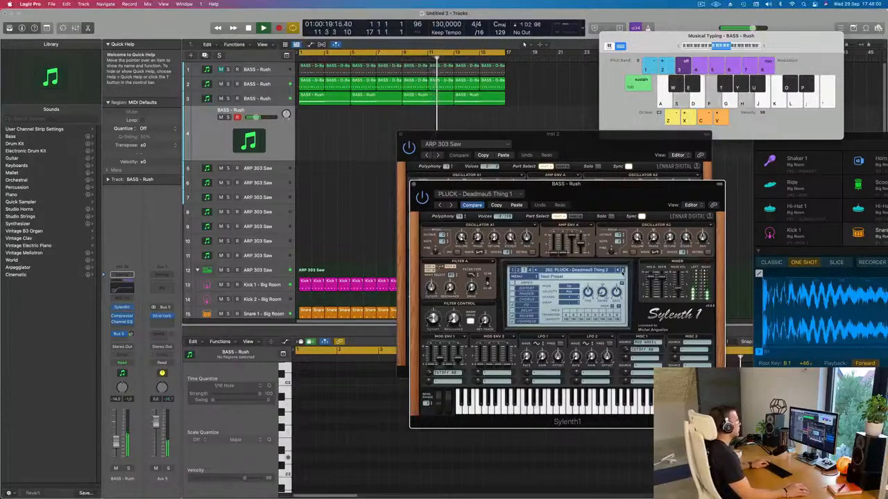
pyautogui.click(623, 271)
pyautogui.click(622, 272)
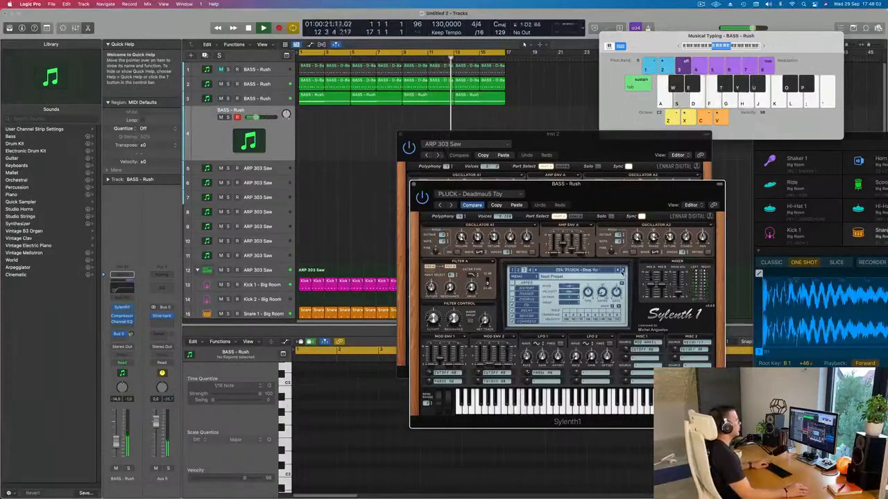
pyautogui.click(623, 271)
pyautogui.click(622, 271)
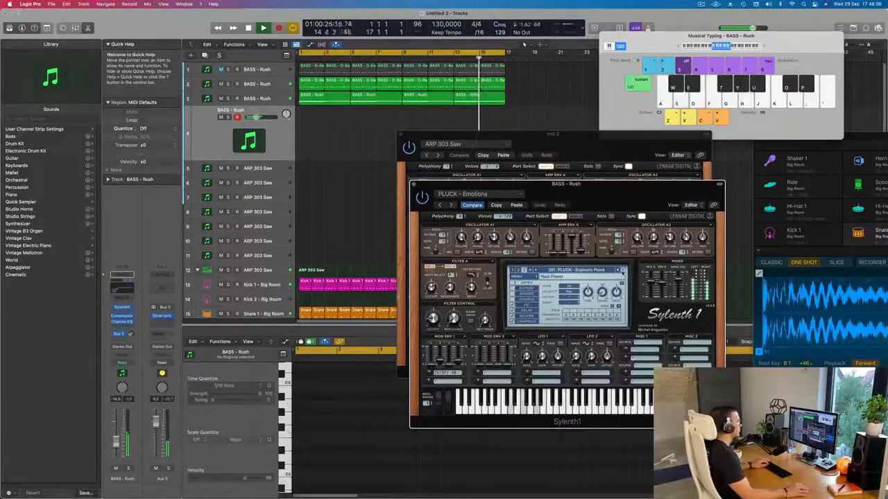
pyautogui.click(622, 272)
pyautogui.click(622, 271)
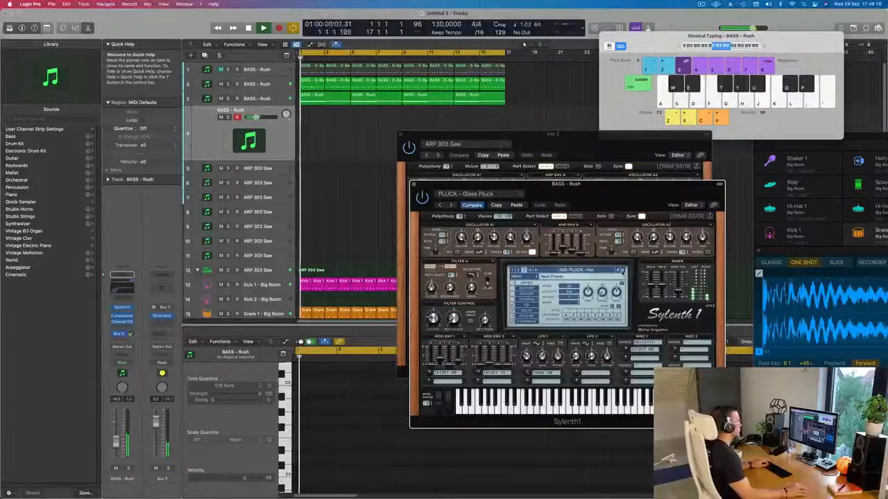
pyautogui.click(622, 271)
pyautogui.click(622, 271)
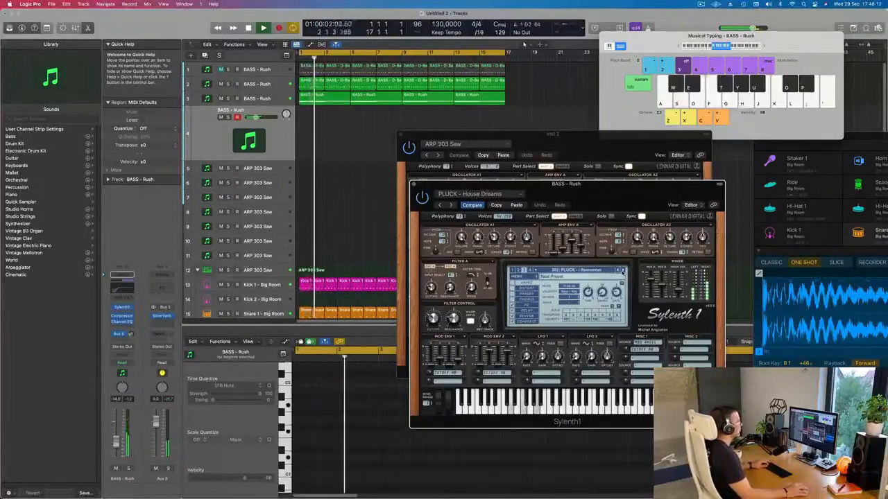
pyautogui.click(622, 272)
pyautogui.click(622, 271)
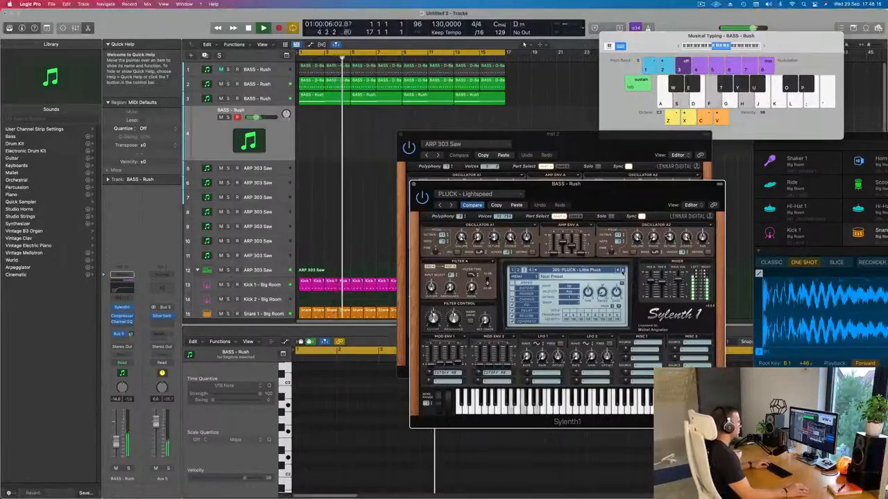
# Switch Sylenth1 to its second sub-bank to load LEAD - Home, and keep that preset after browsing the lead list
pyautogui.click(576, 271)
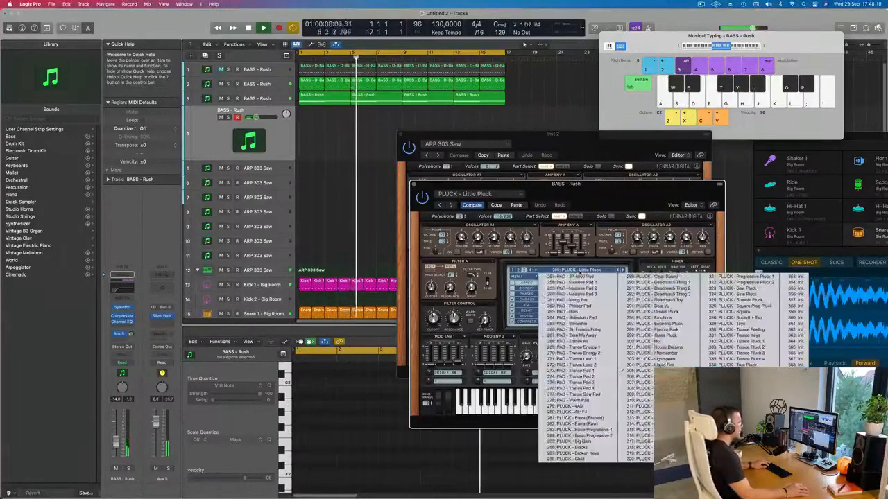
pyautogui.click(519, 271)
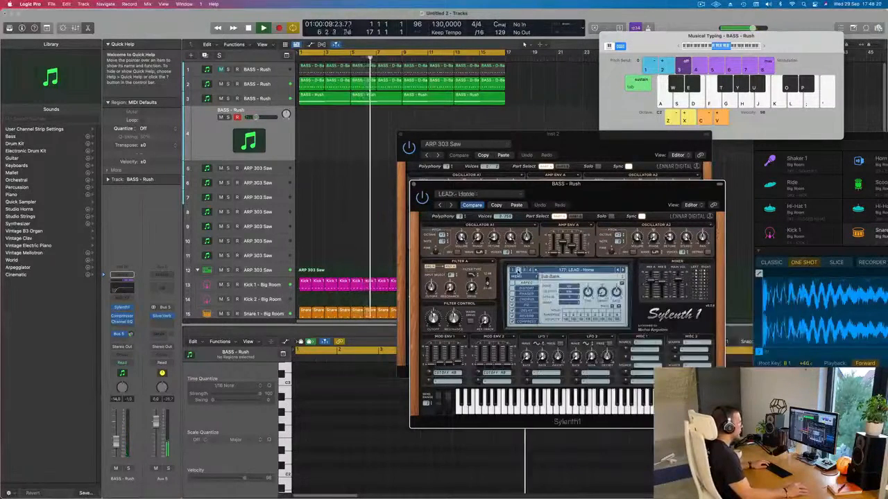
pyautogui.click(563, 270)
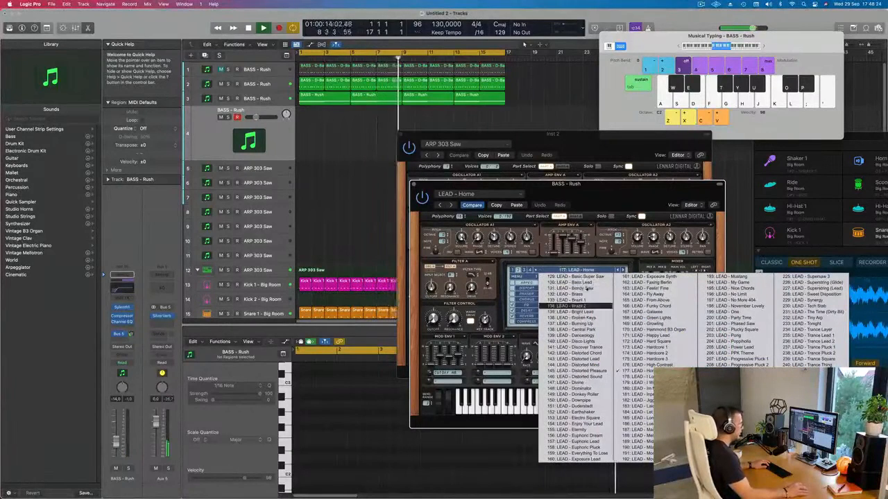
pyautogui.click(505, 263)
# Play the S, F and H notes with LEAD - Home over the loop and raise the track's volume to about -8 dB
pyautogui.press('s')
pyautogui.press('f')
pyautogui.press('h')
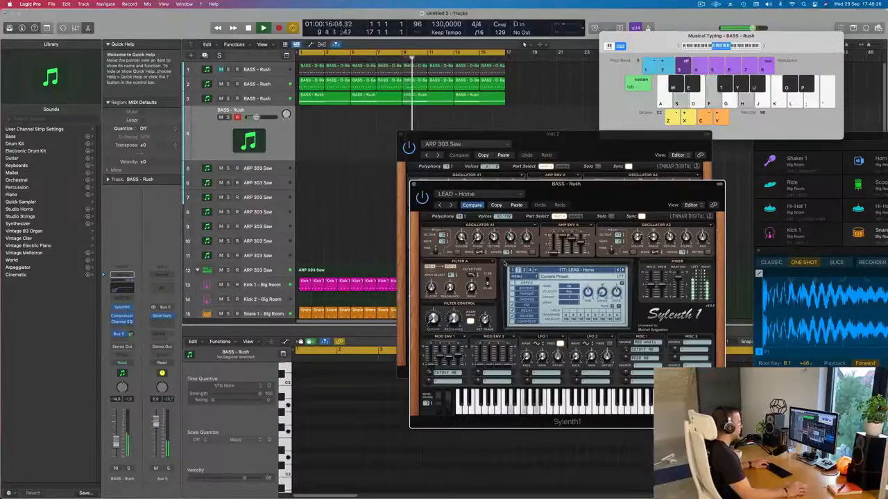
pyautogui.press('s')
pyautogui.press('f')
pyautogui.press('h')
pyautogui.moveTo(118, 439); pyautogui.dragTo(118, 434)
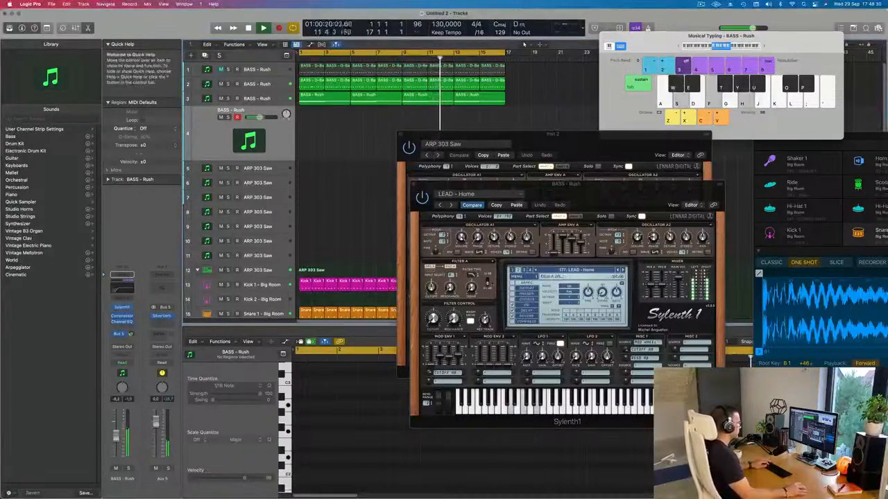
# Adjust the filter cutoff of LEAD - Home and lower the track's volume to about -11 dB
pyautogui.moveTo(432, 320); pyautogui.dragTo(433, 318)
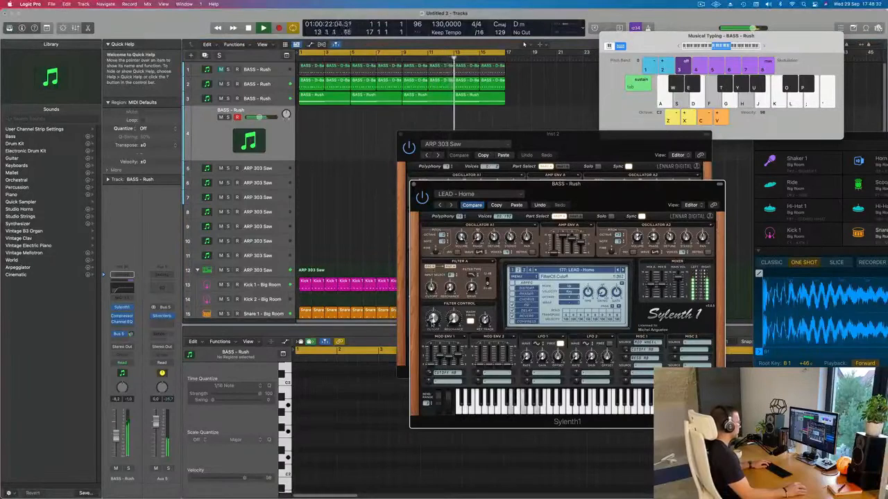
pyautogui.moveTo(115, 437); pyautogui.dragTo(116, 440)
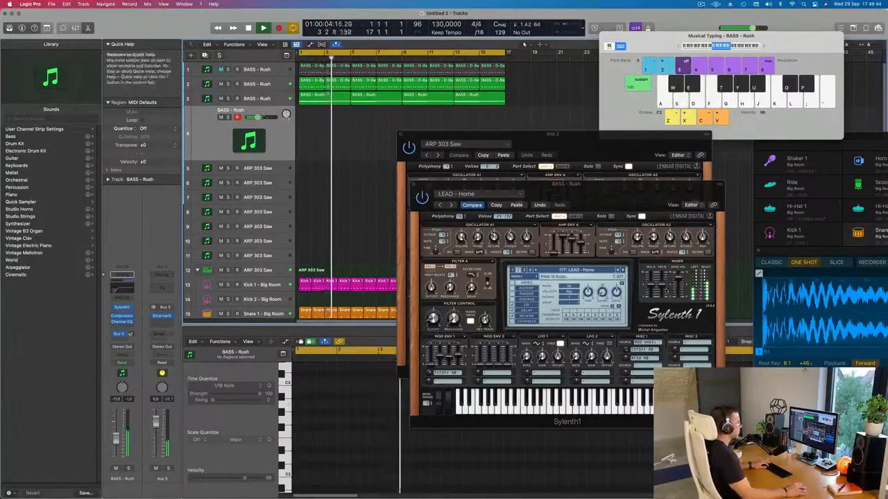
# Load LEAD - Basic Super Saw and audition the following lead presets up to LEAD - Brass, with the track's volume at about -14 dB
pyautogui.click(617, 271)
pyautogui.click(582, 271)
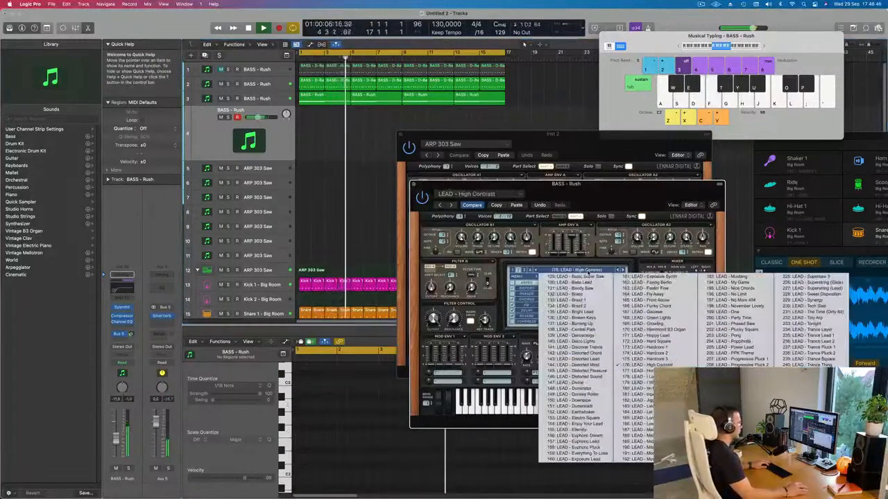
pyautogui.click(585, 277)
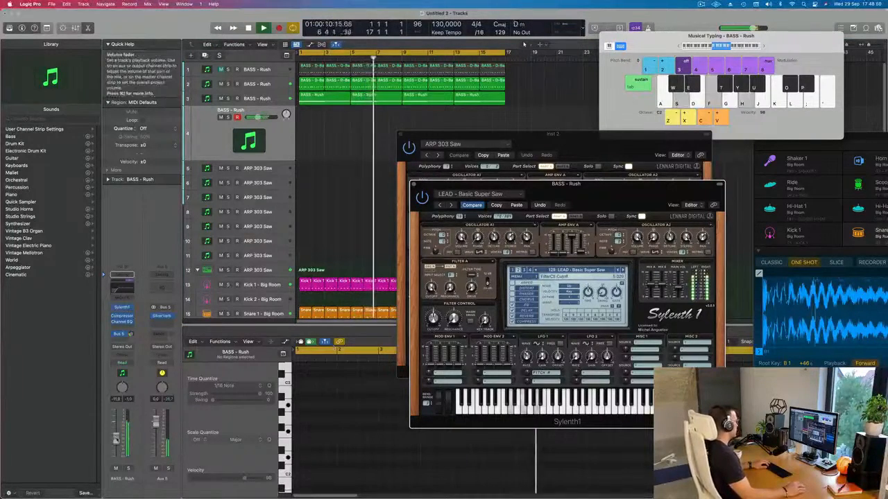
pyautogui.moveTo(116, 438); pyautogui.dragTo(116, 442)
pyautogui.click(623, 272)
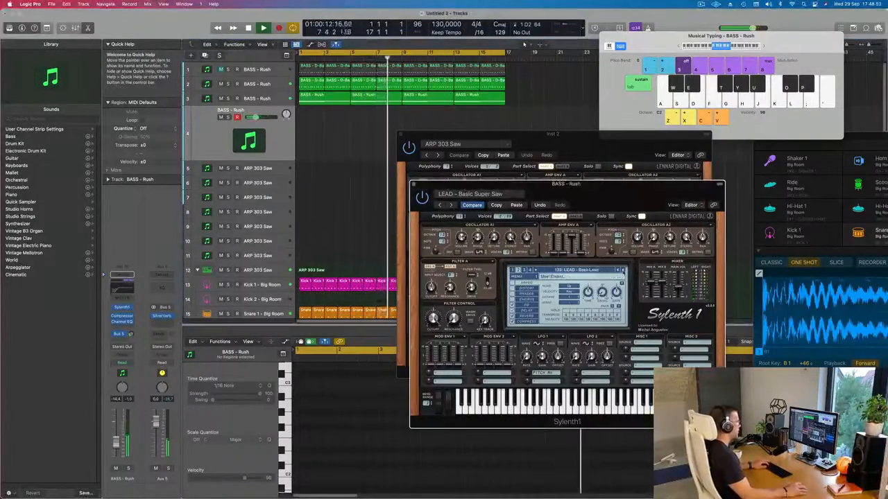
pyautogui.click(622, 271)
pyautogui.click(623, 271)
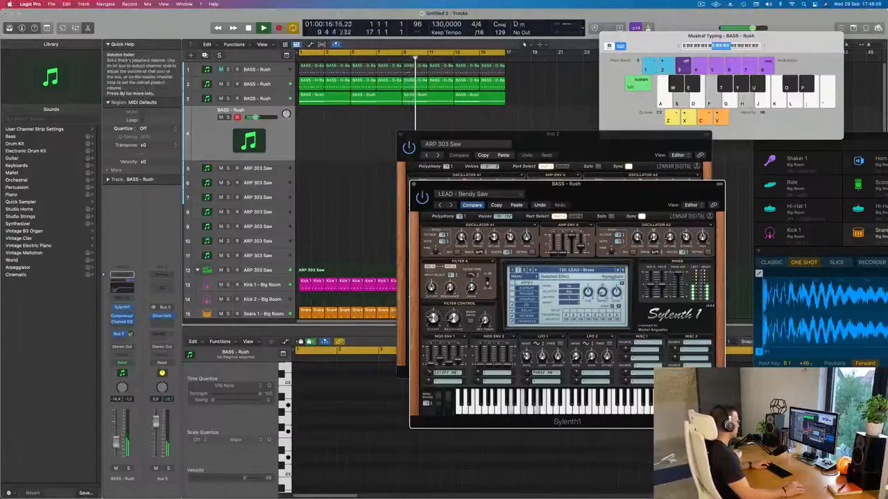
# Raise the track's volume to about -6 dB and adjust the filter cutoff of LEAD - Brass
pyautogui.moveTo(115, 439); pyautogui.dragTo(116, 441)
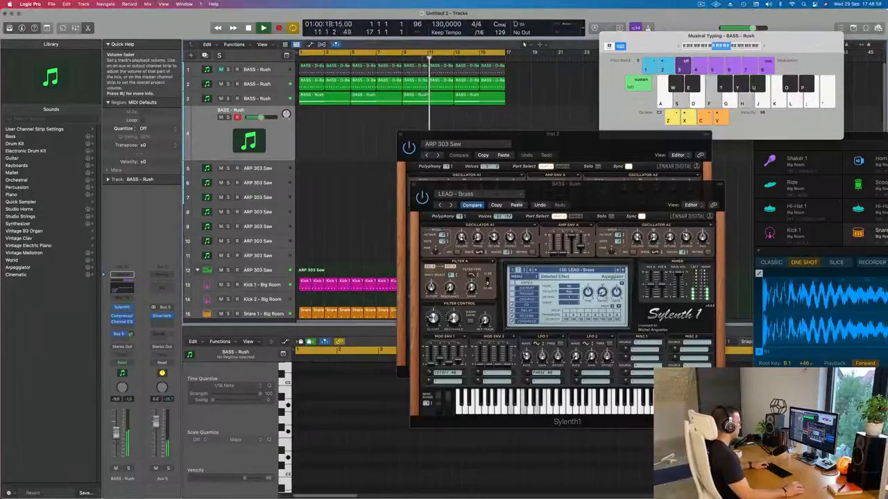
pyautogui.moveTo(433, 319); pyautogui.dragTo(433, 317)
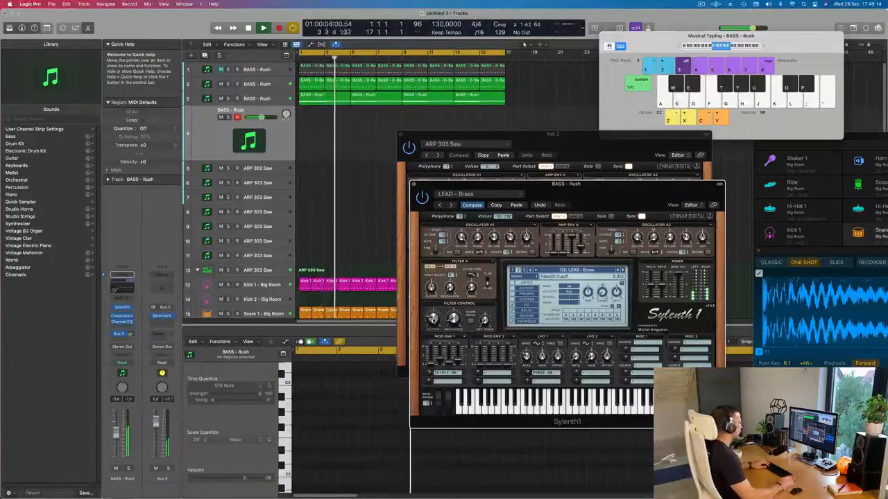
# Record a short chord phrase with LEAD - Brass on track 4 over the loop, starting around bar 9
pyautogui.press('r')
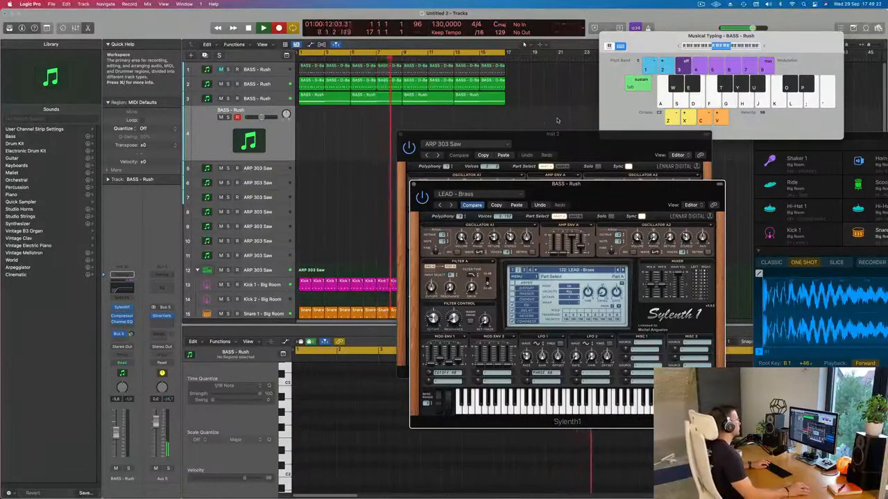
pyautogui.press('h')
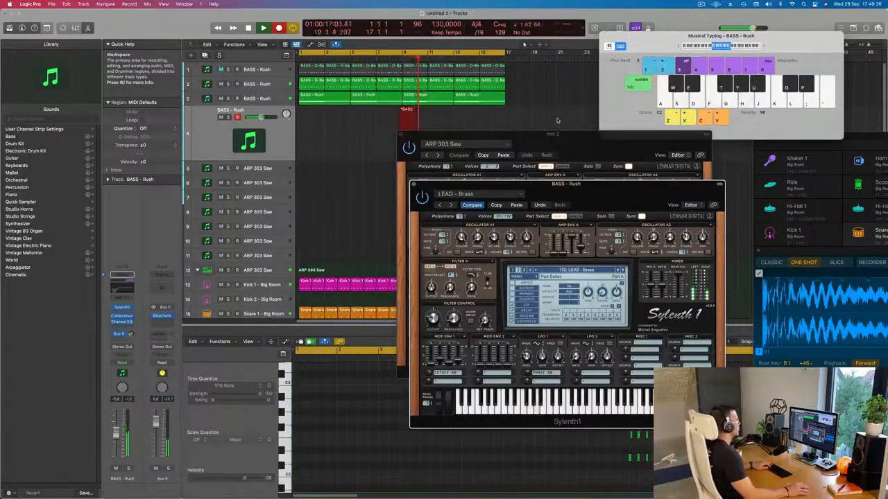
pyautogui.press('f')
pyautogui.press('h')
pyautogui.press('f')
pyautogui.press('k')
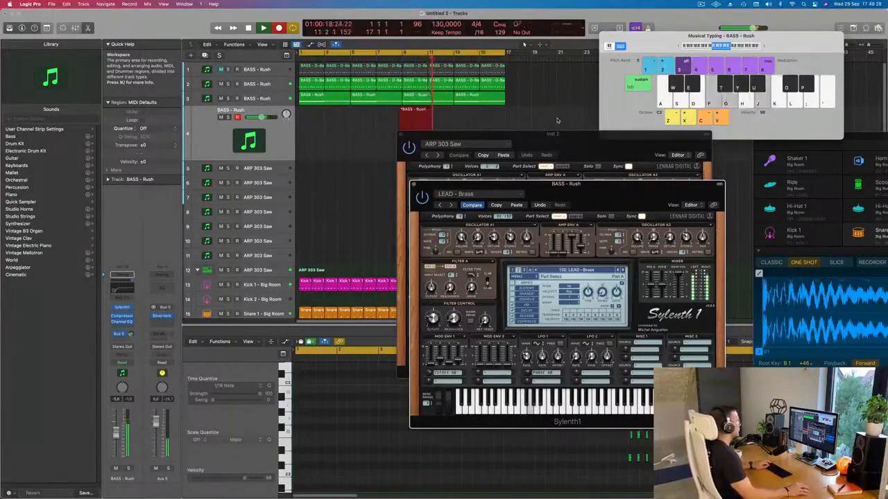
pyautogui.press('space')
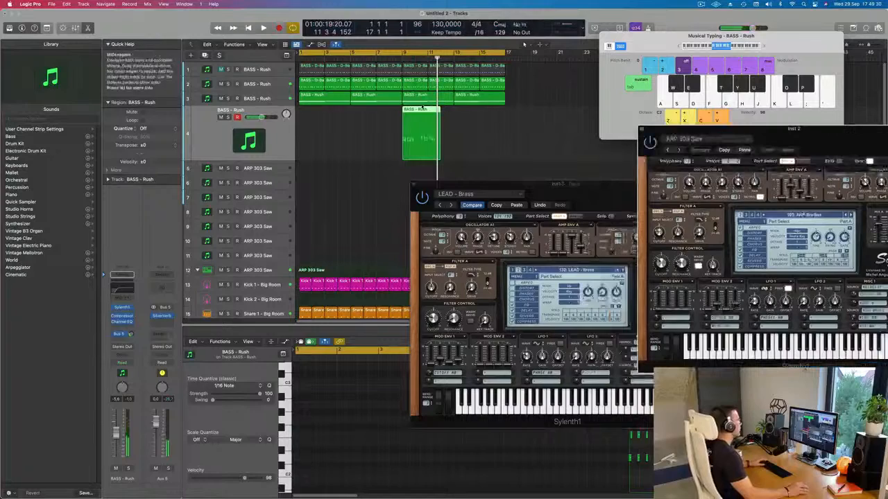
# Move the recorded lead region to bar 1 and quantize all its notes to 1/16
pyautogui.moveTo(422, 108); pyautogui.dragTo(310, 120)
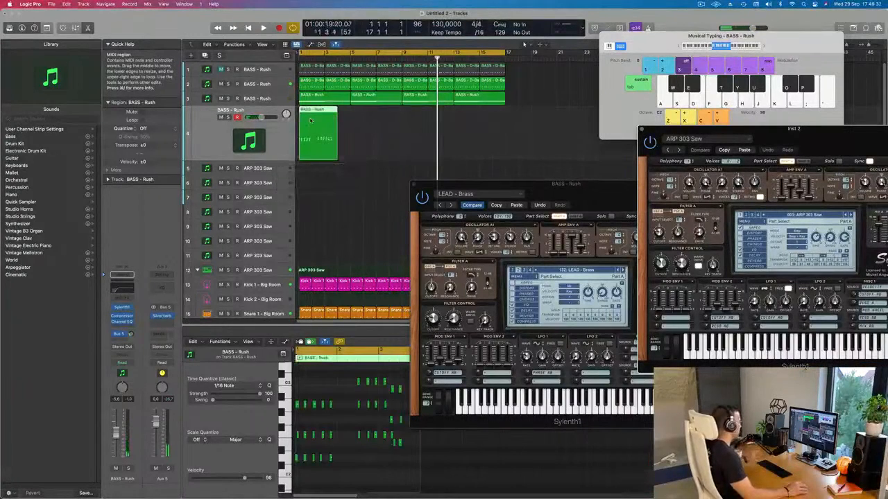
pyautogui.click(341, 404)
pyautogui.press('super+a')
pyautogui.press('q')
# Play back the quantized lead phrase and check individual notes of the bar 1 chords
pyautogui.press('space')
pyautogui.scroll(3, 340, 382)
pyautogui.scroll(2, 312, 416)
pyautogui.press('space')
pyautogui.click(305, 435)
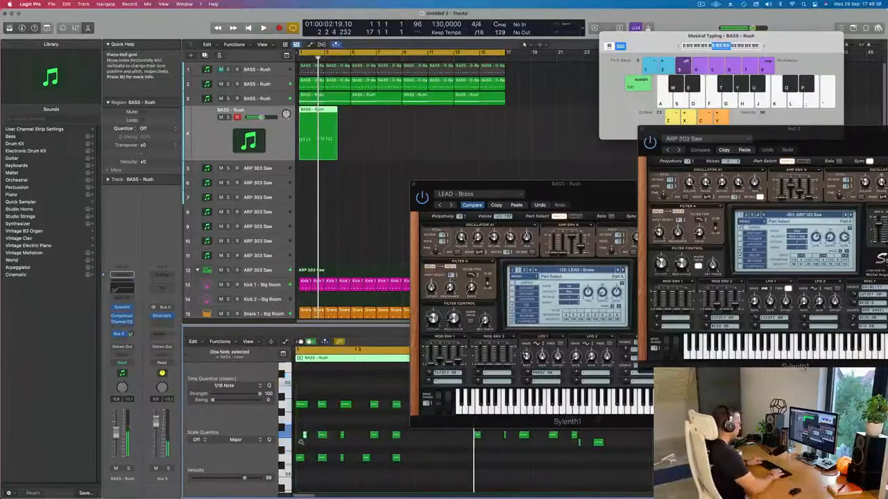
pyautogui.click(373, 435)
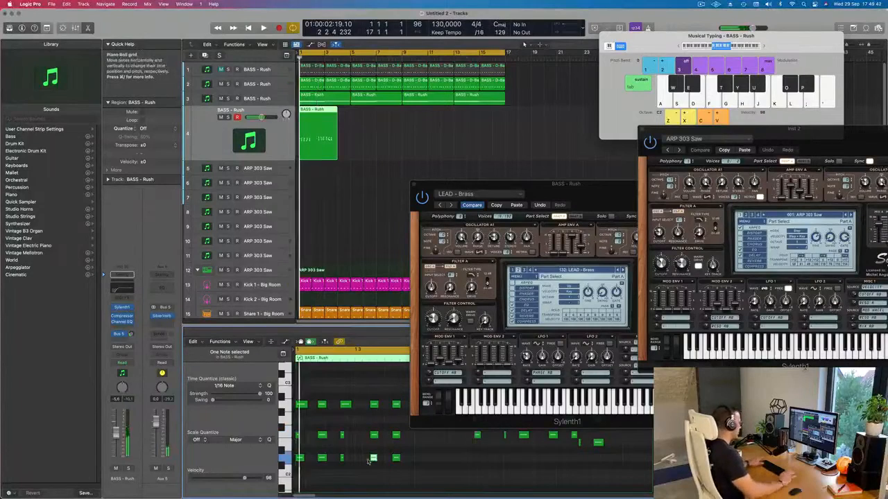
pyautogui.press('space')
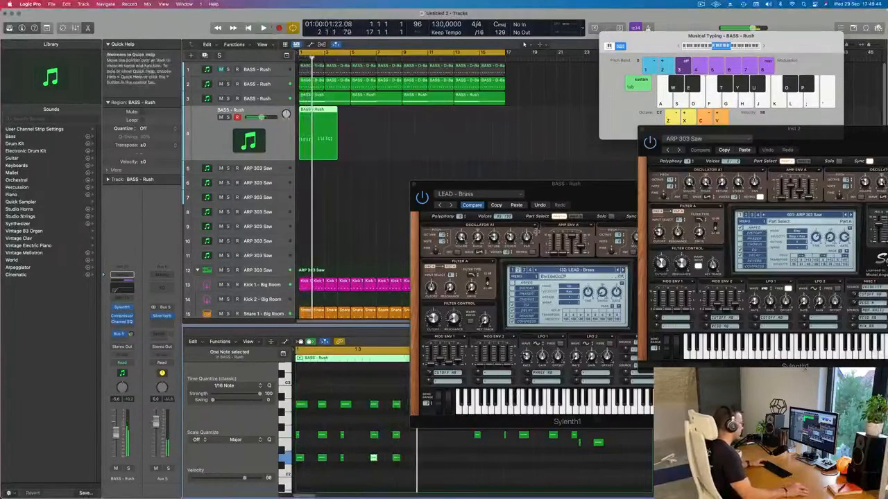
# Move the LEAD - Brass plug-in window clear of the piano roll so the whole region can be viewed
pyautogui.moveTo(568, 186); pyautogui.dragTo(790, 167)
pyautogui.press('super+Left')
pyautogui.press('super+Left')
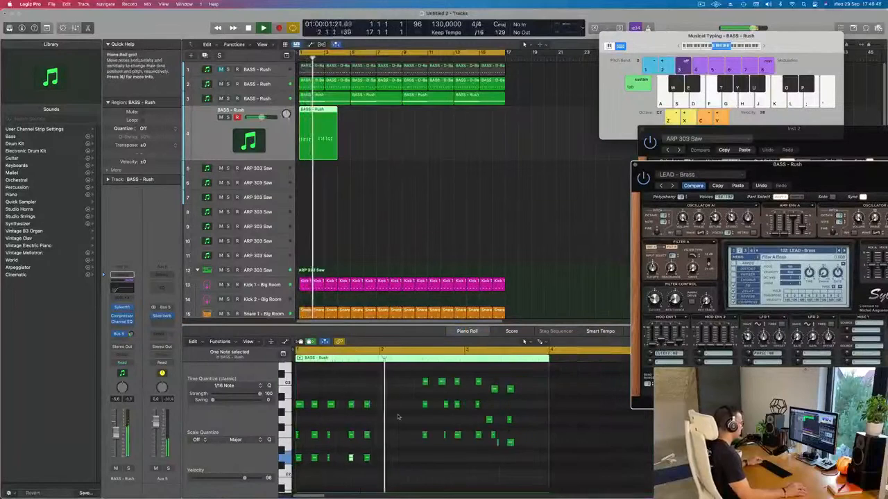
pyautogui.press('super+Left')
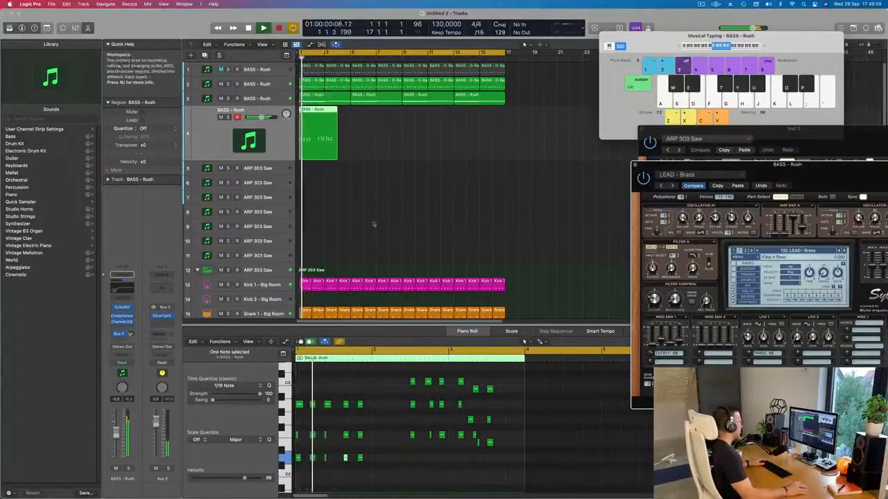
# Shift the first three chords of the second group to bar 2 and delete them
pyautogui.moveTo(401, 380); pyautogui.dragTo(455, 449)
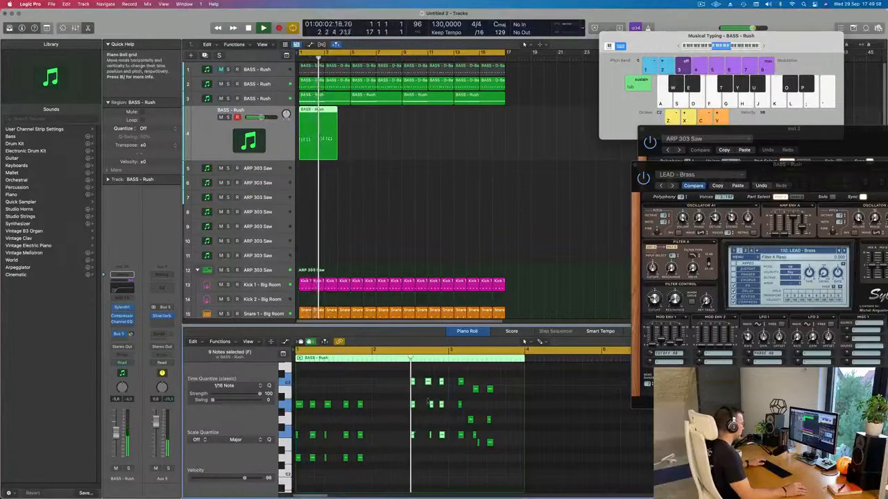
pyautogui.moveTo(413, 382); pyautogui.dragTo(374, 384)
pyautogui.press('super+Right')
pyautogui.moveTo(455, 377); pyautogui.dragTo(378, 455)
pyautogui.press('Delete')
# Copy the five bar 1 chords to bar 2 three semitones higher, and raise the copies' middle notes by one semitone
pyautogui.moveTo(415, 387); pyautogui.dragTo(294, 482)
pyautogui.press('space')
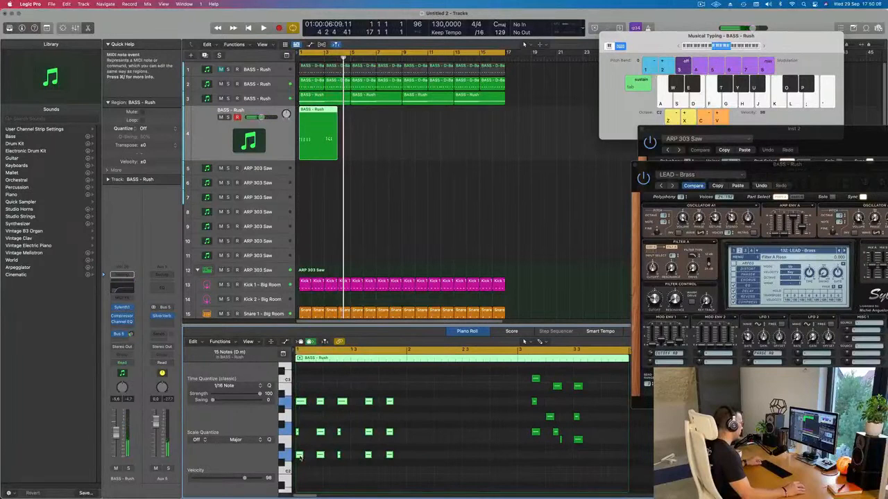
pyautogui.moveTo(298, 455); pyautogui.dragTo(416, 437)
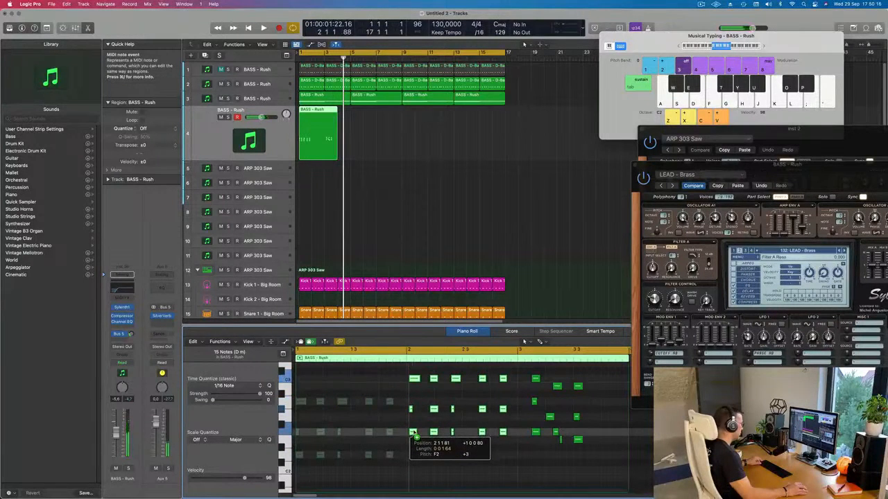
pyautogui.moveTo(415, 431); pyautogui.dragTo(416, 431)
pyautogui.moveTo(405, 399); pyautogui.dragTo(506, 418)
pyautogui.moveTo(410, 410); pyautogui.dragTo(411, 402)
# Nudge the 15 copied notes in bar 2 into line and play the phrase back
pyautogui.moveTo(393, 375); pyautogui.dragTo(495, 442)
pyautogui.moveTo(518, 375); pyautogui.dragTo(414, 450)
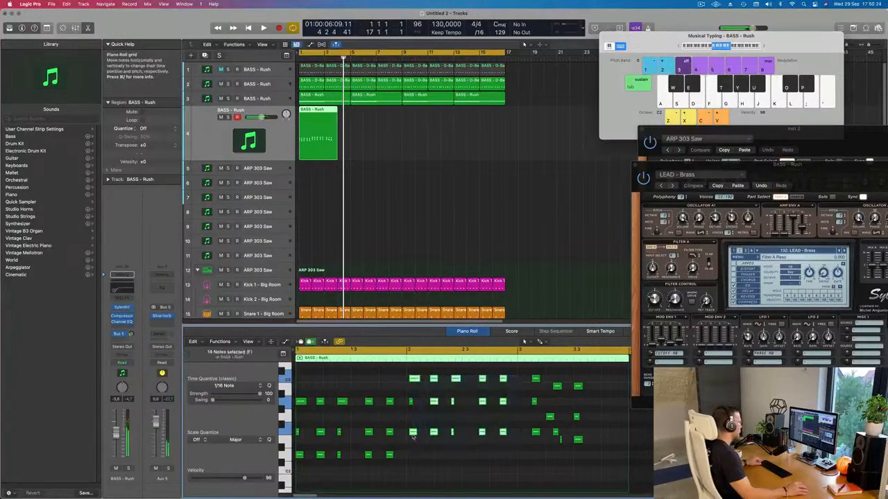
pyautogui.keyDown('shift'); pyautogui.click(412, 432); pyautogui.keyUp('shift')
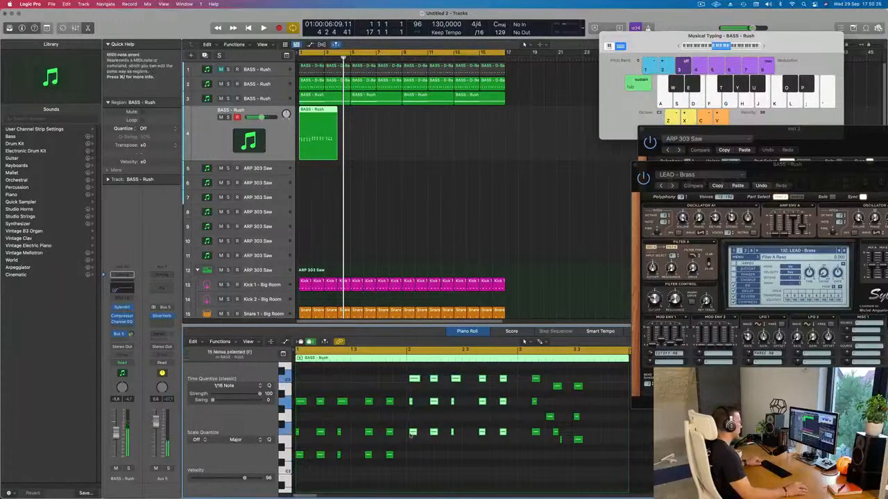
pyautogui.moveTo(412, 432); pyautogui.dragTo(412, 434)
pyautogui.press('space')
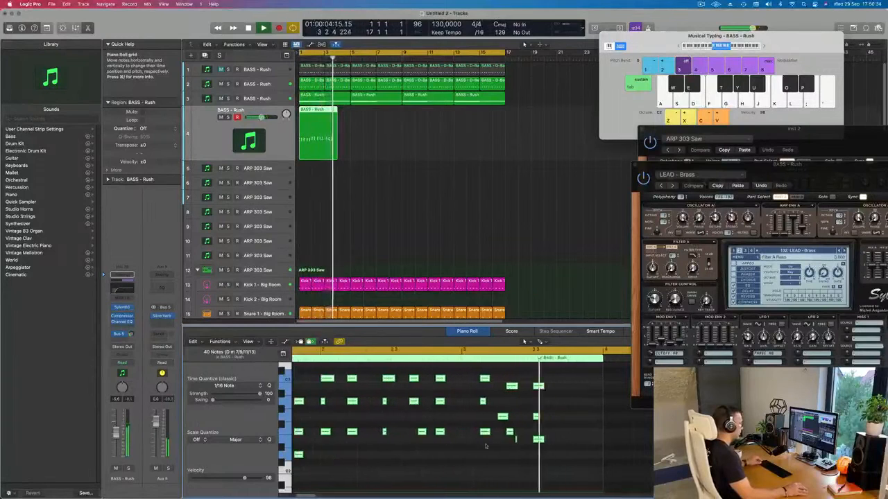
pyautogui.press('space')
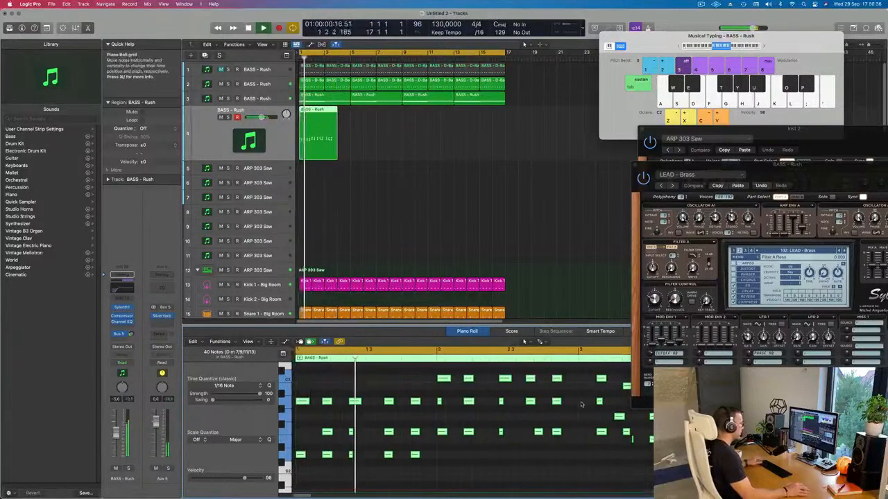
pyautogui.press('space')
# Delete the leftover chord at bar 3 and line up the staggered notes of the chord after it
pyautogui.moveTo(539, 375); pyautogui.dragTo(560, 449)
pyautogui.moveTo(573, 388); pyautogui.dragTo(566, 388)
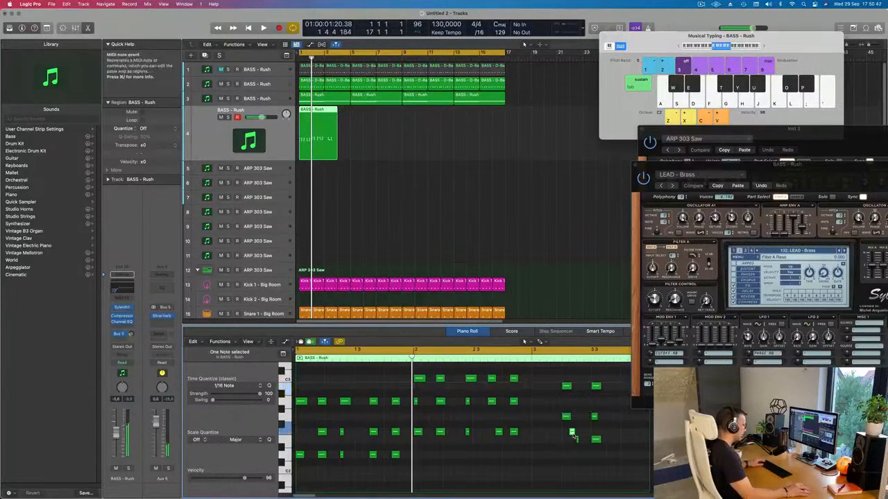
pyautogui.moveTo(577, 442); pyautogui.dragTo(570, 444)
# Move the last two chords to the start of bar 3 and play the phrase back
pyautogui.moveTo(556, 383); pyautogui.dragTo(601, 447)
pyautogui.moveTo(567, 387); pyautogui.dragTo(536, 388)
pyautogui.press('space')
pyautogui.press('super+Left')
pyautogui.hscroll(-3, 423, 406)
pyautogui.hscroll(4, 414, 407)
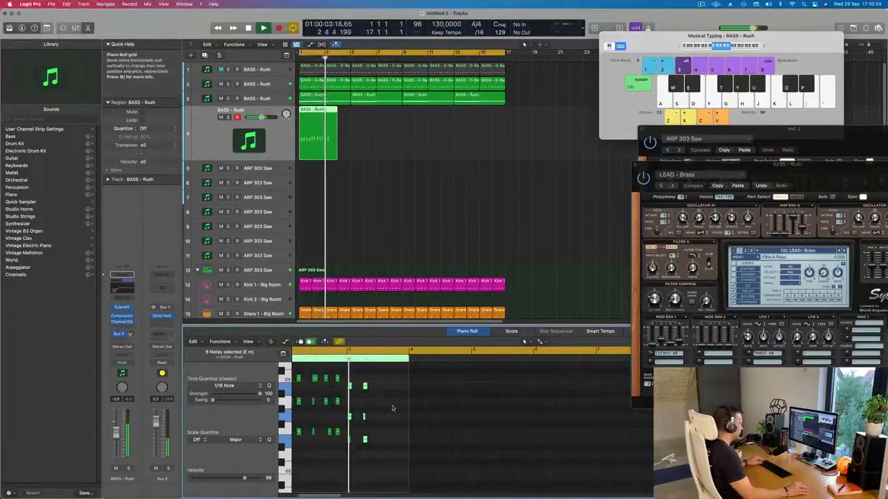
pyautogui.hscroll(-3, 392, 408)
pyautogui.press('space')
pyautogui.press('space')
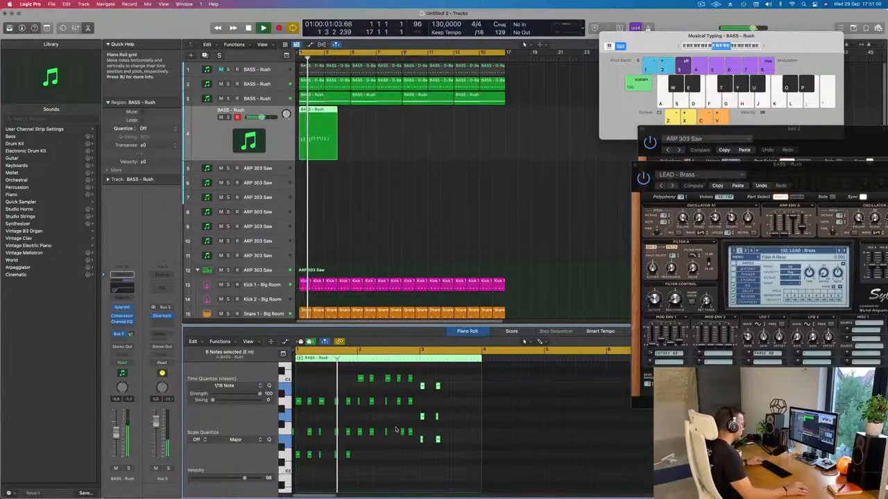
# Align the low note of bar 2's fourth chord with the notes above it, and shift the last bar 3 chord slightly earlier
pyautogui.click(409, 448)
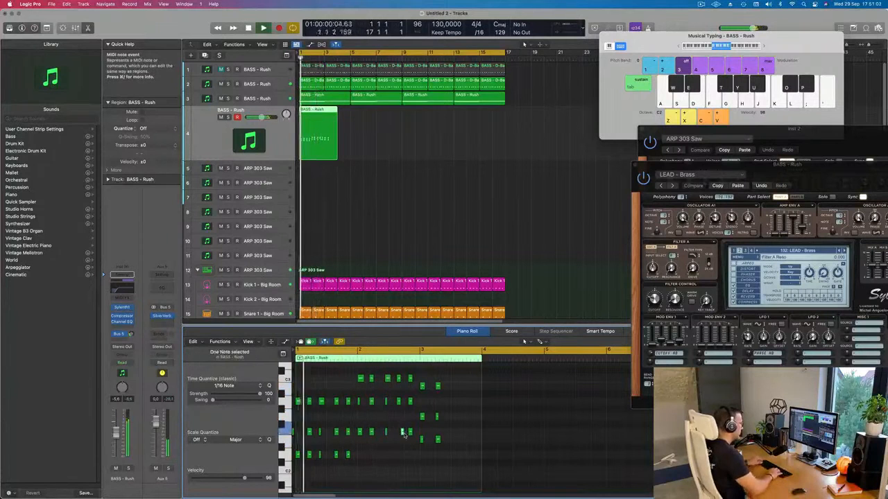
pyautogui.hscroll(1, 406, 435)
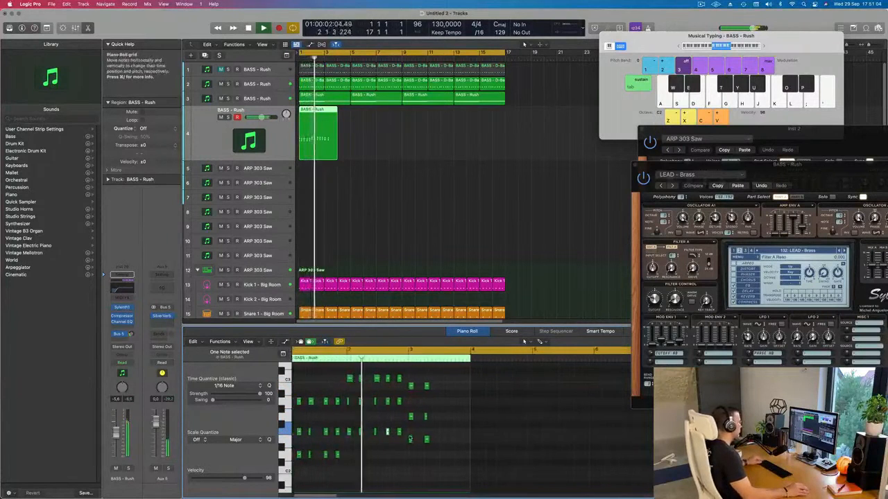
pyautogui.scroll(-2, 403, 442)
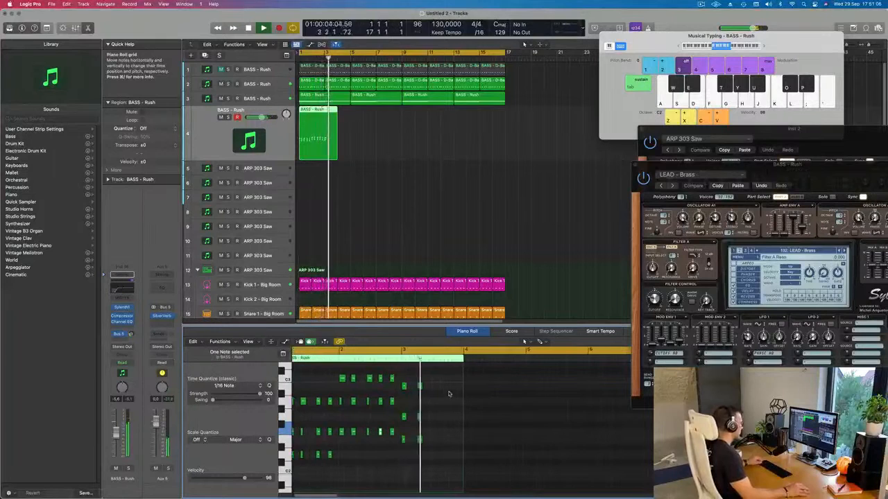
pyautogui.press('space')
pyautogui.moveTo(452, 380); pyautogui.dragTo(437, 456)
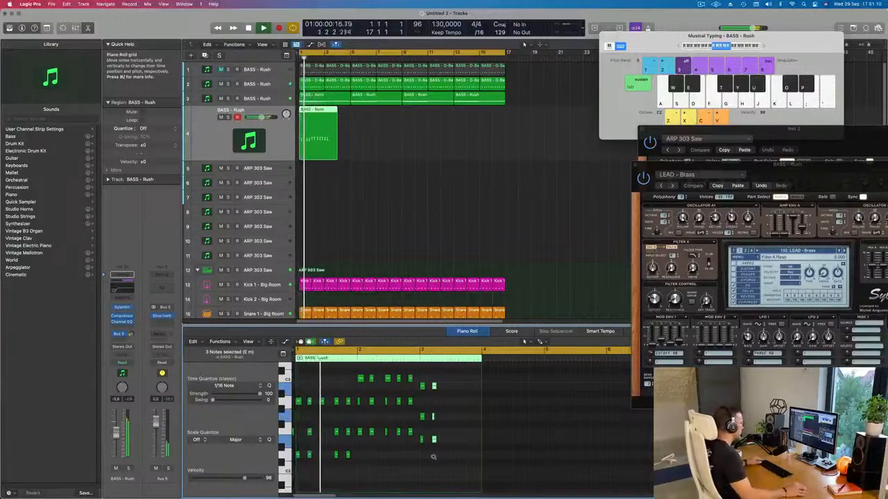
# Fill in the first chord's missing F2 note at bar 1 by copying its top note down
pyautogui.scroll(3, 433, 457)
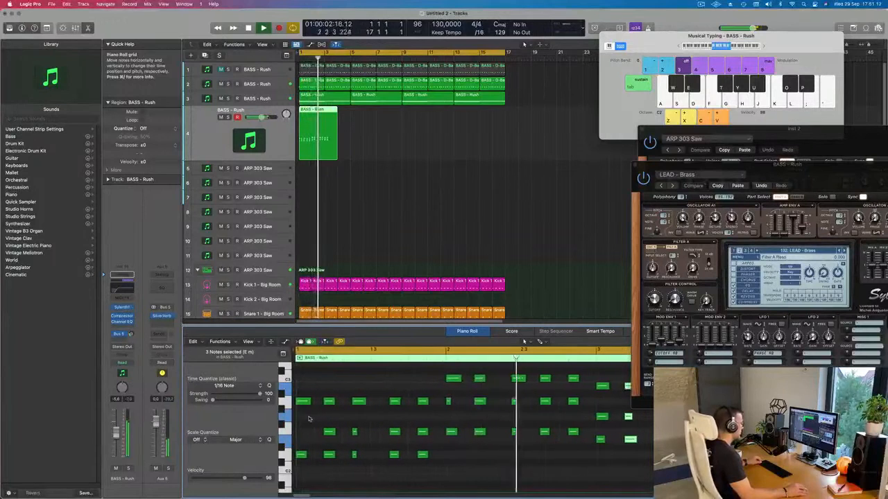
pyautogui.moveTo(303, 402); pyautogui.dragTo(301, 435)
pyautogui.press('super+z')
pyautogui.scroll(-3, 389, 443)
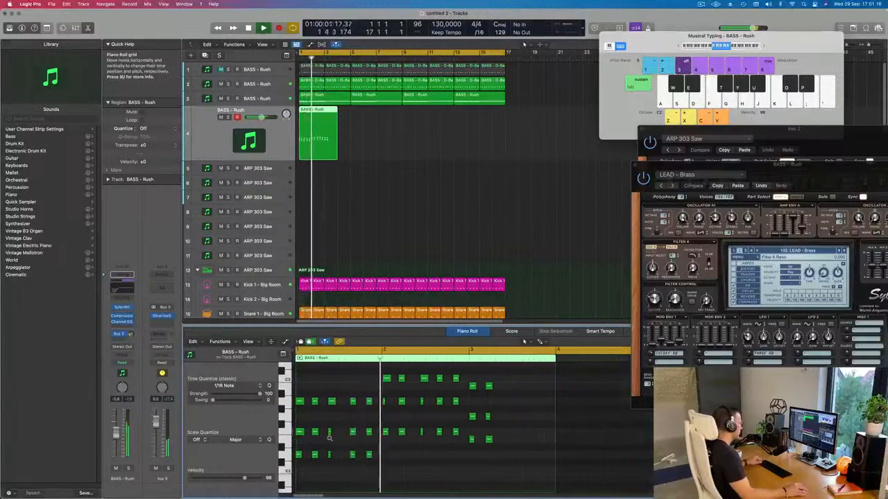
pyautogui.scroll(-2, 330, 438)
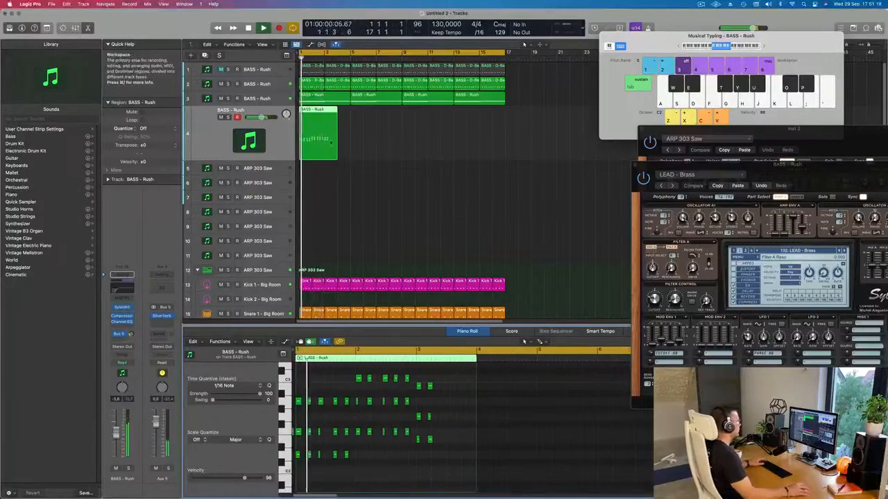
# Delete the recorded brass chord region from track 4 and switch its Sylenth1 preset to LEAD - Brazil 1
pyautogui.press('Delete')
pyautogui.moveTo(792, 172); pyautogui.dragTo(599, 82)
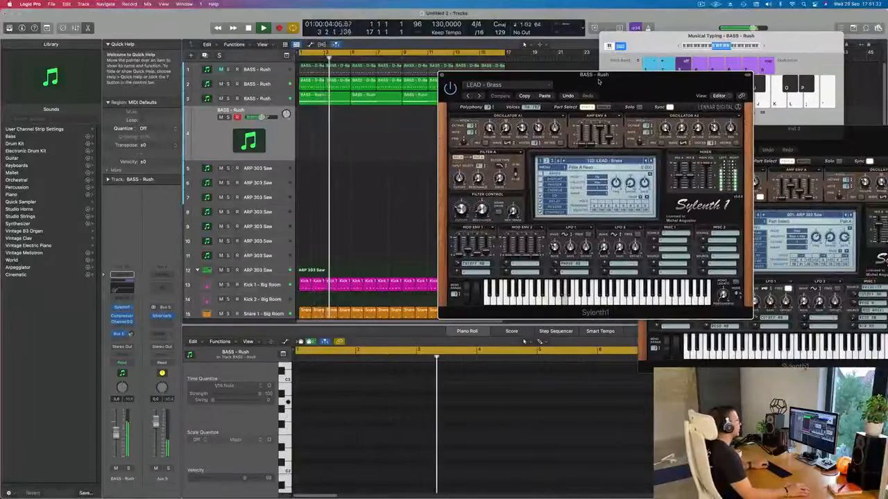
pyautogui.click(130, 335)
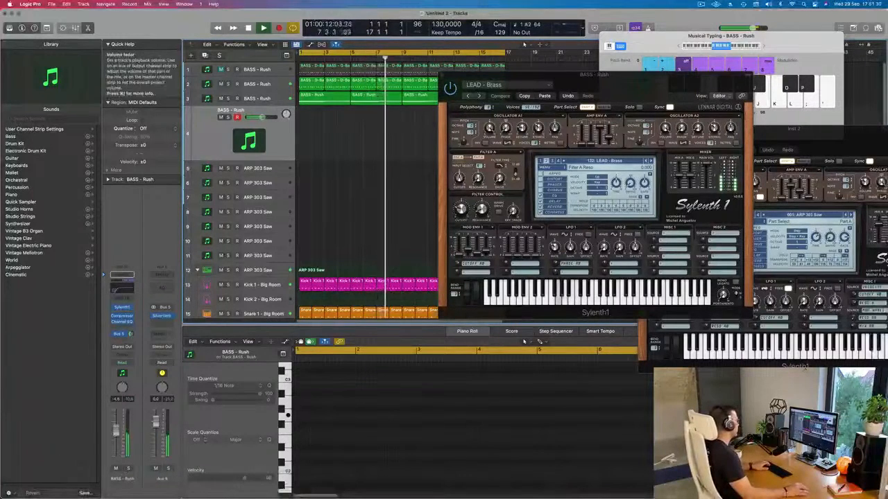
pyautogui.click(652, 161)
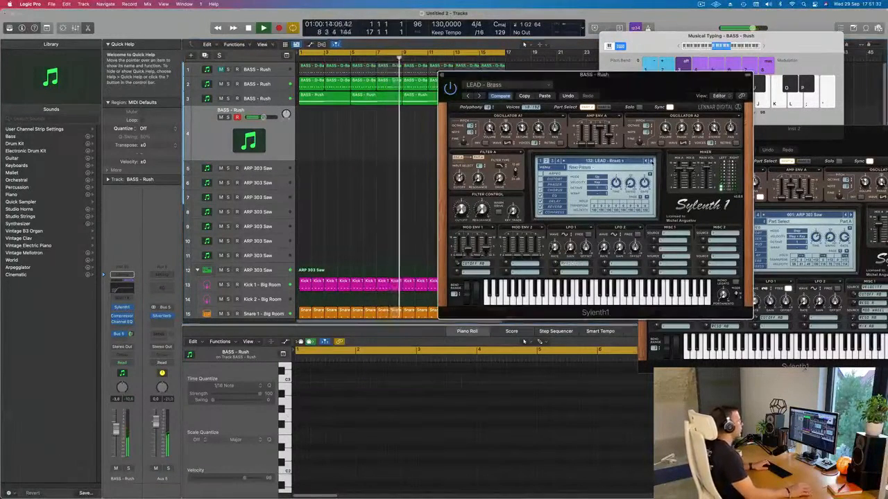
pyautogui.click(624, 162)
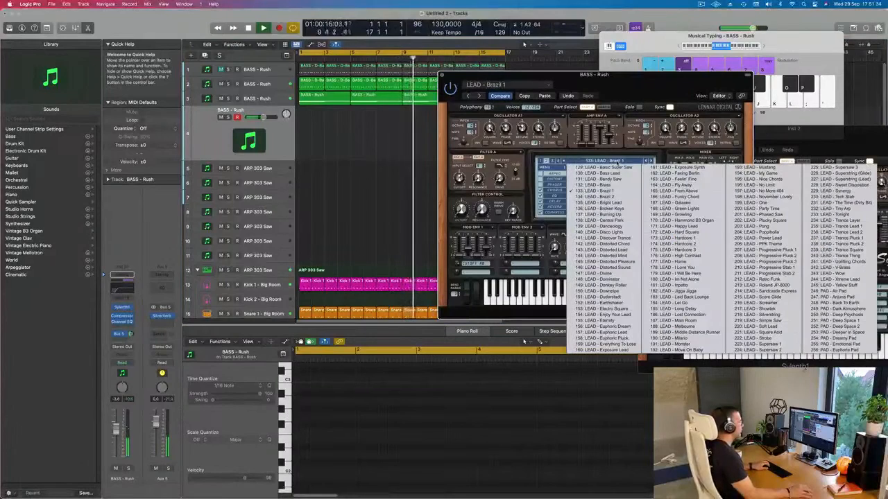
pyautogui.click(603, 190)
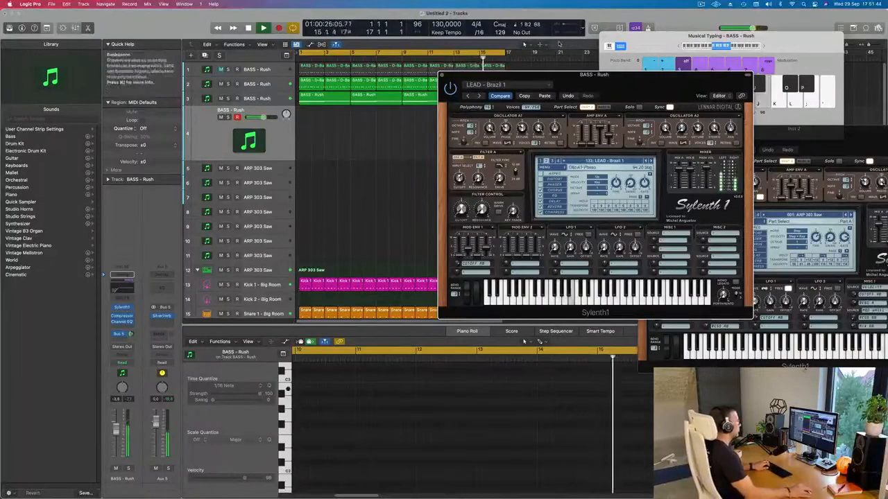
# Audition the Sylenth1 lead presets in order from LEAD - Brazil 2 to LEAD - Discover Trance over the playing loop
pyautogui.moveTo(634, 93); pyautogui.dragTo(666, 118)
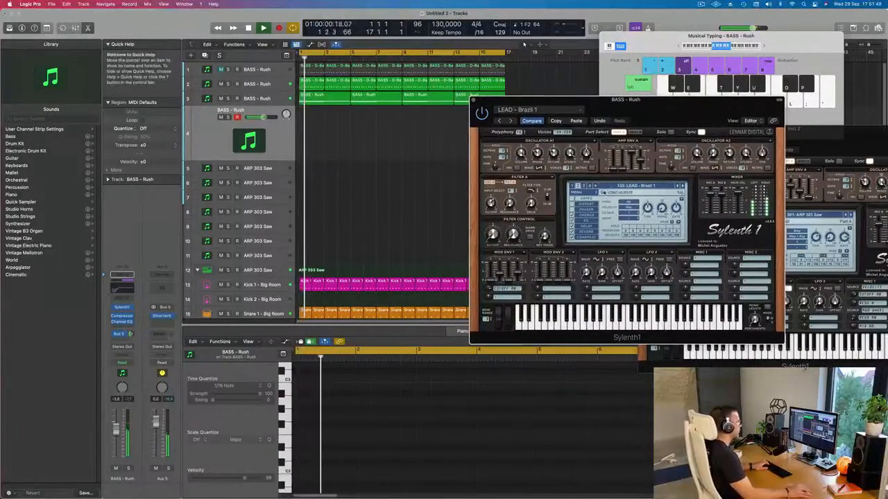
pyautogui.click(682, 186)
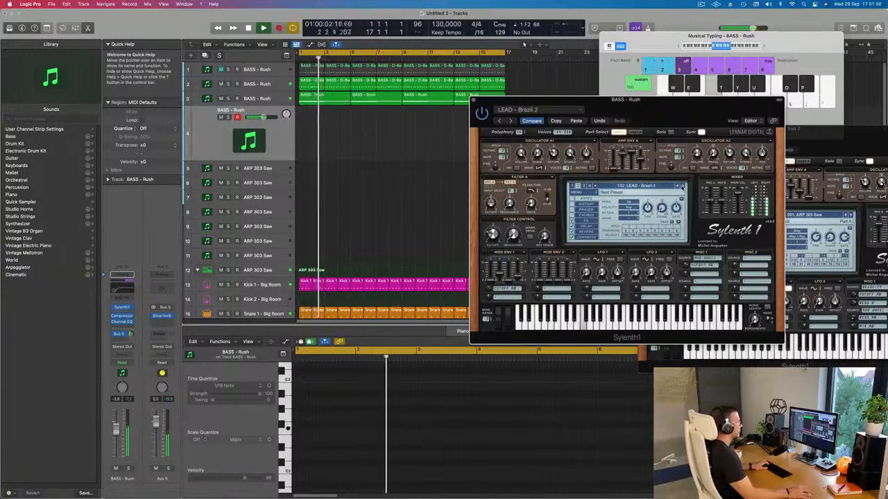
pyautogui.click(682, 187)
pyautogui.click(682, 186)
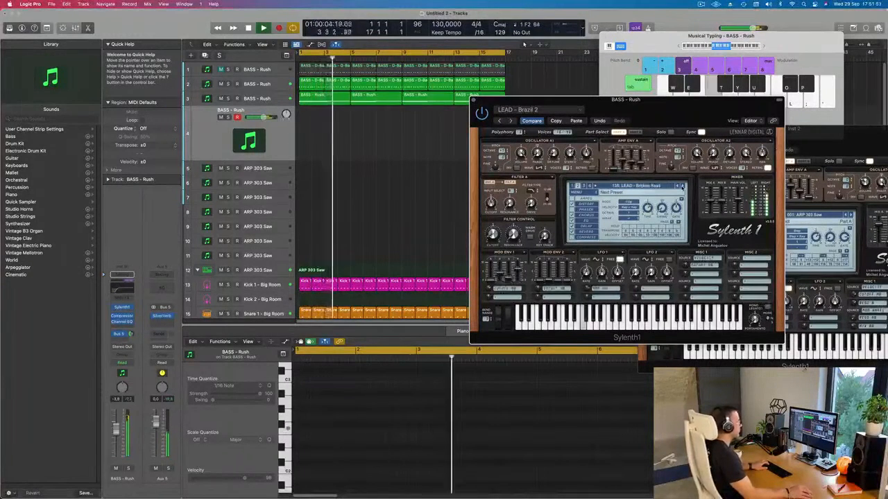
pyautogui.click(682, 186)
pyautogui.click(683, 186)
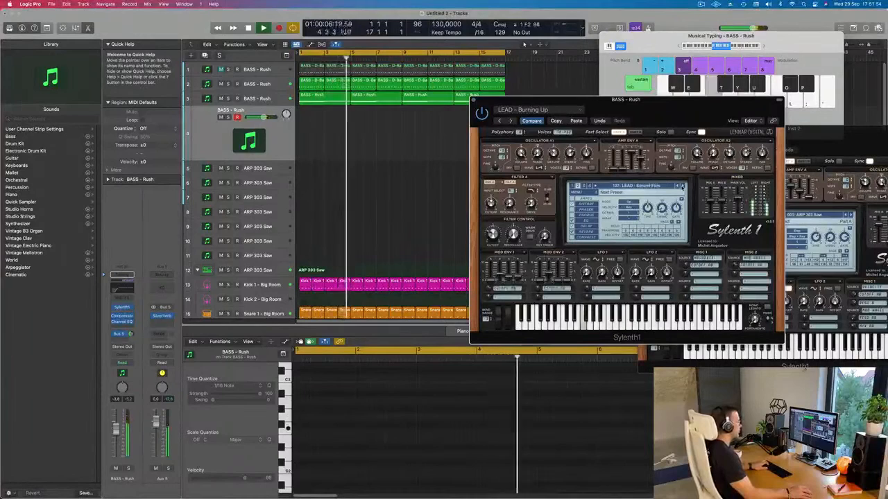
pyautogui.click(683, 187)
pyautogui.click(683, 187)
pyautogui.click(682, 186)
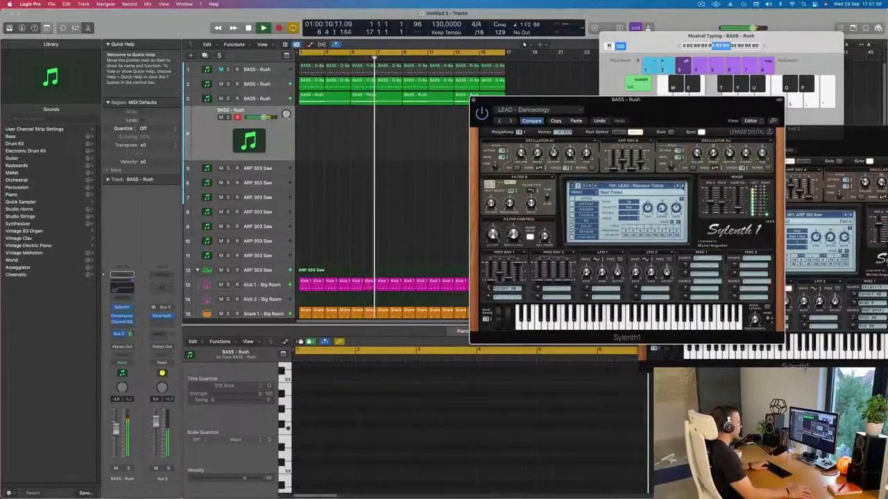
# Audition the lead presets from LEAD - Distorted Chord up to LEAD - Divine, and step back to LEAD - Distorted Mind
pyautogui.click(682, 187)
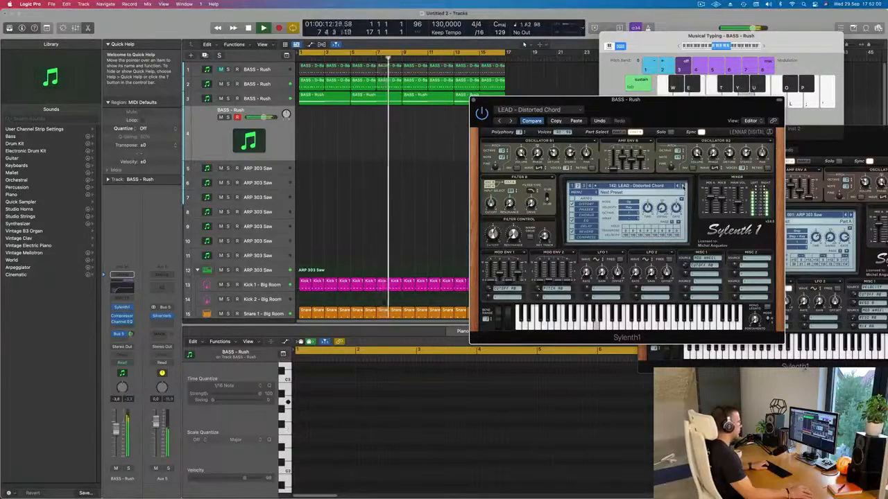
pyautogui.click(682, 186)
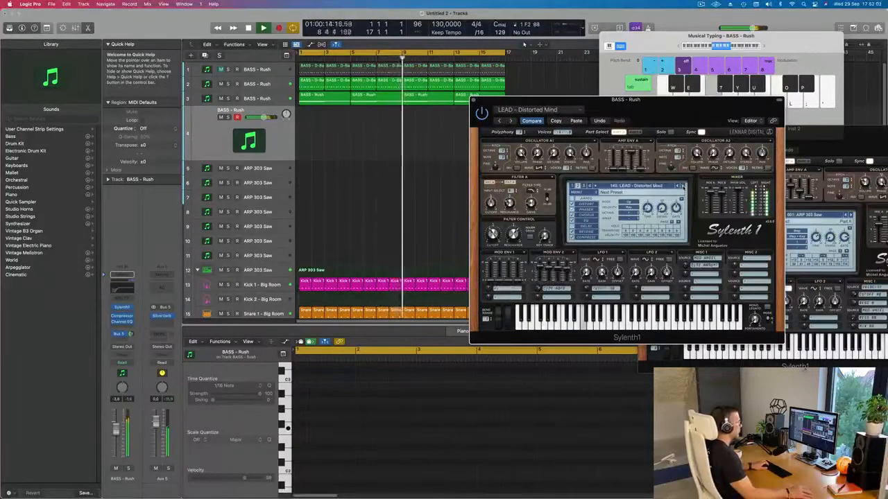
pyautogui.click(682, 186)
pyautogui.click(682, 186)
pyautogui.click(683, 186)
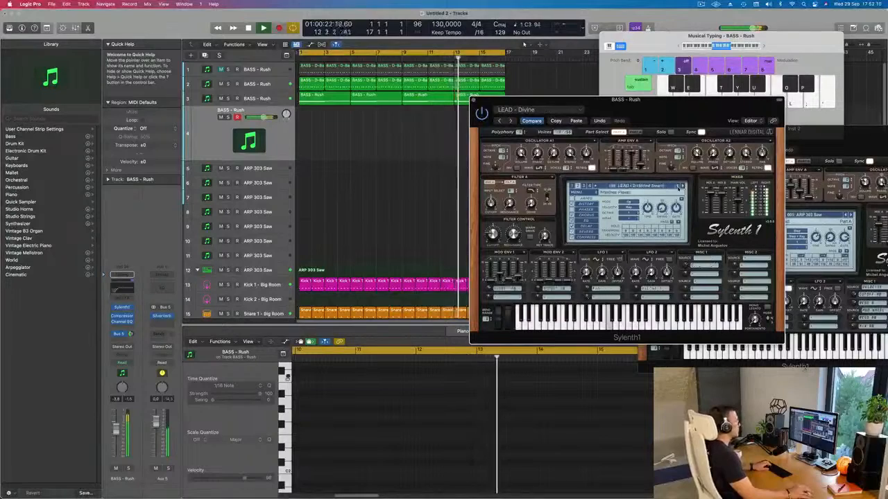
pyautogui.click(677, 186)
pyautogui.click(677, 187)
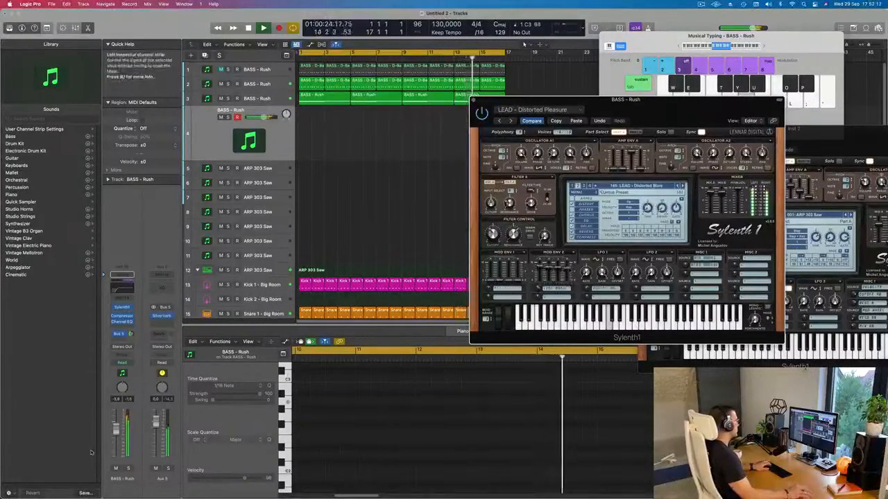
# Lower track 4's volume to -10.0 dB and audition the following lead presets up to LEAD - Downpipe
pyautogui.moveTo(117, 428); pyautogui.dragTo(116, 438)
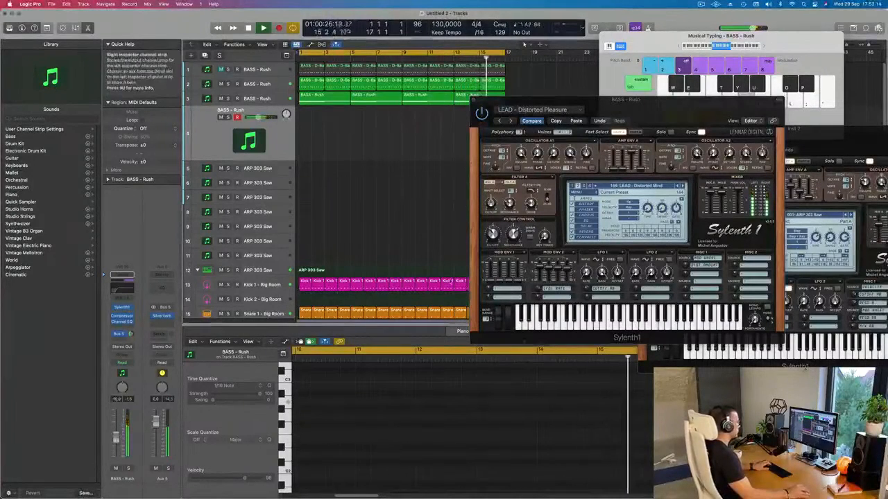
pyautogui.click(683, 186)
pyautogui.click(682, 186)
pyautogui.click(682, 186)
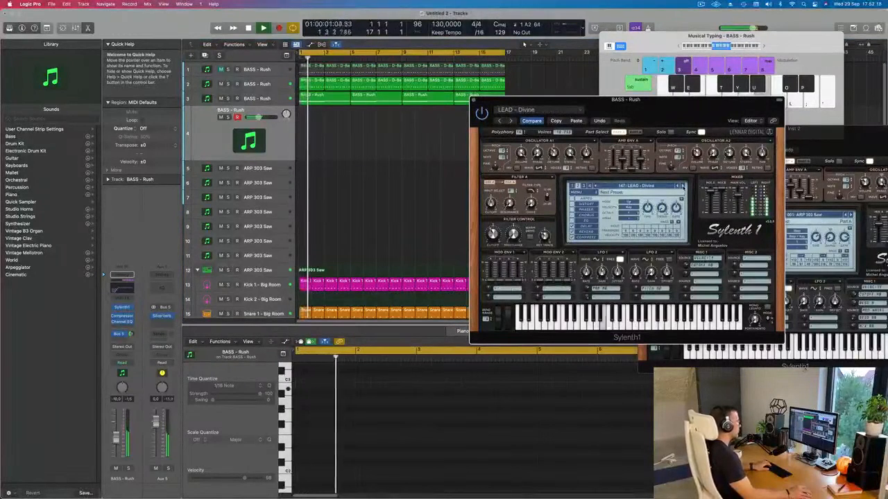
pyautogui.click(682, 187)
pyautogui.click(682, 186)
pyautogui.click(682, 186)
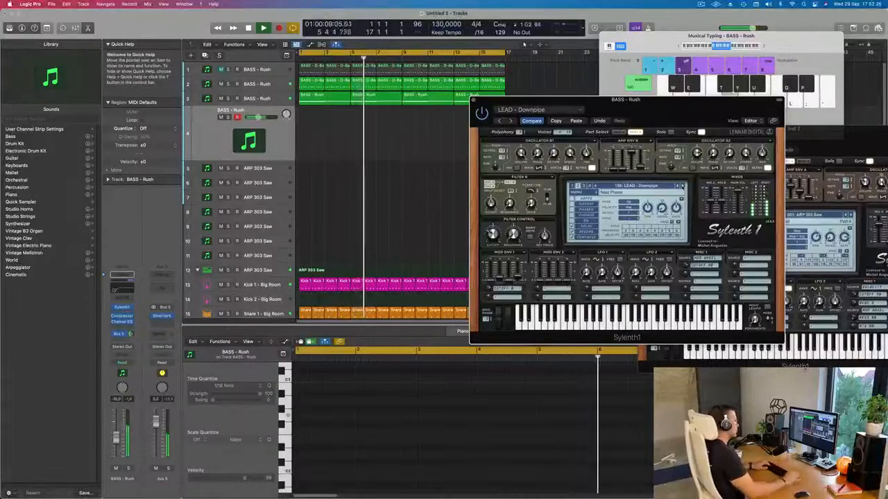
# Advance through the lead presets from LEAD - Duderstadt and settle on LEAD - Euphoric Dream for track 4
pyautogui.click(682, 186)
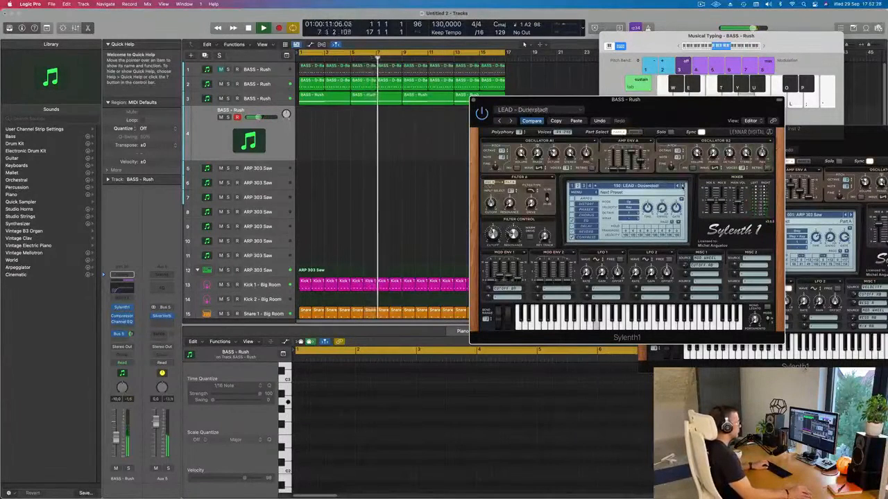
pyautogui.click(683, 186)
pyautogui.click(683, 186)
pyautogui.click(682, 186)
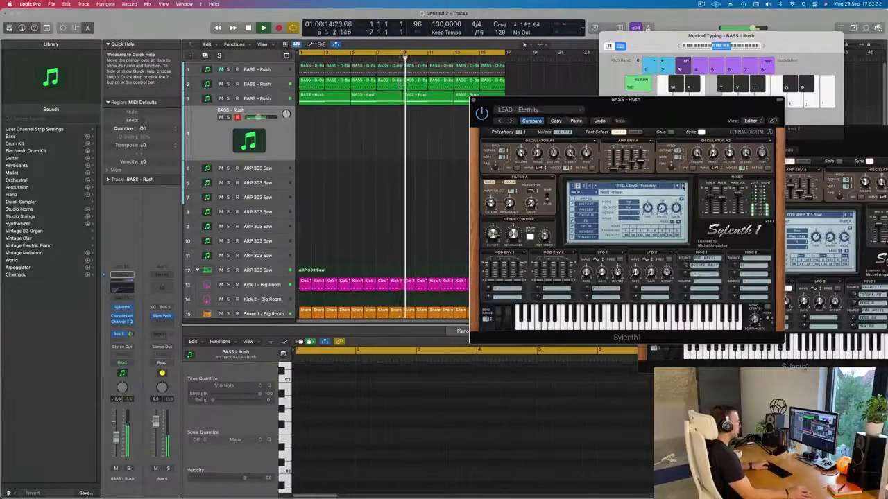
pyautogui.click(682, 187)
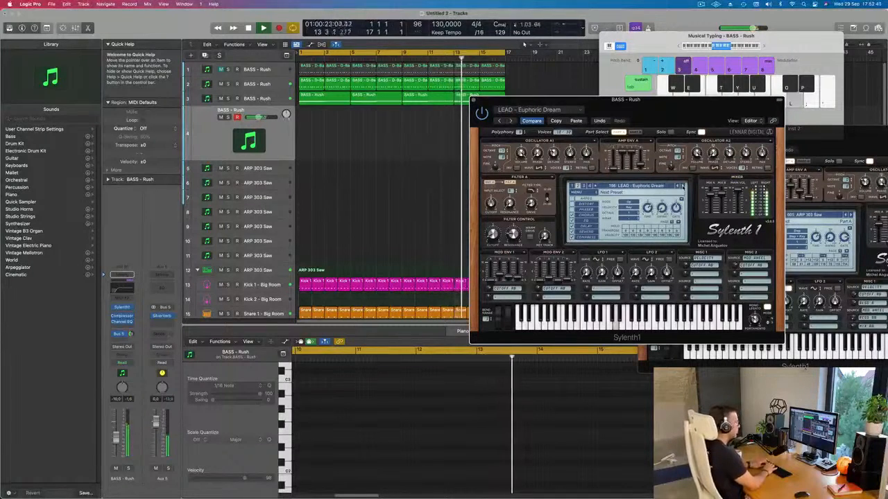
# Copy the D-Bass region at bar 1 from track 2 onto track 4 and try its notes in different octaves
pyautogui.moveTo(312, 82); pyautogui.dragTo(309, 158)
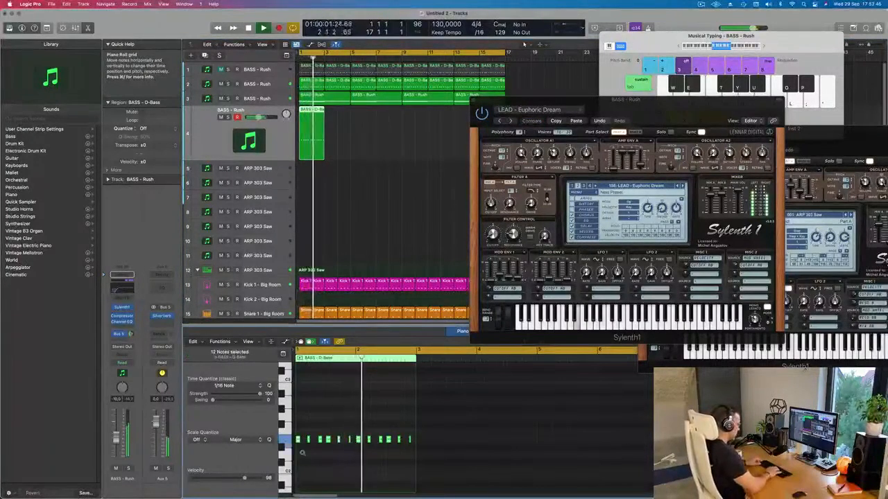
pyautogui.hotkey('alt', 'shift', 'Up')
pyautogui.press('z')
pyautogui.hotkey('alt', 'shift', 'Down')
pyautogui.press('space')
pyautogui.press('space')
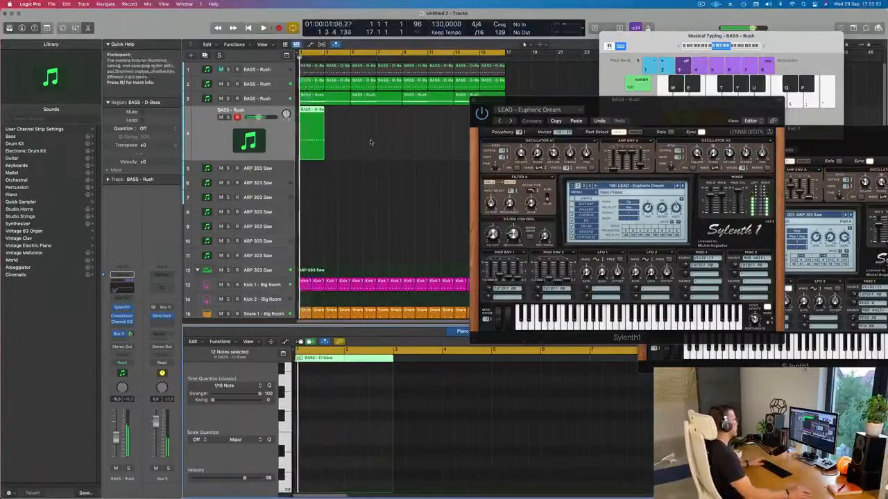
# Repeat the D-Bass region on track 4 seven times to fill the loop up to bar 17
pyautogui.press('super+r')
pyautogui.press('super+r')
pyautogui.press('super+r')
pyautogui.press('super+r')
pyautogui.press('super+r')
pyautogui.press('super+r')
pyautogui.press('super+r')
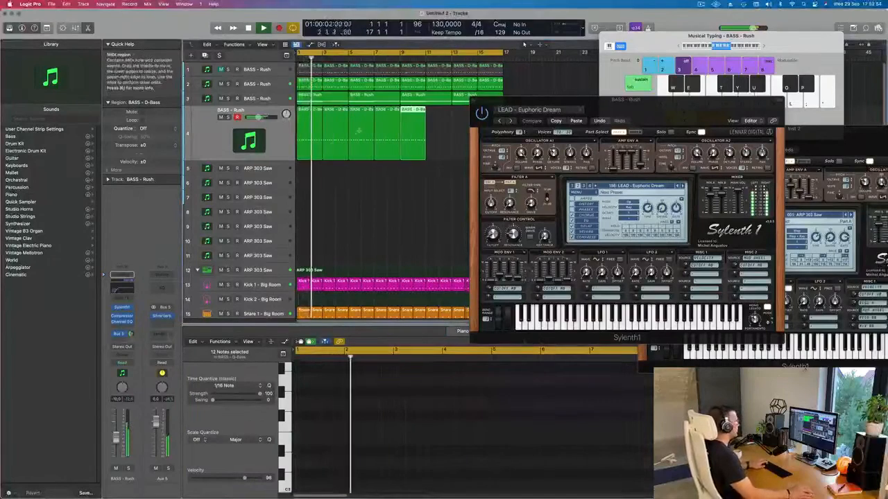
# Play back the repeated bass layer and change track 4's Sylenth1 preset to LEAD - Euphoric Lead
pyautogui.moveTo(604, 111); pyautogui.dragTo(522, 117)
pyautogui.press('space')
pyautogui.press('space')
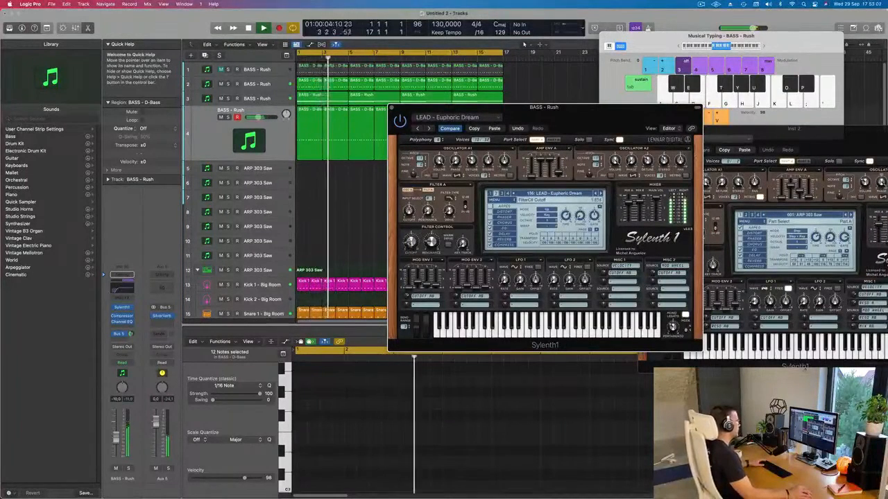
pyautogui.press('space')
pyautogui.click(601, 194)
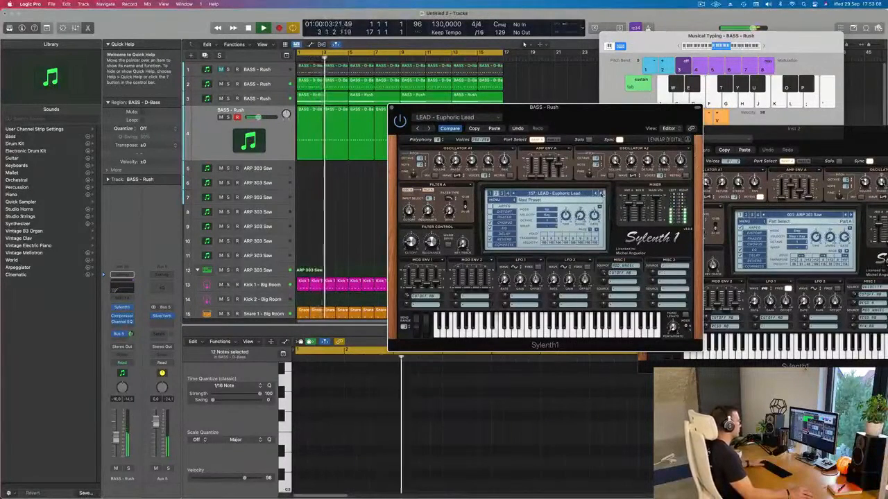
# Compare track 4 against the mix with mute and solo, and set its volume to -7.2 dB
pyautogui.click(117, 470)
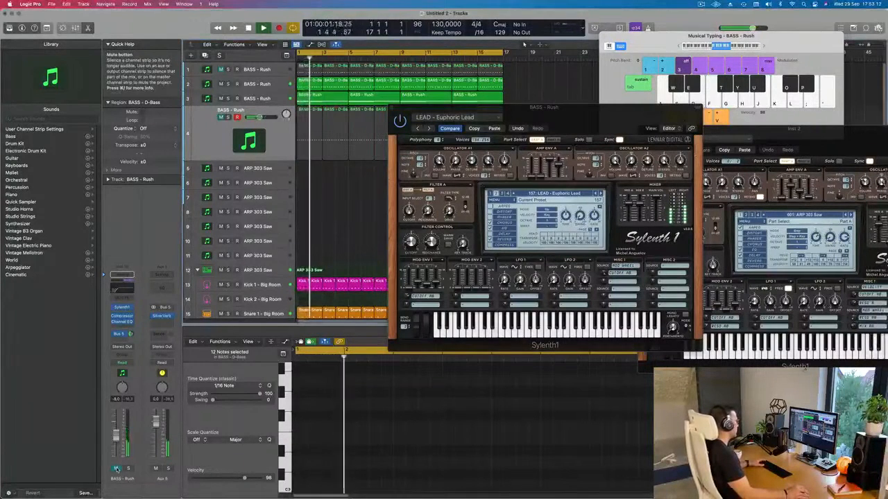
pyautogui.click(117, 469)
pyautogui.click(127, 470)
pyautogui.click(128, 470)
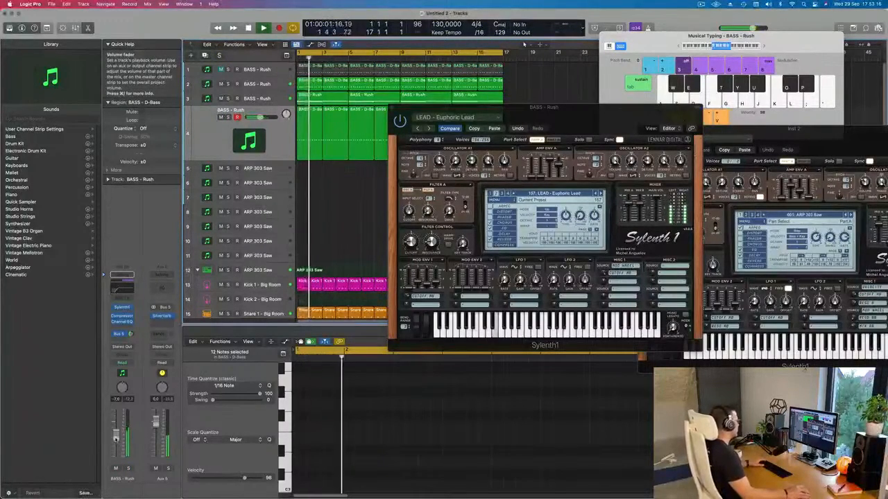
pyautogui.moveTo(565, 107)
pyautogui.mouseDown()
pyautogui.moveTo(632, 100)
pyautogui.moveTo(569, 102)
pyautogui.mouseUp()
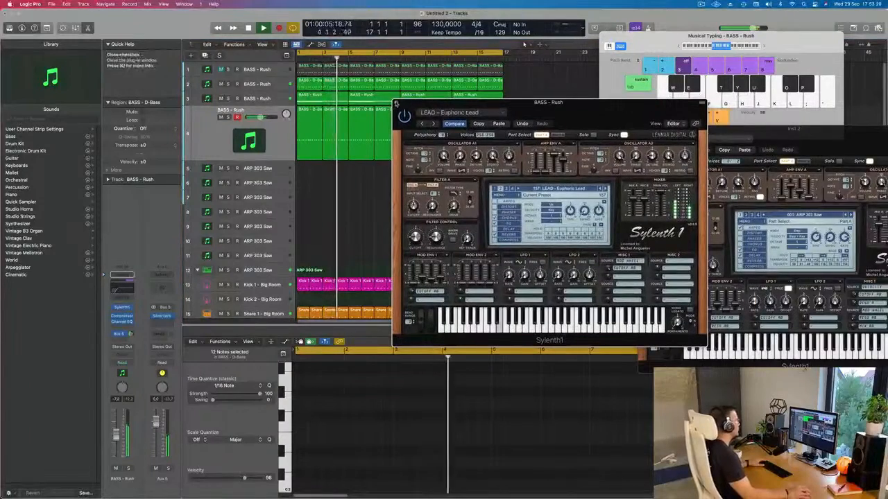
pyautogui.click(395, 103)
# Duplicate track 4 with its channel settings as an empty track 5 and restart playback from bar 1
pyautogui.click(364, 196)
pyautogui.press('super+Left')
pyautogui.click(267, 147)
pyautogui.press('Return')
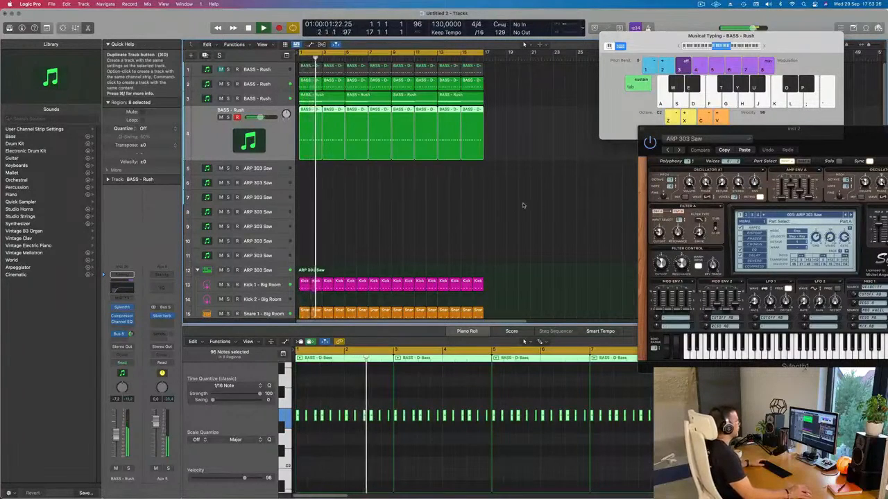
pyautogui.press('super+d')
pyautogui.press('Return')
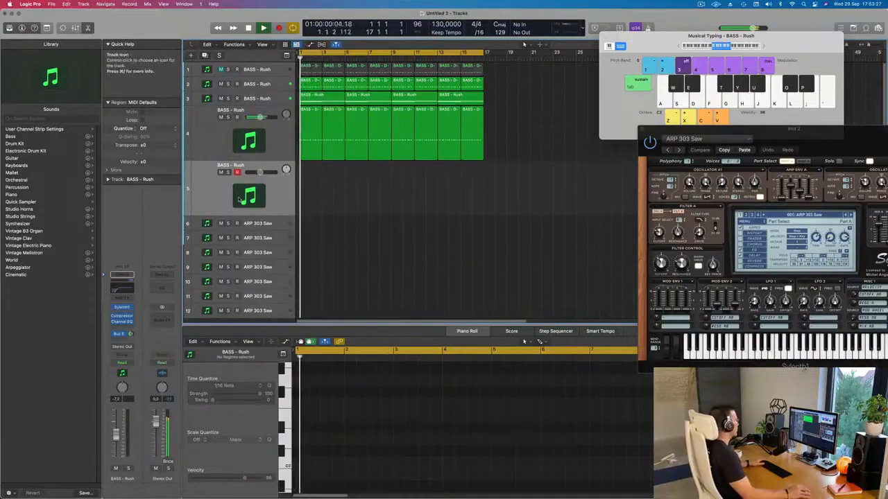
# Load the LEAD - Yellow Stuff preset in the new track's Sylenth1 and adjust its Bus 5 send level
pyautogui.click(121, 307)
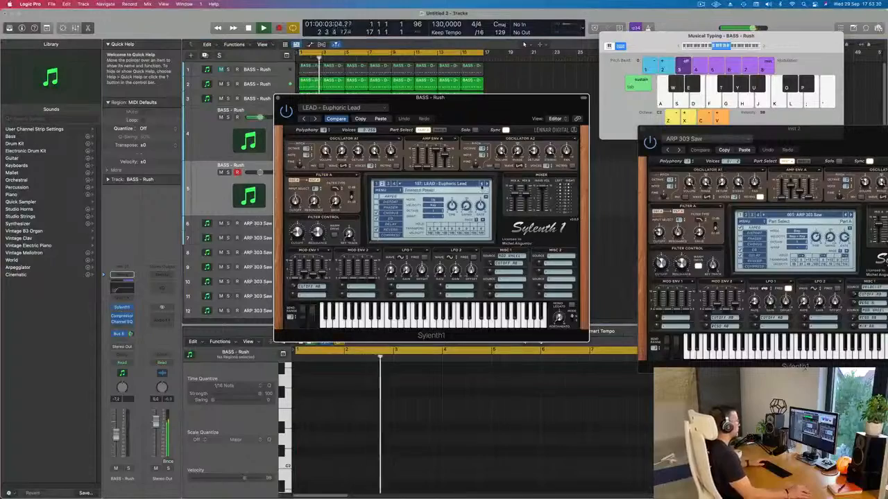
pyautogui.click(462, 184)
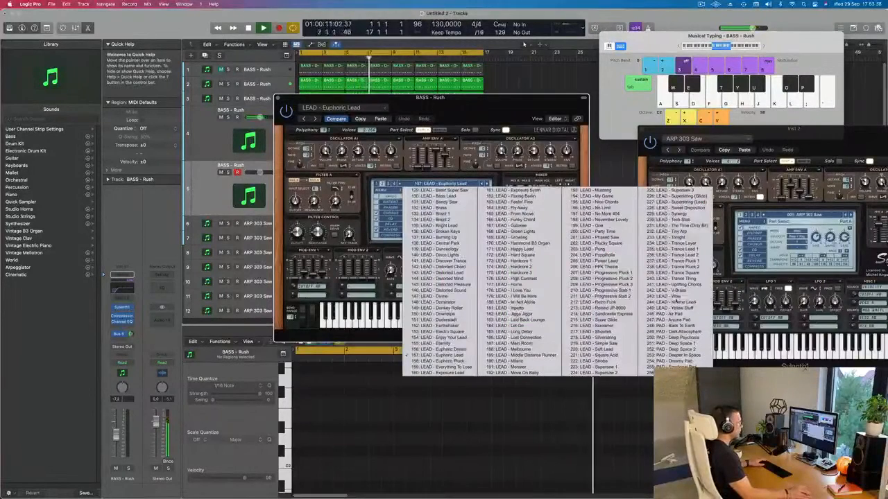
pyautogui.click(678, 310)
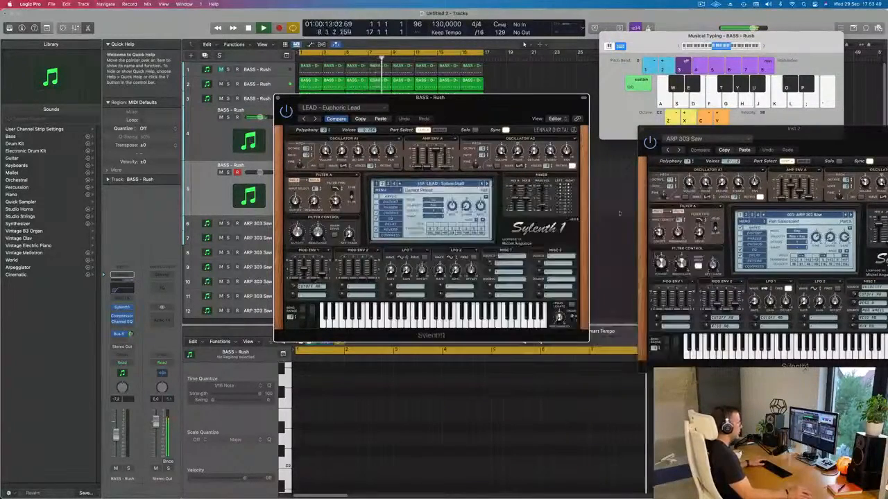
pyautogui.press('k')
pyautogui.moveTo(488, 109); pyautogui.dragTo(529, 113)
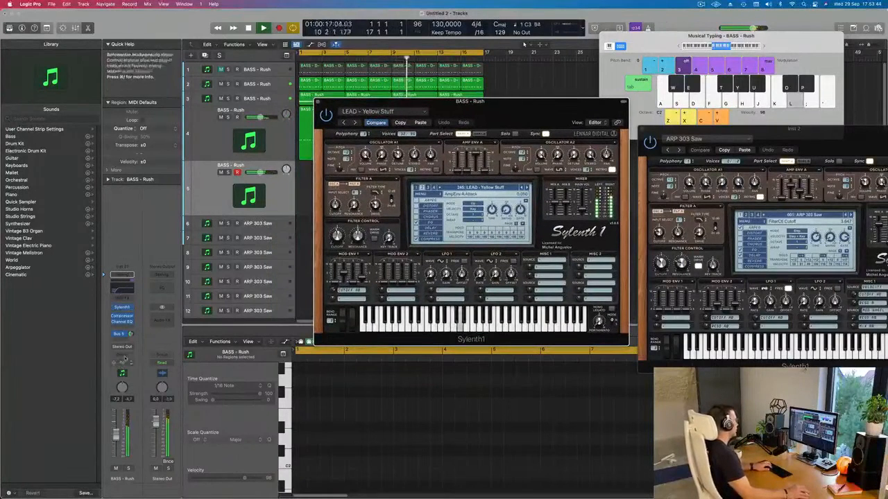
pyautogui.moveTo(130, 335); pyautogui.dragTo(130, 322)
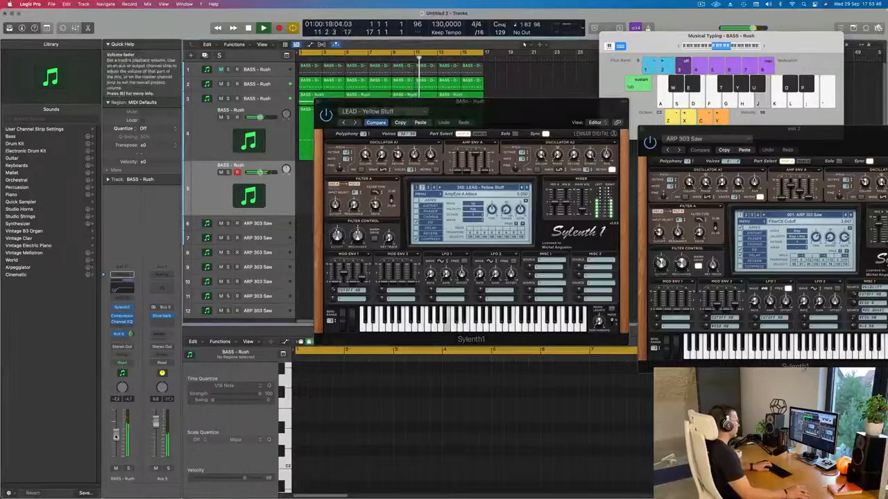
# Audition earlier lead presets in track 5's Sylenth1 back to LEAD - Trance Thing and set the track volume to -6.7 dB
pyautogui.press('g')
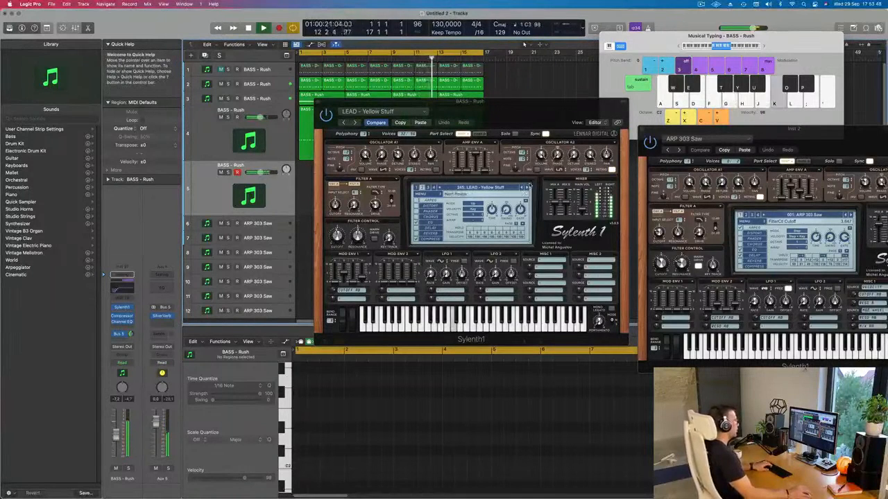
pyautogui.click(523, 187)
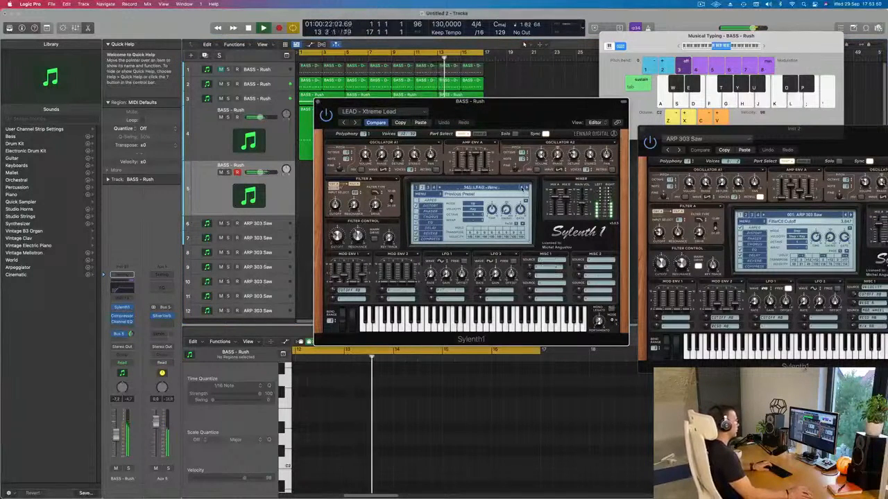
pyautogui.press('k')
pyautogui.moveTo(117, 441); pyautogui.dragTo(117, 450)
pyautogui.press('k')
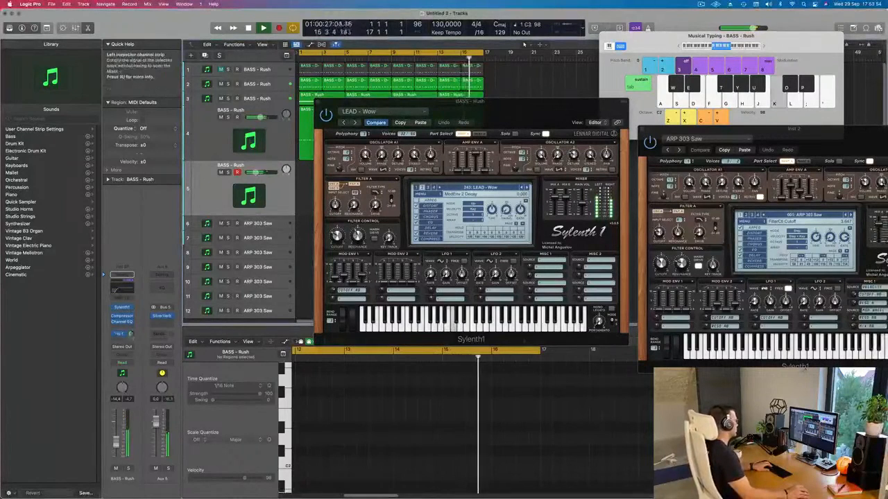
pyautogui.click(523, 187)
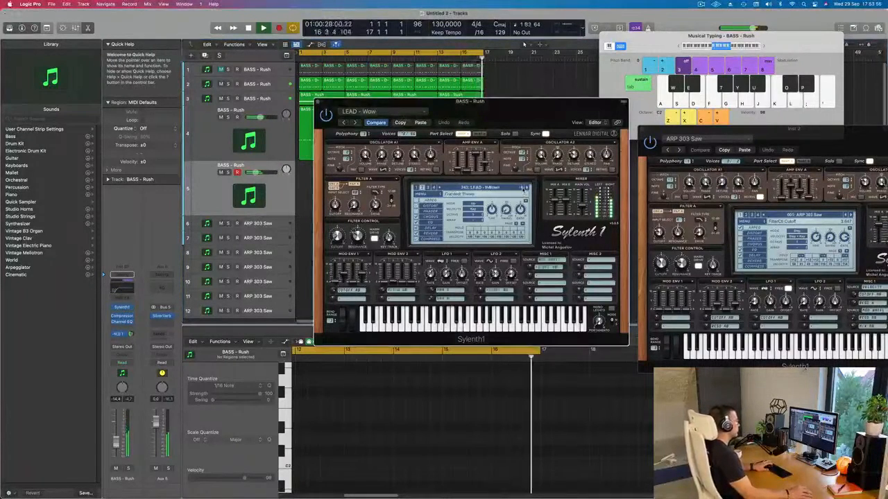
pyautogui.click(524, 188)
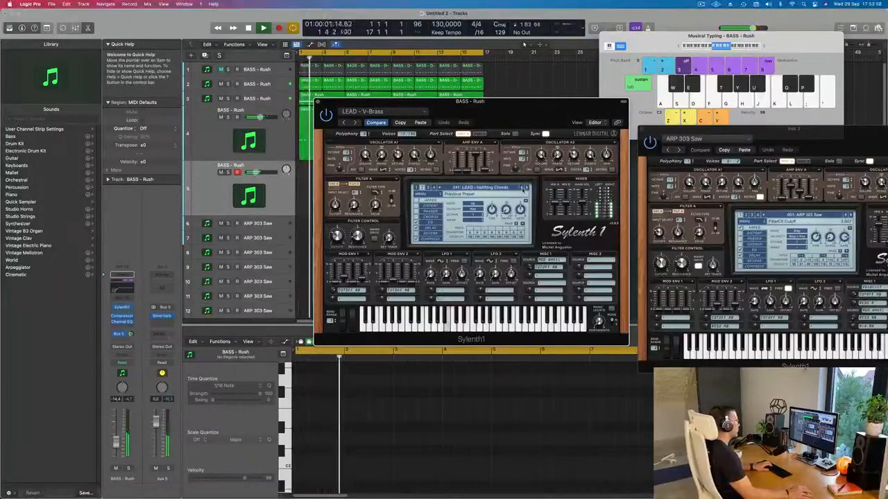
pyautogui.click(524, 188)
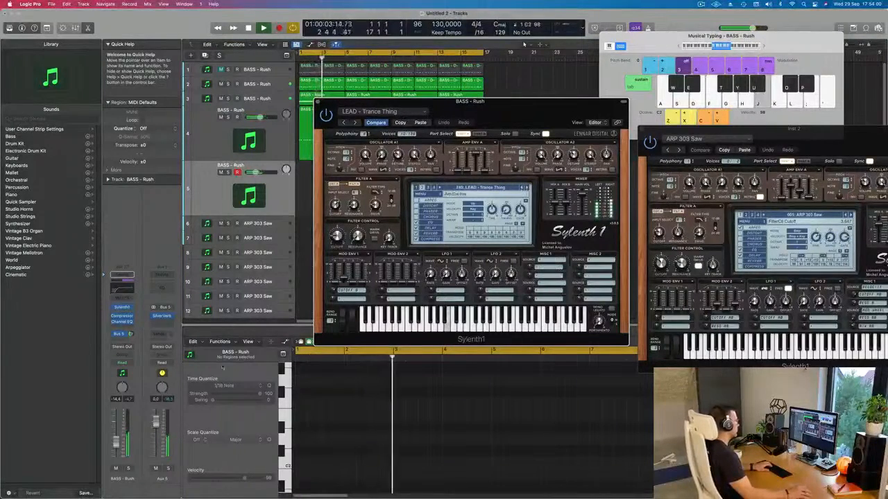
pyautogui.moveTo(117, 440); pyautogui.dragTo(117, 429)
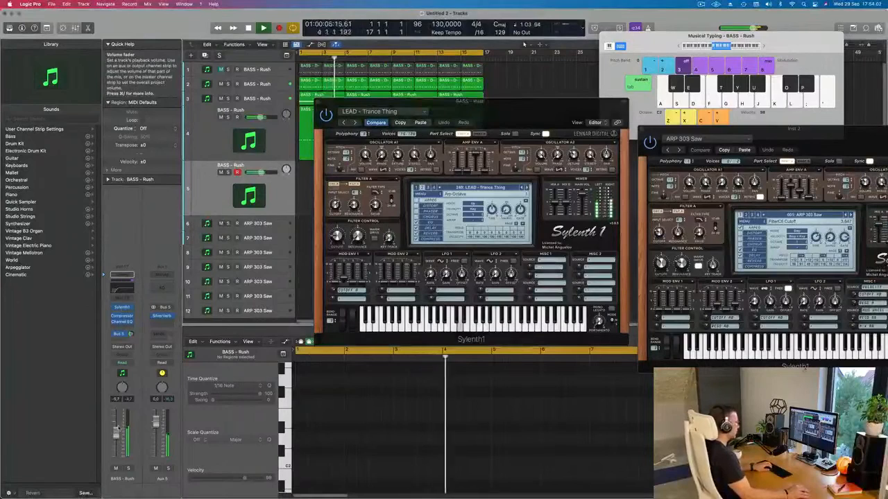
# Raise the musical typing octave to C3, load LEAD - Trance Square, and set track 5's volume to -8.4 dB
pyautogui.click(766, 48)
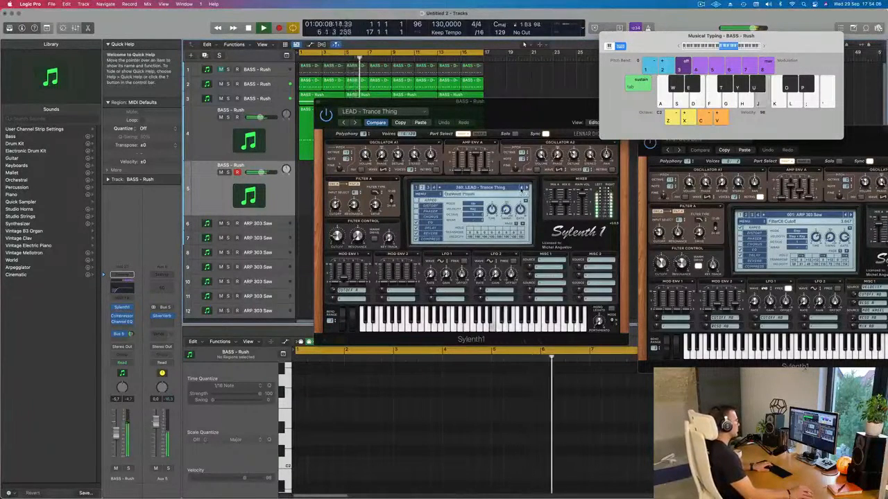
pyautogui.click(521, 188)
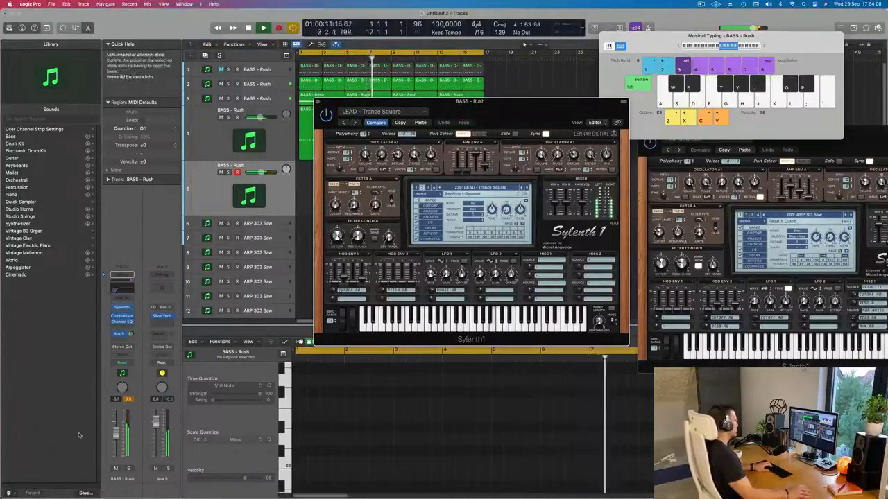
pyautogui.moveTo(116, 440); pyautogui.dragTo(116, 444)
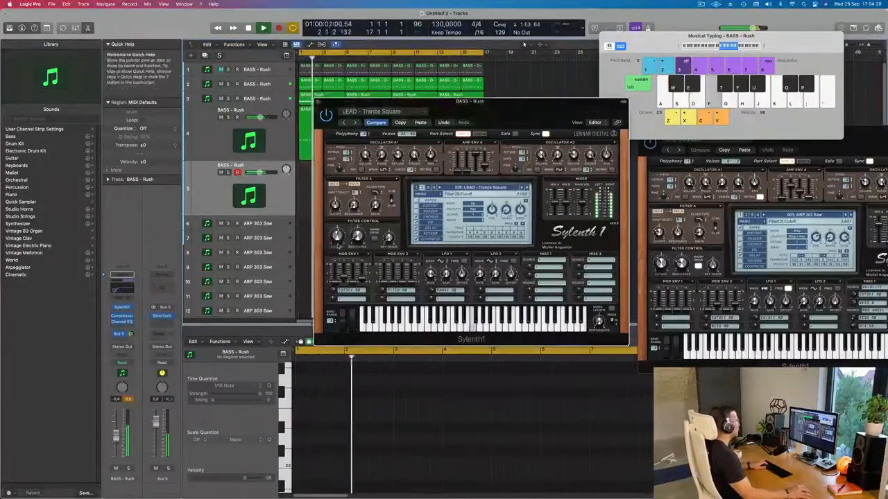
# Change track 5's Sylenth1 preset to LEAD - Trance Layer and test it with a few notes
pyautogui.click(522, 188)
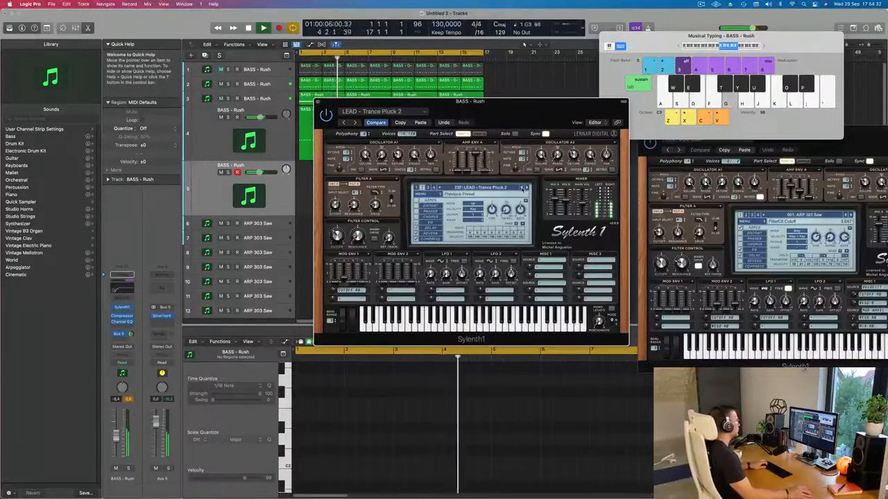
pyautogui.click(524, 187)
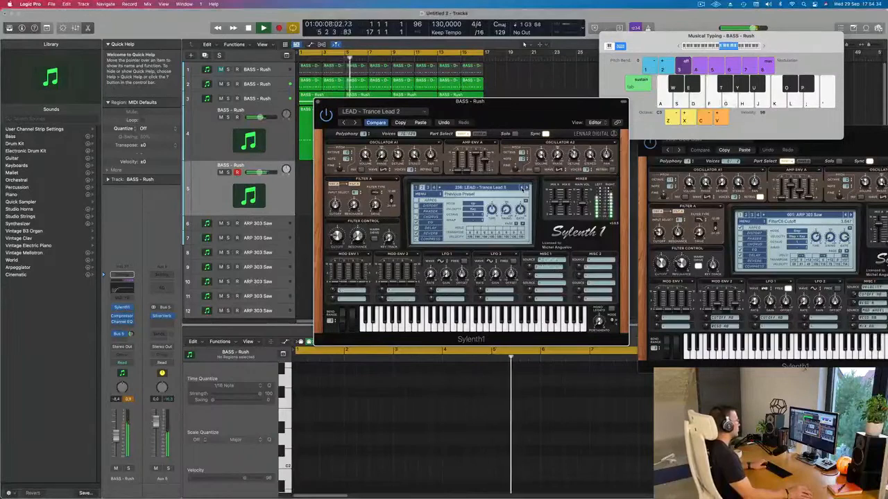
pyautogui.click(523, 187)
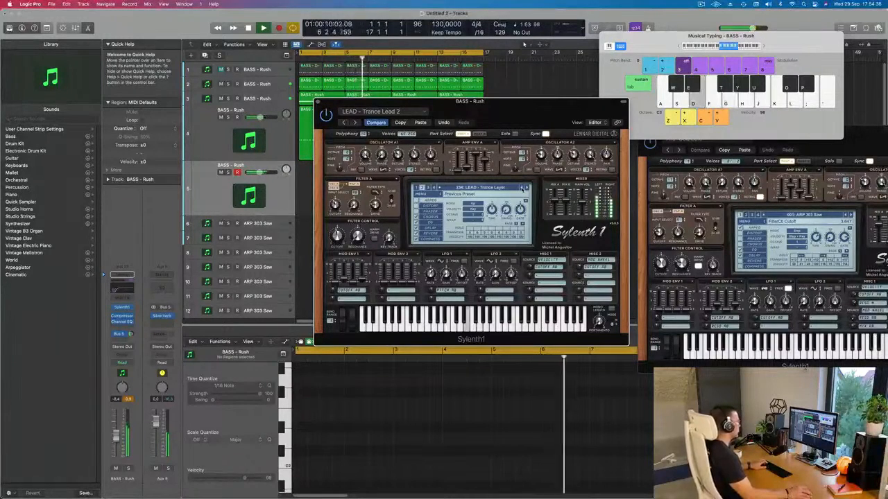
pyautogui.press('k')
pyautogui.press('g')
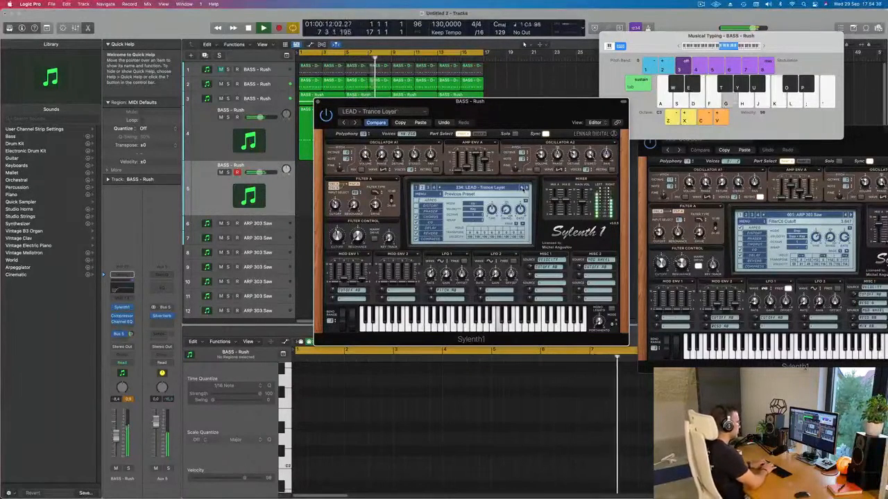
# Rehearse lead notes with the Trance Layer sound over the looping mix
pyautogui.press('l')
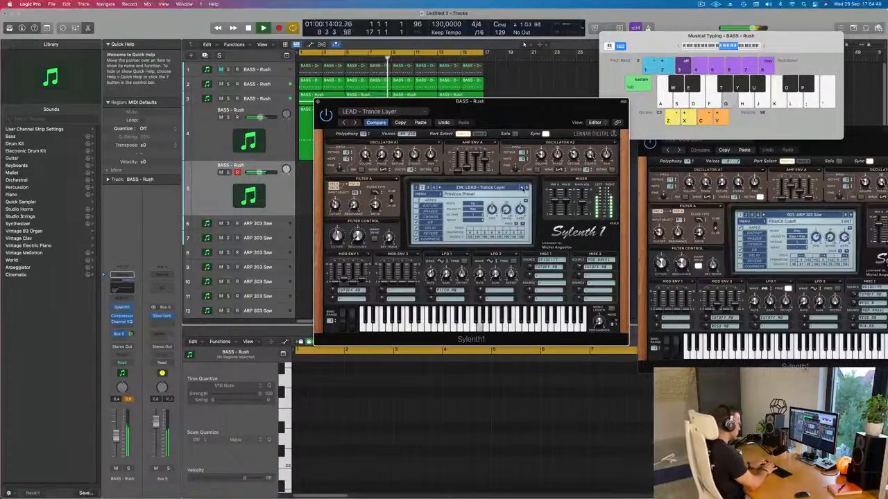
pyautogui.press('g')
pyautogui.press('f')
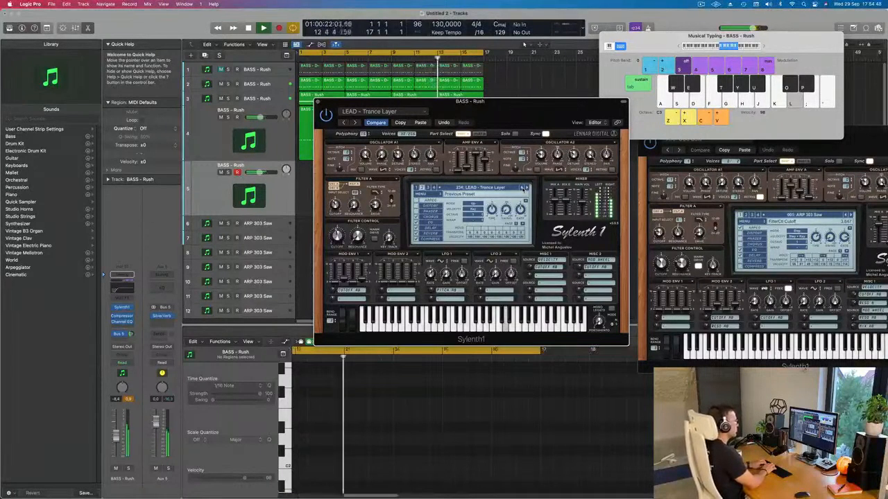
pyautogui.press('g')
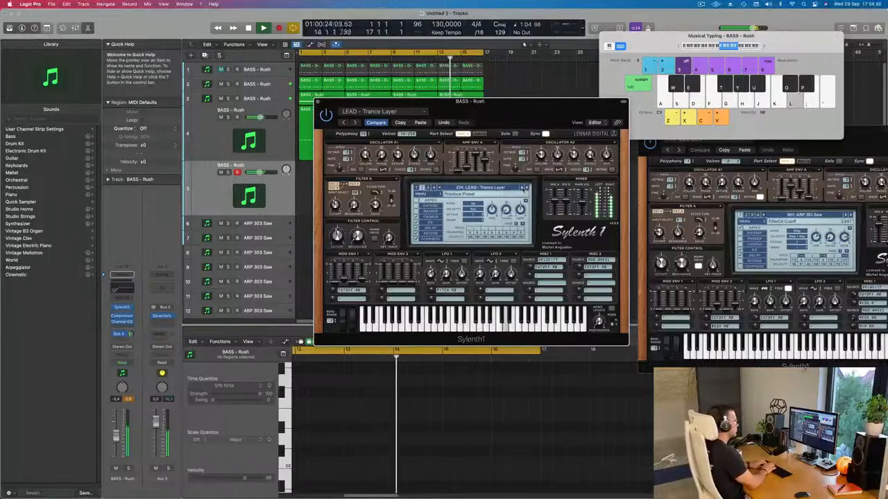
pyautogui.press('k')
pyautogui.press('l')
pyautogui.press(';')
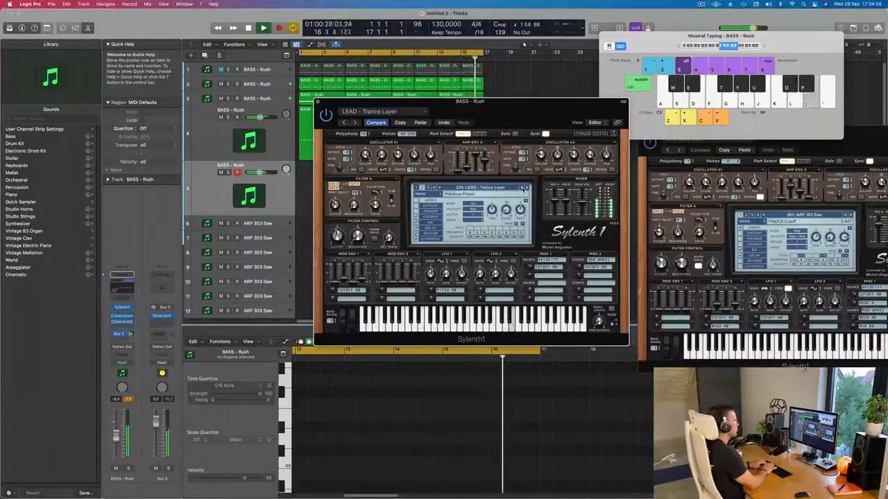
pyautogui.press('l')
pyautogui.press('d')
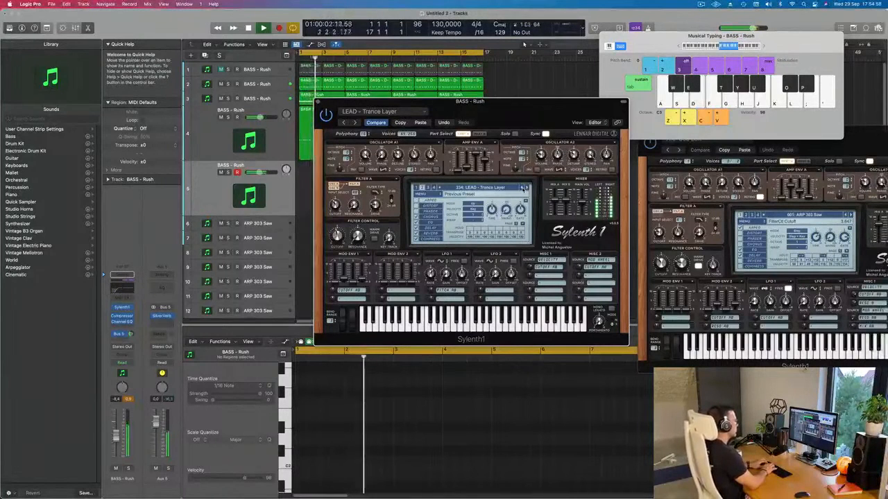
# Record a lead pattern of short repeated E notes on track 5 from bar 5, then stop recording
pyautogui.press('d')
pyautogui.press('d')
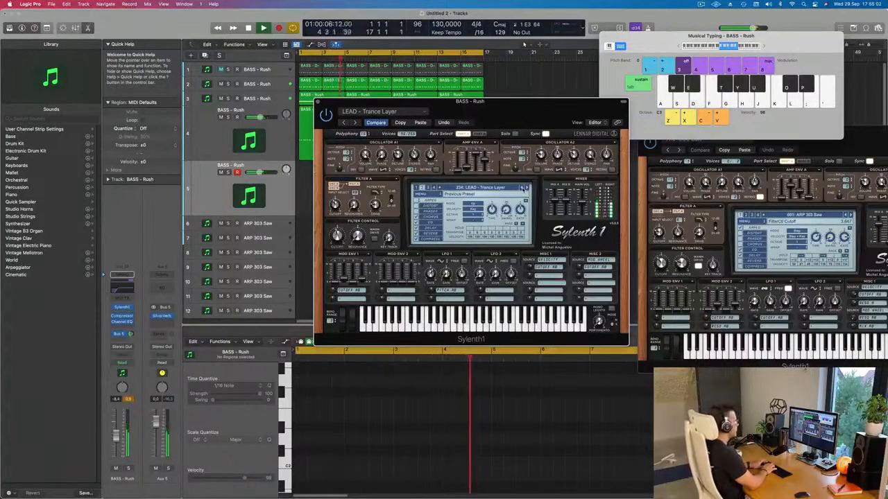
pyautogui.press('d')
pyautogui.press('d')
pyautogui.press('d')
pyautogui.press('d')
pyautogui.press('d')
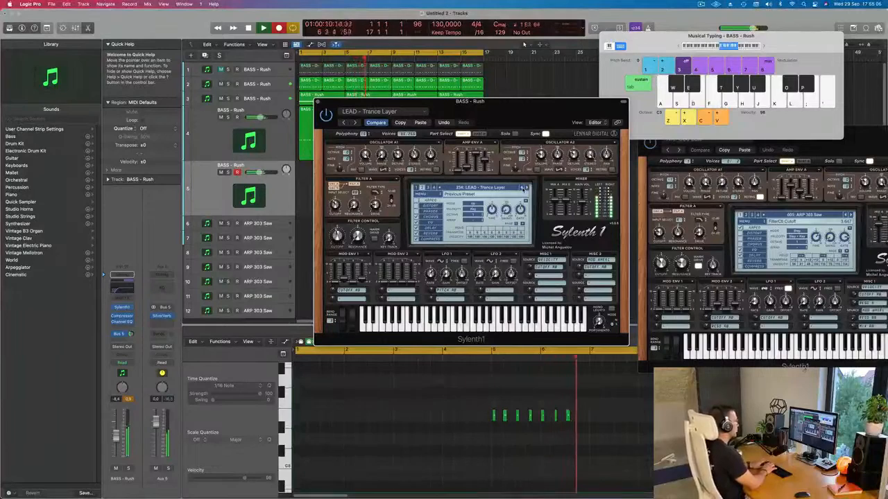
pyautogui.press('d')
pyautogui.press('d')
pyautogui.press('space')
# Move the recorded lead region to bar 1, split it at bar 5, and delete the leftover piece
pyautogui.moveTo(544, 102); pyautogui.dragTo(808, 102)
pyautogui.moveTo(380, 167); pyautogui.dragTo(334, 168)
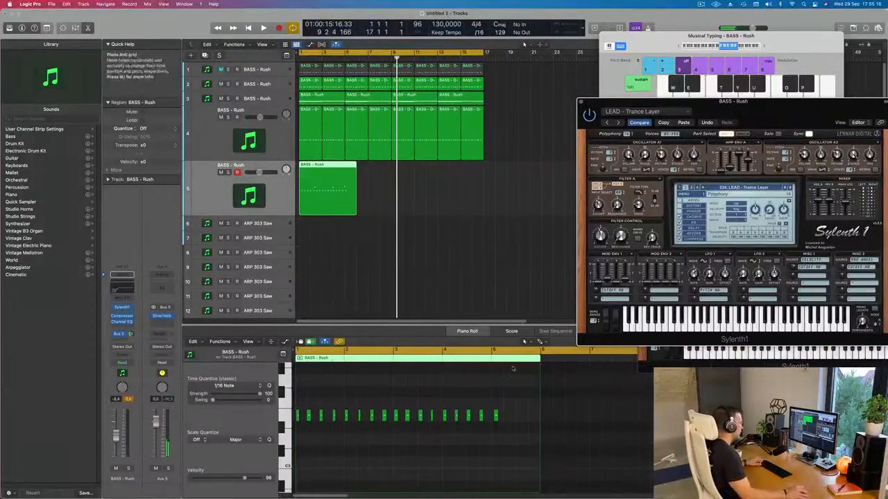
pyautogui.scroll(2, 540, 366)
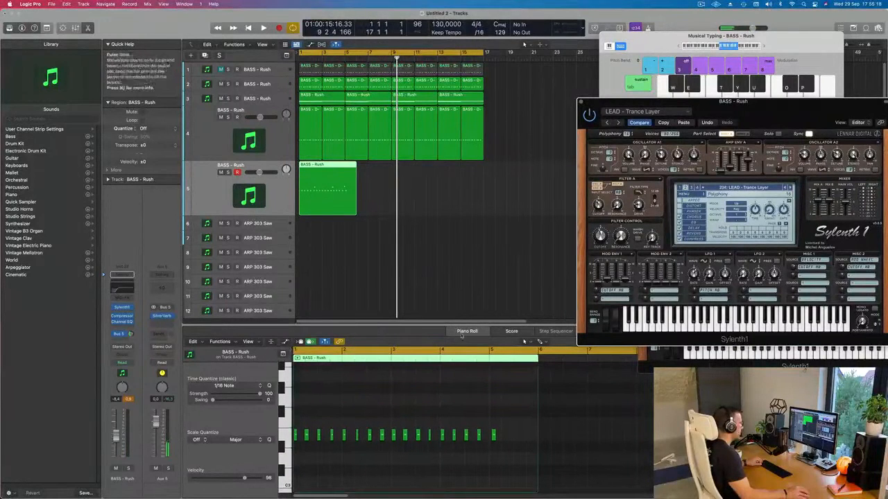
pyautogui.click(349, 220)
pyautogui.press('t')
pyautogui.press('i')
pyautogui.click(345, 167)
pyautogui.click(351, 217)
pyautogui.press('Delete')
pyautogui.click(328, 206)
# Move the lead region's last high note, just before bar 5, about a sixteenth earlier in the Piano Roll
pyautogui.hscroll(10, 381, 484)
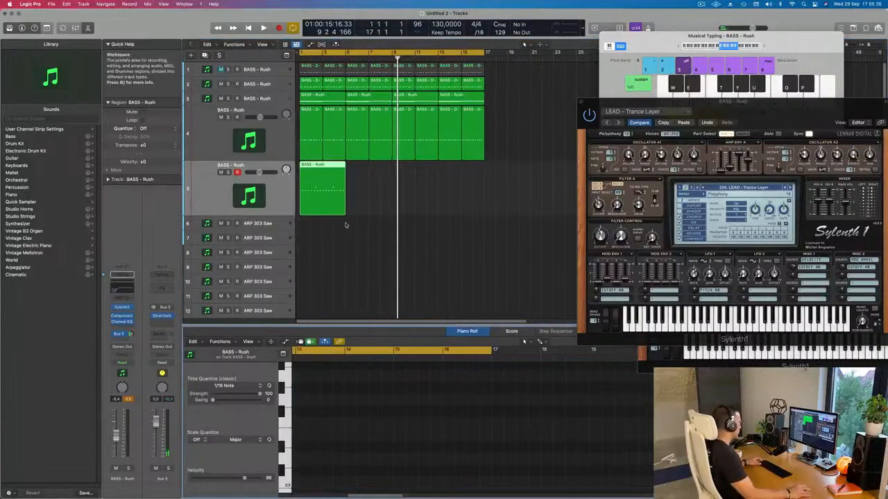
pyautogui.hscroll(-10, 360, 463)
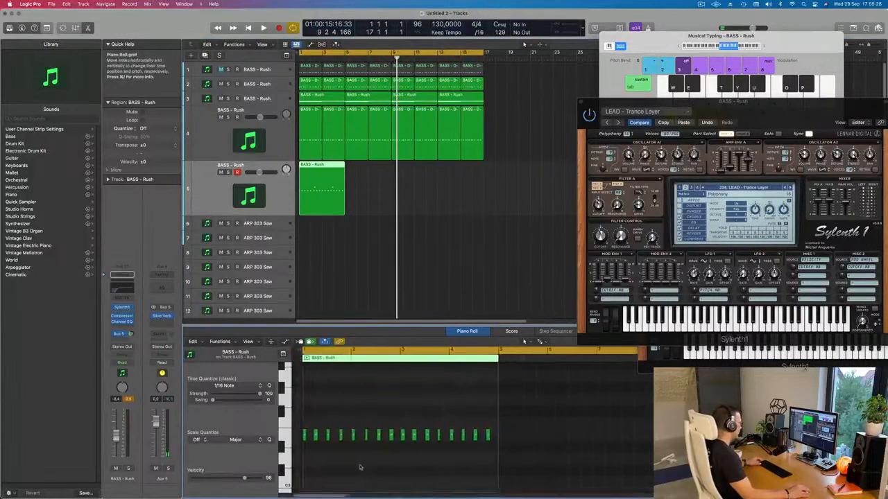
pyautogui.scroll(5, 360, 464)
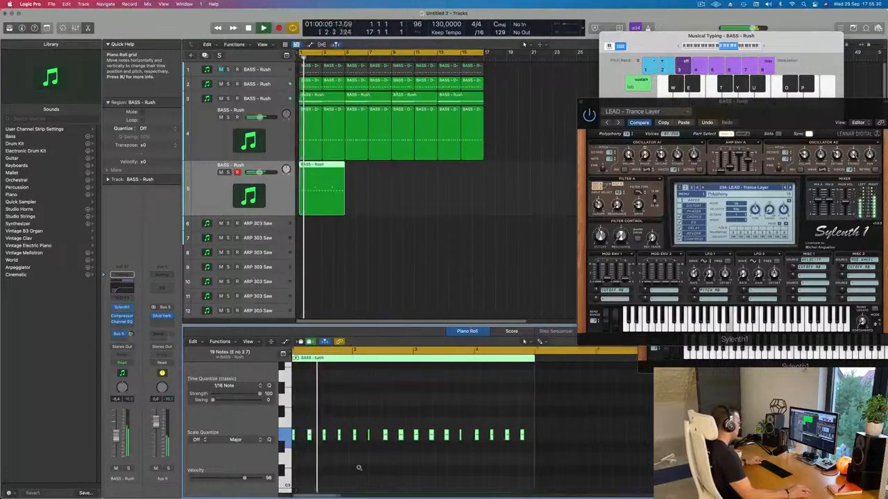
pyautogui.scroll(-1, 394, 473)
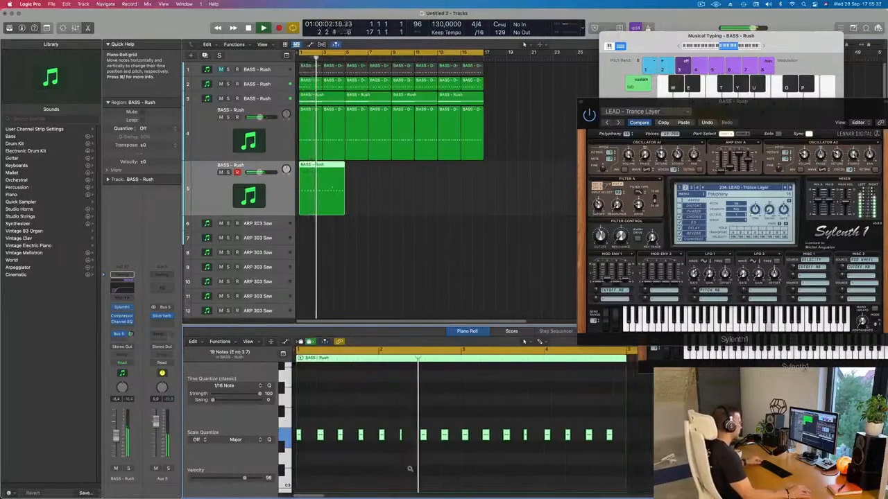
pyautogui.scroll(-2, 416, 471)
pyautogui.scroll(5, 437, 469)
pyautogui.scroll(-3, 436, 469)
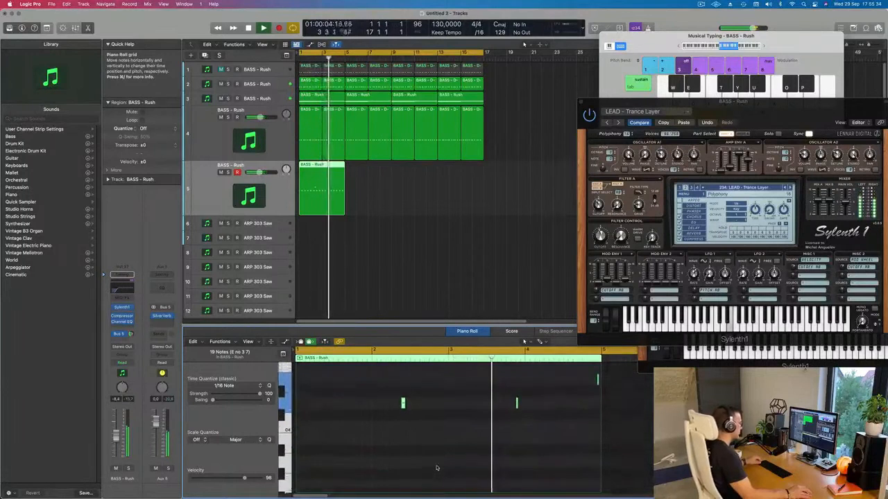
pyautogui.scroll(2, 472, 464)
pyautogui.scroll(2, 483, 459)
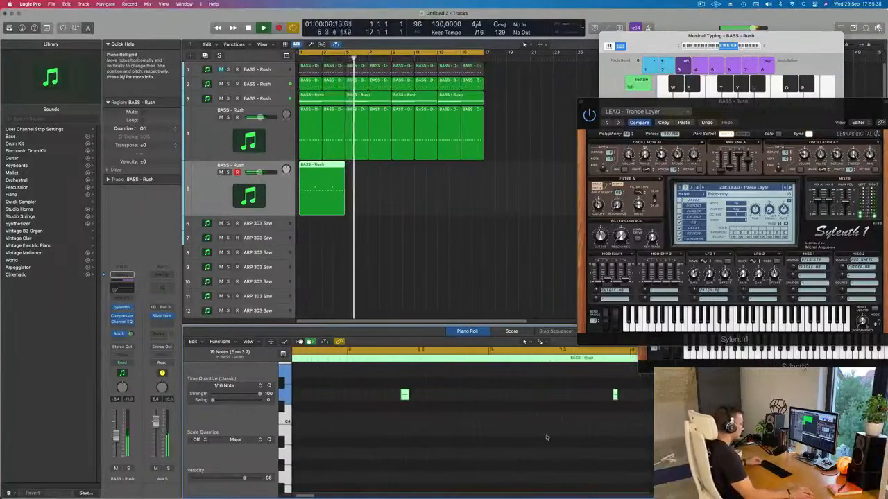
pyautogui.moveTo(624, 371); pyautogui.dragTo(615, 373)
pyautogui.click(624, 371)
# Play the lead region from bar 1 and check its low and high notes in the Piano Roll
pyautogui.press('Return')
pyautogui.scroll(-3, 556, 408)
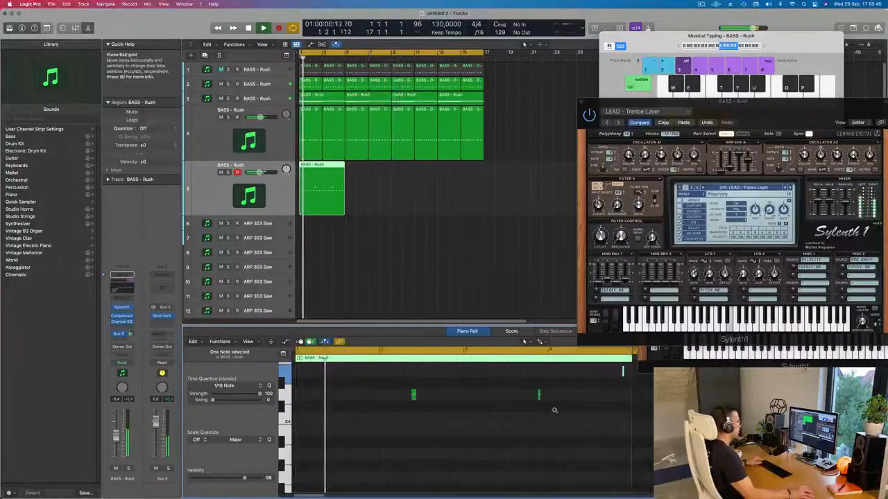
pyautogui.scroll(-4, 556, 408)
pyautogui.scroll(-5, 399, 428)
pyautogui.scroll(6, 399, 428)
pyautogui.scroll(2, 407, 425)
pyautogui.hscroll(1, 396, 423)
pyautogui.hscroll(-3, 393, 421)
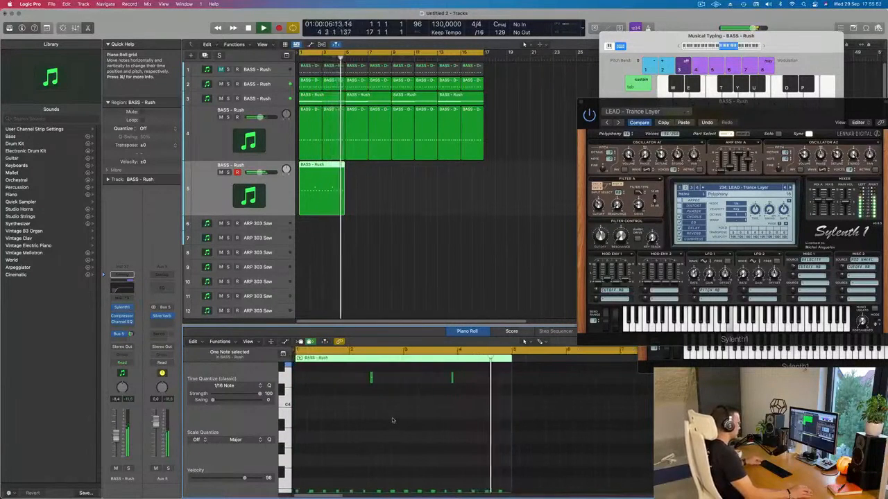
pyautogui.scroll(-3, 393, 420)
pyautogui.press('Return')
# Repeat the four-bar lead region three times to fill 16 bars and set track 5's volume to -9.6 dB
pyautogui.click(319, 201)
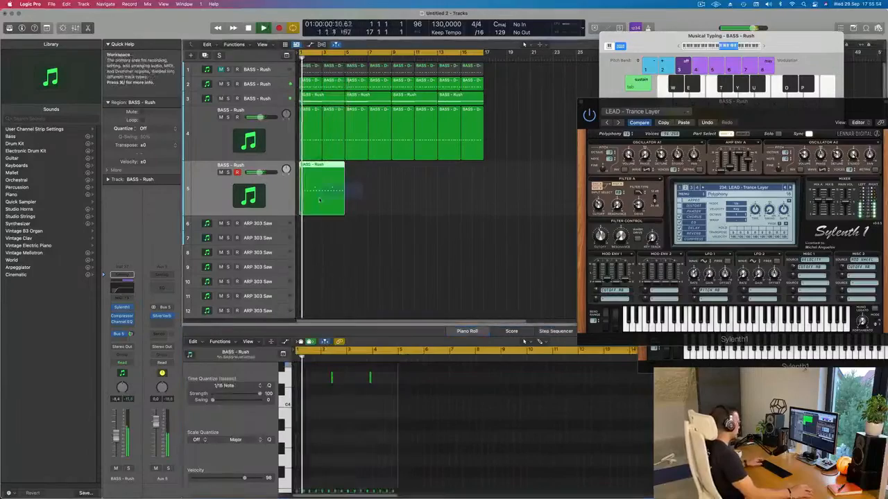
pyautogui.press('super+r')
pyautogui.press('super+r')
pyautogui.press('super+r')
pyautogui.moveTo(658, 98); pyautogui.dragTo(444, 105)
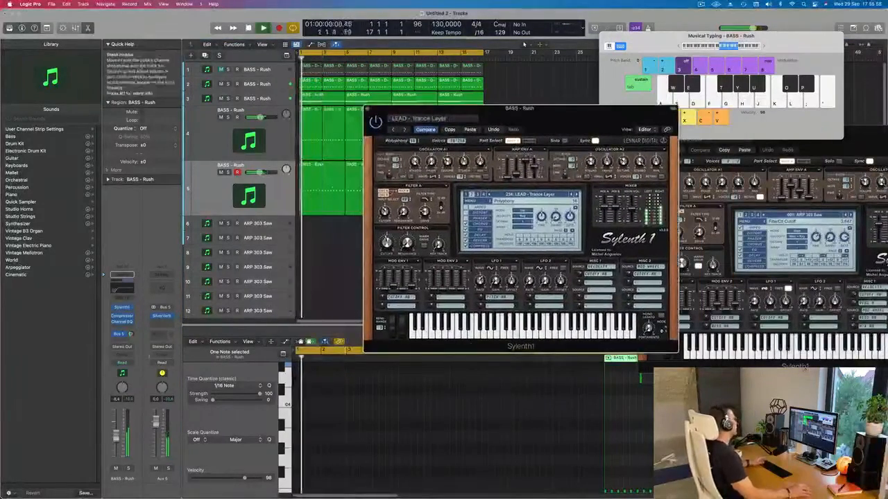
pyautogui.moveTo(116, 436); pyautogui.dragTo(115, 439)
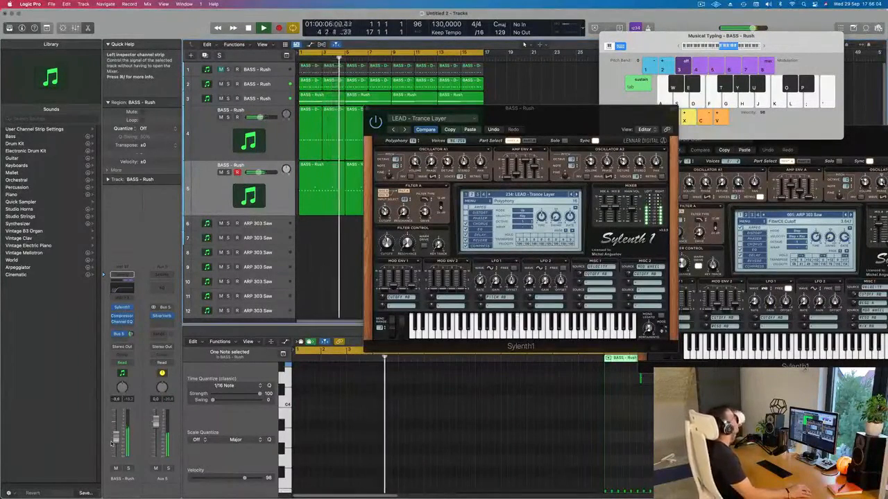
# Audition Sylenth1's lead presets for track 5 backwards from LEAD - Trance Layer and load LEAD - Poppiholla
pyautogui.moveTo(579, 113); pyautogui.dragTo(584, 132)
pyautogui.click(592, 206)
pyautogui.click(588, 206)
pyautogui.click(589, 207)
pyautogui.click(589, 206)
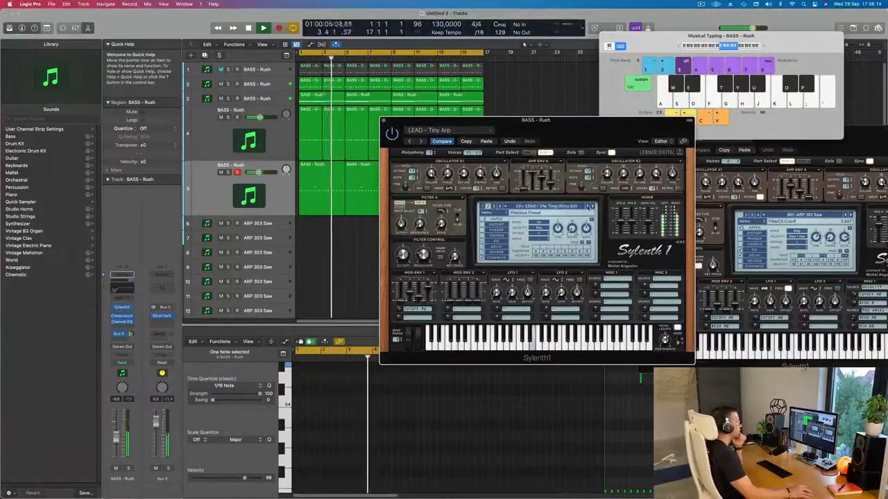
pyautogui.click(589, 206)
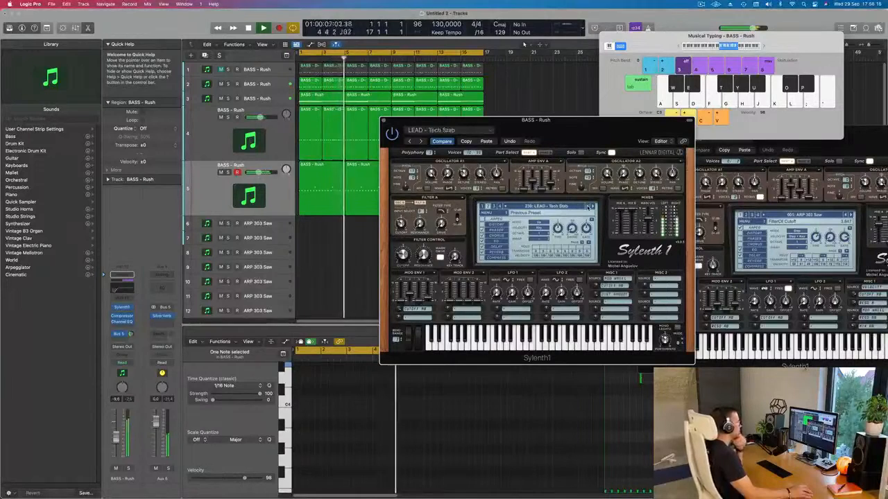
pyautogui.click(589, 206)
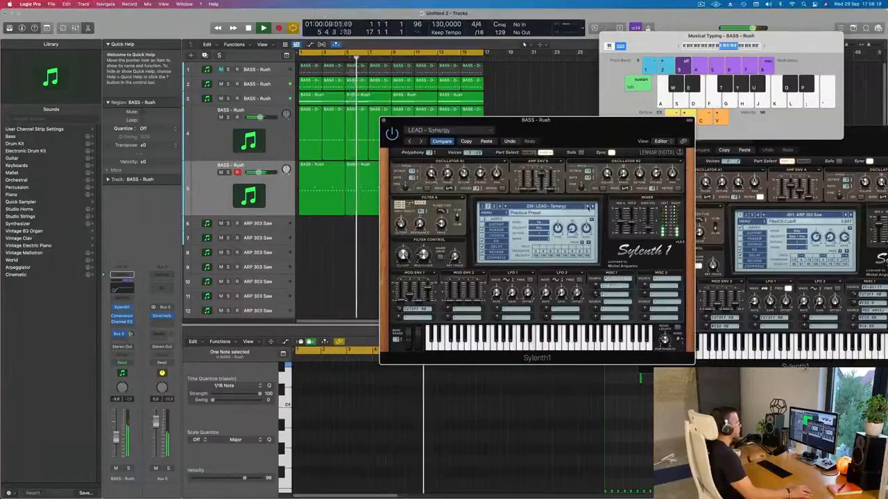
pyautogui.click(588, 206)
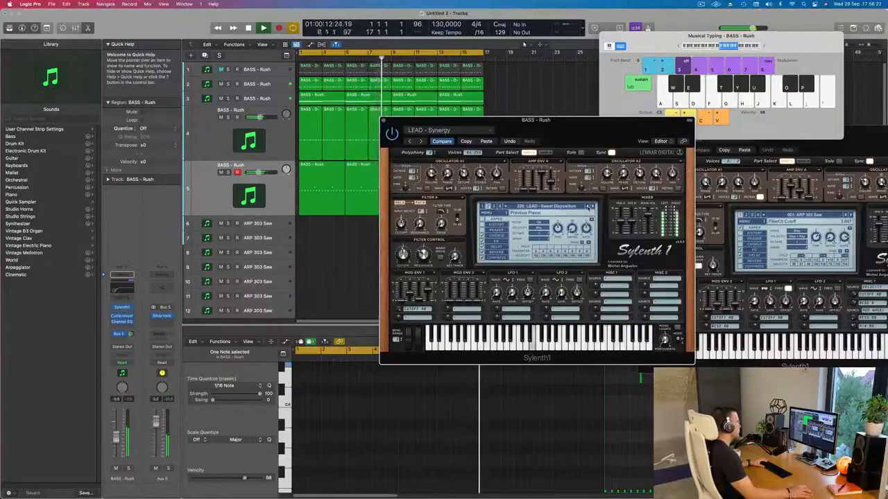
pyautogui.click(589, 207)
pyautogui.click(588, 206)
pyautogui.click(589, 207)
pyautogui.click(589, 206)
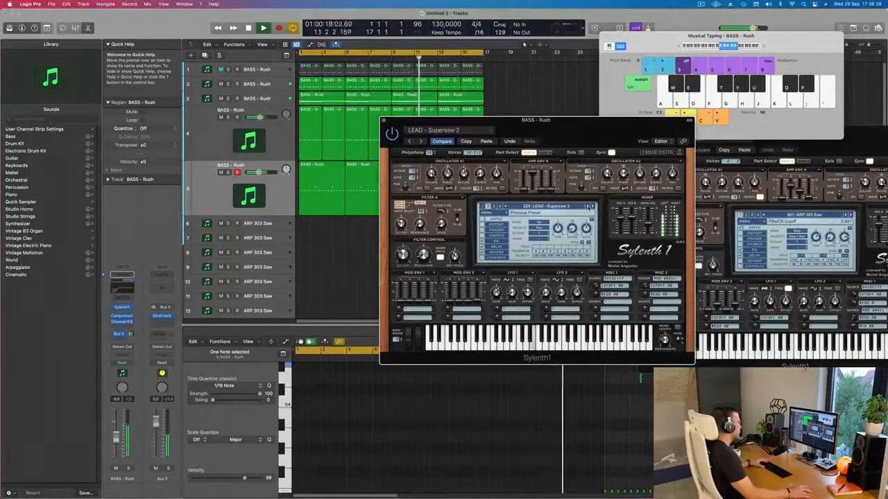
pyautogui.click(589, 206)
pyautogui.click(589, 206)
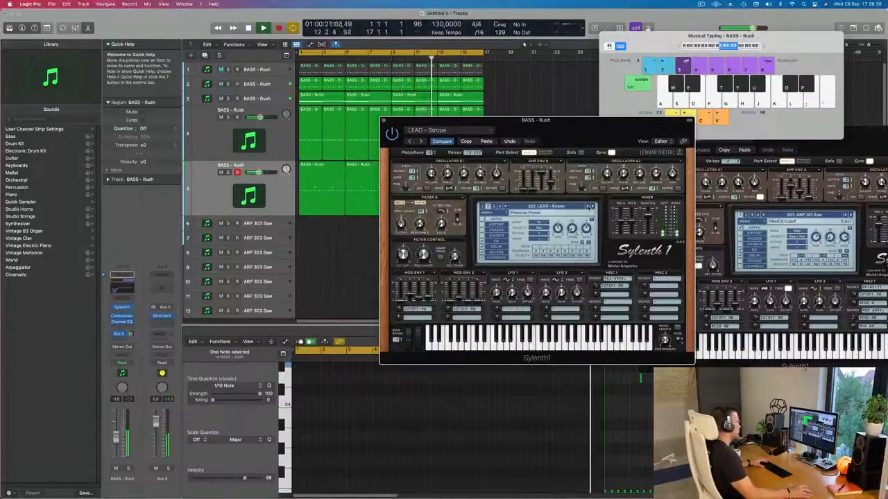
pyautogui.click(589, 207)
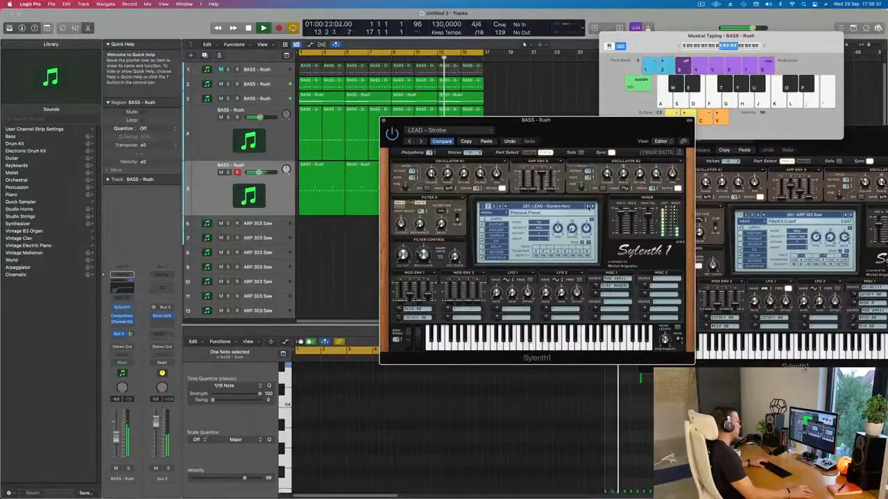
pyautogui.click(588, 206)
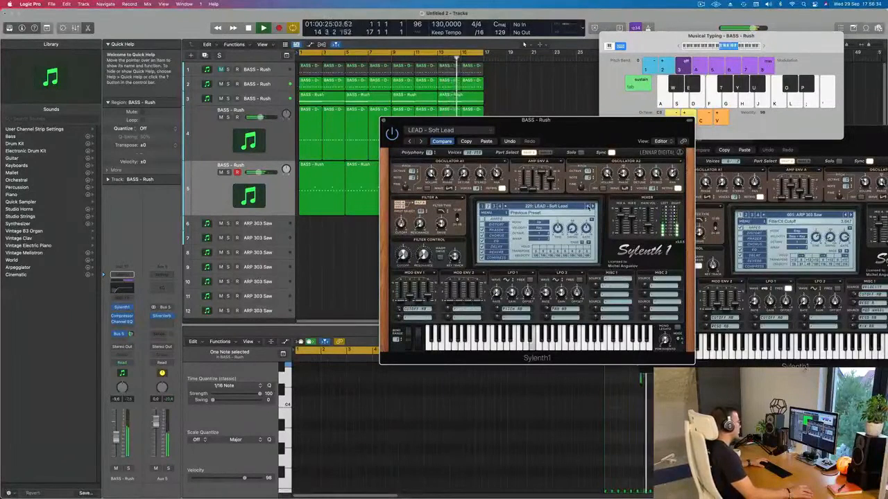
pyautogui.click(589, 206)
pyautogui.click(588, 207)
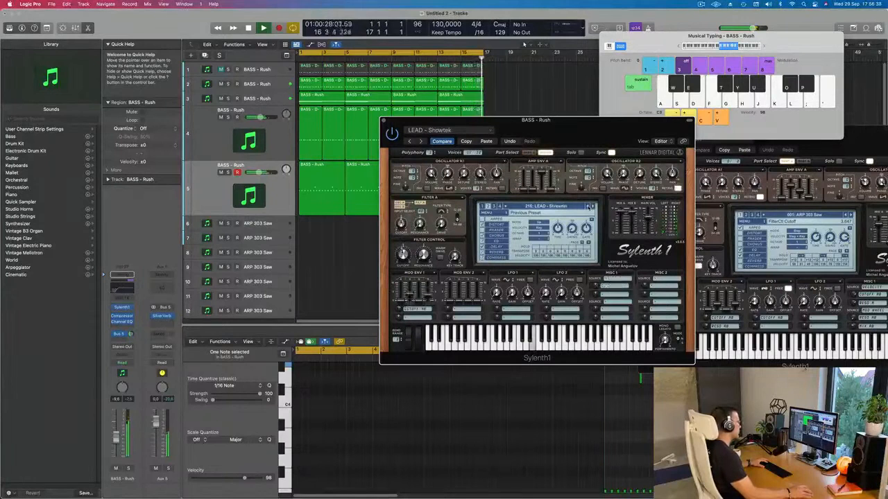
pyautogui.click(589, 207)
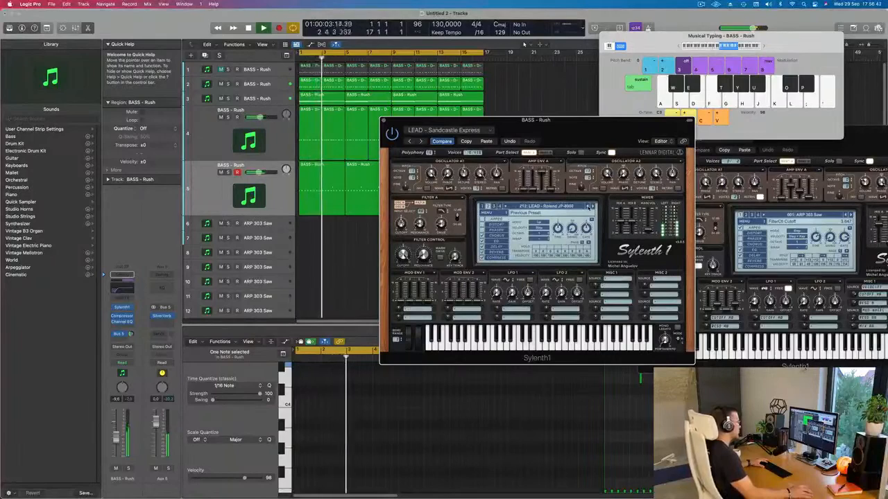
pyautogui.click(589, 207)
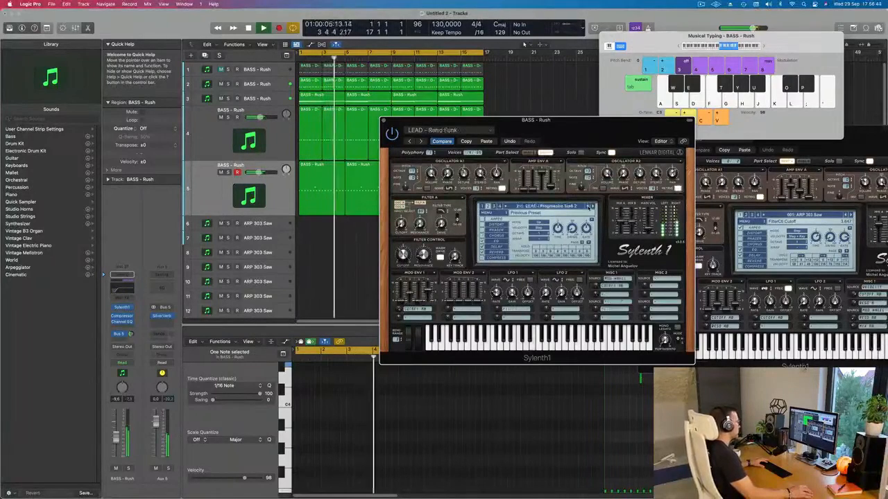
pyautogui.click(588, 207)
pyautogui.click(589, 207)
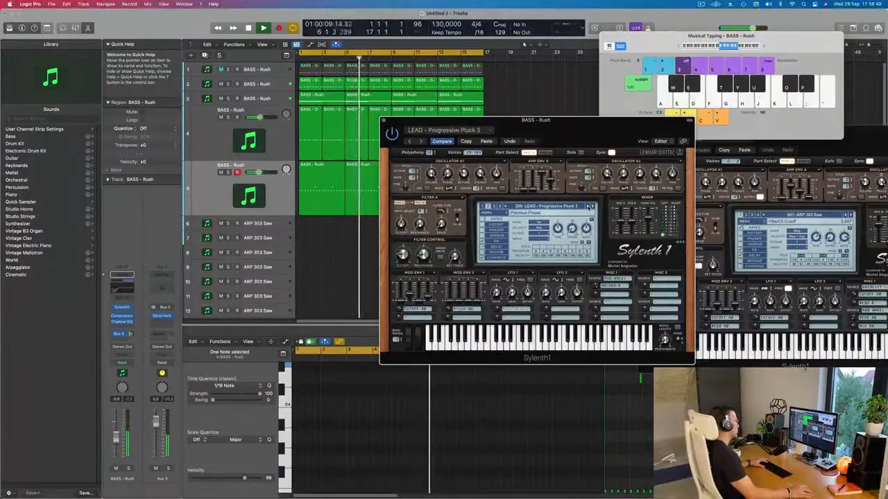
pyautogui.click(589, 206)
pyautogui.click(589, 207)
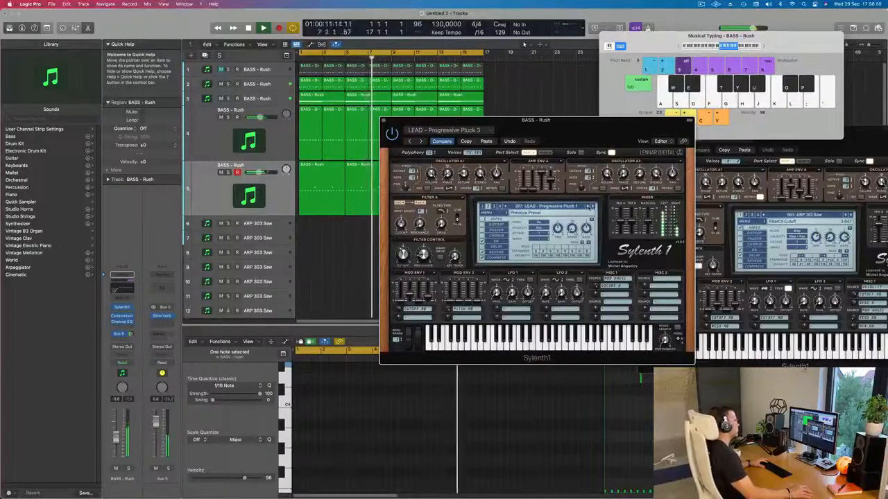
pyautogui.click(589, 207)
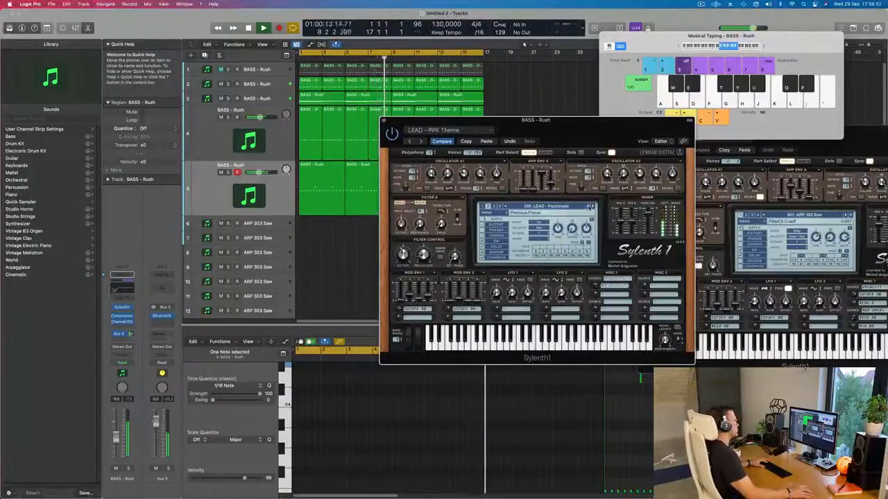
pyautogui.moveTo(614, 131); pyautogui.dragTo(589, 140)
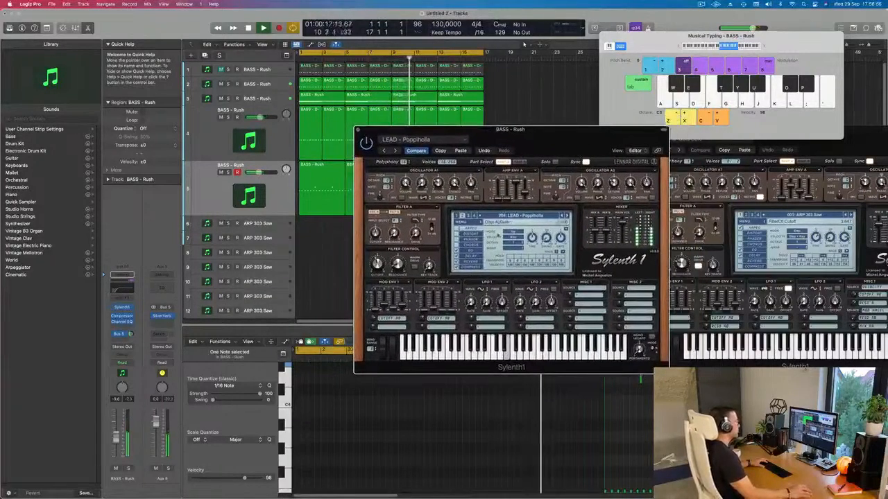
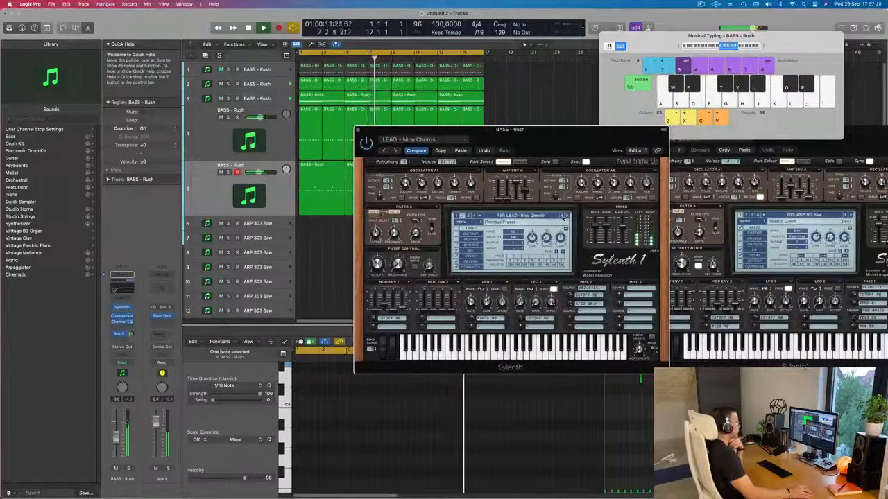
# Audition further lead presets backwards, including Nice Chords, Middle Distance Runner, Melbourne and Lost Connection
pyautogui.click(563, 217)
pyautogui.click(563, 217)
pyautogui.click(562, 217)
pyautogui.click(563, 216)
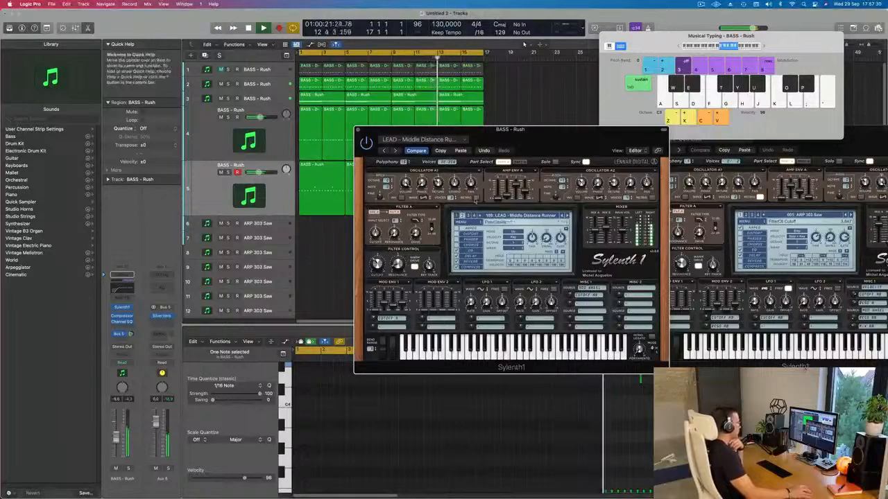
pyautogui.click(564, 216)
pyautogui.click(564, 216)
pyautogui.click(563, 215)
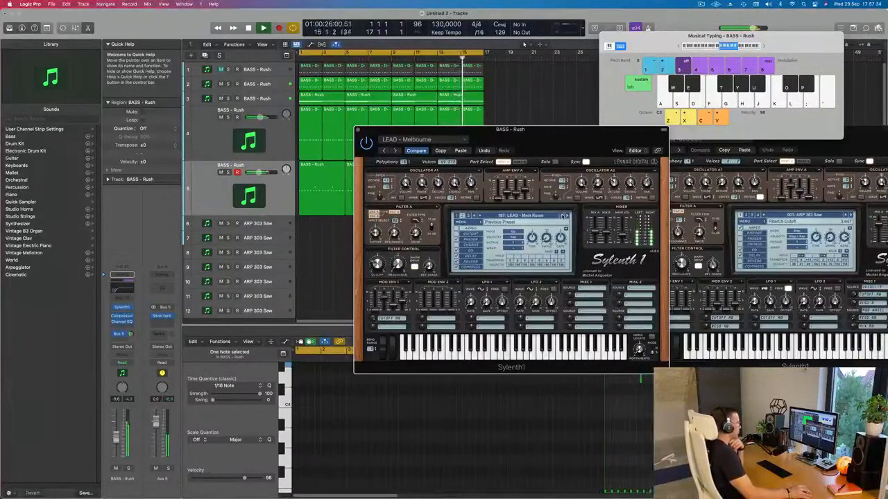
pyautogui.click(564, 215)
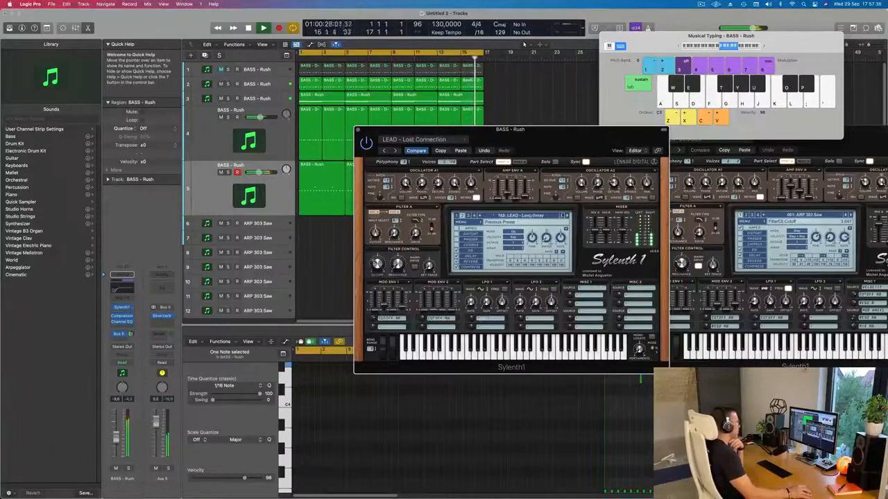
# Return to the LEAD - Poppiholla preset, close the synth window, and set track 5's volume to -7.8 dB
pyautogui.moveTo(522, 137)
pyautogui.mouseDown()
pyautogui.moveTo(372, 122)
pyautogui.moveTo(519, 133)
pyautogui.mouseUp()
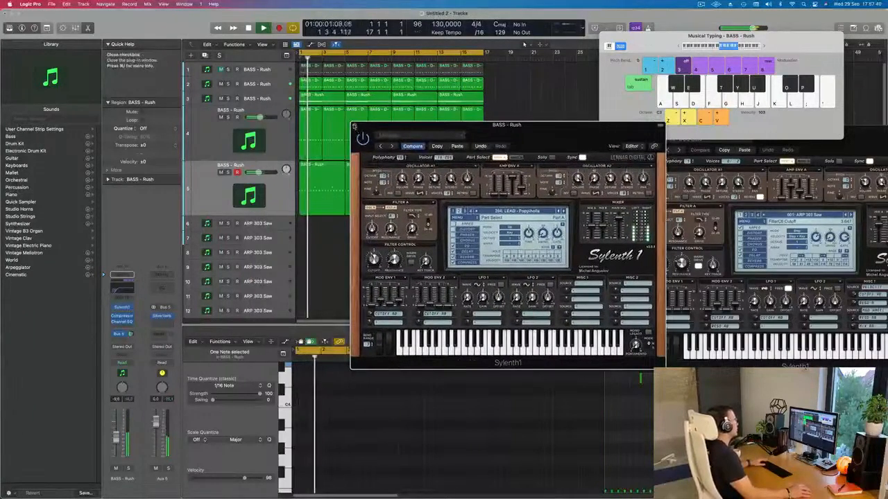
pyautogui.click(354, 126)
pyautogui.press('Return')
pyautogui.click(217, 197)
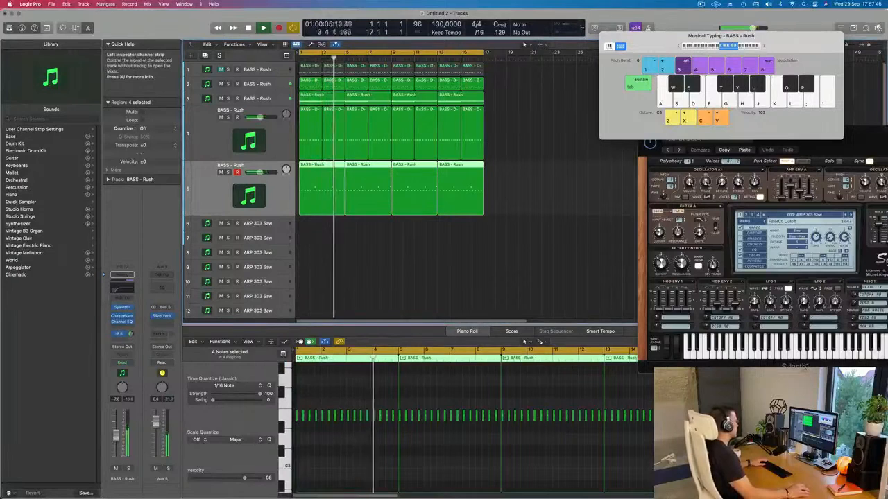
# Insert a Compressor side-chained to Inst 9 on Aux 5 and check it by briefly soloing the aux
pyautogui.click(161, 320)
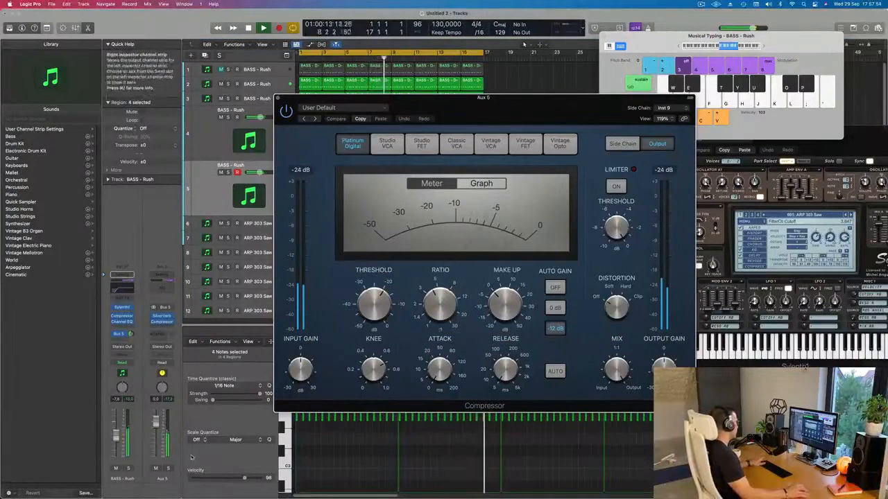
pyautogui.click(169, 469)
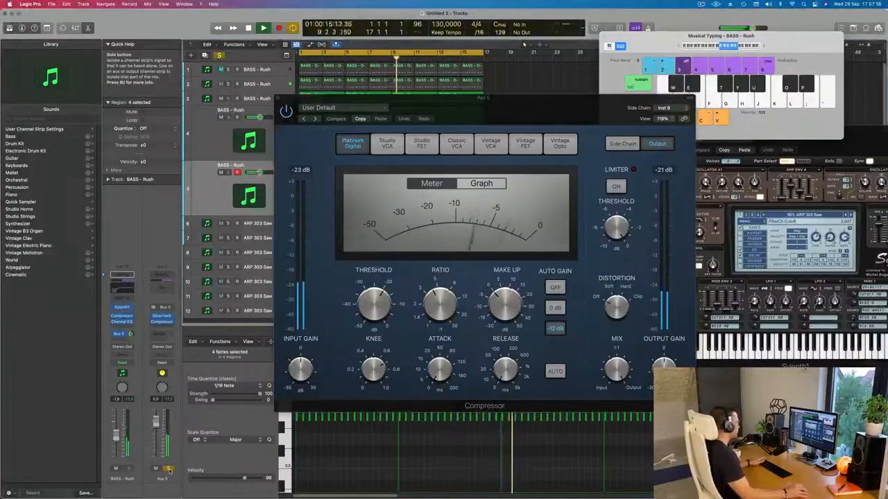
pyautogui.click(170, 471)
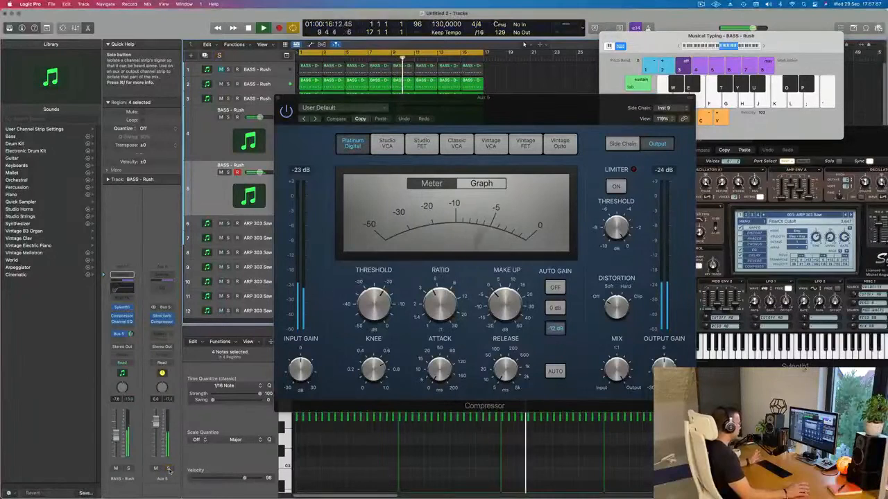
# Add a Channel EQ to Aux 5 with an 18 dB/Oct low cut at about 328 Hz
pyautogui.click(167, 288)
pyautogui.click(317, 140)
pyautogui.moveTo(452, 194); pyautogui.dragTo(467, 197)
pyautogui.moveTo(326, 229); pyautogui.dragTo(528, 230)
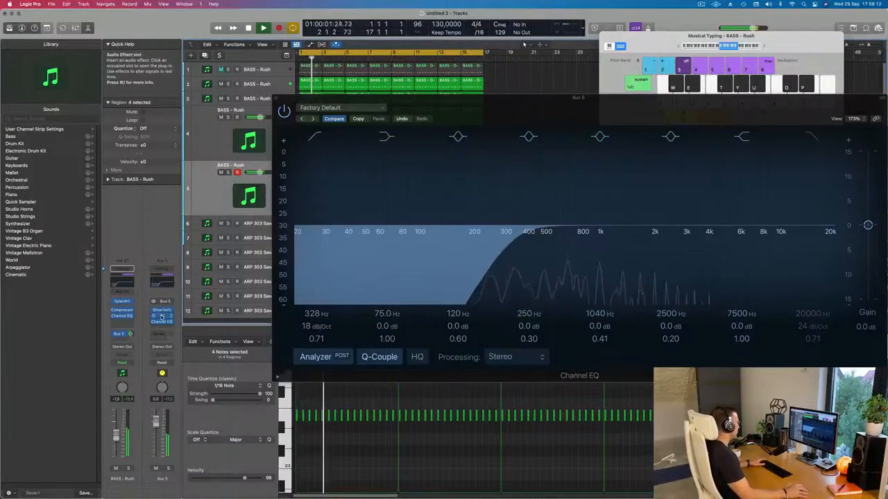
# Set the Aux 5 Compressor's output gain to +0.5 dB after trying +8.0 dB, and close both effect windows
pyautogui.click(161, 317)
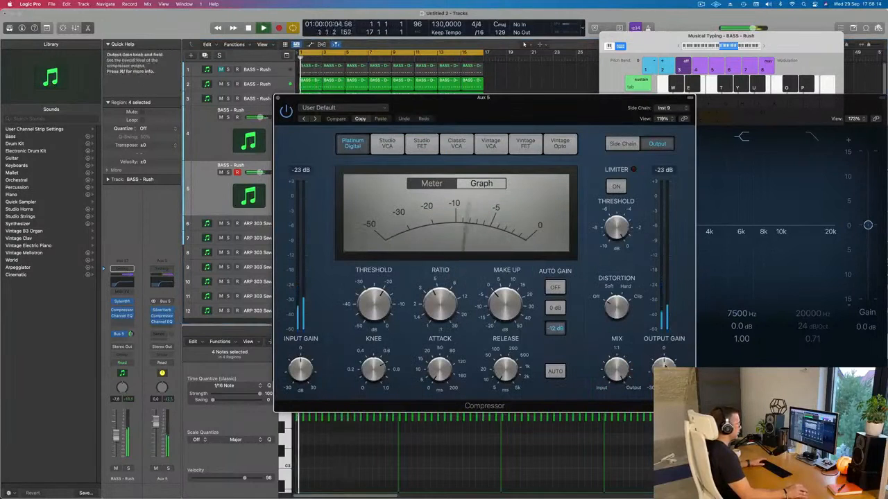
pyautogui.moveTo(665, 356); pyautogui.dragTo(667, 351)
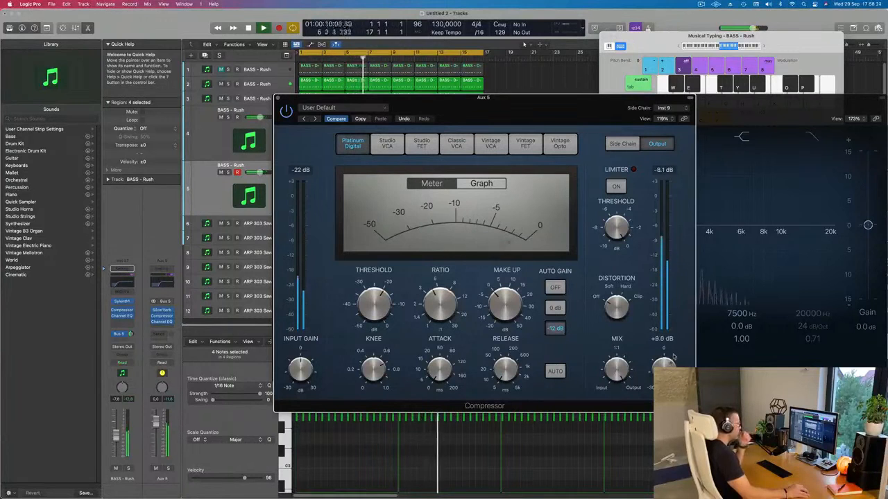
pyautogui.moveTo(671, 366); pyautogui.dragTo(671, 364)
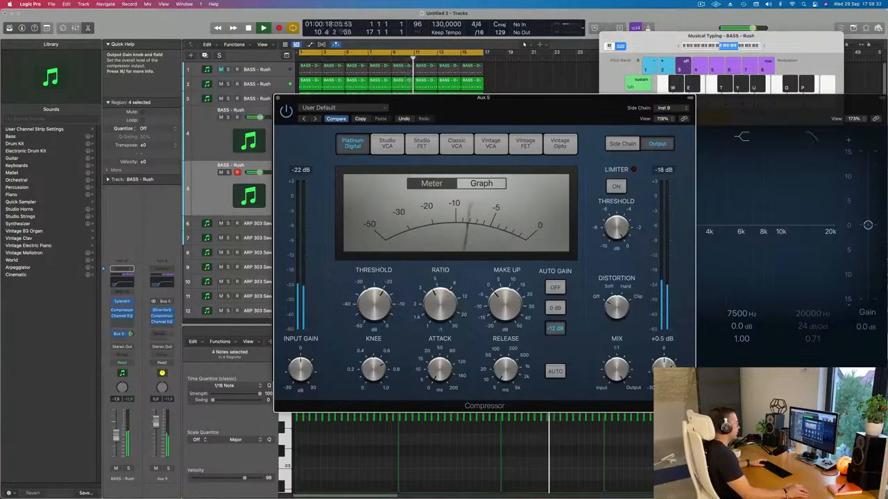
pyautogui.moveTo(417, 98); pyautogui.dragTo(434, 99)
pyautogui.click(295, 99)
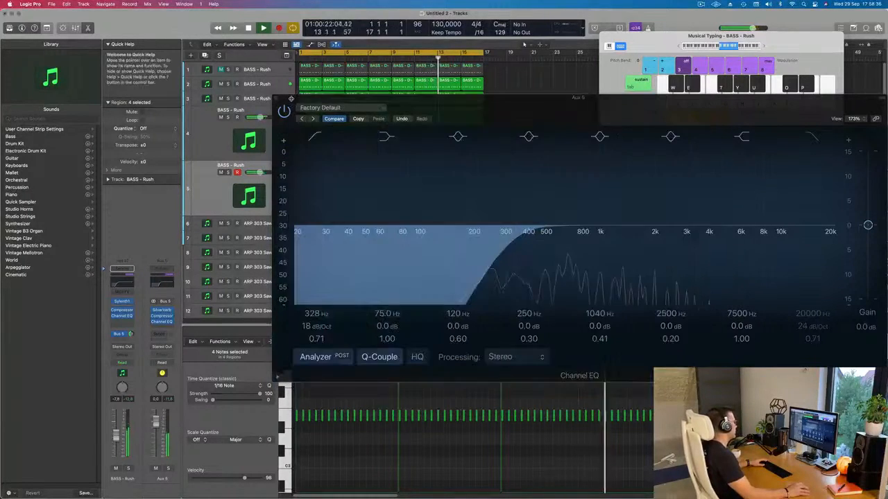
pyautogui.click(282, 99)
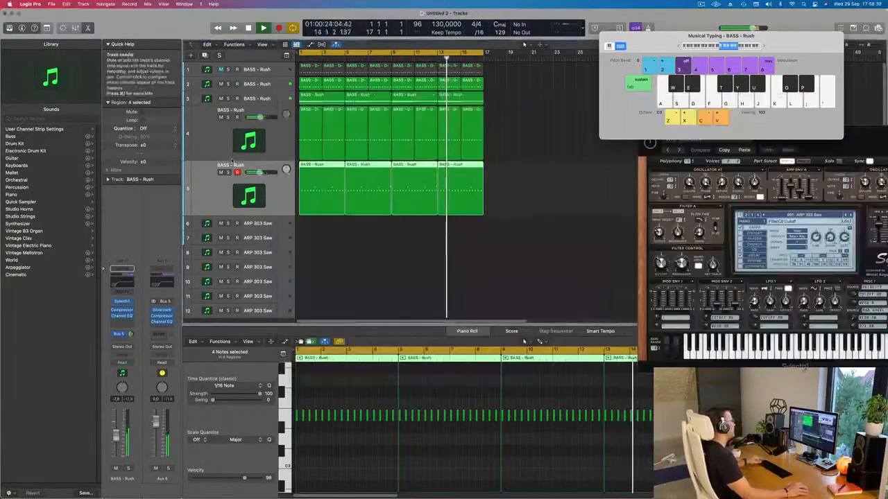
# Duplicate track 5 with its Sylenth1 and effect settings as a new empty track directly below it
pyautogui.scroll(-5, 351, 238)
pyautogui.scroll(4, 352, 234)
pyautogui.scroll(-1, 362, 237)
pyautogui.scroll(2, 389, 235)
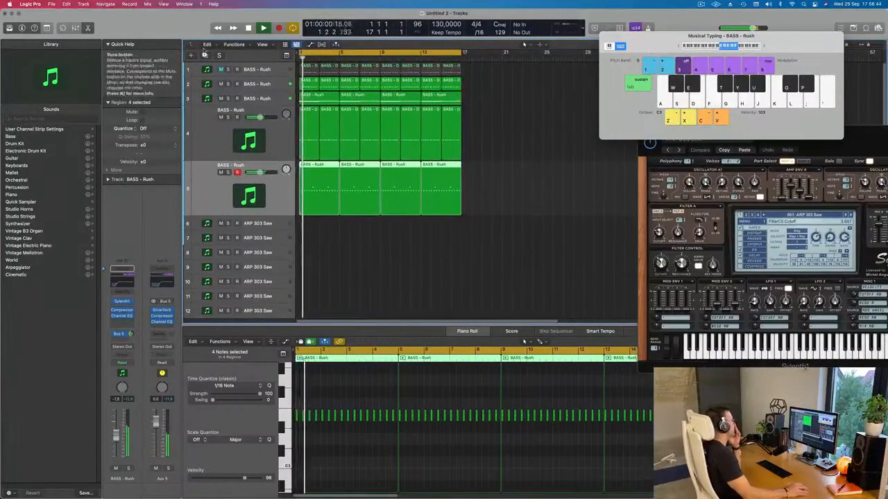
pyautogui.press('super+d')
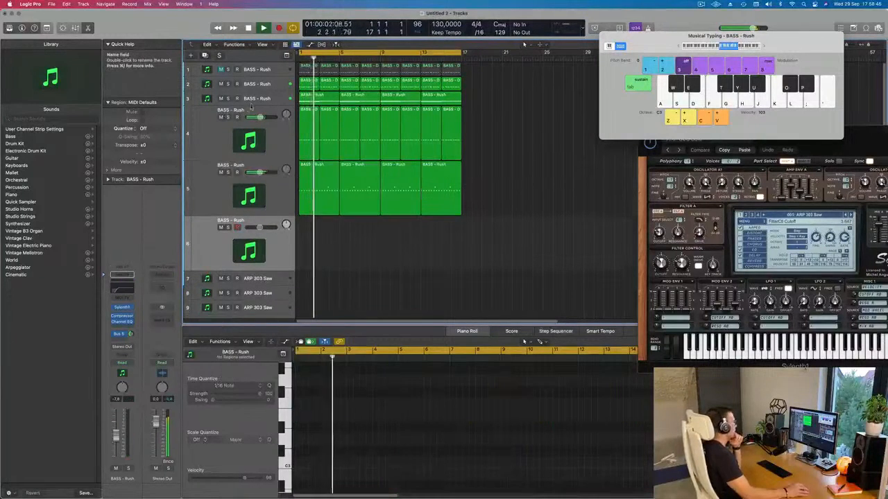
# Copy the first four-bar chord region from track 3 to bar 1 of the new track 6
pyautogui.click(258, 99)
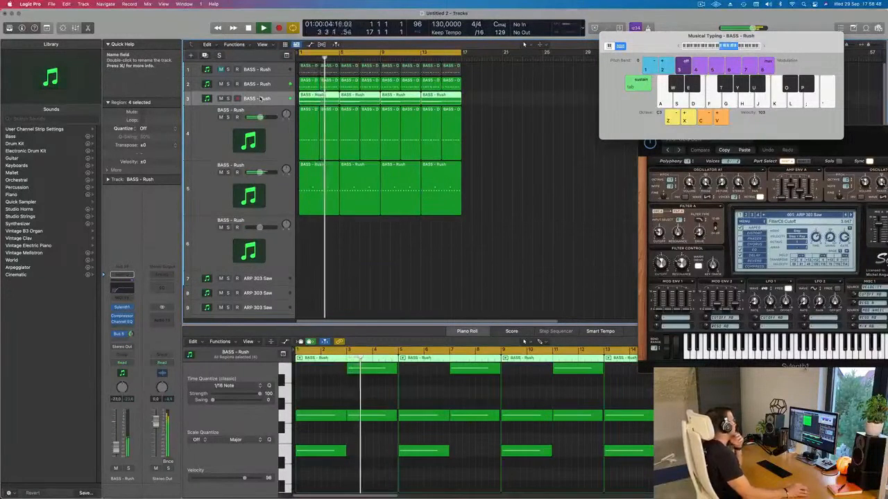
pyautogui.click(309, 98)
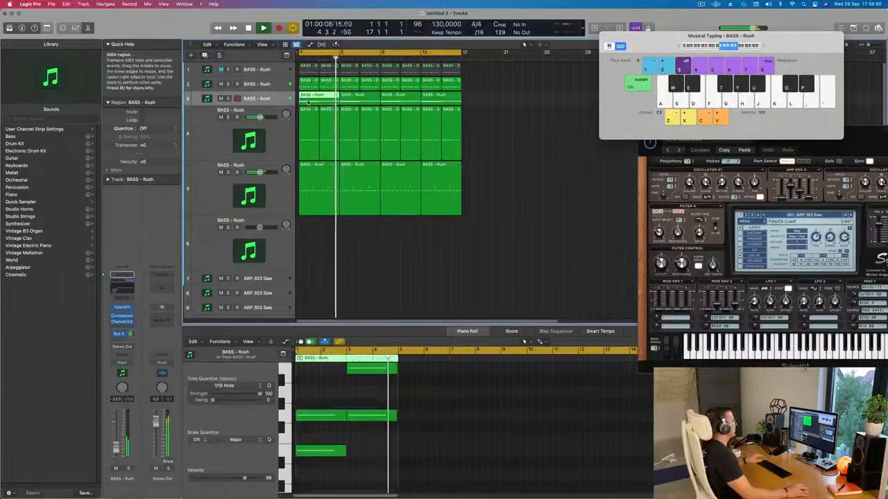
pyautogui.moveTo(308, 98); pyautogui.dragTo(319, 248)
pyautogui.scroll(2, 333, 414)
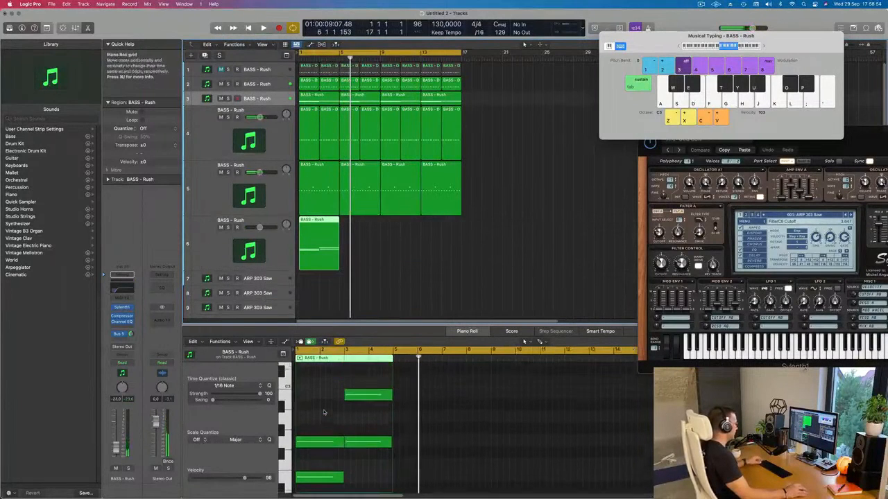
# Delete the lowest note in bars 1–2 and the lower note in bars 3–4 of track 6's region
pyautogui.click(322, 461)
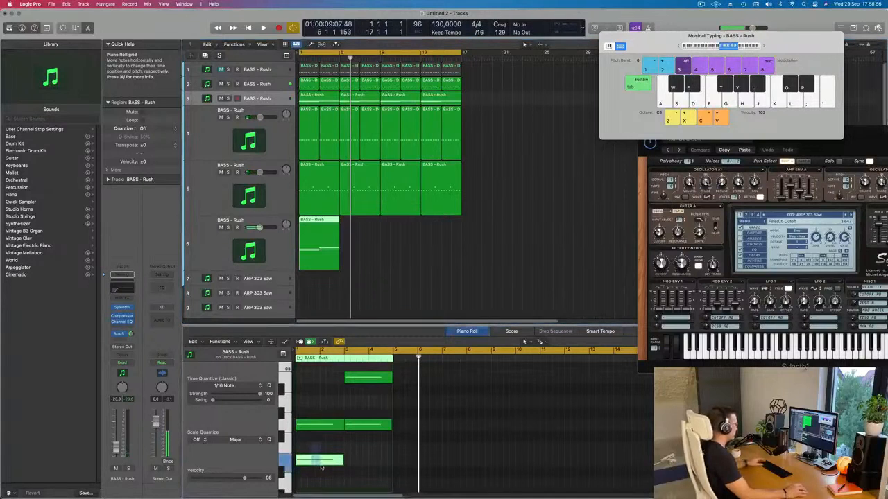
pyautogui.press('Delete')
pyautogui.click(372, 425)
pyautogui.press('Delete')
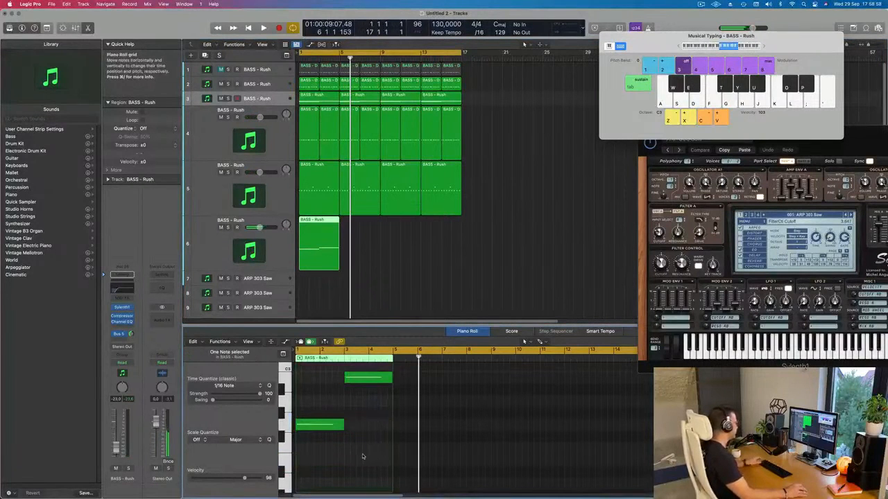
# Select track 6 and briefly play the arrangement from bar 1
pyautogui.press('space')
pyautogui.click(279, 249)
pyautogui.press('space')
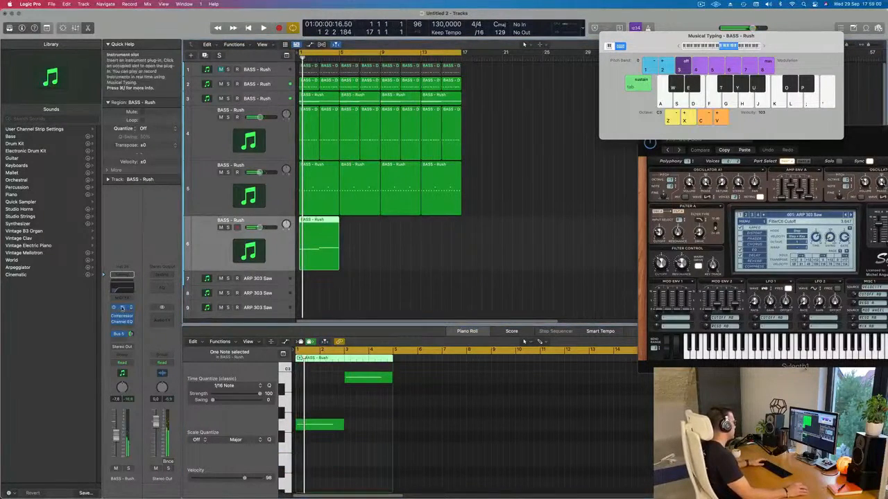
pyautogui.click(121, 307)
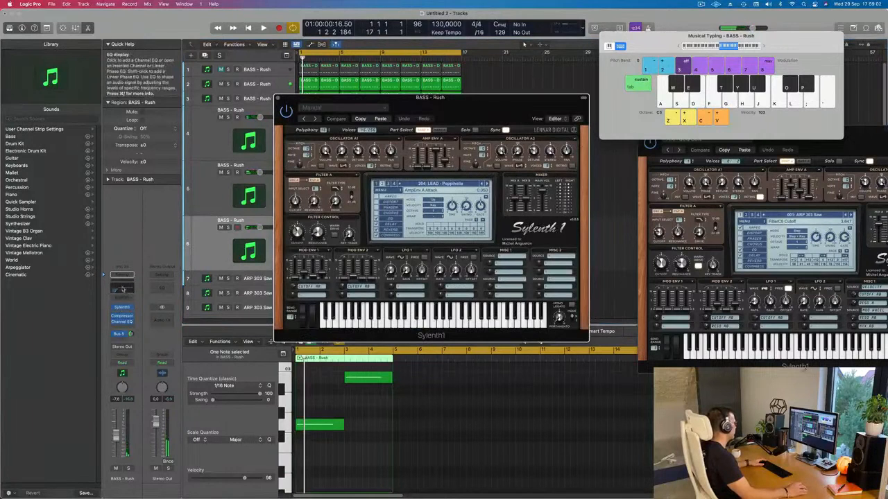
pyautogui.click(122, 290)
pyautogui.moveTo(399, 232); pyautogui.dragTo(297, 231)
pyautogui.click(275, 98)
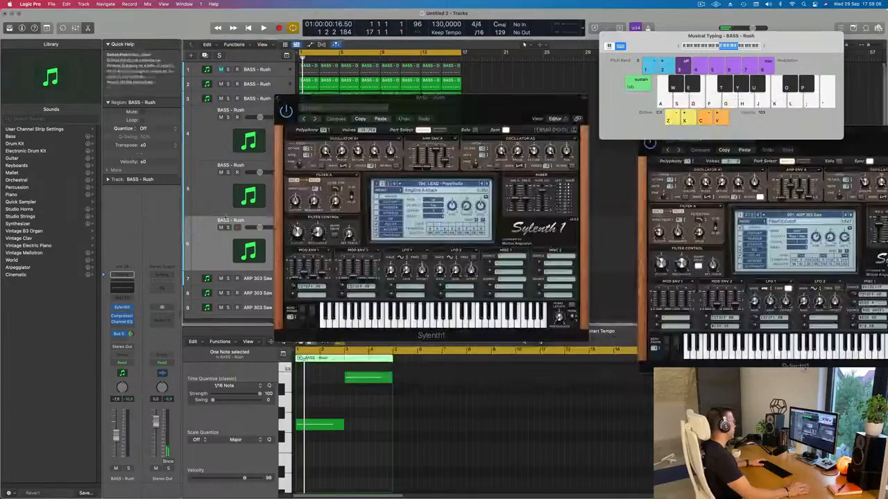
# Start playback and open the lead preset list in track 6's Sylenth1
pyautogui.press('space')
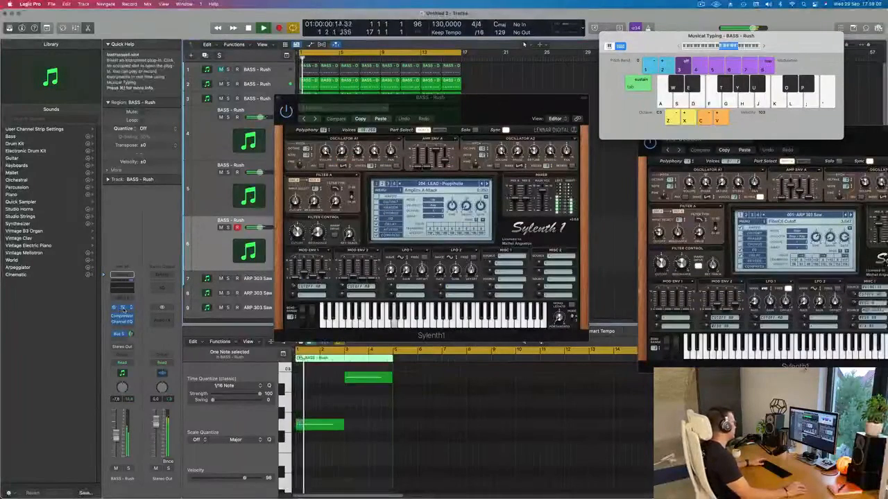
pyautogui.click(122, 307)
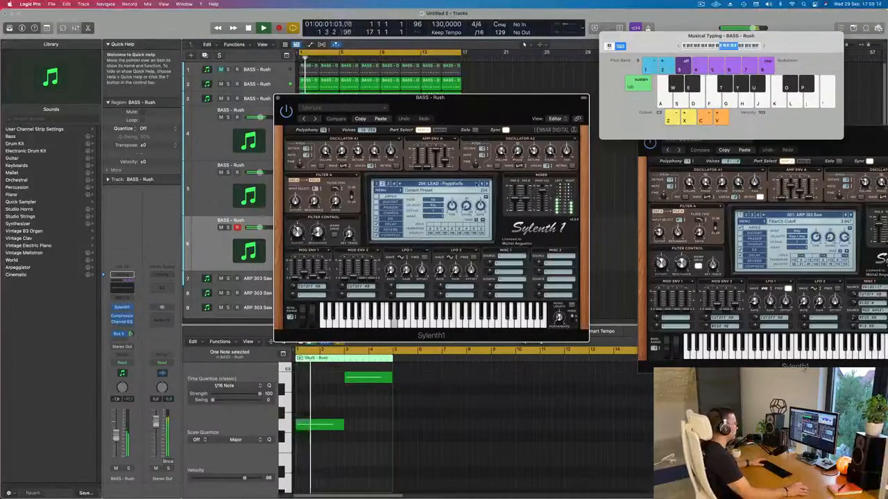
pyautogui.click(457, 183)
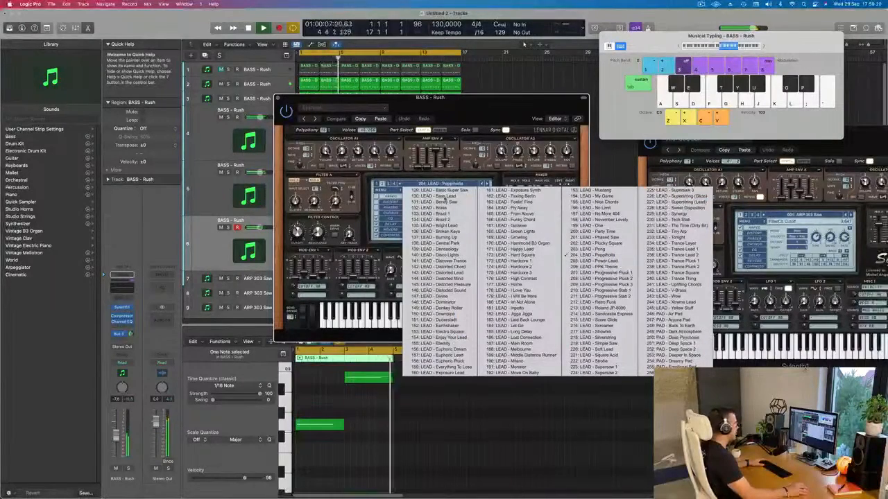
# Load BASS - Tonight Bass, then FX - 90's Swoosh, in track 6's Sylenth1 and restart playback to audition it
pyautogui.click(378, 185)
pyautogui.click(377, 184)
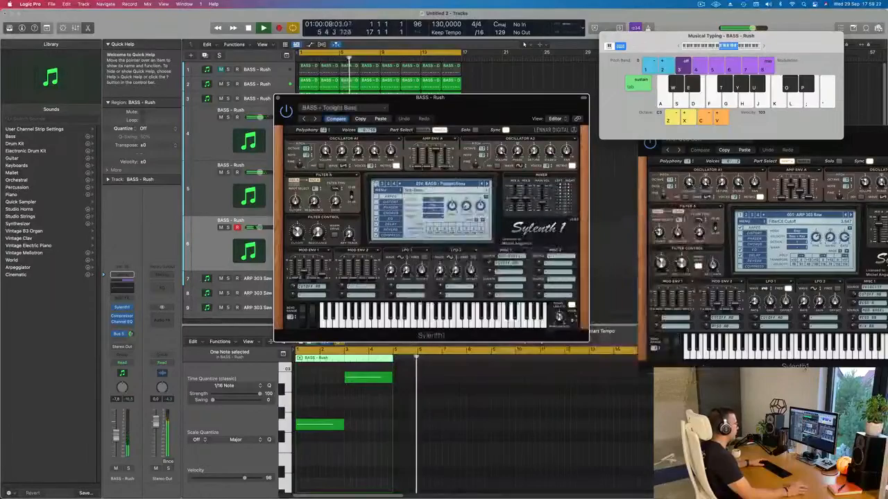
pyautogui.click(426, 185)
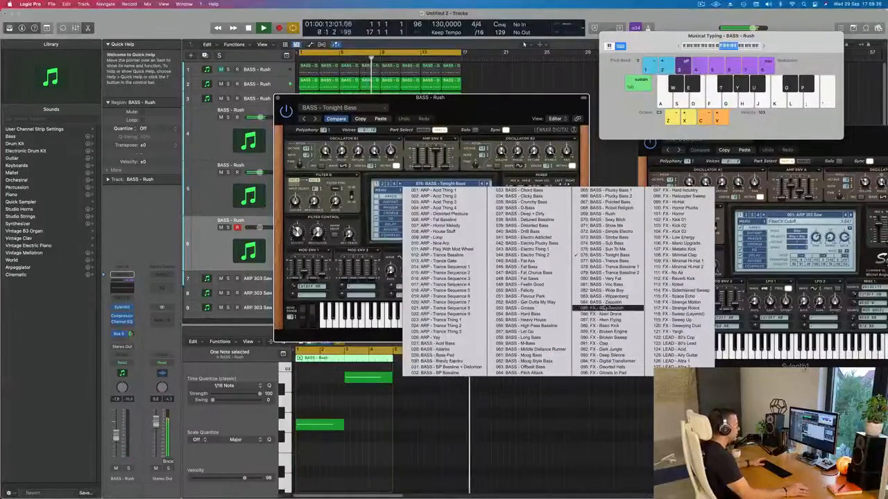
pyautogui.click(604, 307)
pyautogui.press('space')
pyautogui.moveTo(490, 103); pyautogui.dragTo(474, 127)
pyautogui.press('space')
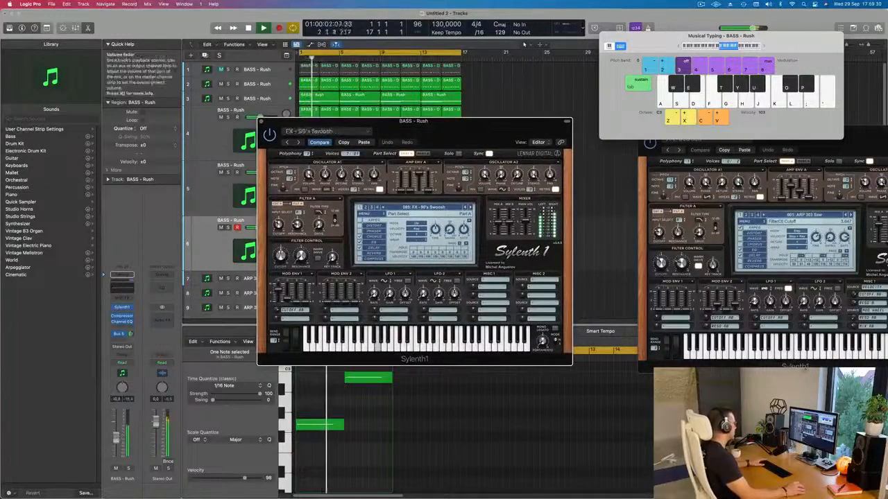
# Audition the FX presets one by one in track 6's synth, from Alien Drone forward to Low Energy
pyautogui.click(470, 206)
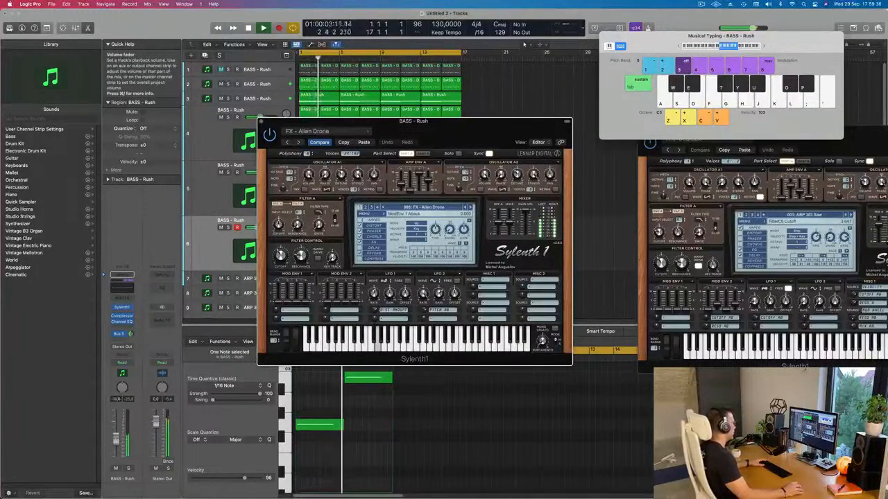
pyautogui.click(470, 206)
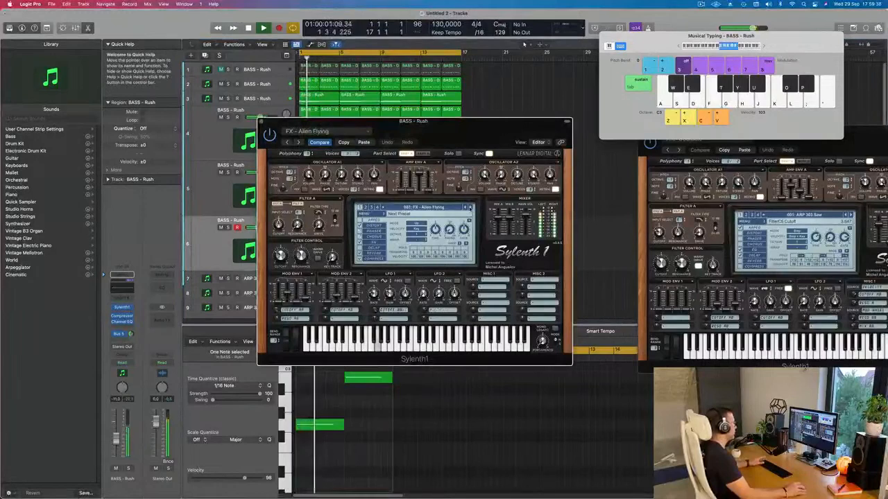
pyautogui.click(469, 207)
pyautogui.click(469, 206)
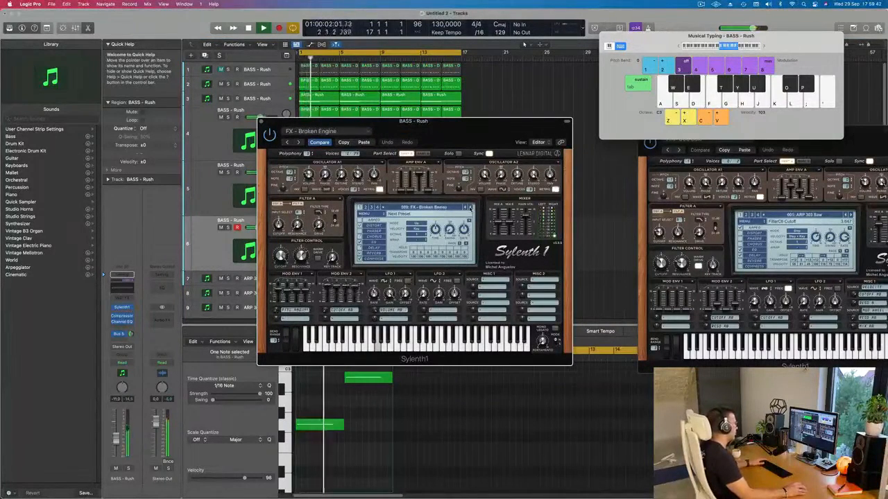
pyautogui.click(469, 207)
pyautogui.click(469, 206)
pyautogui.click(469, 206)
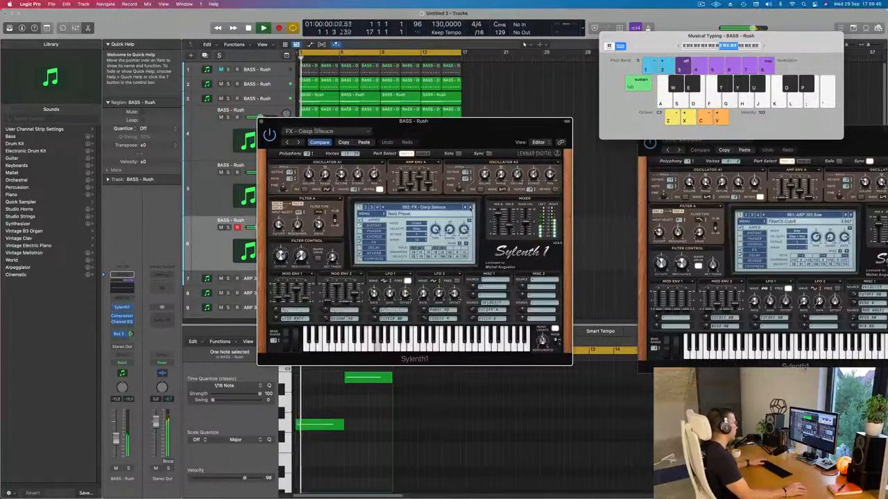
pyautogui.click(469, 206)
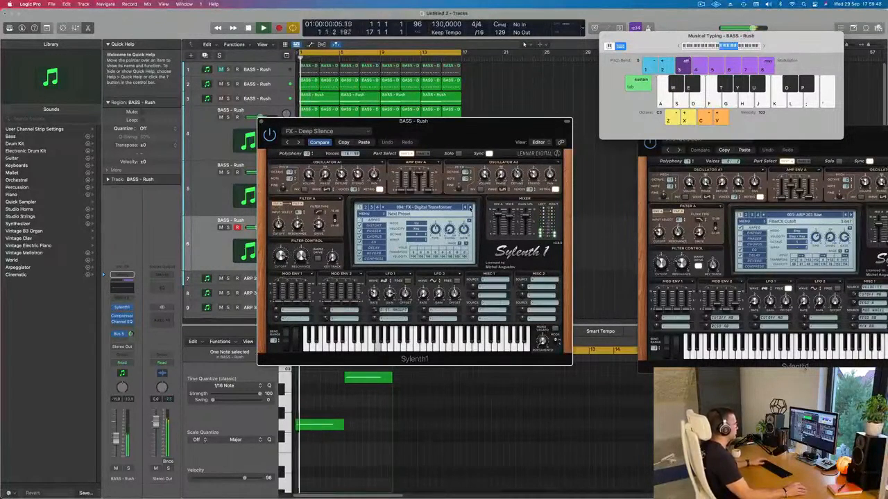
pyautogui.click(469, 206)
pyautogui.click(469, 207)
pyautogui.click(470, 207)
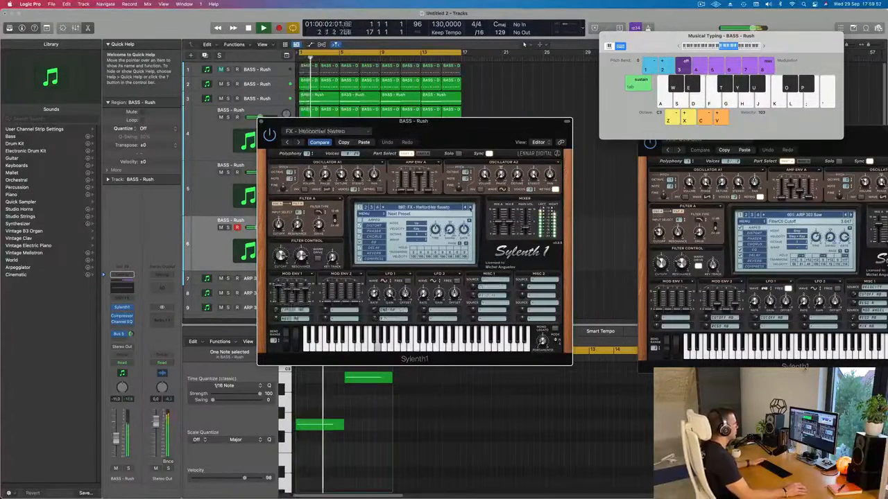
pyautogui.click(469, 207)
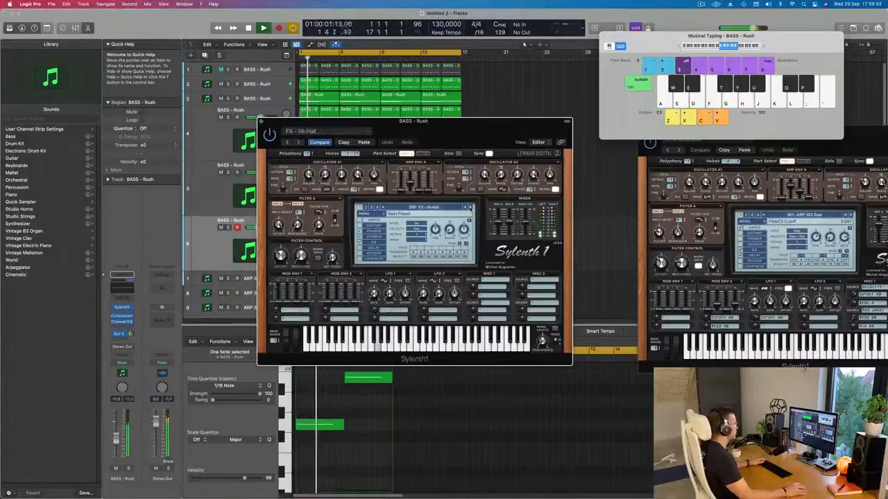
pyautogui.click(470, 206)
pyautogui.click(469, 207)
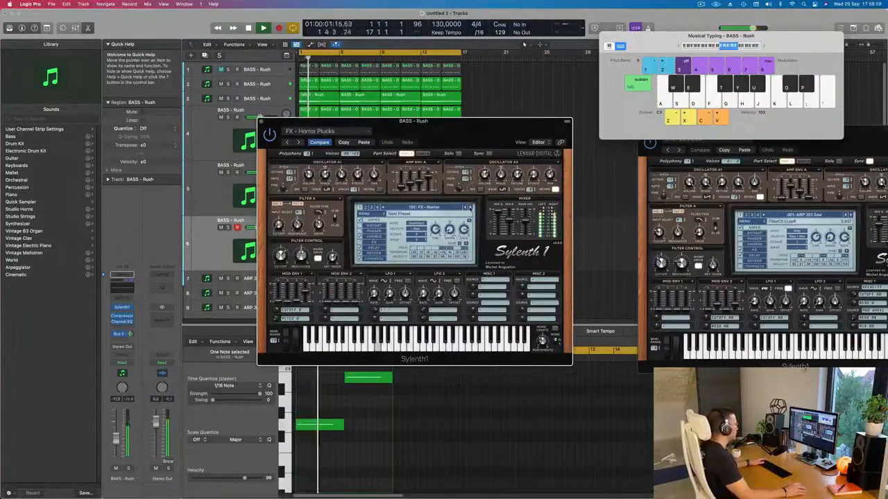
pyautogui.click(469, 206)
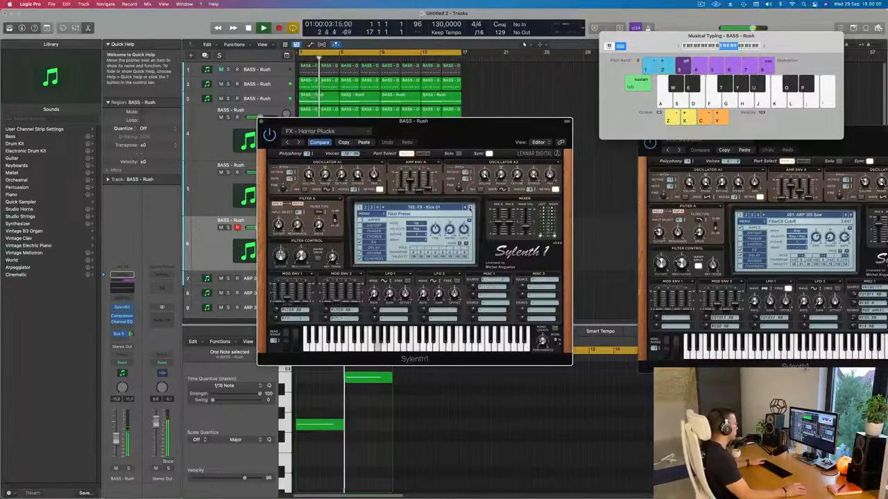
pyautogui.click(470, 207)
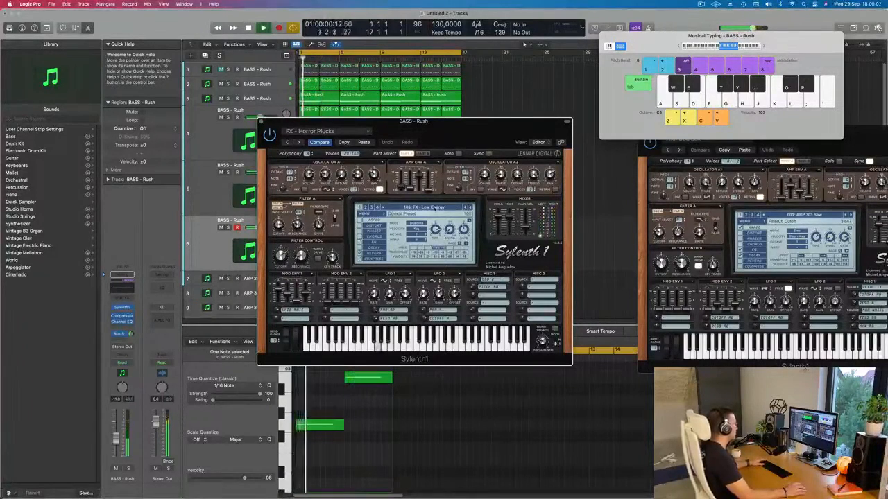
# Load the FX - Yargh preset in track 6's synth and raise the track's volume to -7.6 dB
pyautogui.click(435, 207)
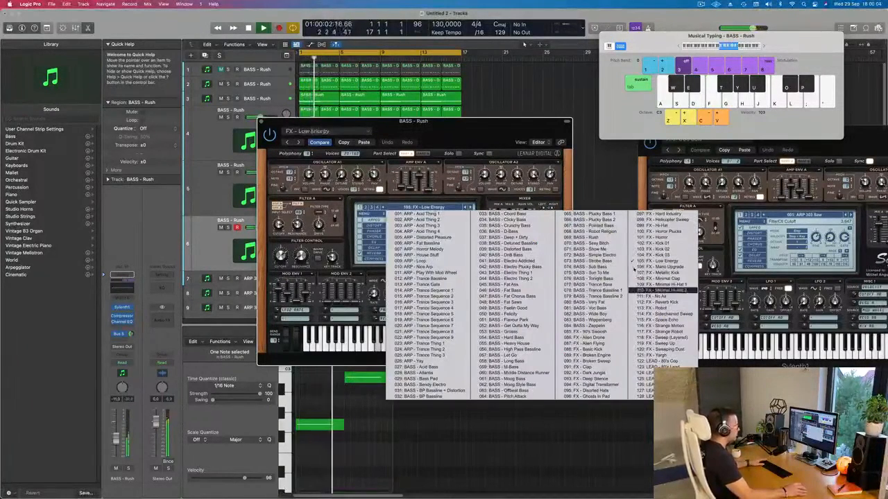
pyautogui.click(676, 355)
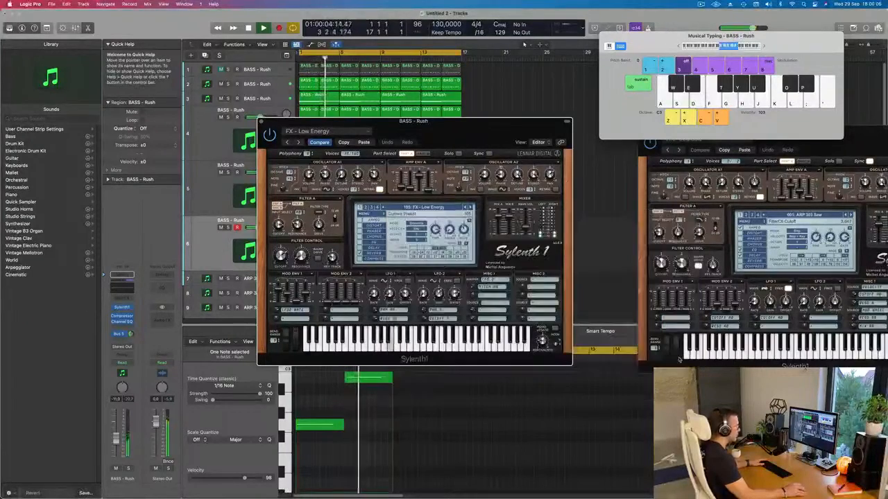
pyautogui.moveTo(490, 132); pyautogui.dragTo(537, 134)
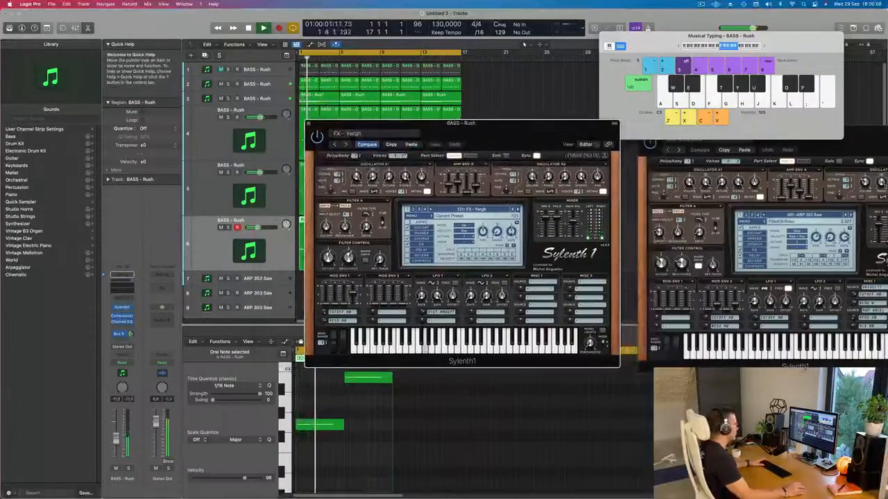
pyautogui.moveTo(117, 439); pyautogui.dragTo(117, 435)
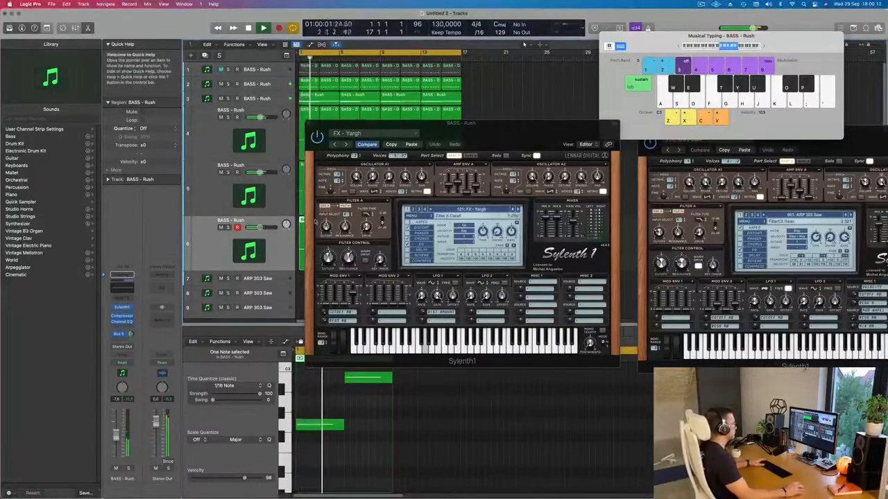
# Choose the FX - Sweeping Dust preset for track 6, comparing it with FX - Sweep Up during playback
pyautogui.moveTo(518, 133); pyautogui.dragTo(579, 167)
pyautogui.click(575, 244)
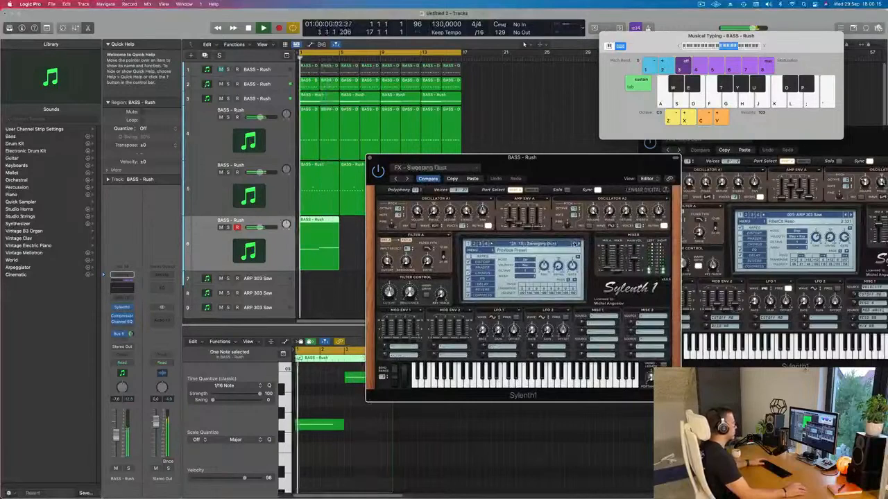
pyautogui.click(575, 243)
pyautogui.press('space')
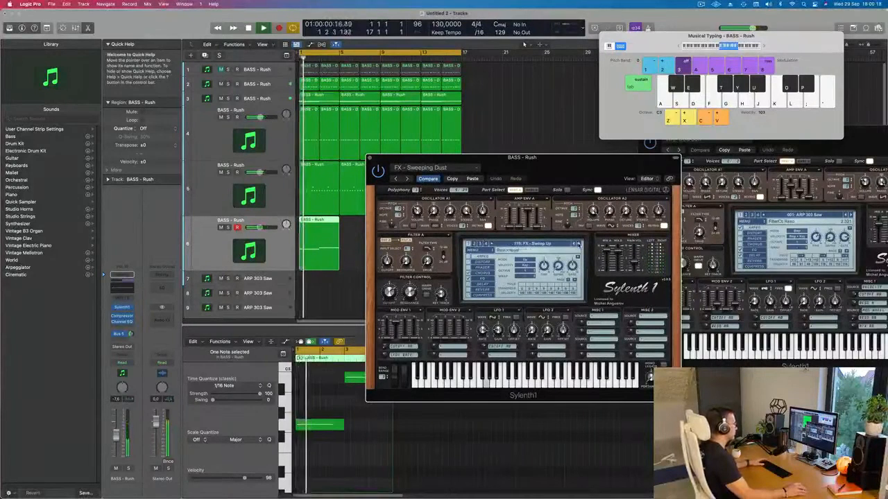
pyautogui.click(578, 244)
pyautogui.press('space')
pyautogui.press('space')
# Lower track 6's volume to about -13.6 dB and move the synth window clear of the arrangement
pyautogui.moveTo(565, 178); pyautogui.dragTo(591, 160)
pyautogui.moveTo(115, 436); pyautogui.dragTo(117, 444)
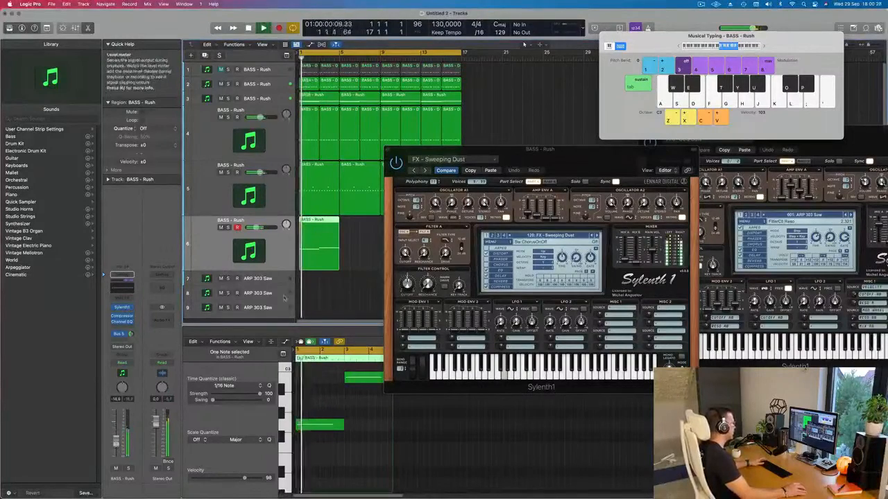
pyautogui.moveTo(443, 150); pyautogui.dragTo(638, 159)
# Repeat track 6's region until four consecutive regions fill the cycle range up to bar 17, undoing the extra repeat
pyautogui.click(317, 251)
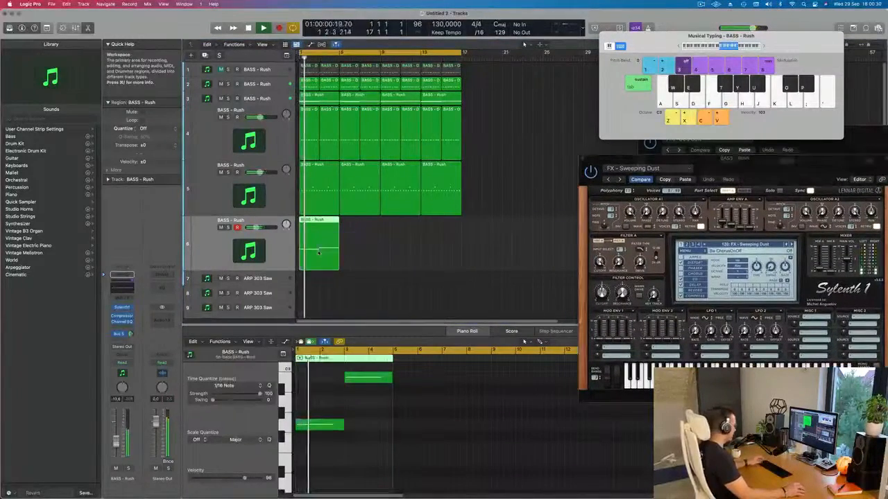
pyautogui.press('super+r')
pyautogui.press('super+r')
pyautogui.press('super+r')
pyautogui.press('super+r')
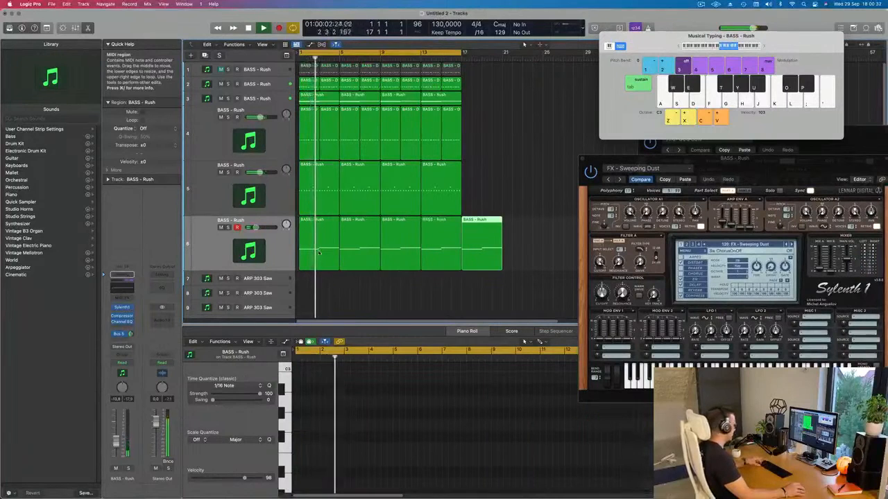
pyautogui.press('super+z')
# Duplicate track 6 and fill the new track up to bar 17 with four copies of its first region
pyautogui.click(210, 243)
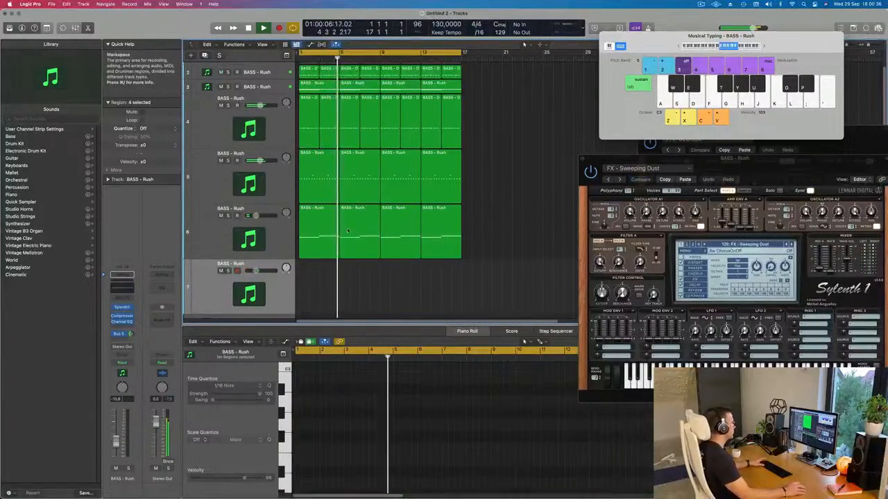
pyautogui.press('Return')
pyautogui.click(309, 226)
pyautogui.moveTo(310, 223); pyautogui.dragTo(310, 275)
pyautogui.press('super+r')
pyautogui.press('super+r')
pyautogui.press('super+r')
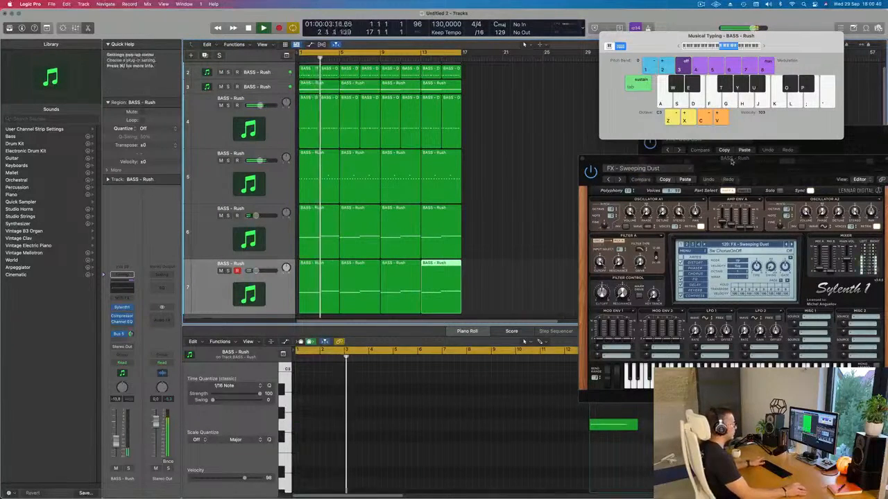
# Open Sylenth1 on track 7 and step its preset back from Sweeping Dust to FX - Strange Robot
pyautogui.click(212, 290)
pyautogui.press('Return')
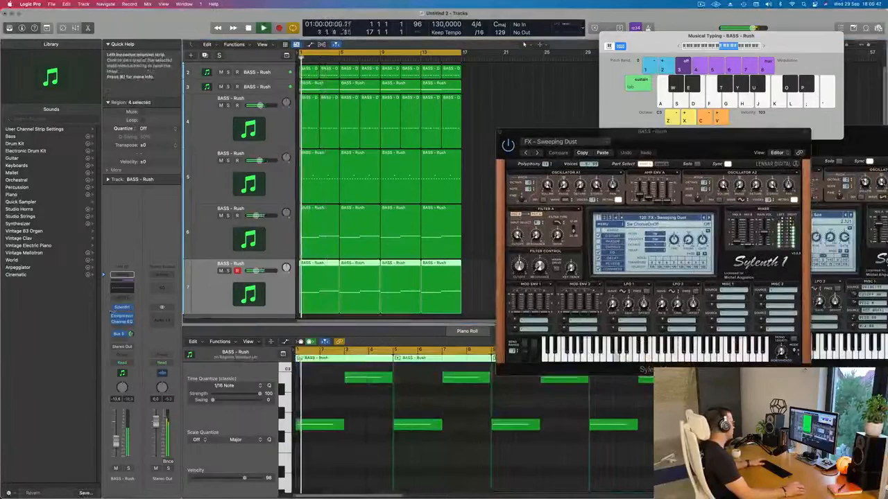
pyautogui.click(122, 307)
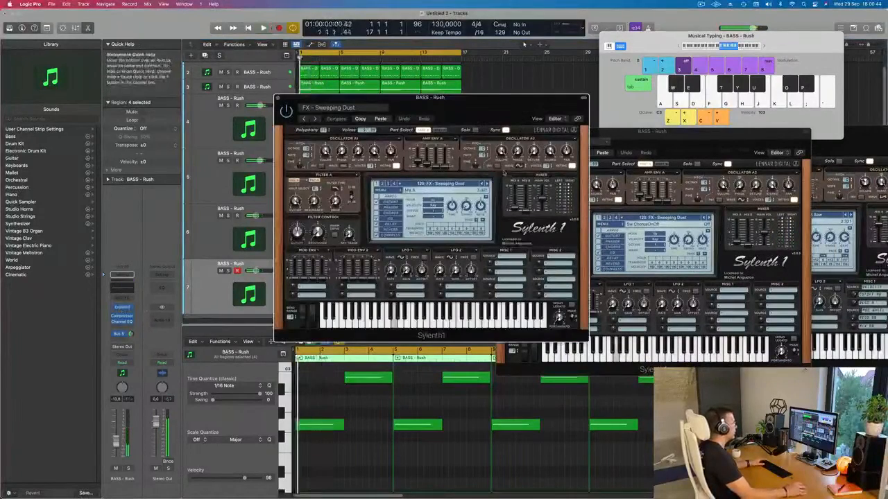
pyautogui.click(483, 184)
pyautogui.press('space')
pyautogui.click(482, 184)
pyautogui.click(483, 185)
pyautogui.click(483, 184)
pyautogui.press('space')
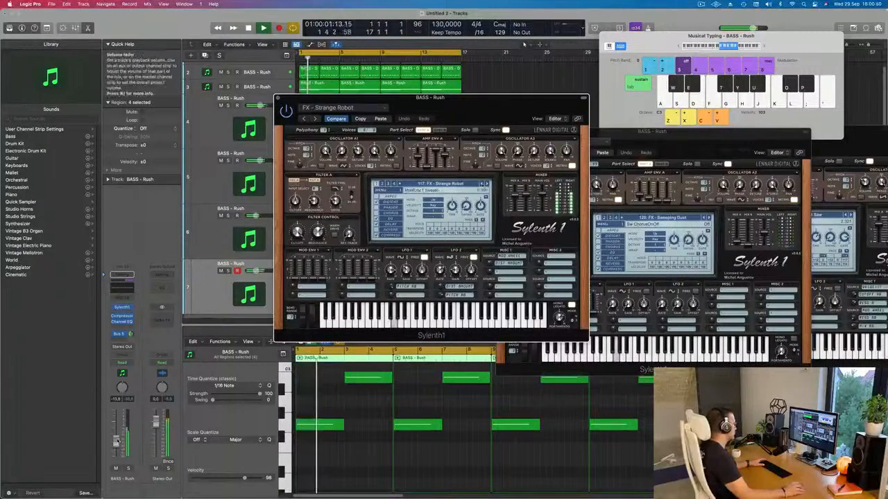
# Raise track 7's volume to -12.2 dB and restart playback
pyautogui.moveTo(259, 271); pyautogui.dragTo(257, 271)
pyautogui.press('space')
pyautogui.press('space')
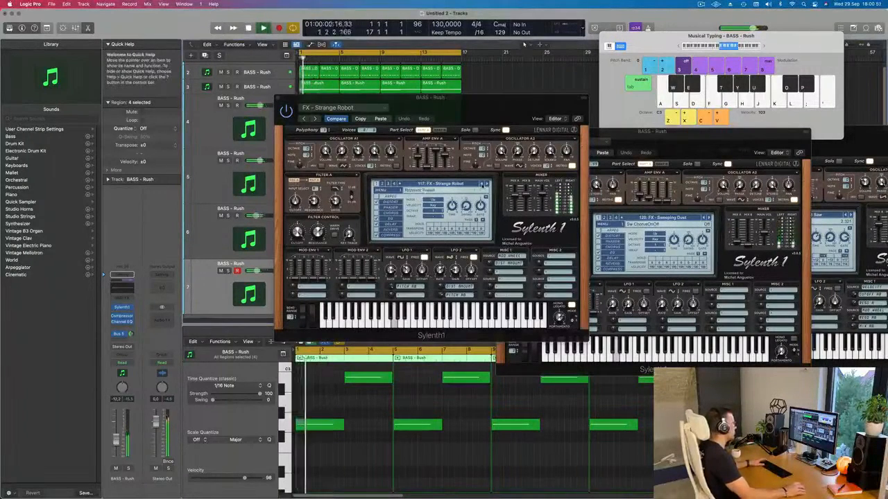
# Audition the preceding FX presets on track 7, from Strange Motion back to Low Energy
pyautogui.click(482, 185)
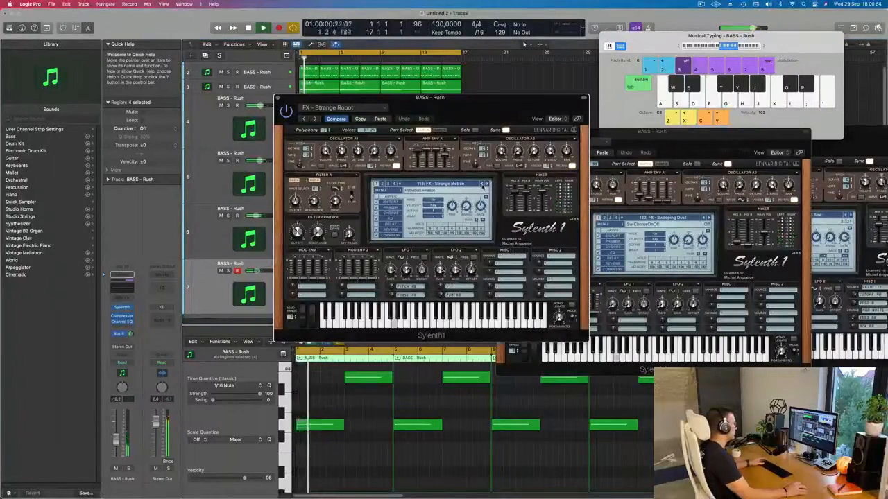
pyautogui.click(482, 184)
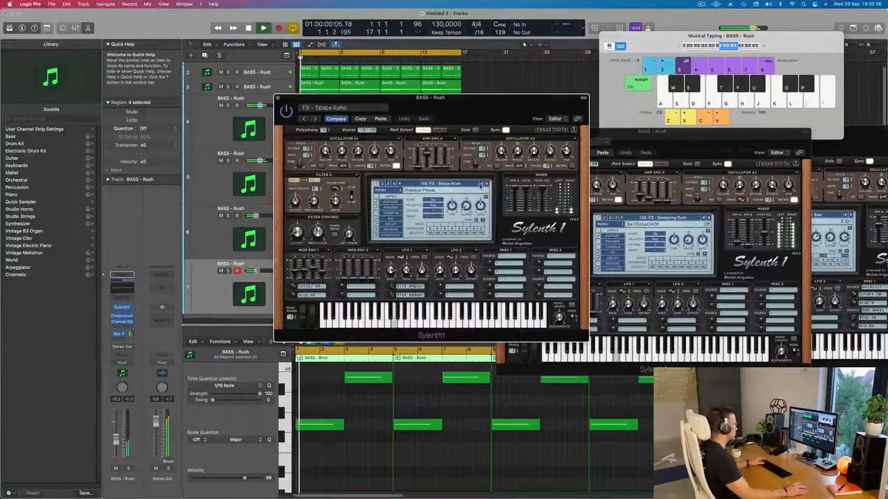
pyautogui.click(482, 185)
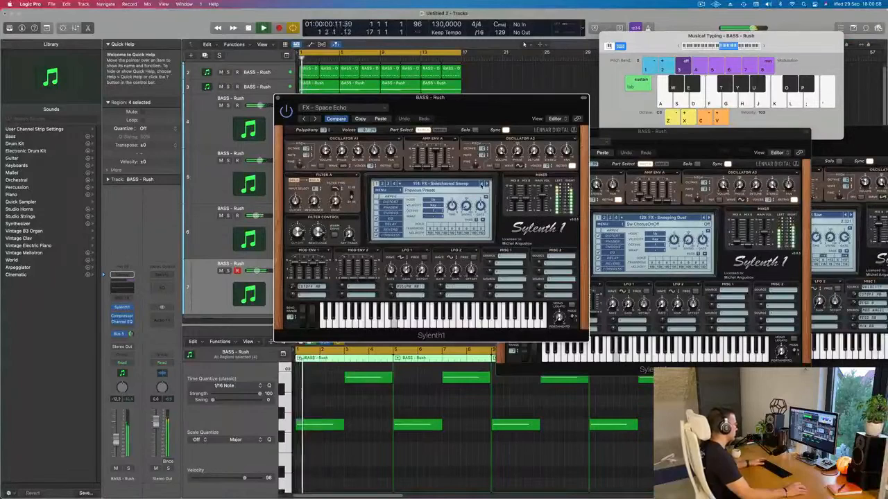
pyautogui.click(482, 184)
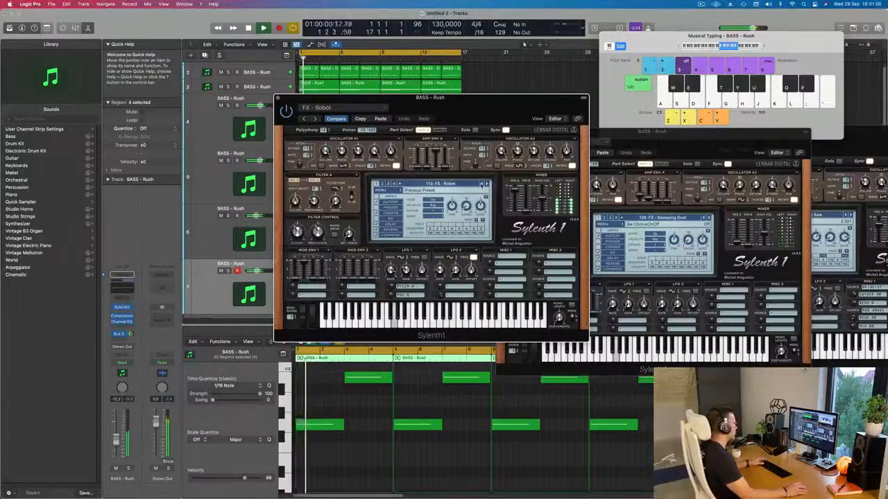
pyautogui.click(482, 184)
pyautogui.click(482, 185)
pyautogui.click(482, 185)
pyautogui.click(481, 183)
pyautogui.click(482, 184)
pyautogui.click(481, 184)
pyautogui.click(481, 184)
pyautogui.click(481, 184)
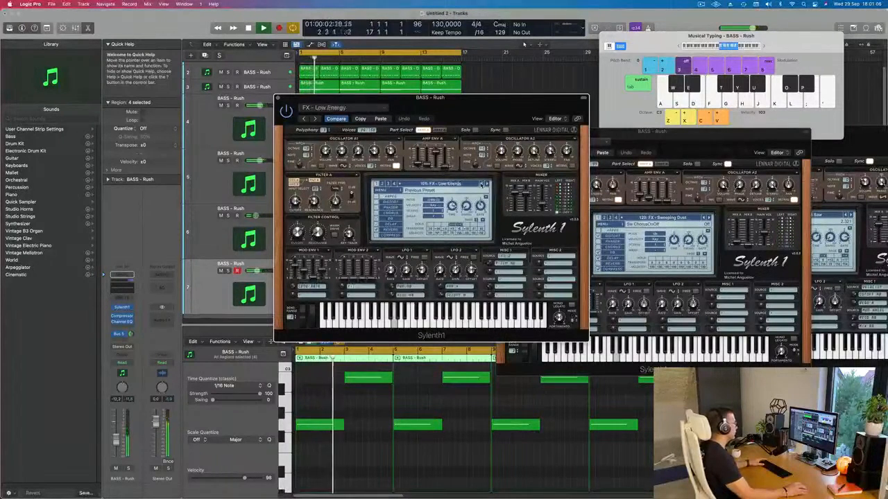
pyautogui.click(486, 185)
pyautogui.click(481, 184)
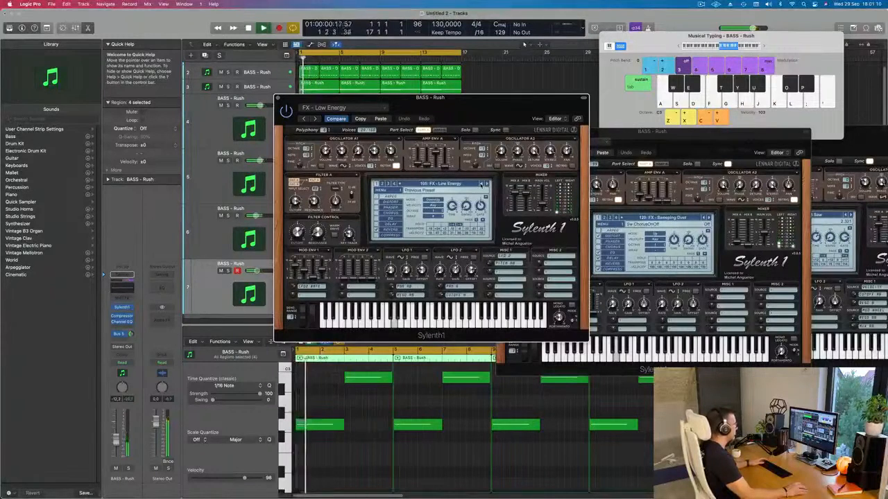
# Step track 7's Sylenth1 preset back from FX - Low Energy through the FX and BASS presets to BASS - Wippenberg
pyautogui.click(481, 184)
pyautogui.click(481, 184)
pyautogui.click(481, 184)
pyautogui.click(481, 185)
pyautogui.click(482, 185)
pyautogui.click(481, 184)
pyautogui.click(481, 185)
pyautogui.click(481, 185)
pyautogui.click(481, 185)
pyautogui.click(481, 185)
pyautogui.click(482, 184)
pyautogui.click(481, 184)
pyautogui.click(482, 184)
pyautogui.click(482, 184)
pyautogui.click(481, 184)
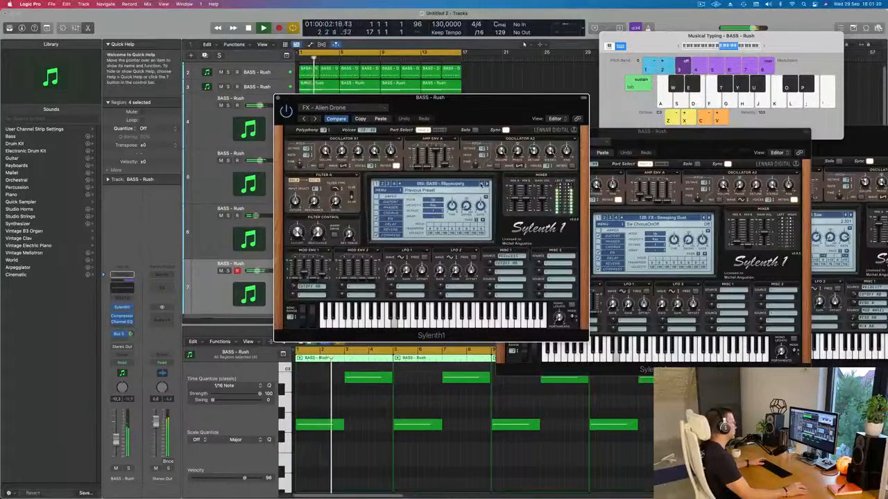
pyautogui.click(487, 184)
pyautogui.click(487, 184)
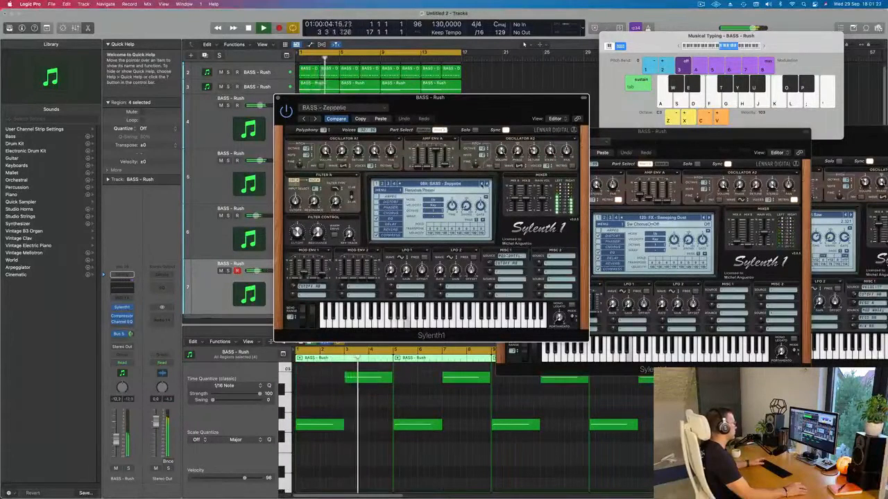
pyautogui.press('Return')
pyautogui.click(481, 184)
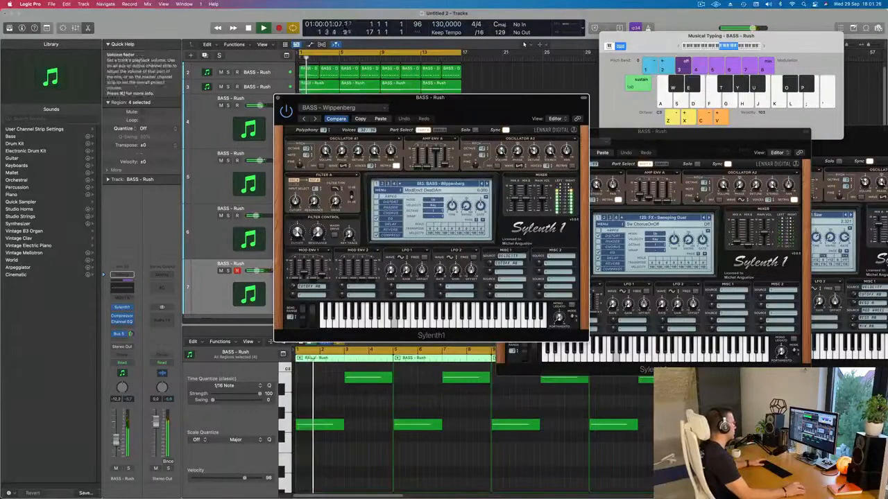
# Set track 7's volume to -12.6 dB and select its Bus 5 send while replaying the mix from the start
pyautogui.moveTo(118, 444); pyautogui.dragTo(118, 443)
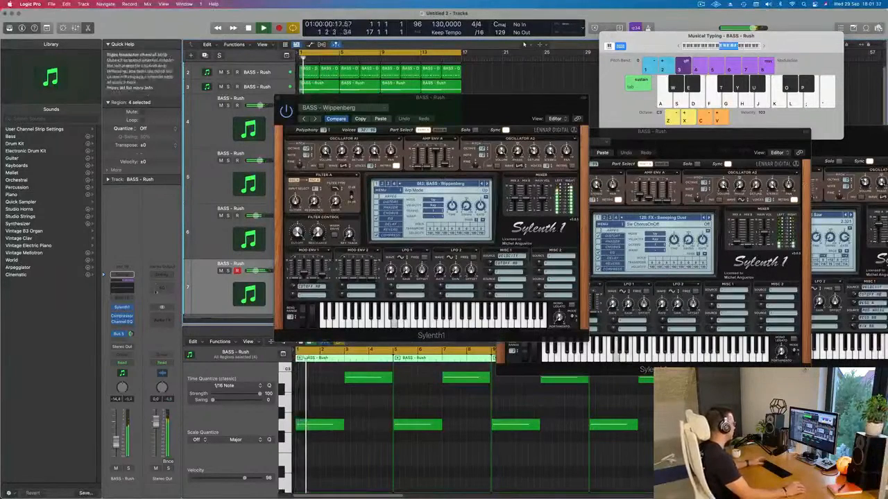
pyautogui.click(120, 334)
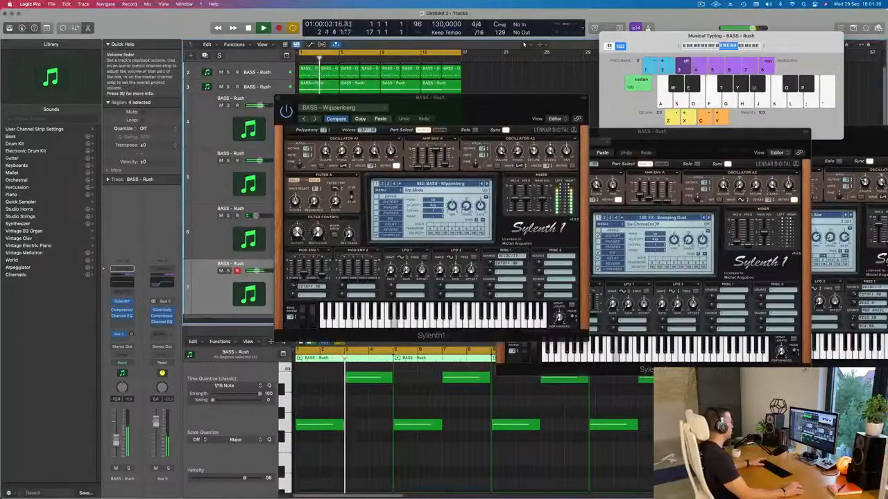
pyautogui.moveTo(471, 119); pyautogui.dragTo(543, 142)
pyautogui.press('space')
pyautogui.press('space')
pyautogui.press('space')
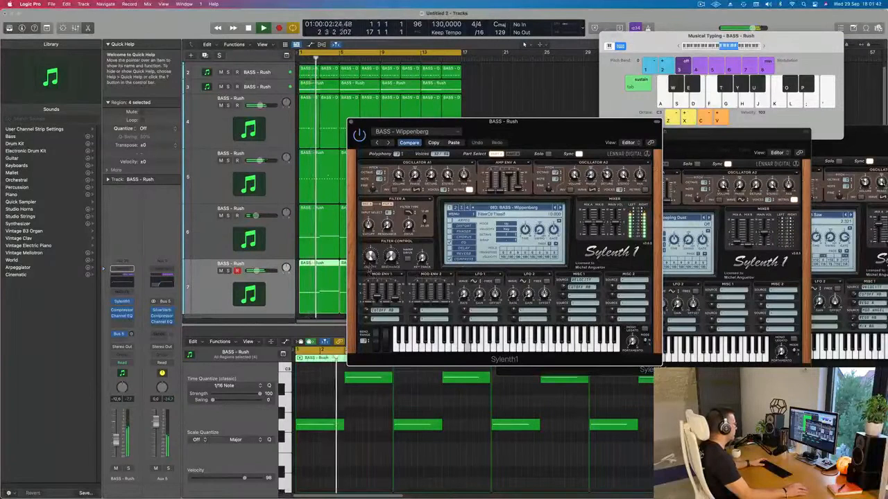
pyautogui.press('space')
pyautogui.press('space')
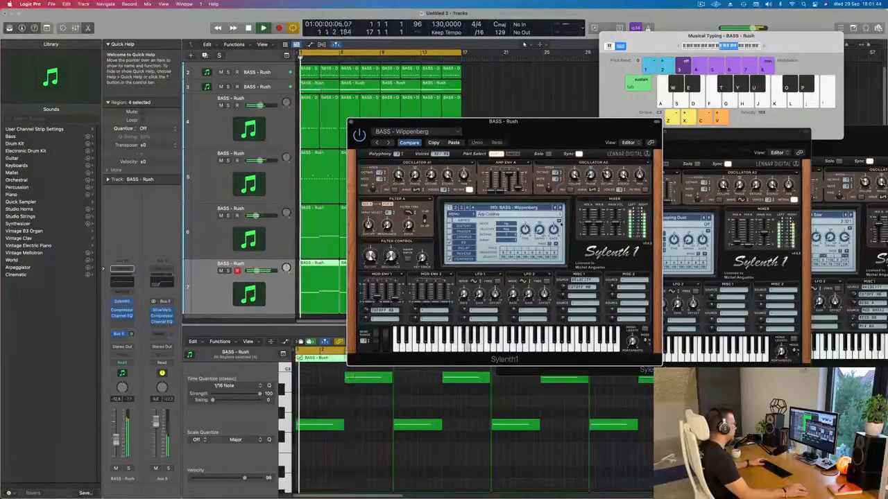
# Delete all notes in track 7's regions, play the mix without them, and undo the deletion
pyautogui.click(356, 436)
pyautogui.press('super+a')
pyautogui.press('Delete')
pyautogui.press('space')
pyautogui.press('space')
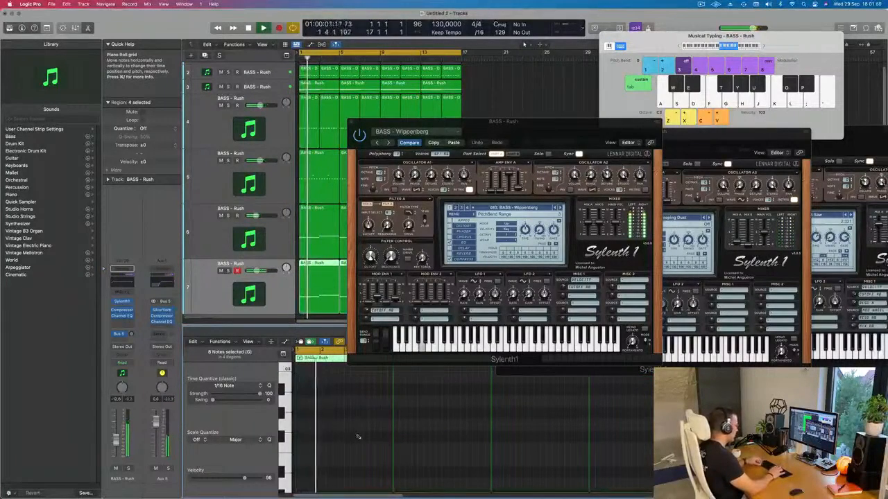
pyautogui.press('super+z')
# Audition the BASS presets preceding Wippenberg on track 7, from Wide Boy back to Sub Bass
pyautogui.moveTo(588, 134); pyautogui.dragTo(519, 124)
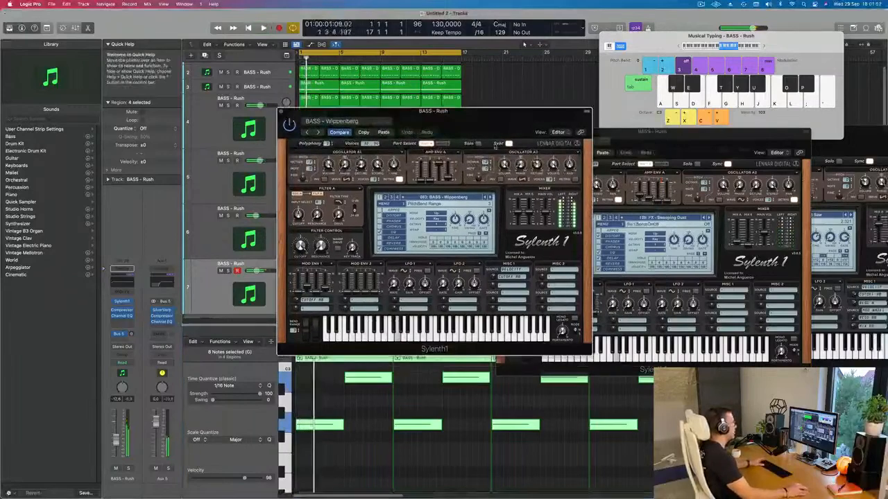
pyautogui.click(116, 440)
pyautogui.press('space')
pyautogui.press('space')
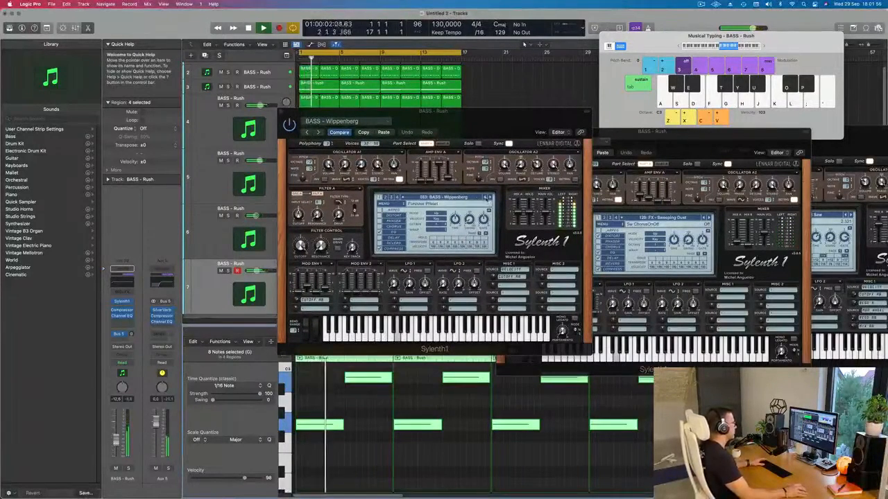
pyautogui.click(488, 198)
pyautogui.click(487, 197)
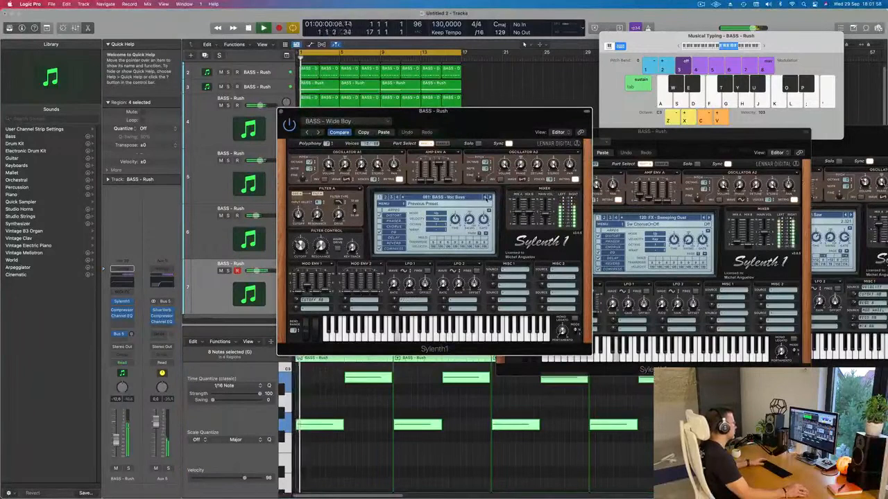
pyautogui.click(487, 197)
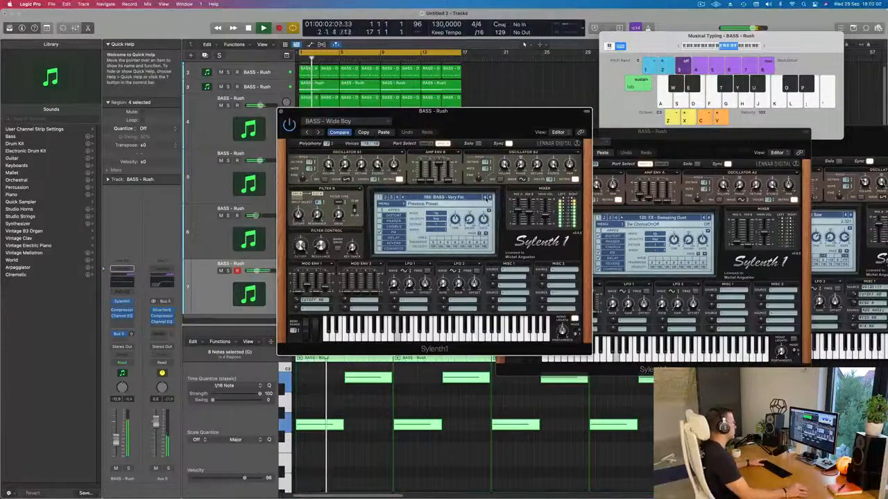
pyautogui.click(488, 198)
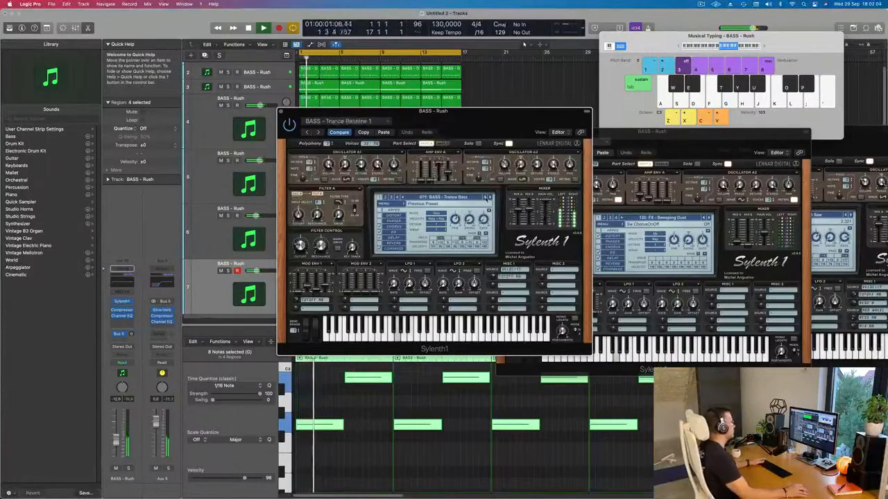
pyautogui.click(488, 198)
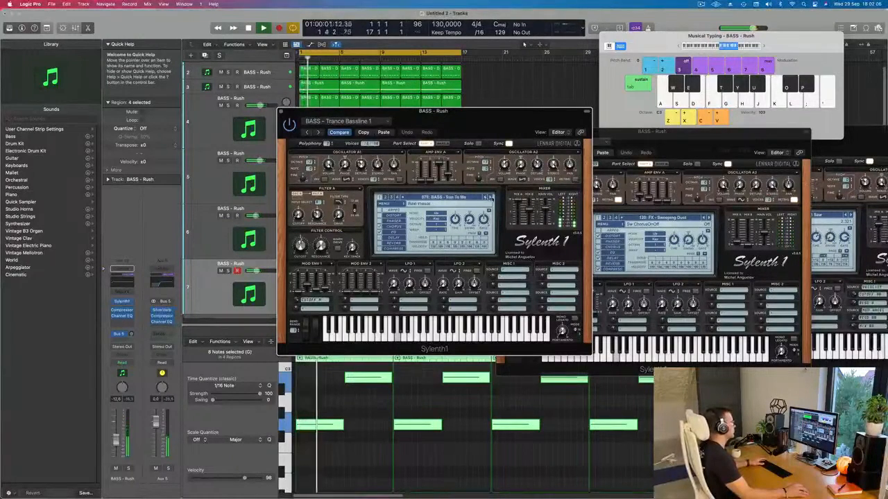
pyautogui.click(489, 198)
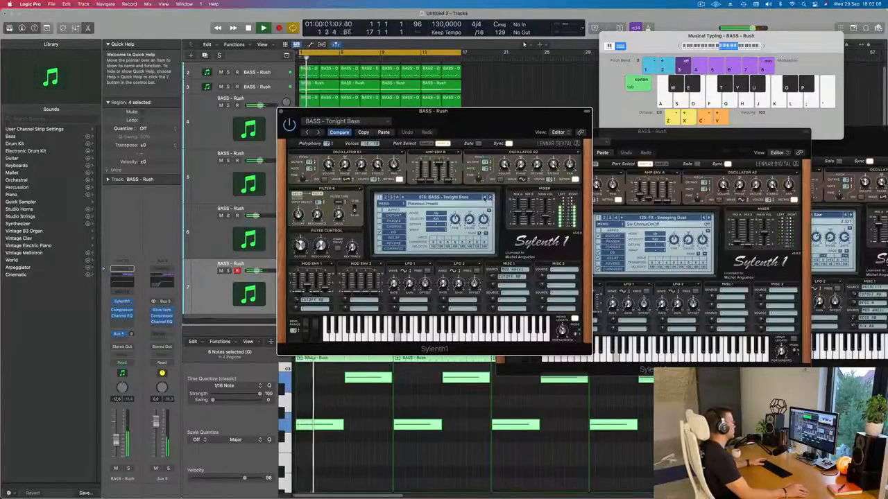
pyautogui.click(487, 198)
pyautogui.click(485, 198)
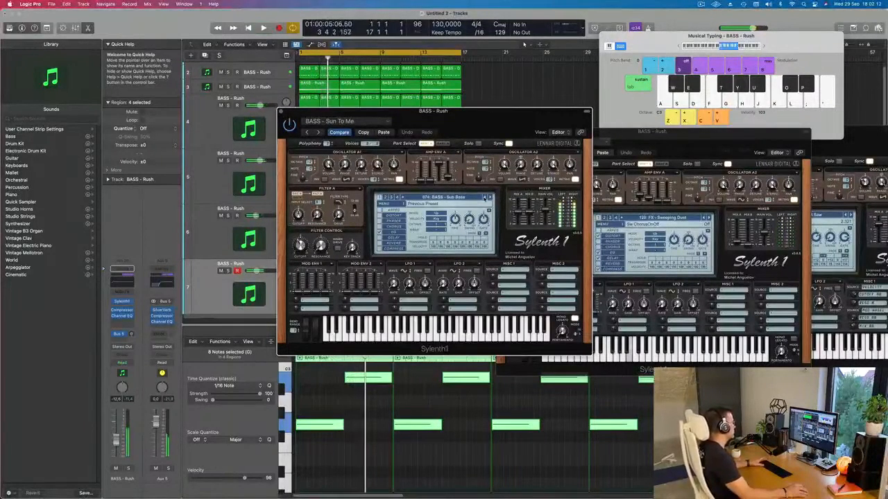
# Insert an Arpeggiator MIDI effect on track 7 and arrange its window beside the Sylenth1 window
pyautogui.click(124, 292)
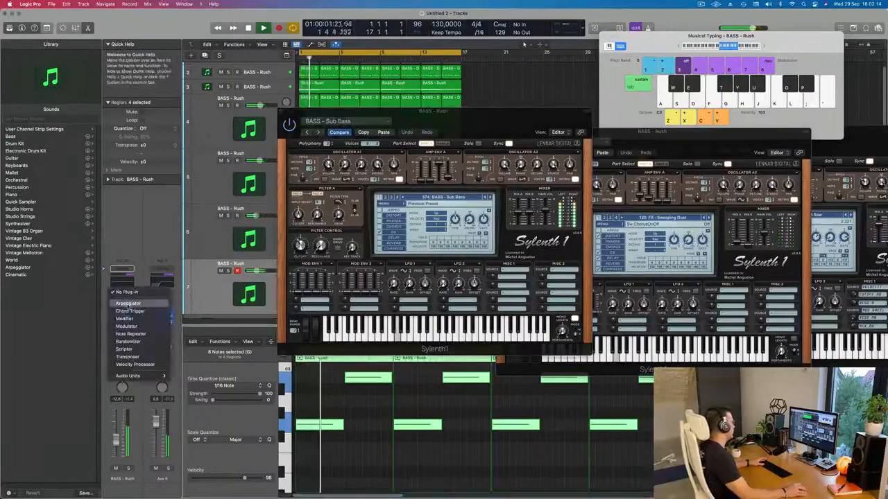
pyautogui.click(129, 304)
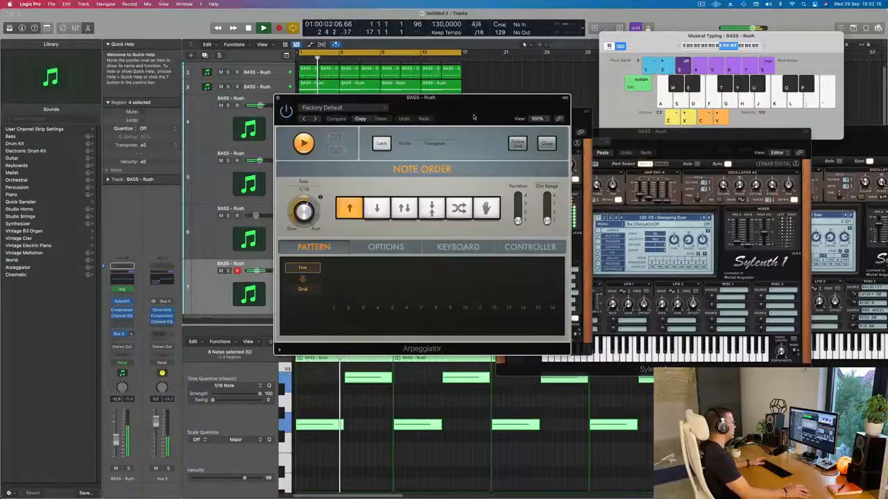
pyautogui.moveTo(475, 116); pyautogui.dragTo(757, 111)
pyautogui.moveTo(501, 121); pyautogui.dragTo(490, 137)
# Audition track 7's BASS presets forward from Sub Bass with the Arpeggiator active and settle on BASS - Wippenberg
pyautogui.click(479, 214)
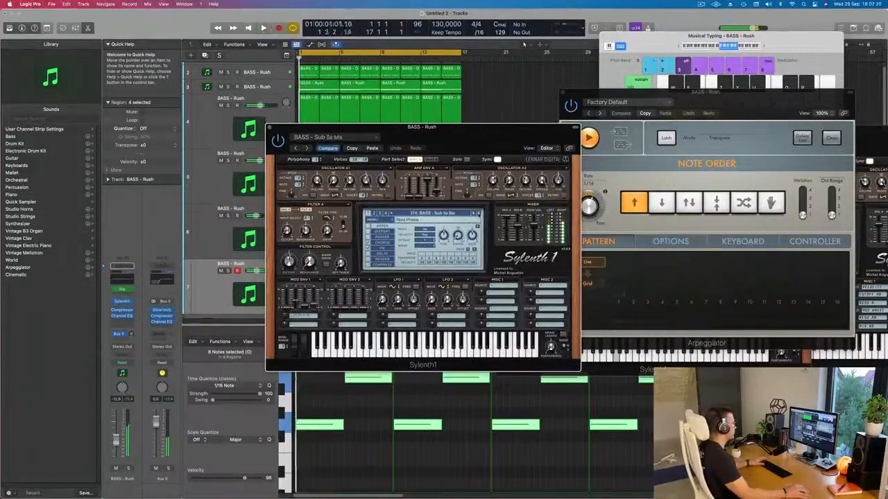
pyautogui.click(478, 214)
pyautogui.click(478, 214)
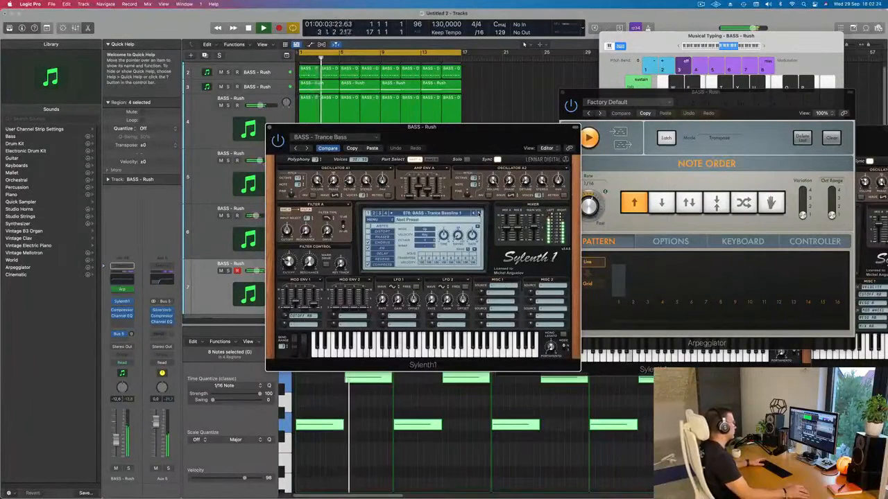
pyautogui.click(478, 213)
pyautogui.click(478, 214)
pyautogui.click(478, 214)
pyautogui.click(478, 214)
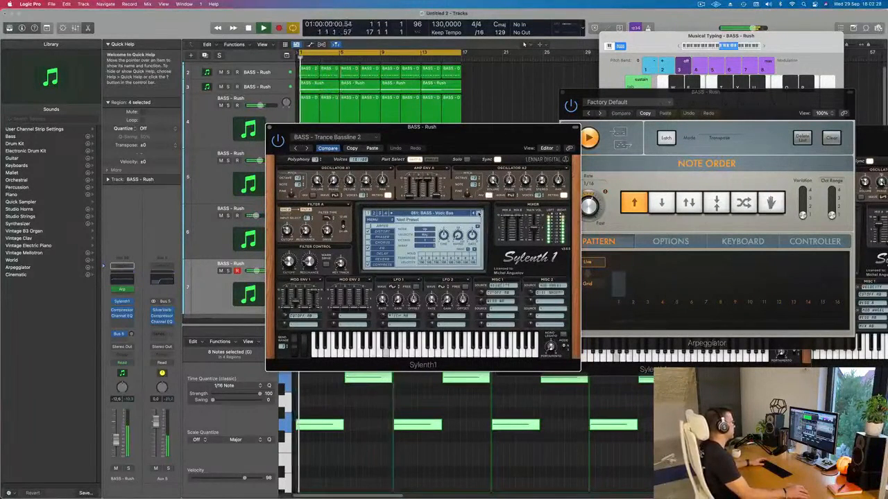
pyautogui.click(478, 213)
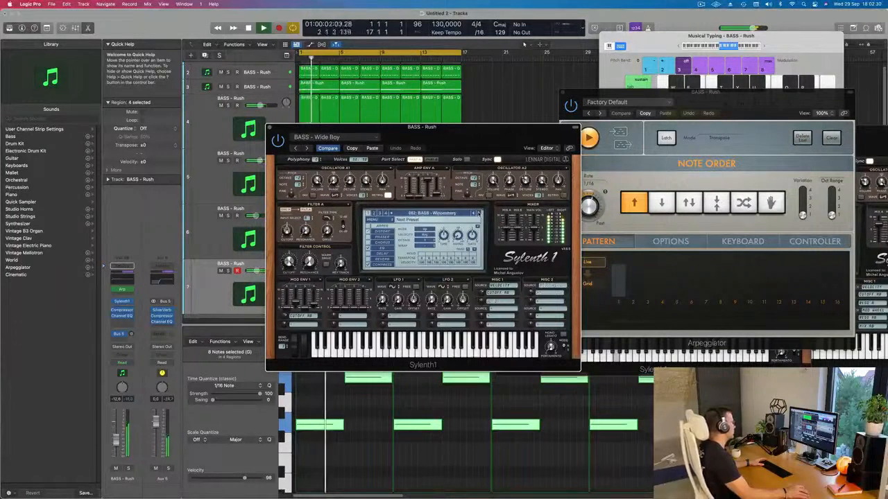
# Raise track 7's volume slightly while the mix plays from the start, and close its Sylenth1 window
pyautogui.moveTo(483, 140); pyautogui.dragTo(620, 143)
pyautogui.press('Return')
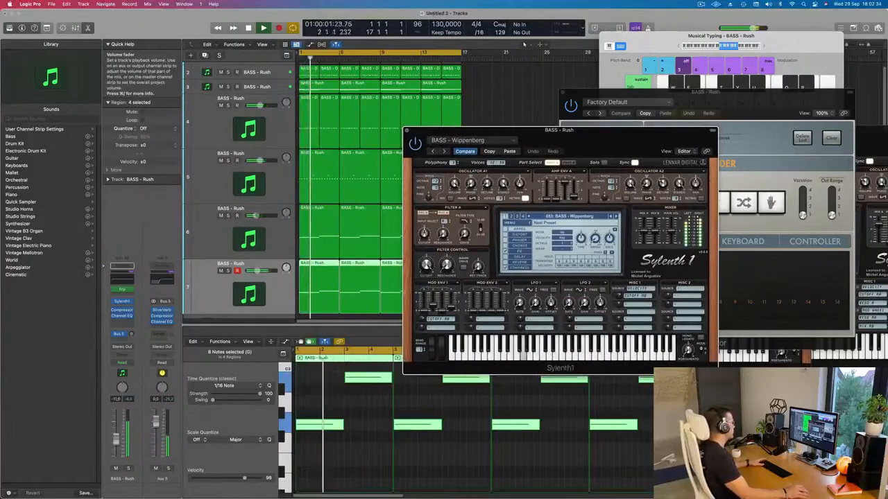
pyautogui.moveTo(606, 149); pyautogui.dragTo(466, 233)
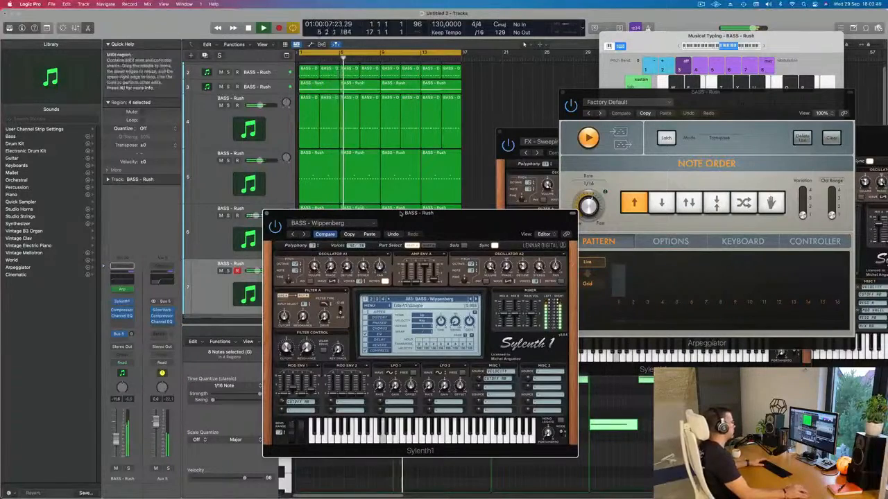
pyautogui.moveTo(445, 214); pyautogui.dragTo(467, 208)
pyautogui.press('space')
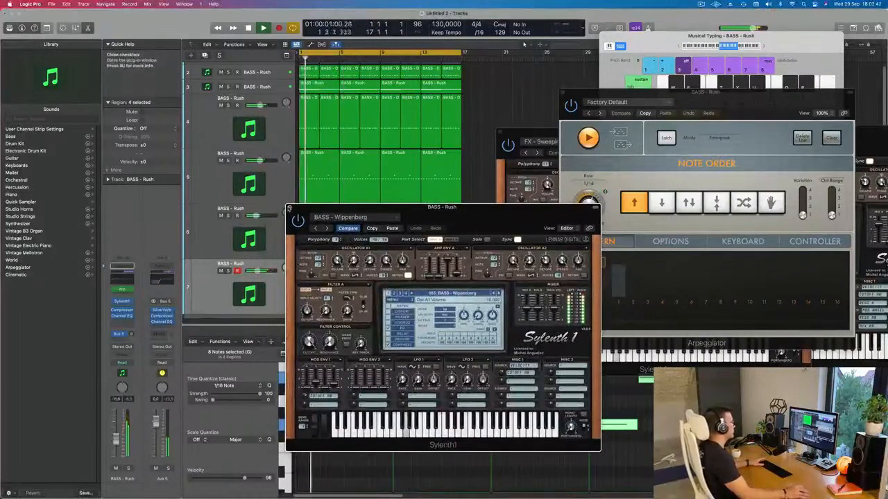
pyautogui.click(289, 208)
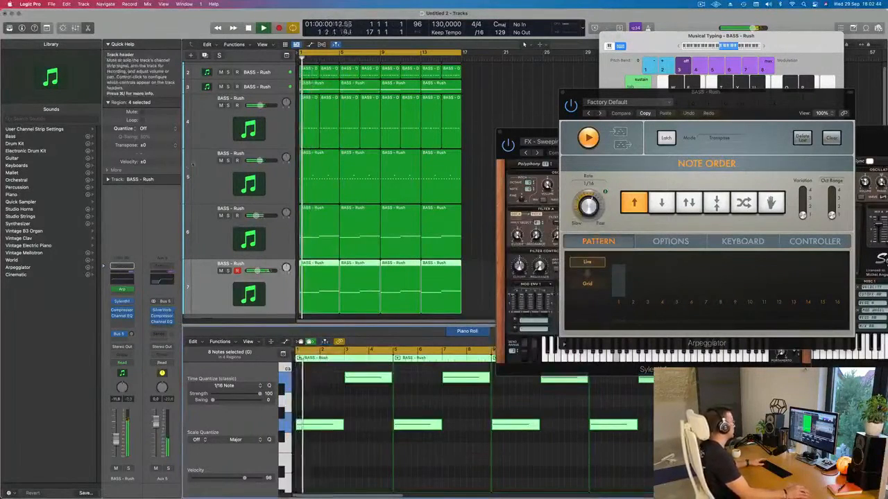
# Mute tracks 3 and 5, and set the filter cutoff to 1.270 in track 4's Sylenth1
pyautogui.click(221, 160)
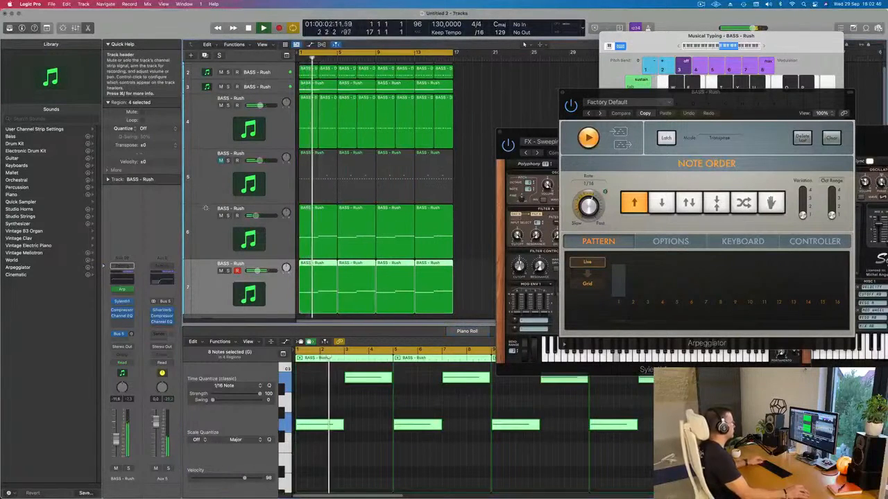
pyautogui.click(206, 128)
pyautogui.press('Return')
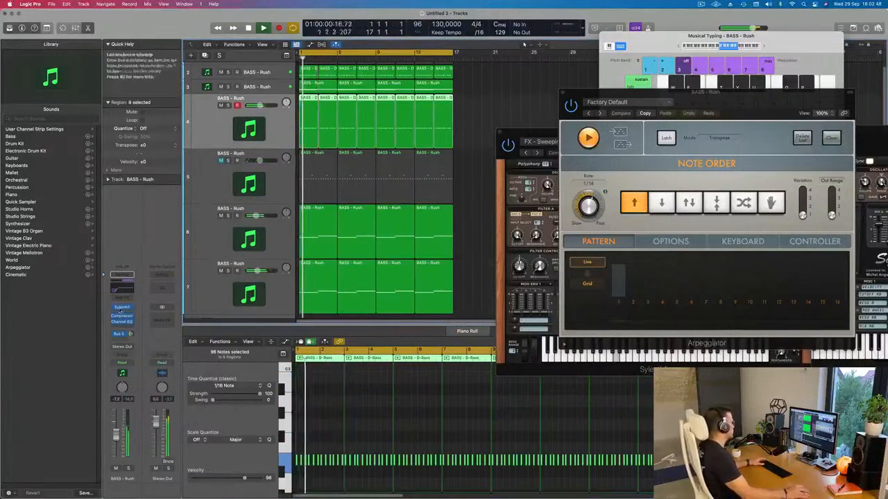
pyautogui.click(121, 307)
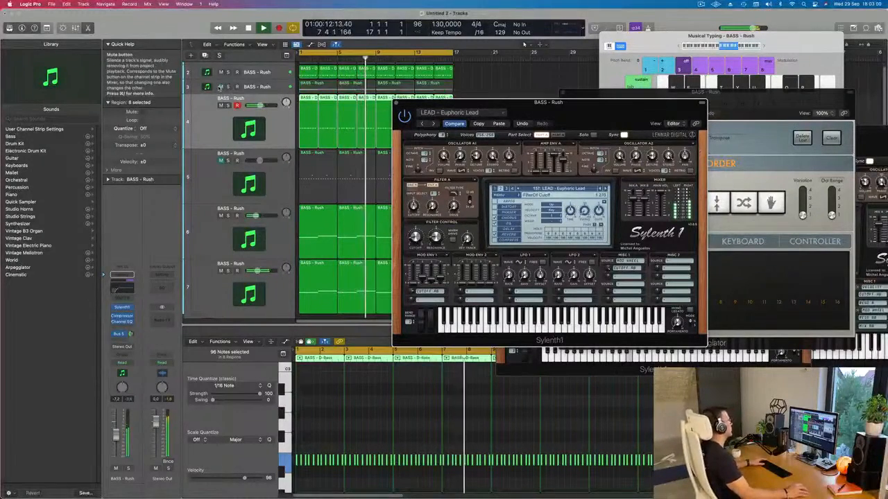
pyautogui.moveTo(455, 101); pyautogui.dragTo(564, 83)
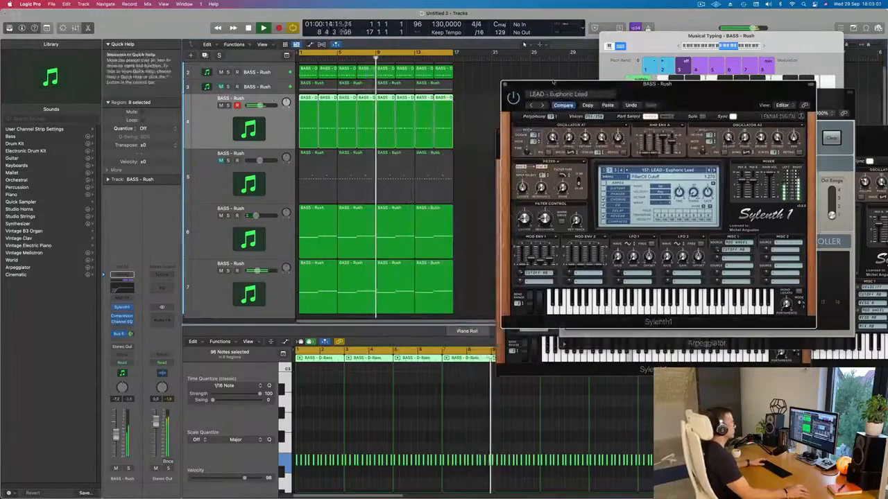
pyautogui.click(504, 84)
# Solo track 6 to hear it alone, and remove the solo to play the mix again from the start
pyautogui.scroll(-4, 466, 177)
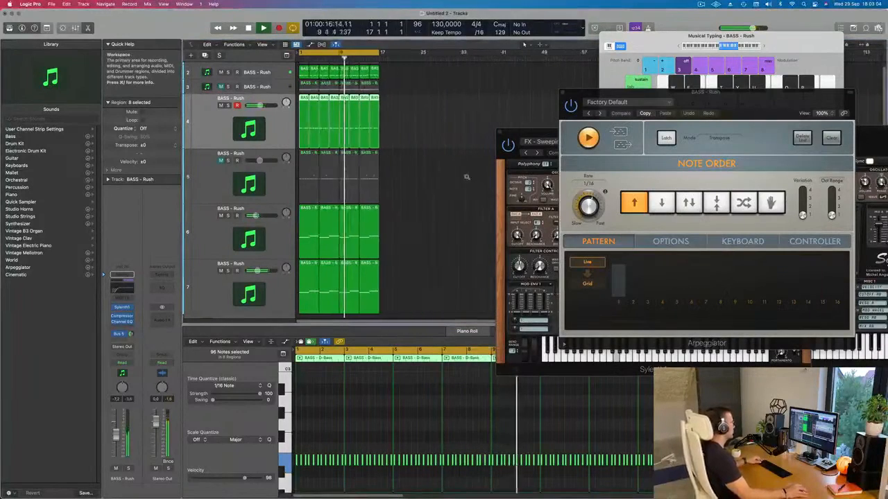
pyautogui.scroll(-7, 466, 177)
pyautogui.scroll(4, 426, 180)
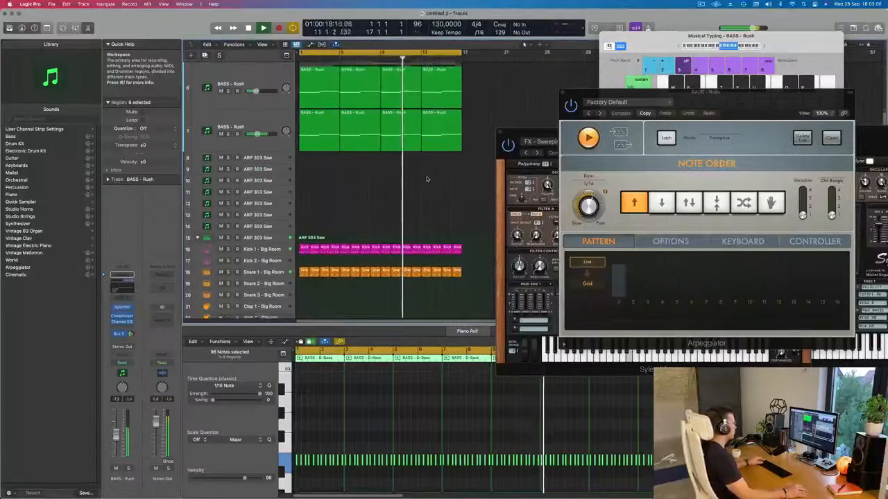
pyautogui.scroll(5, 426, 179)
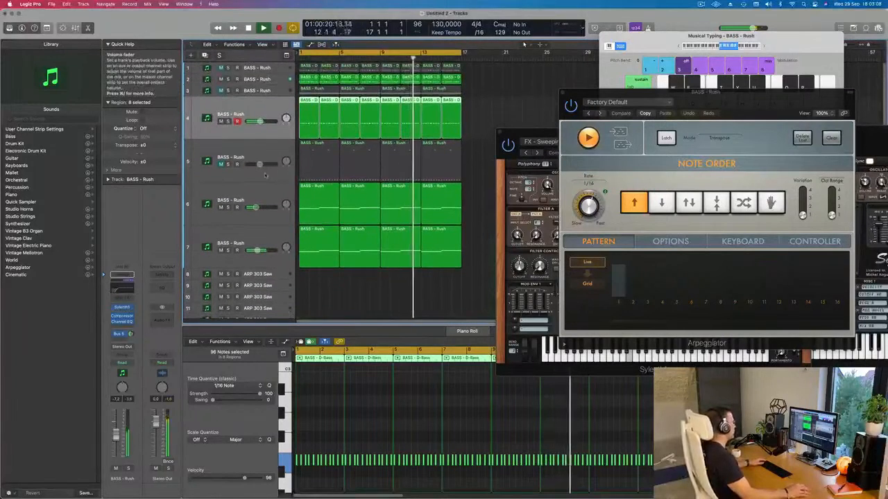
pyautogui.click(239, 198)
pyautogui.press('Return')
pyautogui.click(228, 207)
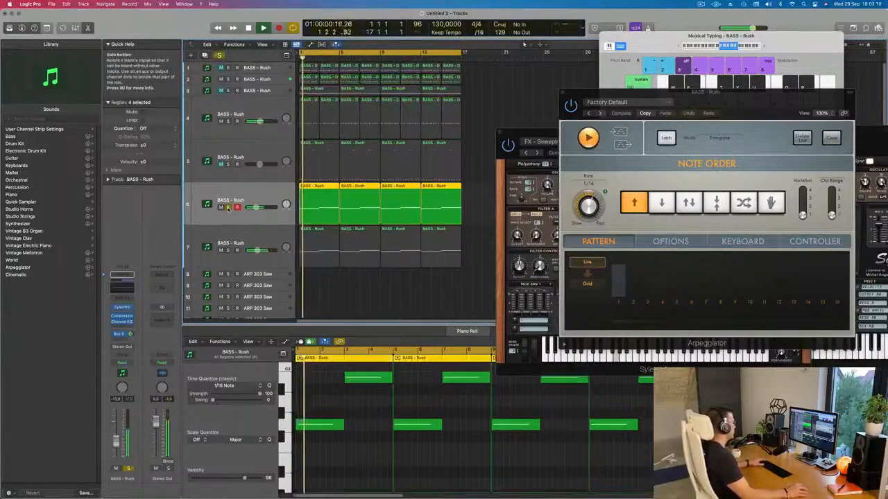
pyautogui.click(228, 207)
pyautogui.press('Return')
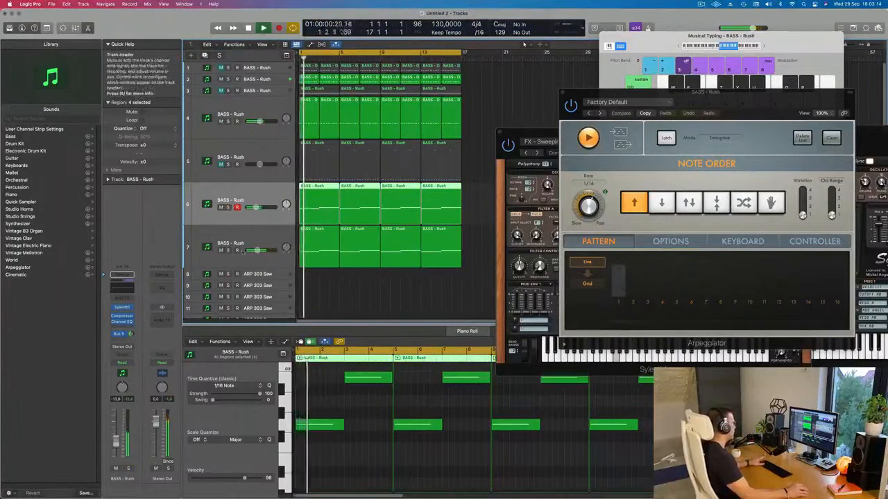
# Unmute track 5 briefly to hear it with the other layers, and mute it again
pyautogui.press('Down')
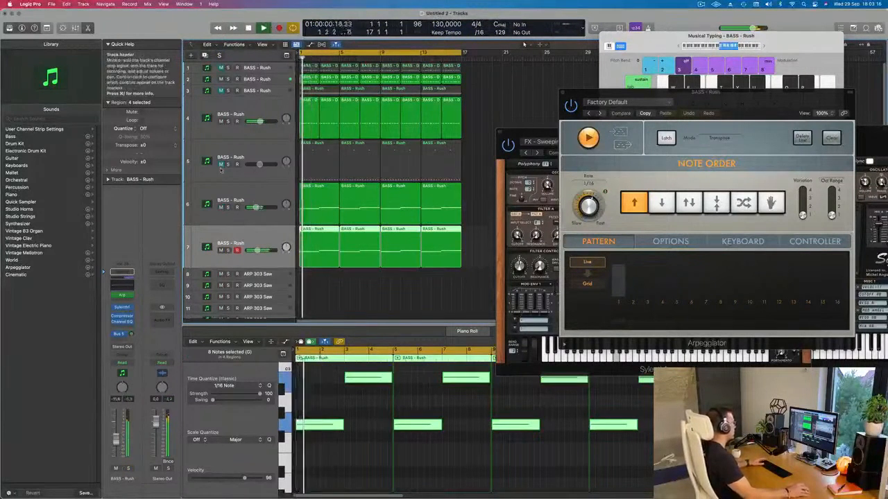
pyautogui.click(220, 165)
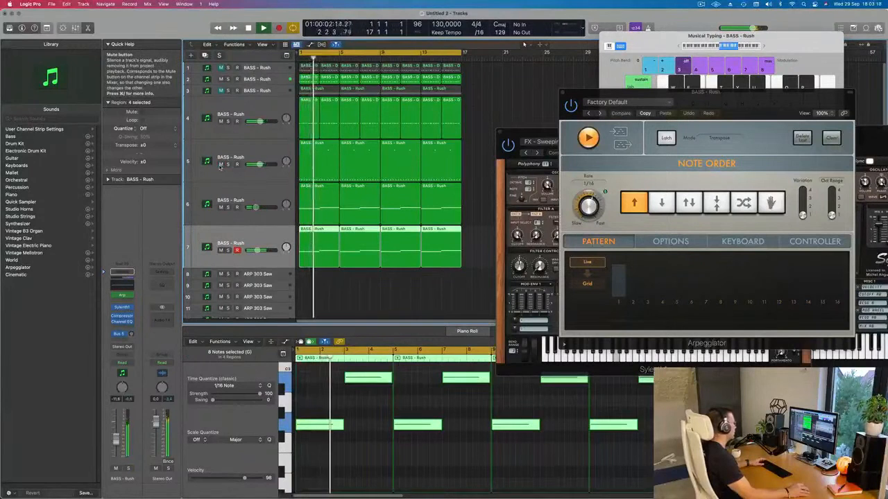
pyautogui.click(221, 164)
# Duplicate track 7 as a new track with the same settings, and open the new track 8's Sylenth1 clear of the track headers
pyautogui.press('z')
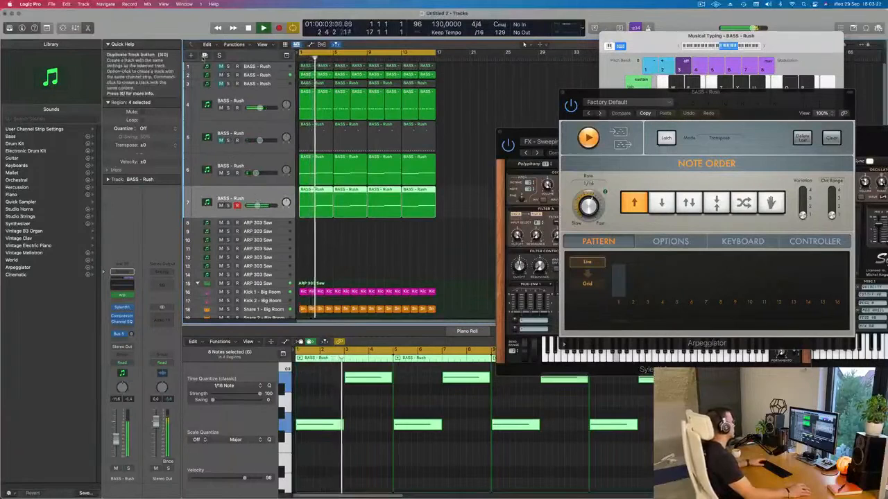
pyautogui.click(205, 55)
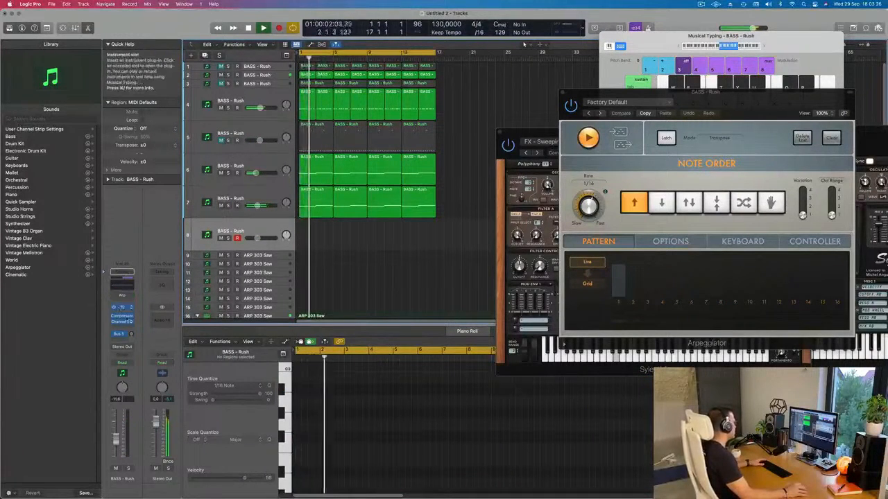
pyautogui.click(131, 334)
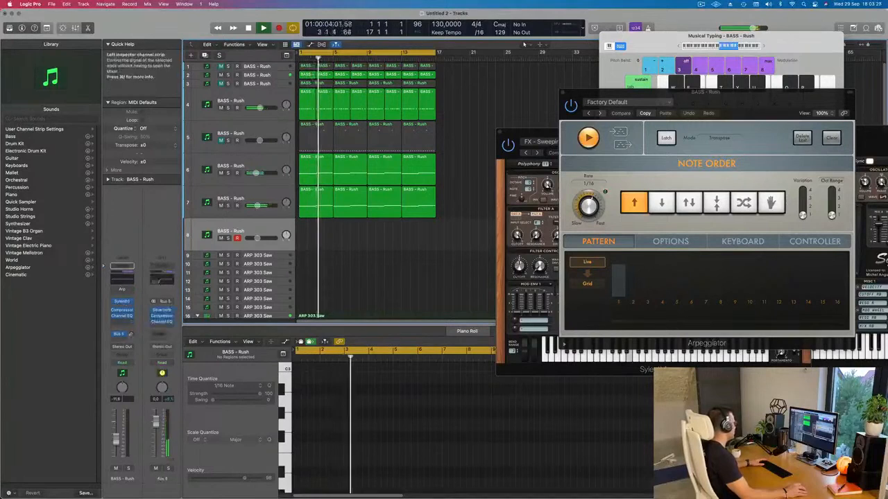
pyautogui.click(122, 303)
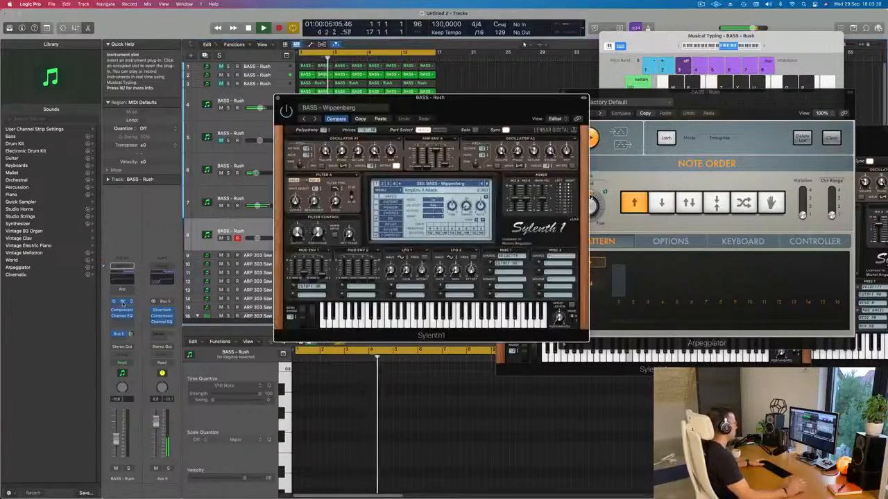
pyautogui.moveTo(467, 99); pyautogui.dragTo(588, 121)
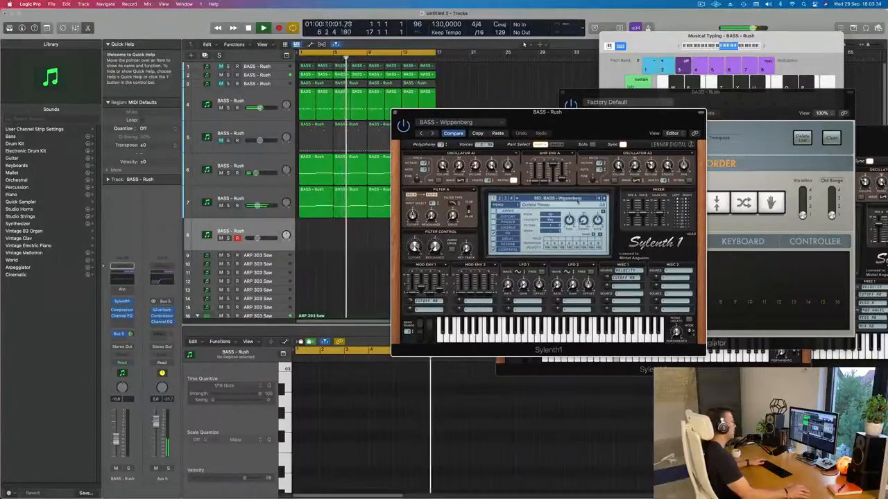
# Load the LEAD - 80's Cop preset in track 8's Sylenth1 and reposition the plug-in window while trying the sound
pyautogui.click(558, 199)
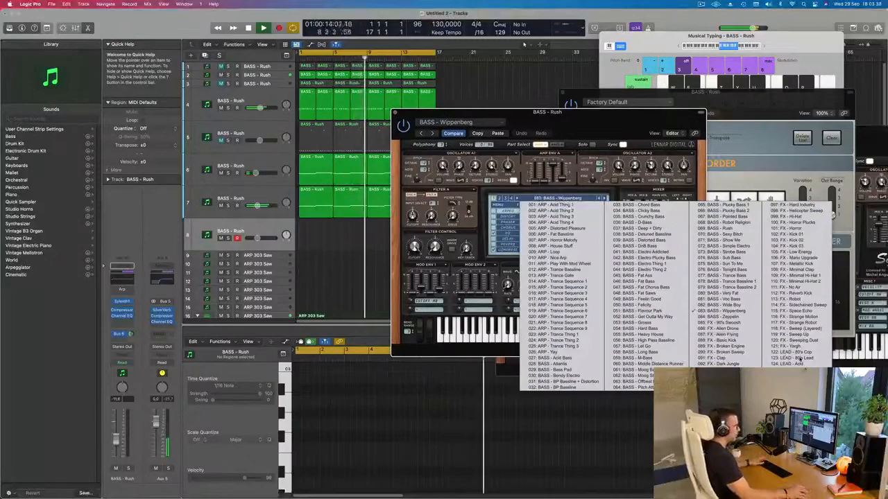
pyautogui.click(787, 351)
pyautogui.moveTo(597, 124)
pyautogui.mouseDown()
pyautogui.moveTo(554, 117)
pyautogui.moveTo(595, 114)
pyautogui.mouseUp()
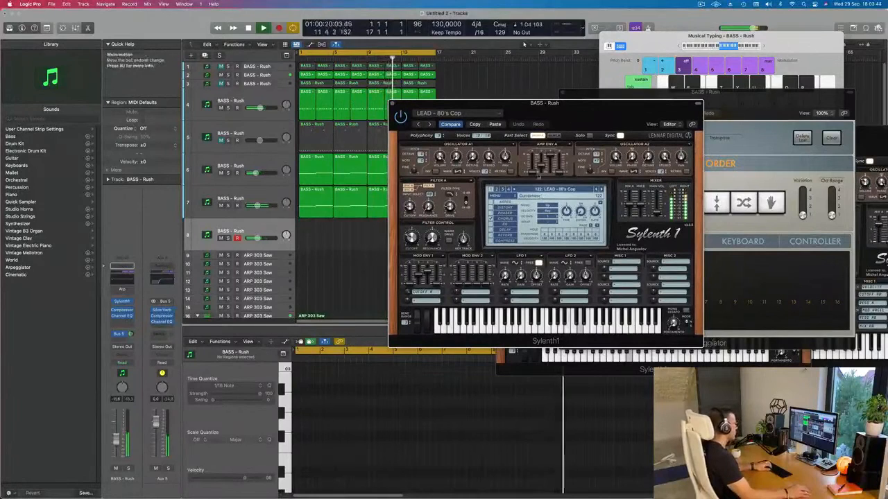
pyautogui.moveTo(569, 104); pyautogui.dragTo(563, 110)
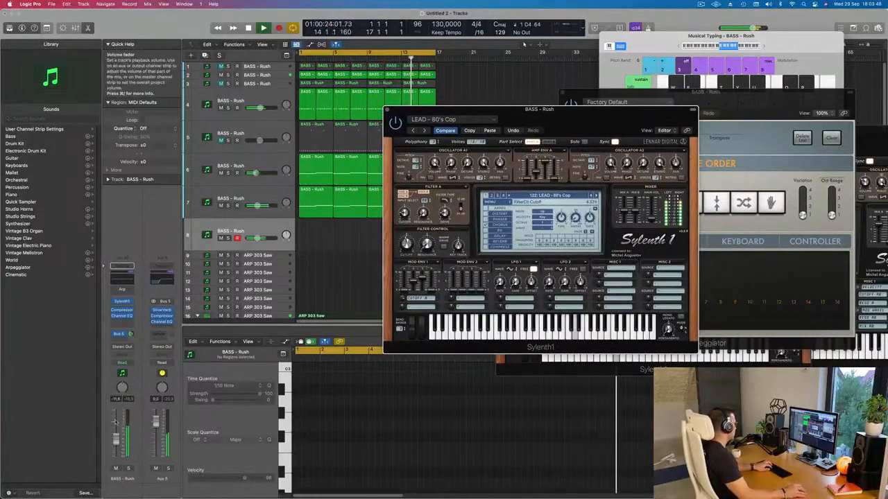
pyautogui.moveTo(416, 221); pyautogui.dragTo(414, 218)
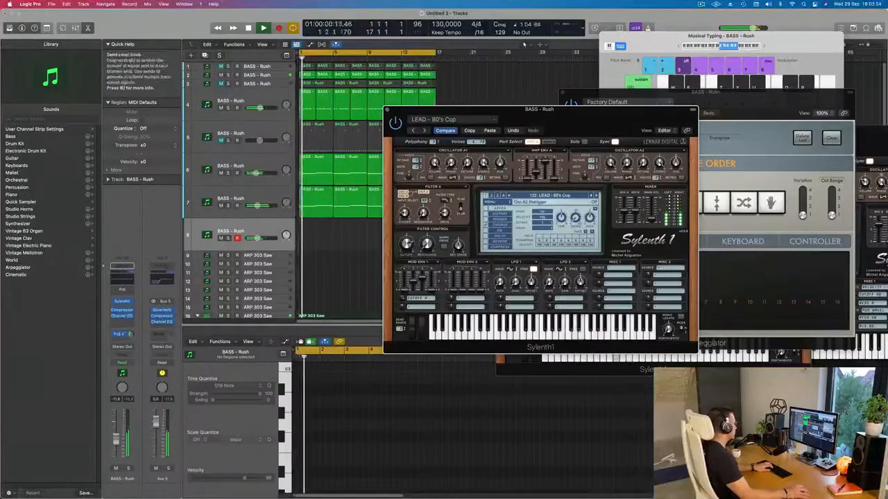
# Lower track 8's Bus 5 send level and raise the Musical Typing octave to C4
pyautogui.moveTo(130, 334); pyautogui.dragTo(129, 343)
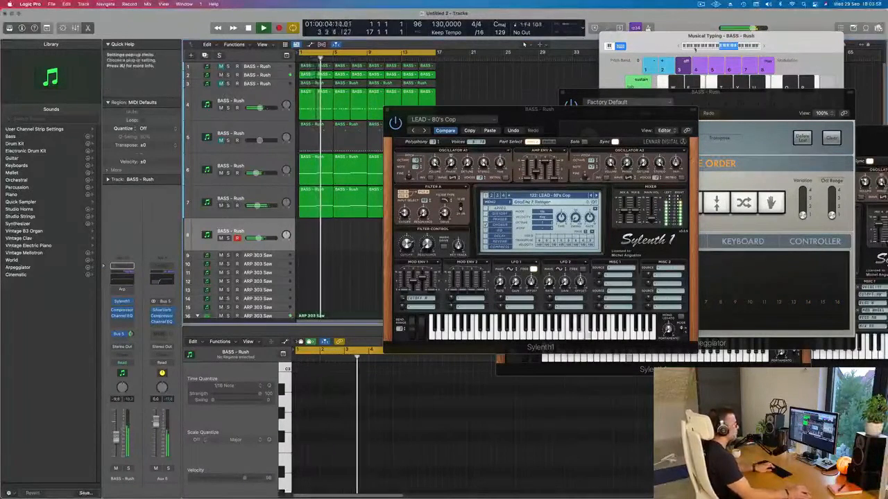
pyautogui.click(763, 46)
pyautogui.click(765, 47)
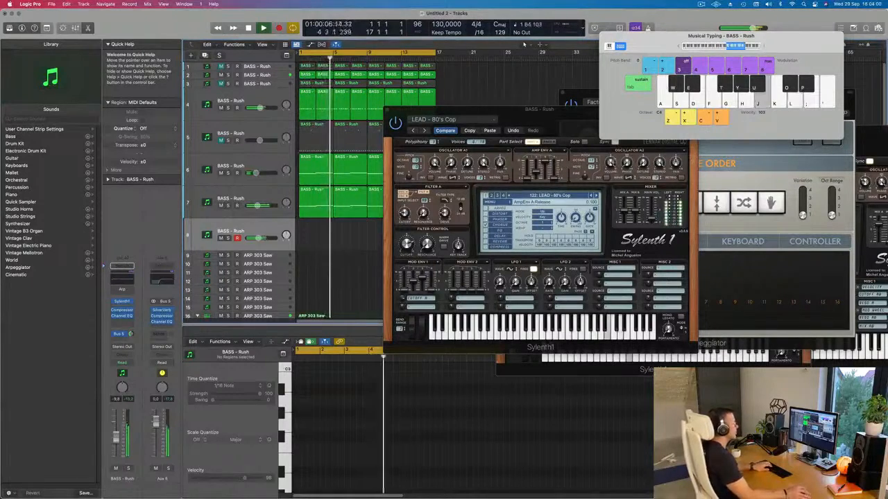
# Audition track 8's LEAD presets forward from LEAD - 80's Cop and settle on LEAD - Bad Ass Saw
pyautogui.click(594, 197)
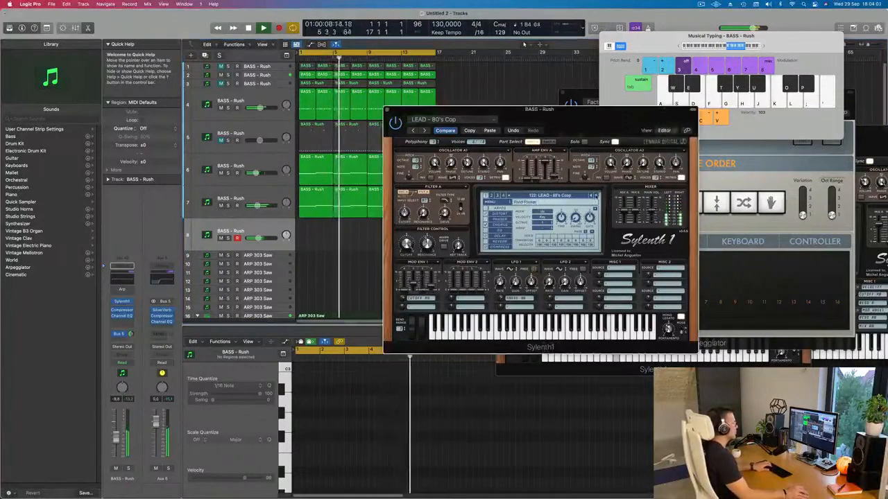
pyautogui.click(594, 196)
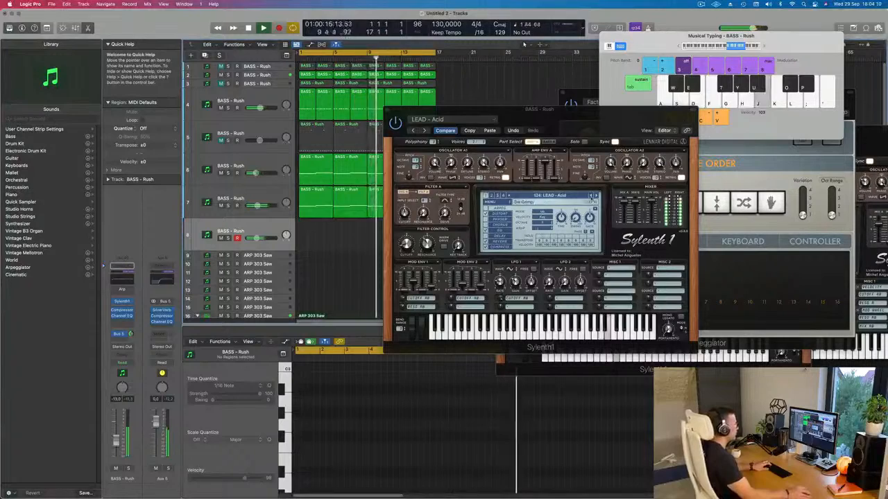
pyautogui.click(594, 197)
pyautogui.click(594, 196)
pyautogui.click(596, 197)
pyautogui.click(595, 196)
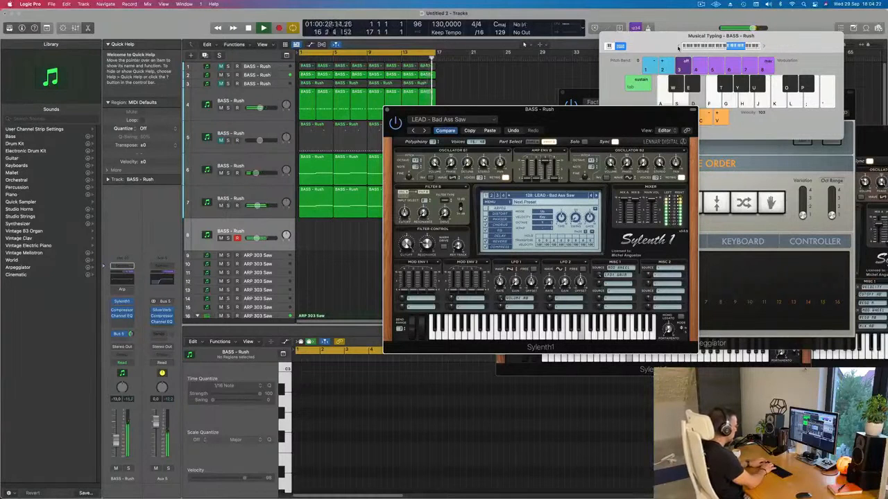
# Record a single-note lead melody on track 8 from bar 1 with Musical Typing, and stop the recording near bar 13
pyautogui.press('r')
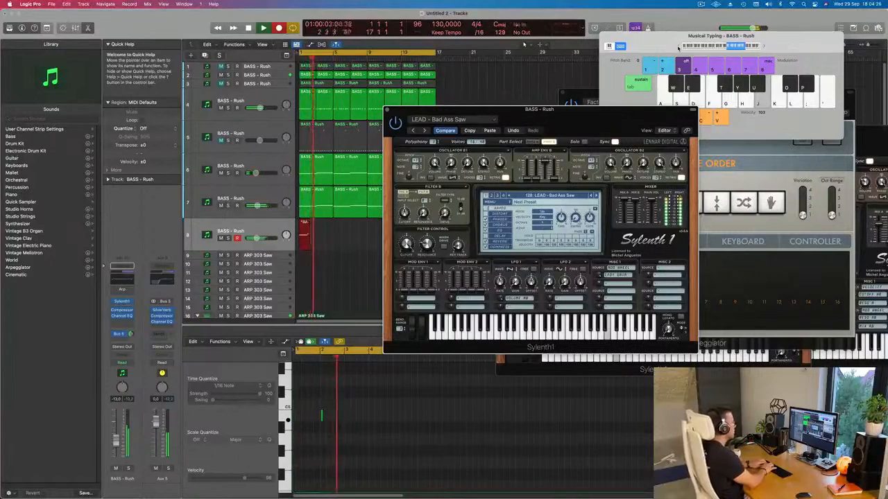
pyautogui.press('f')
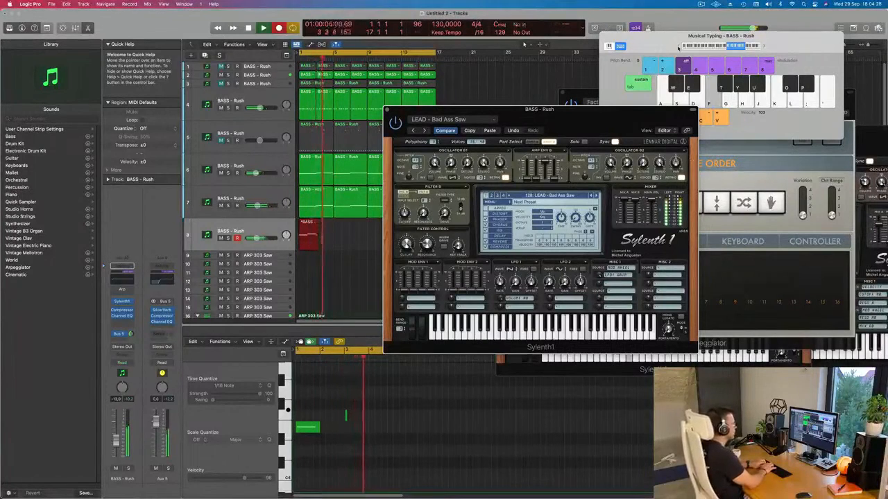
pyautogui.press('l')
pyautogui.press('d')
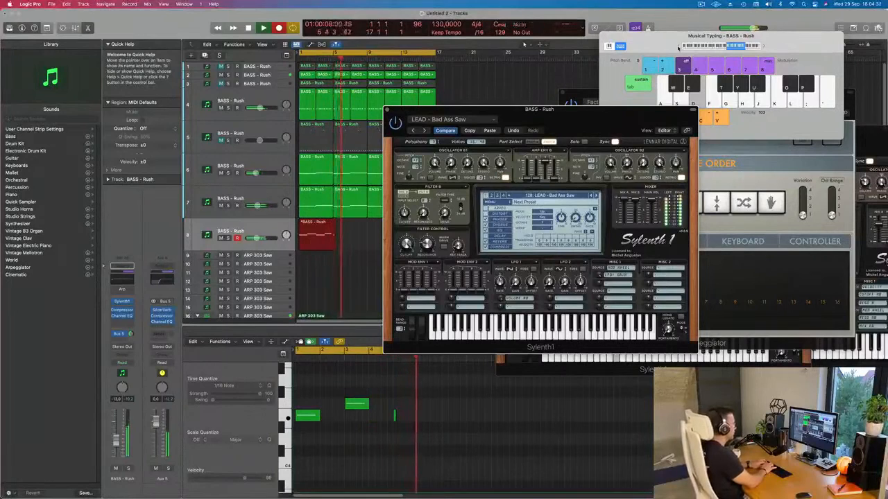
pyautogui.press('g')
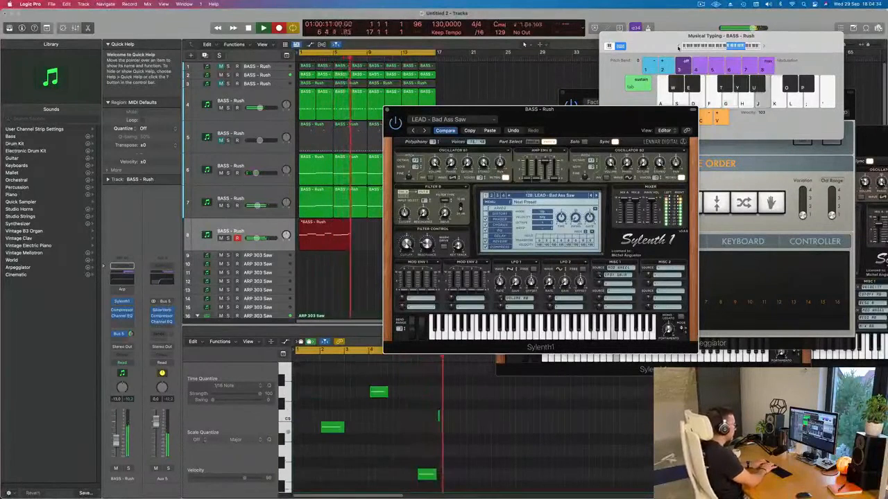
pyautogui.press('d')
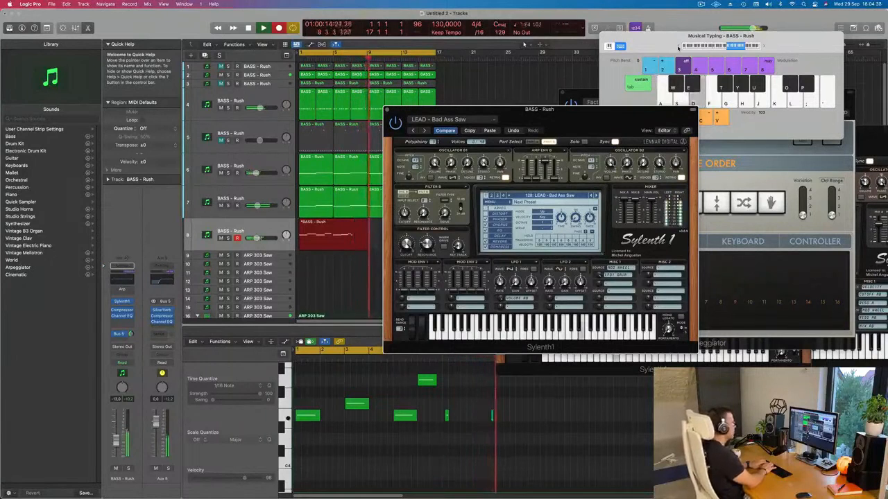
pyautogui.press('g')
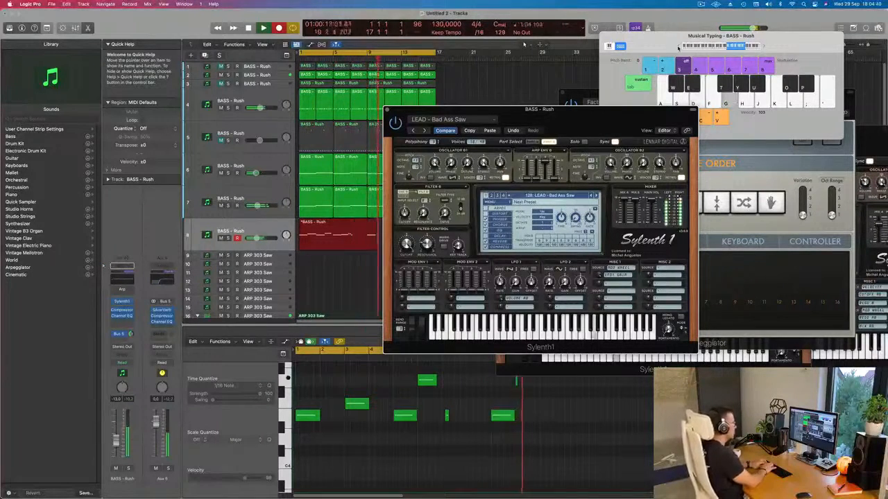
pyautogui.press('k')
pyautogui.press('j')
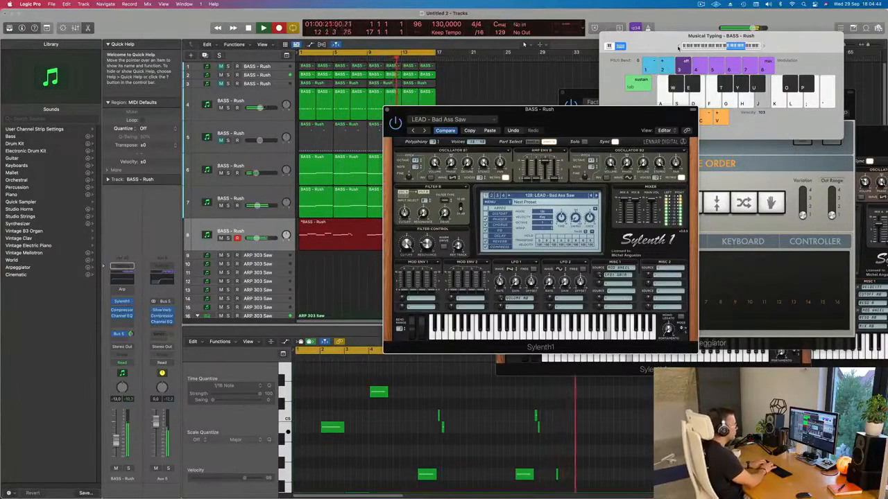
pyautogui.press('space')
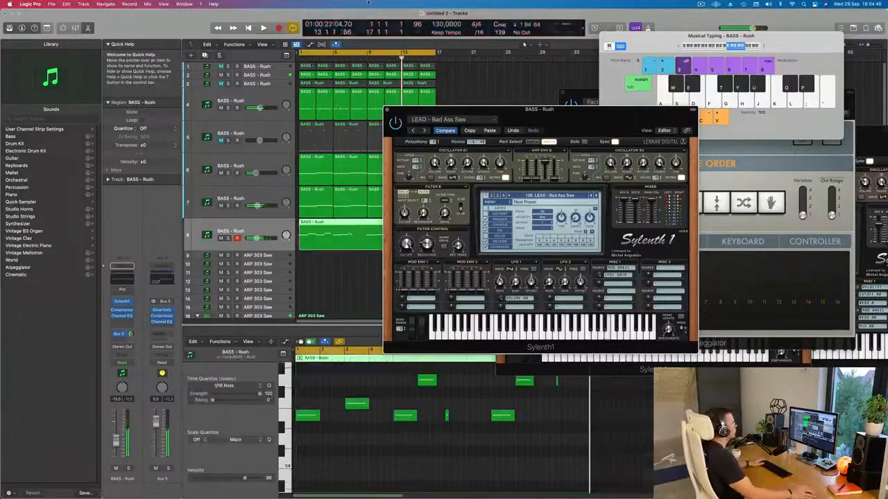
# Play the recorded lead back from the start and move the Sylenth1 window away from the track regions
pyautogui.press('space')
pyautogui.click(584, 94)
pyautogui.moveTo(516, 113); pyautogui.dragTo(651, 93)
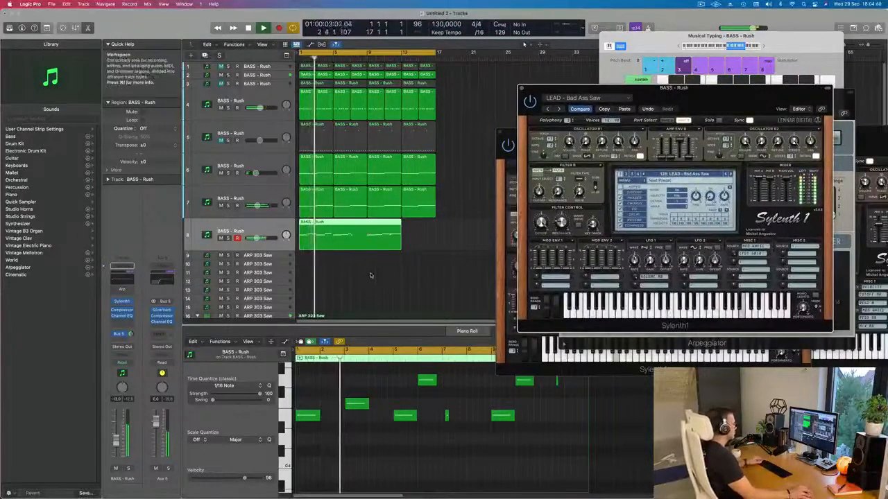
# Split track 8's recorded region at bar 9 using the Split option for crossing notes, and delete the part before it
pyautogui.press('super+Left')
pyautogui.press('super+Right')
pyautogui.press('super+Right')
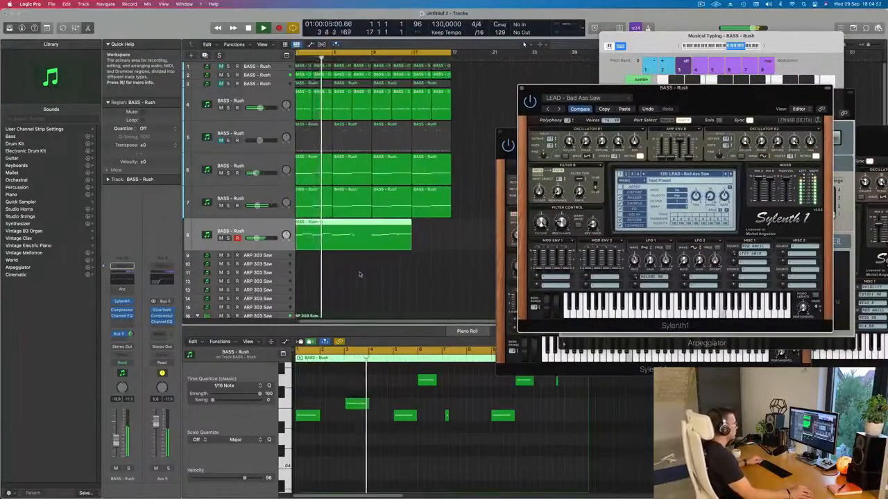
pyautogui.press('super+Left')
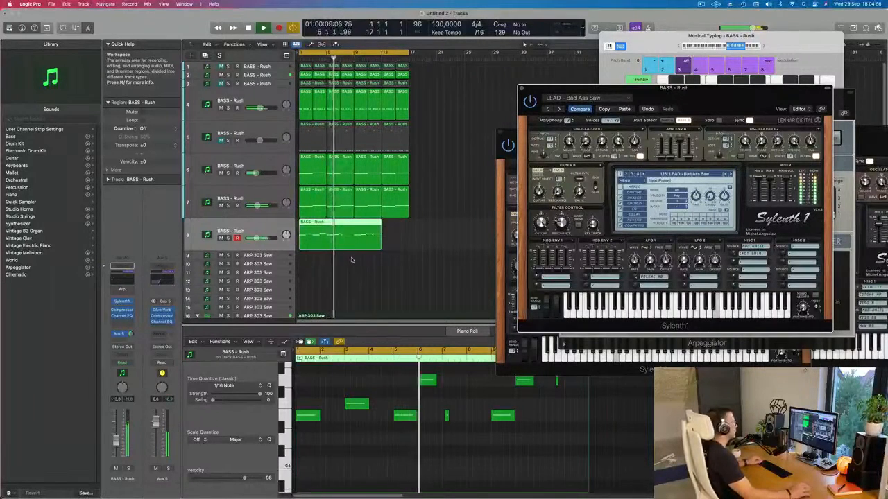
pyautogui.press('super+Right')
pyautogui.press('super+Right')
pyautogui.press('super+Left')
pyautogui.press('super+Left')
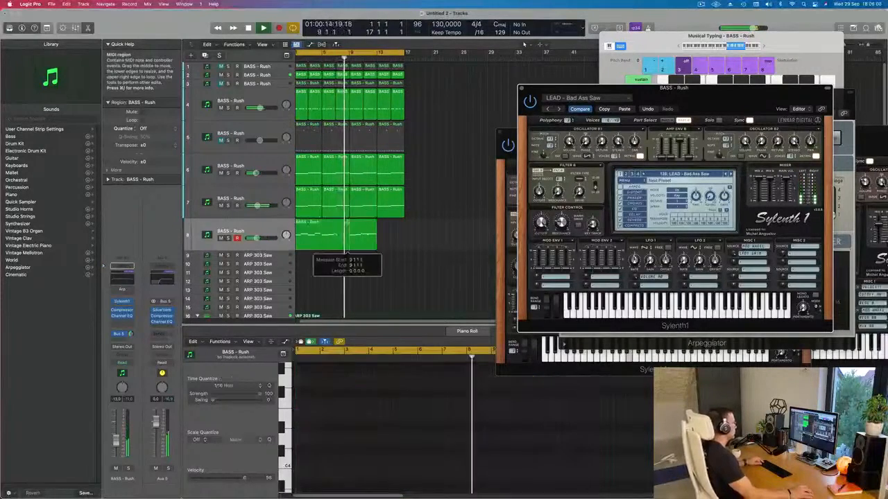
pyautogui.press('super+t')
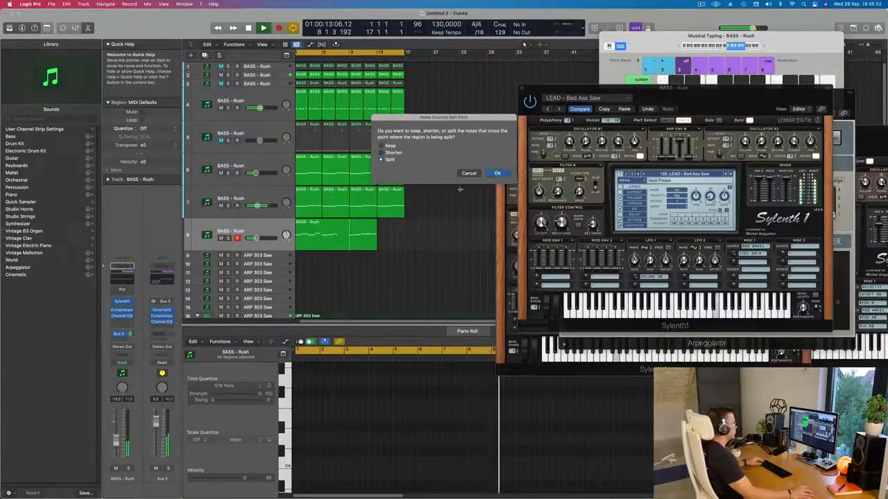
pyautogui.click(497, 174)
pyautogui.click(339, 233)
pyautogui.press('Delete')
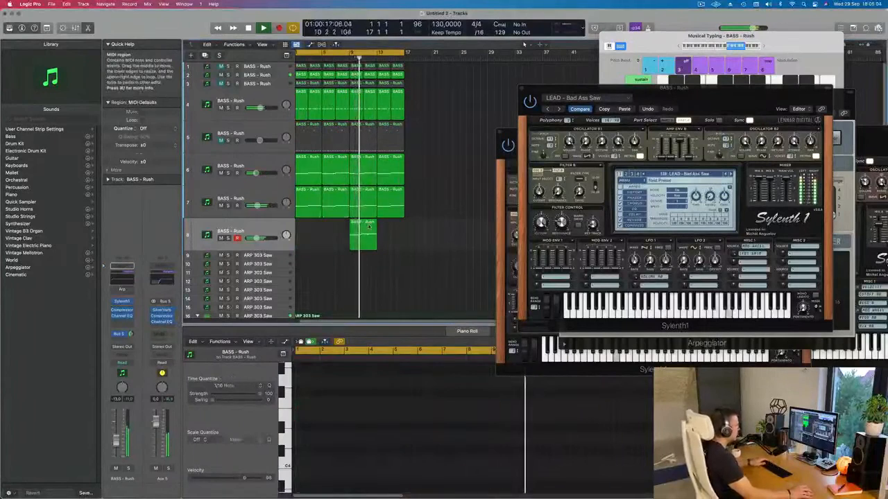
# Move track 8's remaining region to bar 1 and restart playback from the beginning
pyautogui.click(369, 226)
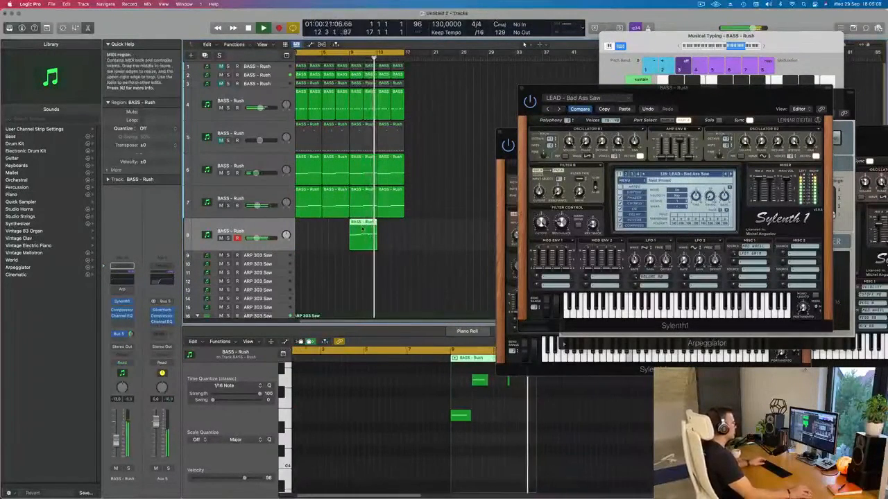
pyautogui.moveTo(361, 228); pyautogui.dragTo(311, 230)
pyautogui.press('Return')
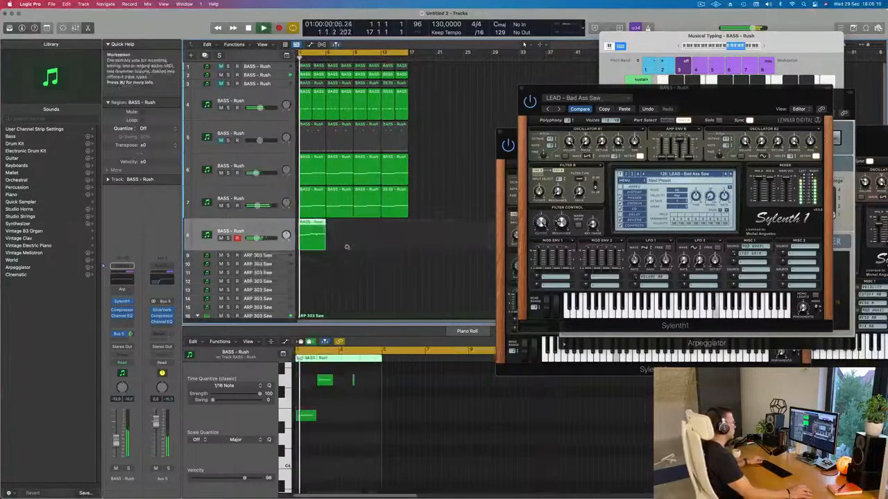
# Select all notes in track 8's lead region and transpose them down one octave
pyautogui.scroll(-2, 347, 247)
pyautogui.scroll(4, 353, 395)
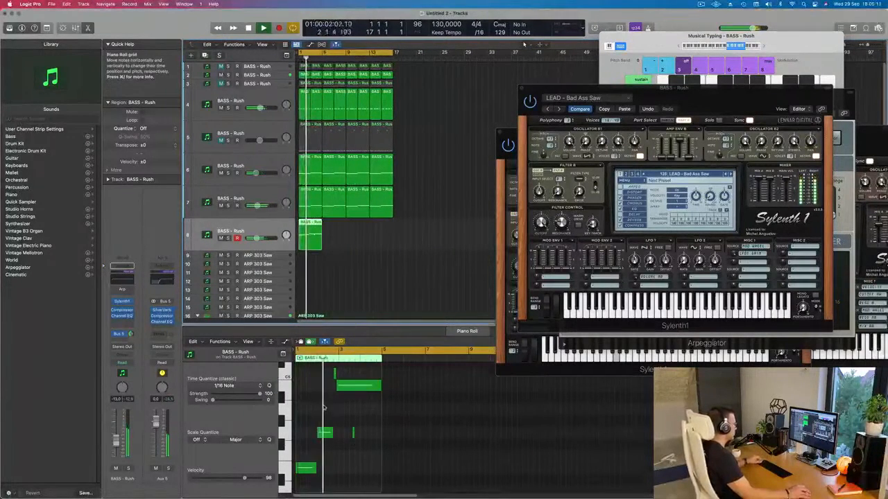
pyautogui.press('super+a')
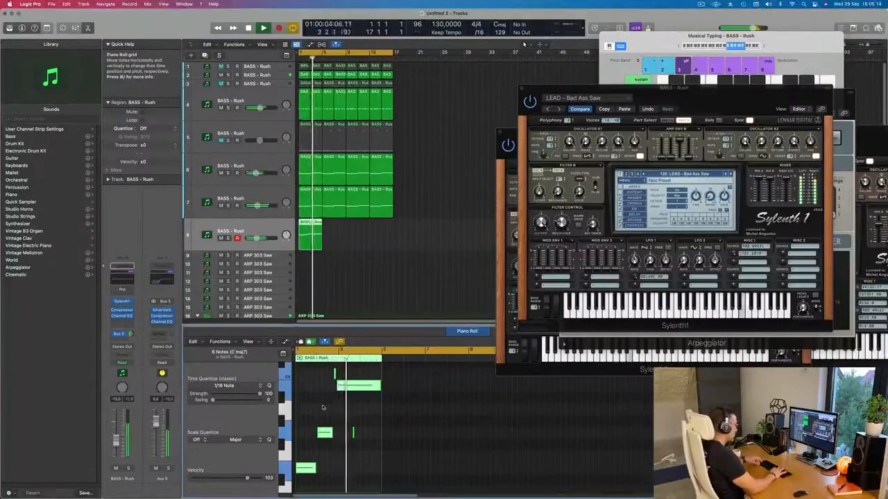
pyautogui.hotkey('alt', 'shift', 'Down')
pyautogui.scroll(-5, 326, 407)
# Delete the very short stray note in bar 3 of the lead region and restart playback
pyautogui.click(353, 476)
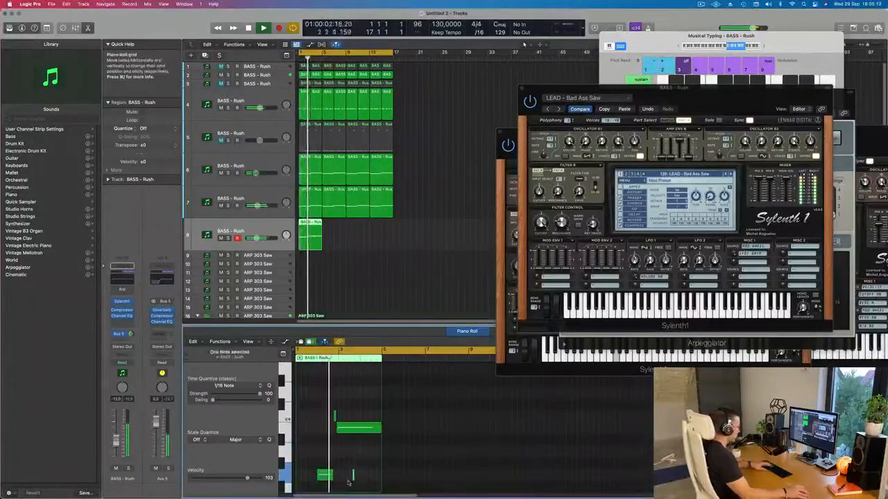
pyautogui.scroll(2, 356, 251)
pyautogui.press('space')
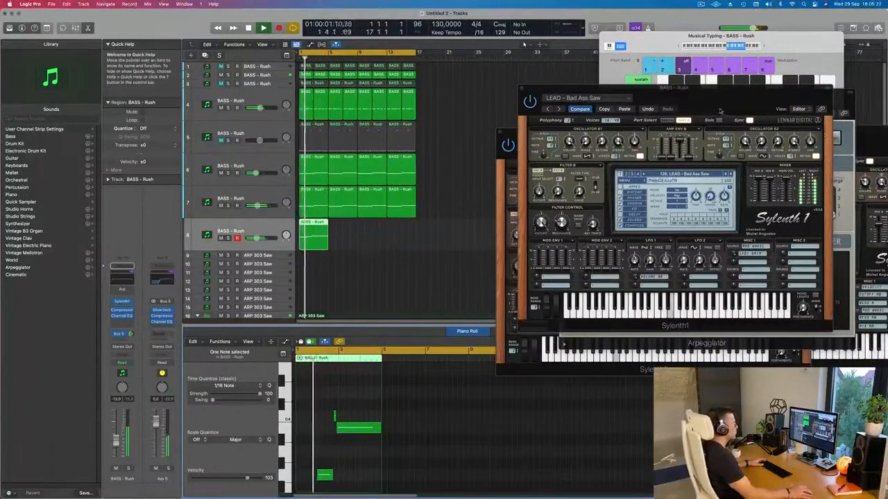
# Move track 8's Sylenth1 window to a reachable spot and audition the presets preceding LEAD - Bad Ass Saw back to LEAD - Acid
pyautogui.moveTo(719, 111); pyautogui.dragTo(596, 153)
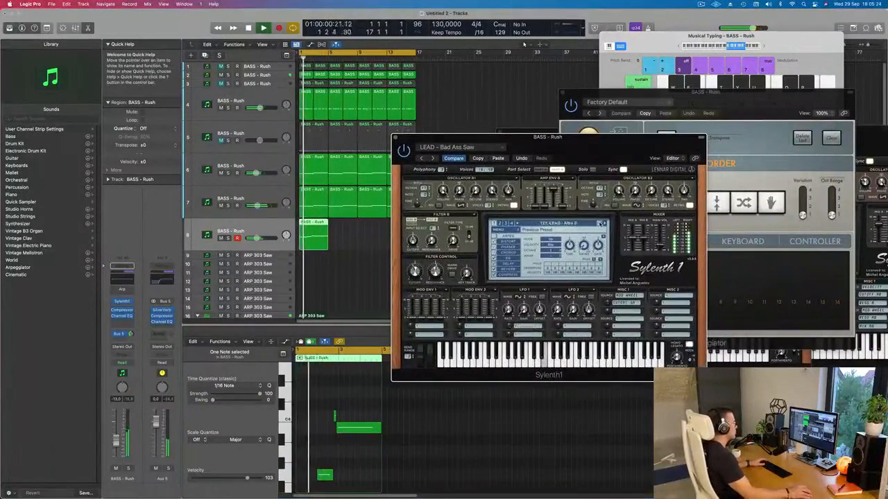
pyautogui.click(600, 223)
pyautogui.click(600, 223)
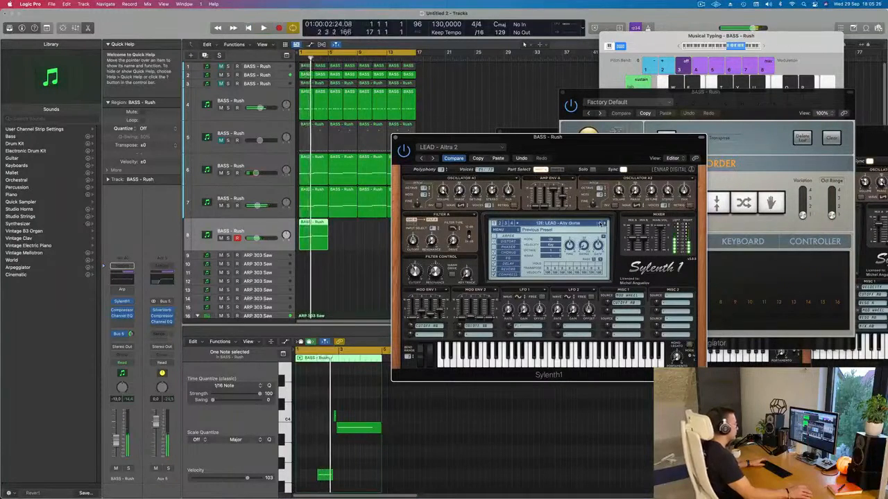
pyautogui.click(600, 224)
pyautogui.press('space')
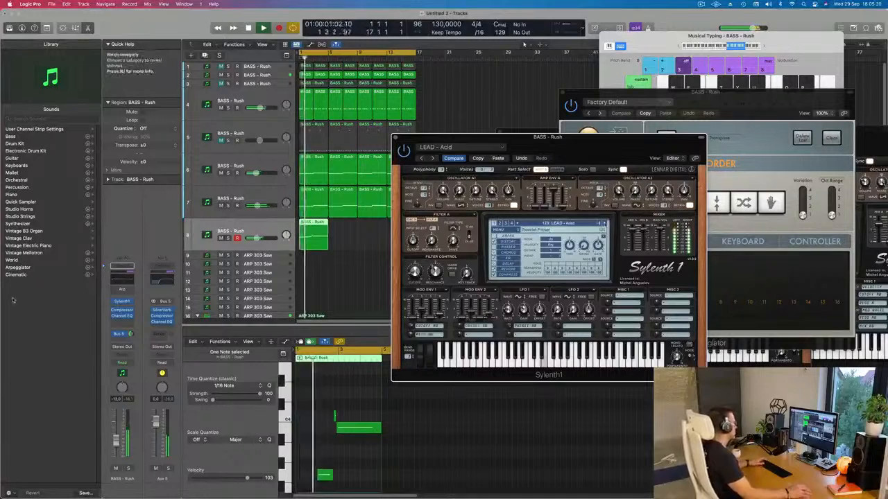
# Toggle the Arpeggiator on track 8 to compare the sound, and load the BASS - Wippenberg preset in its Sylenth1
pyautogui.click(129, 290)
pyautogui.click(114, 290)
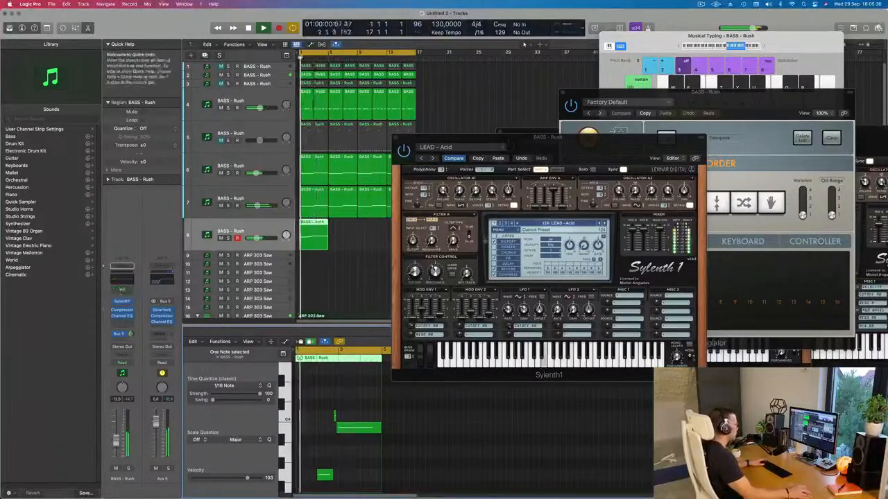
pyautogui.click(457, 158)
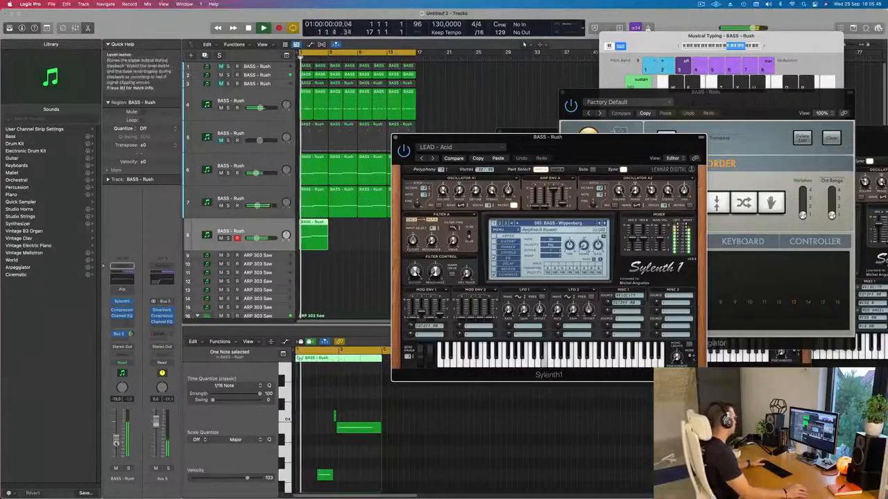
# Adjust the low cut in track 8's Channel EQ and move the Sylenth1 window clear of the track regions
pyautogui.click(122, 317)
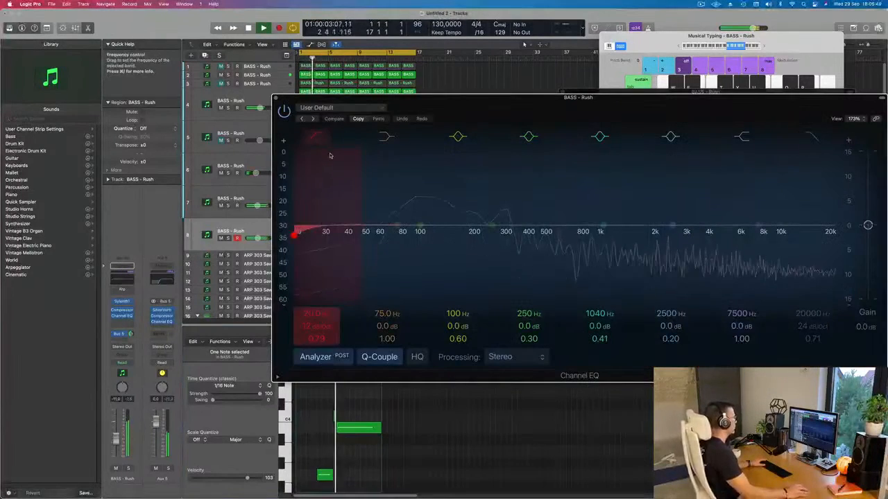
pyautogui.moveTo(397, 231); pyautogui.dragTo(430, 230)
pyautogui.moveTo(306, 208); pyautogui.dragTo(547, 187)
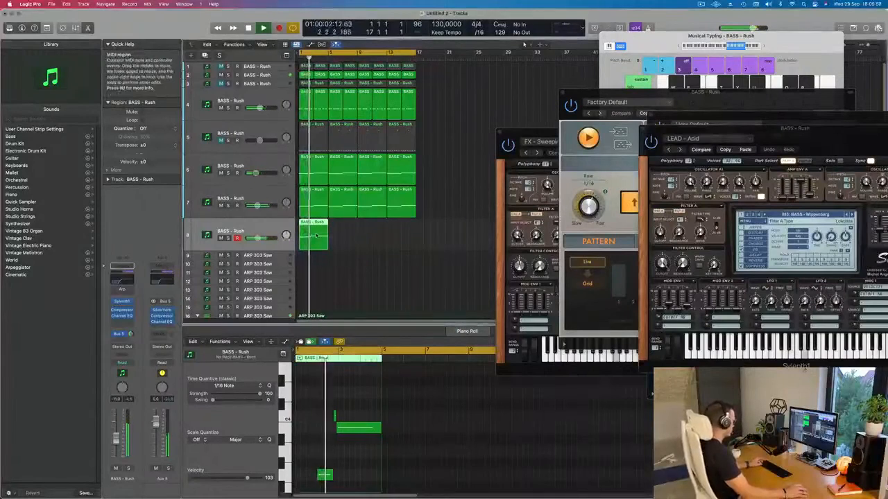
# Repeat track 8's four-bar region three times to fill the track up to bar 17
pyautogui.press('super+r')
pyautogui.press('super+r')
pyautogui.press('super+r')
pyautogui.scroll(-4, 338, 241)
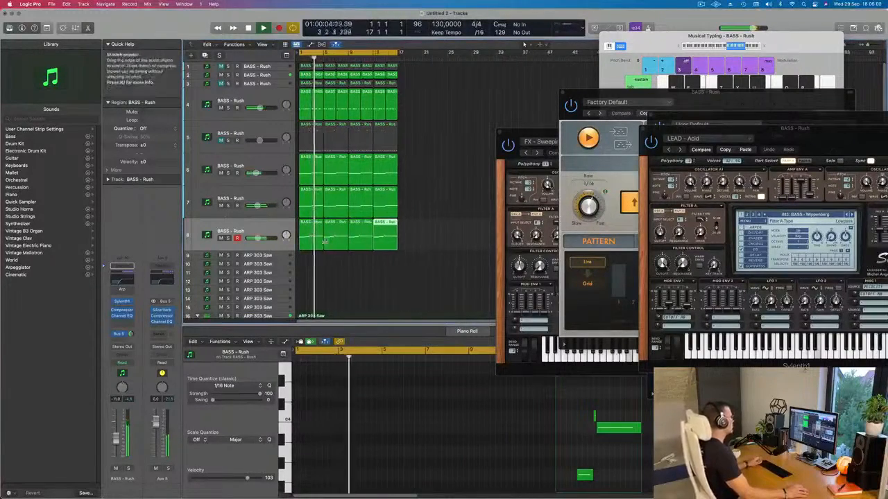
pyautogui.click(344, 236)
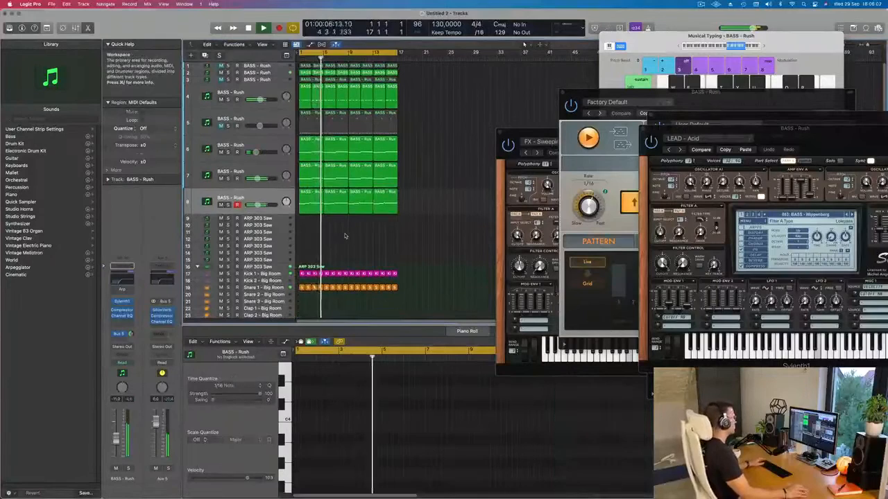
pyautogui.scroll(2, 353, 239)
pyautogui.scroll(-2, 381, 243)
pyautogui.hscroll(-1, 378, 233)
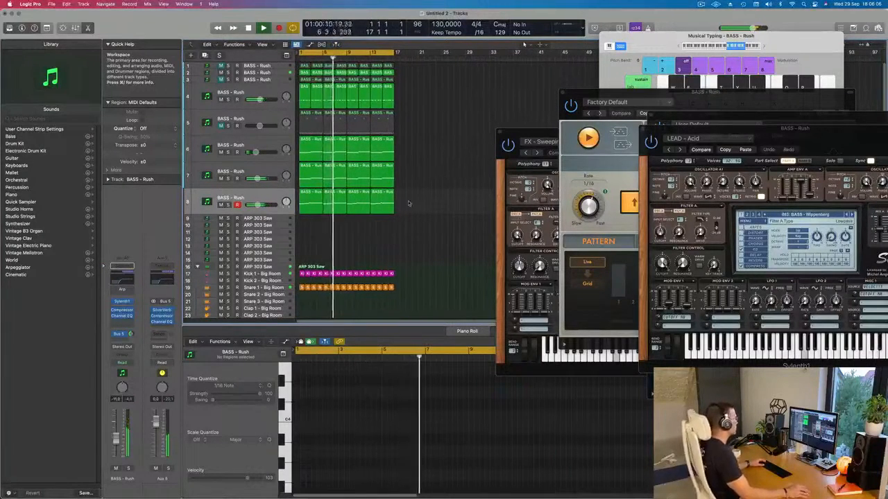
# Shorten the long upper note in track 8's first region so it ends about halfway through bar 4
pyautogui.click(336, 198)
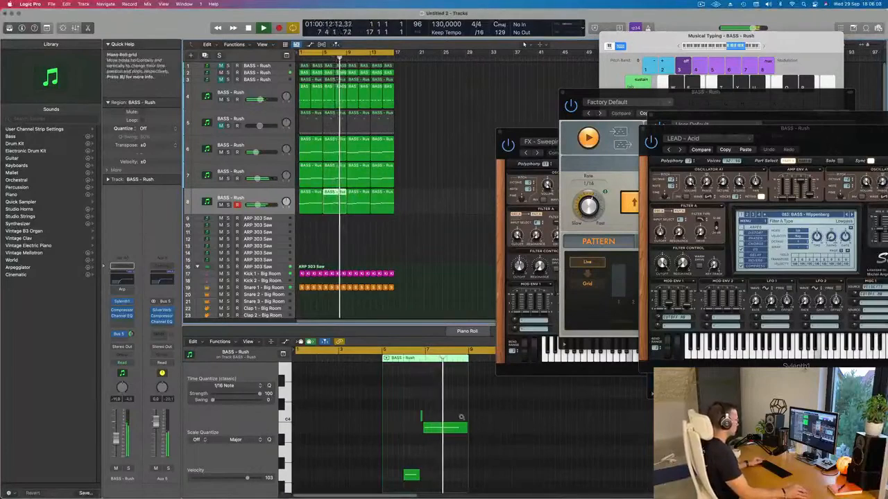
pyautogui.scroll(3, 461, 417)
pyautogui.scroll(-3, 463, 425)
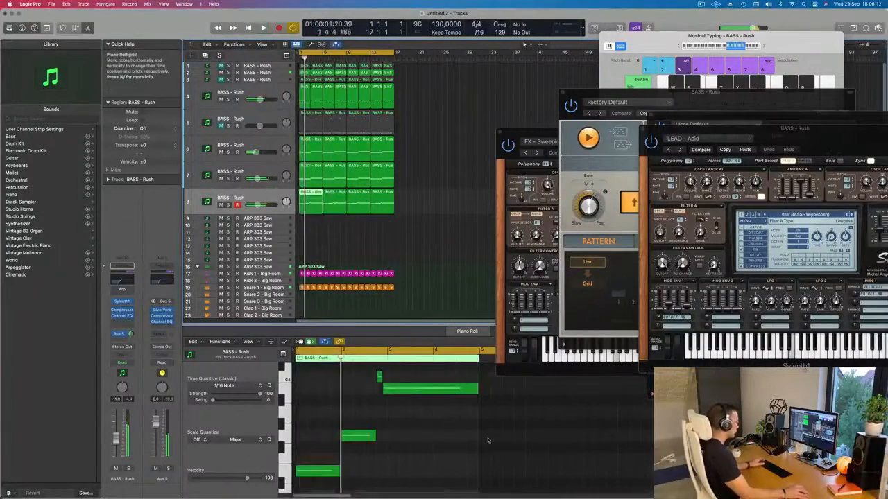
pyautogui.click(468, 391)
pyautogui.moveTo(477, 390); pyautogui.dragTo(455, 390)
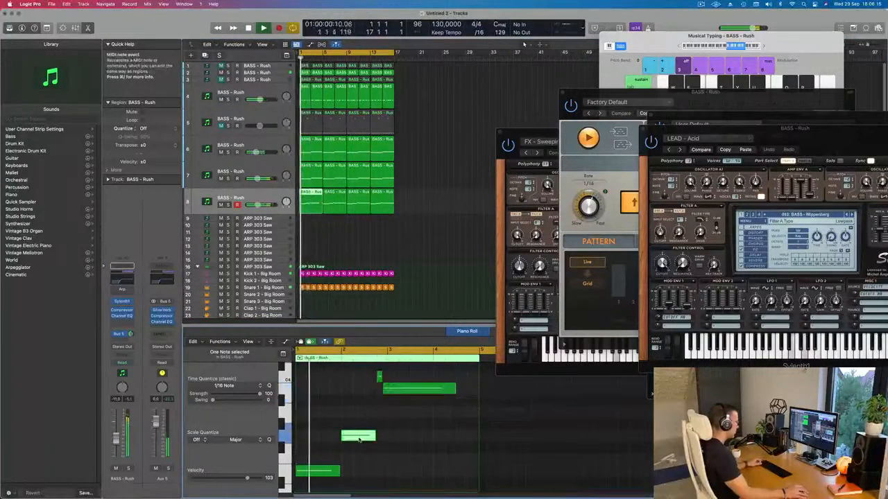
# Copy the note from bar 2 into the second half of bar 4 at the same pitch and listen to the result
pyautogui.moveTo(360, 436); pyautogui.dragTo(479, 439)
pyautogui.scroll(-2, 347, 415)
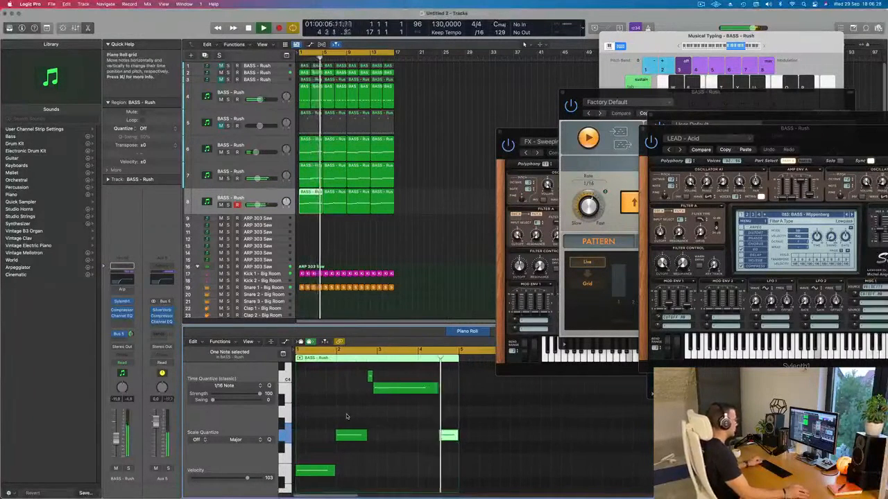
pyautogui.scroll(-1, 347, 417)
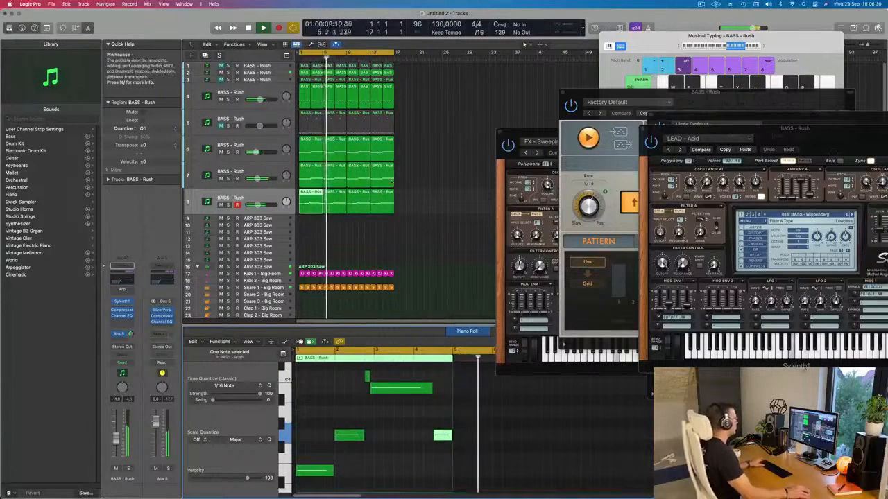
# Mute and unmute track 7 to compare the mix with and without it
pyautogui.click(220, 178)
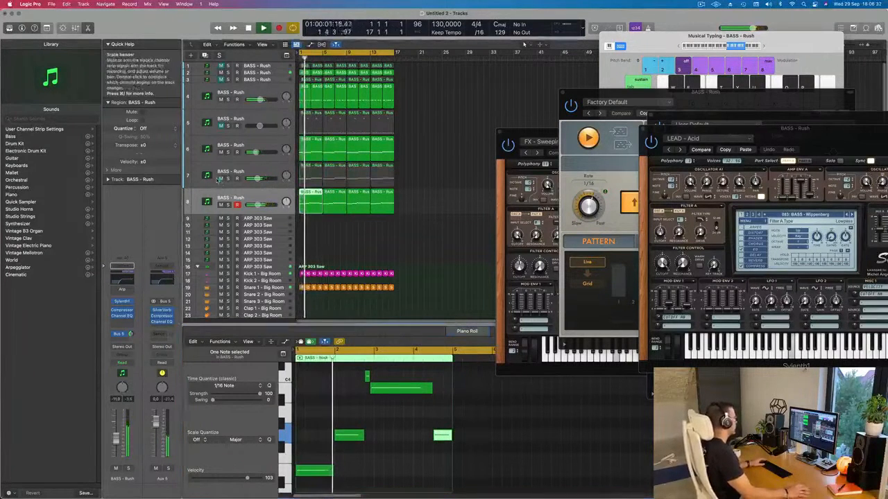
pyautogui.click(220, 179)
pyautogui.press('space')
# Select track 7, adjust the filter control cutoff in its Sylenth1 during playback, and close the plug-in window
pyautogui.click(210, 178)
pyautogui.press('space')
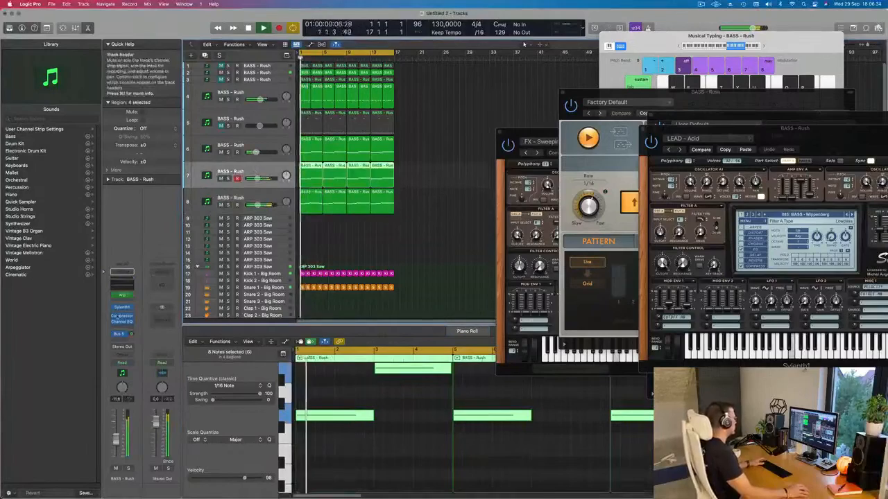
pyautogui.click(121, 307)
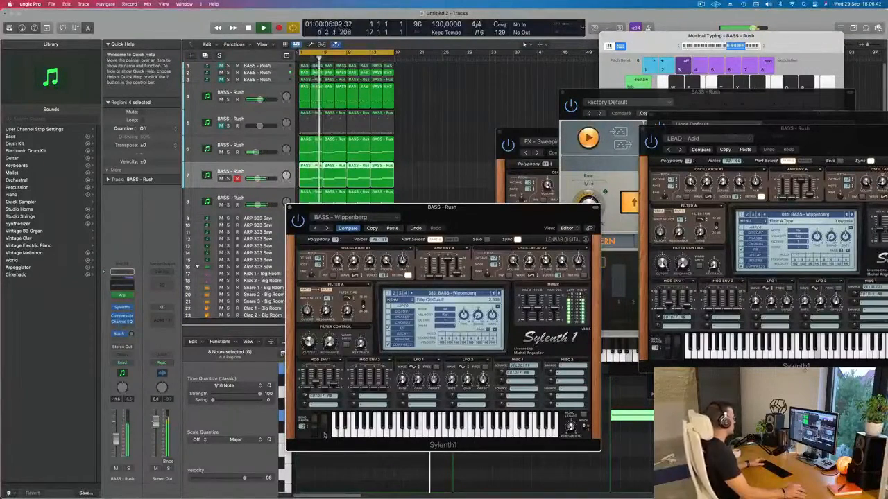
pyautogui.click(291, 208)
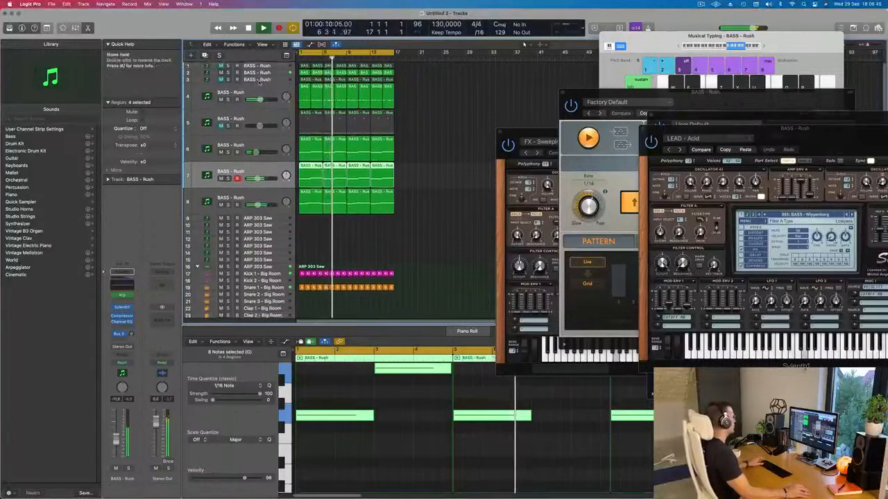
# Solo track 4 and track 2 in turn to hear each alone, and select track 2
pyautogui.click(228, 100)
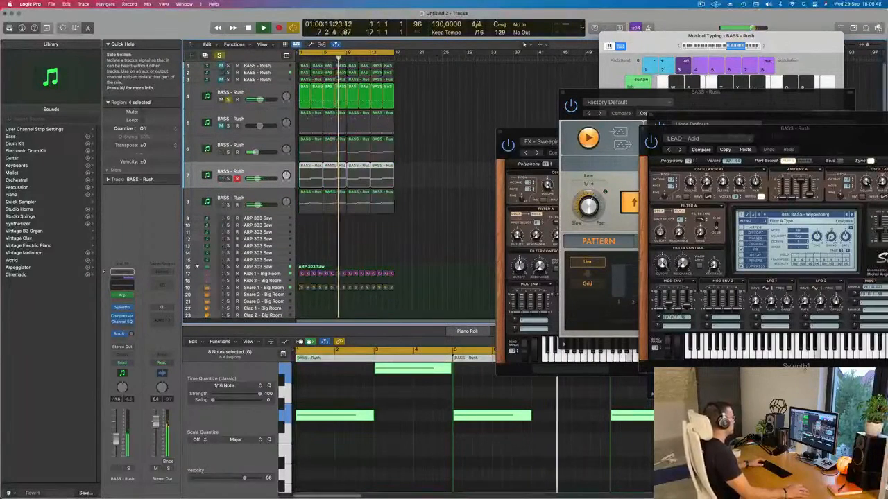
pyautogui.click(228, 99)
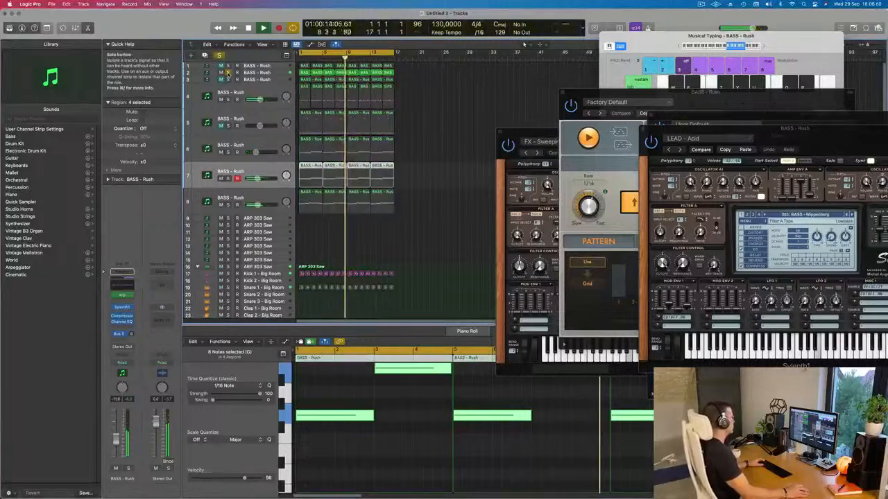
pyautogui.click(228, 74)
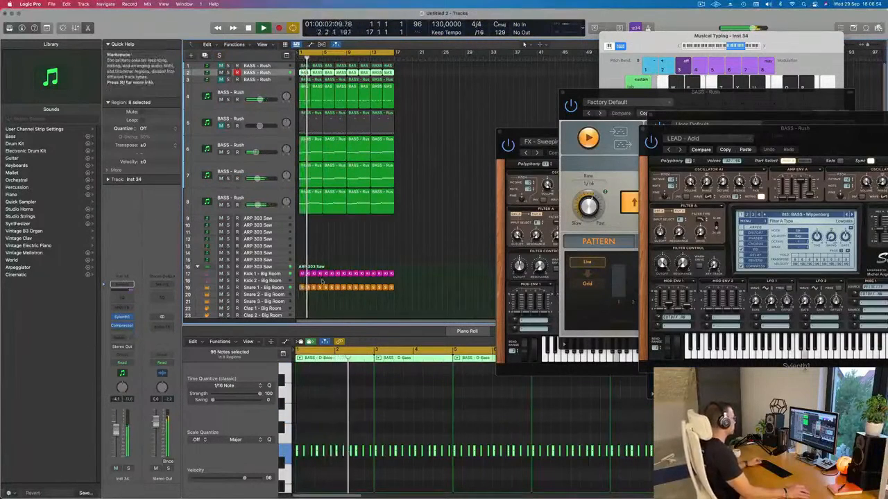
pyautogui.scroll(2, 328, 261)
pyautogui.scroll(-2, 319, 228)
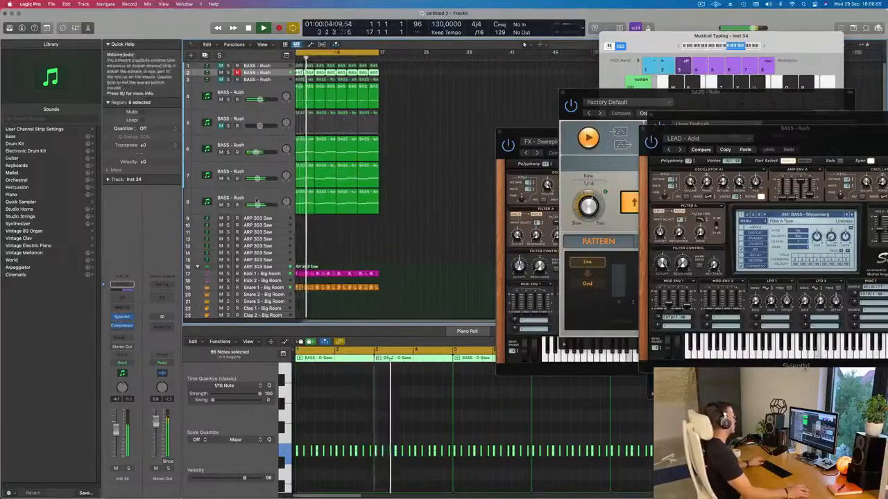
# Duplicate track 8 with its settings as a new track 9 and restart playback from the beginning
pyautogui.click(212, 202)
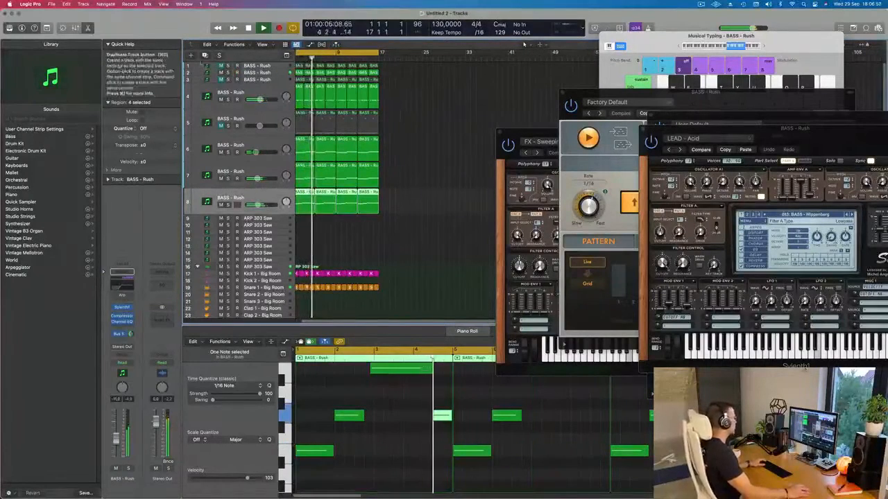
pyautogui.press('super+d')
pyautogui.press('Return')
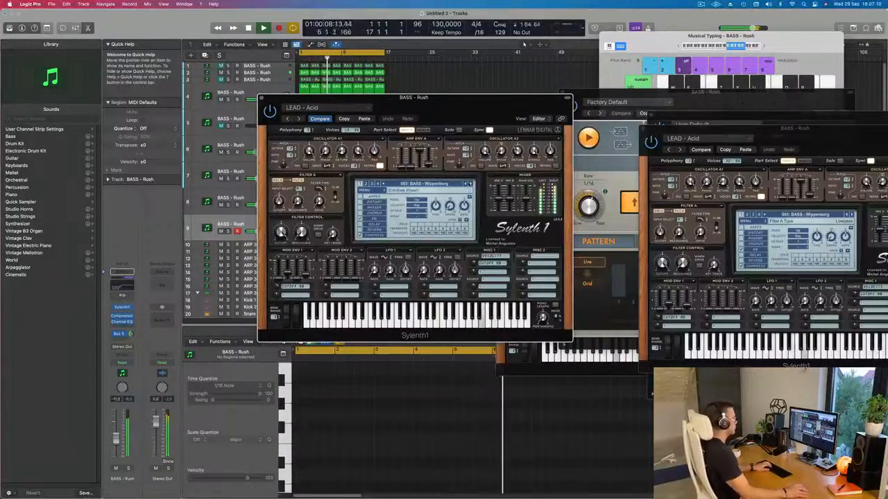
# Audition presets in the new track 9's Sylenth1 and load LEAD - Bad Ass Saw
pyautogui.click(469, 185)
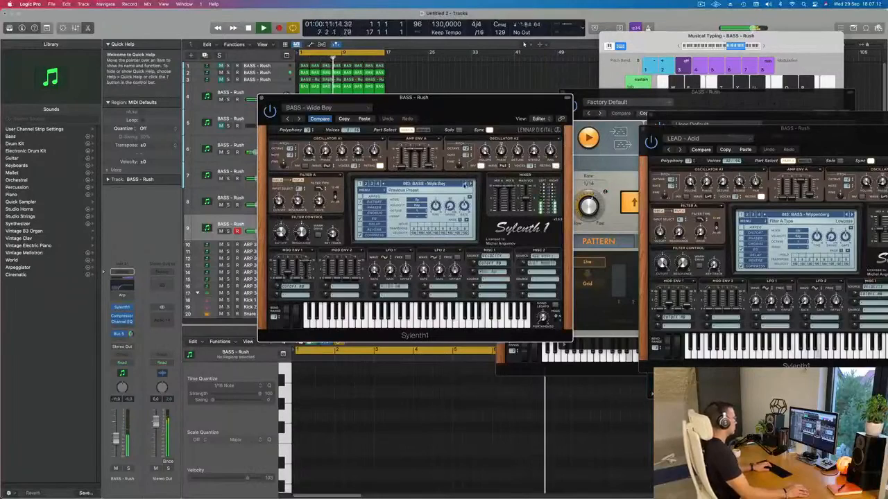
pyautogui.click(430, 183)
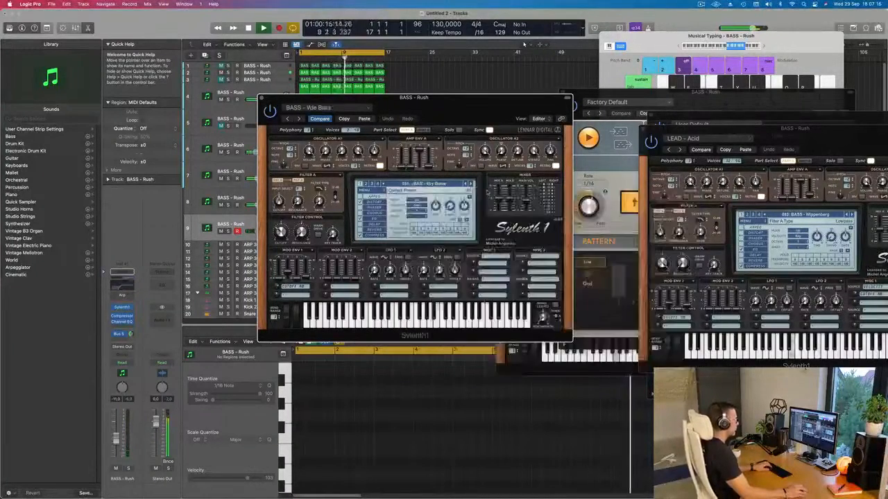
pyautogui.click(671, 355)
pyautogui.click(470, 185)
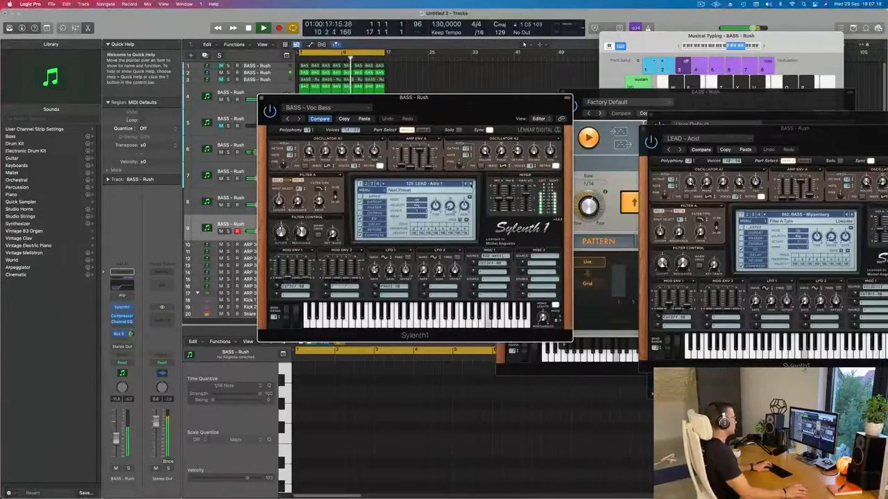
pyautogui.click(471, 185)
pyautogui.click(471, 184)
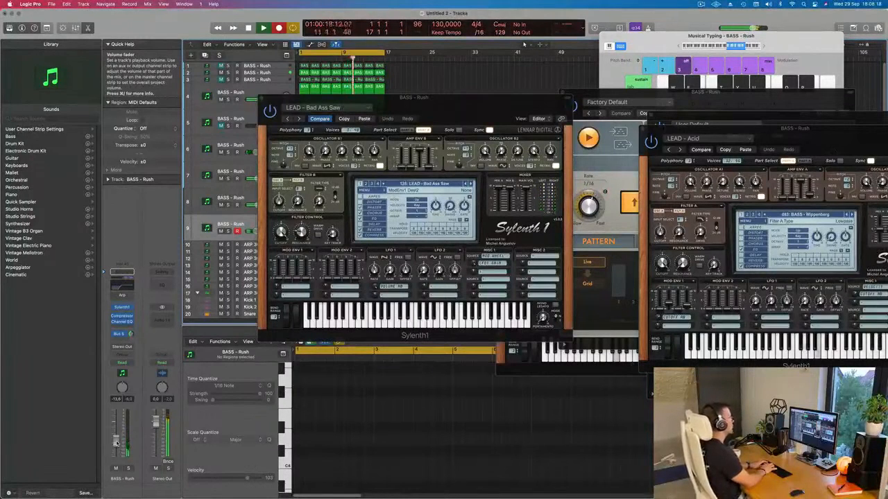
# Record a four-bar part of short repeated notes with occasional high accents on track 9, and play it back from the start
pyautogui.press('space')
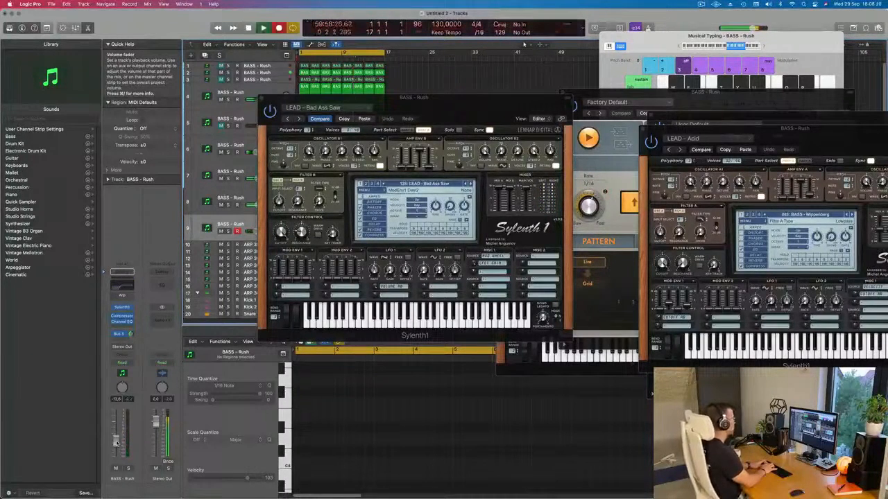
pyautogui.press('d')
pyautogui.press('d')
pyautogui.press('d')
pyautogui.press('d')
pyautogui.press('d')
pyautogui.press('d')
pyautogui.press('d')
pyautogui.press('d')
pyautogui.press('d')
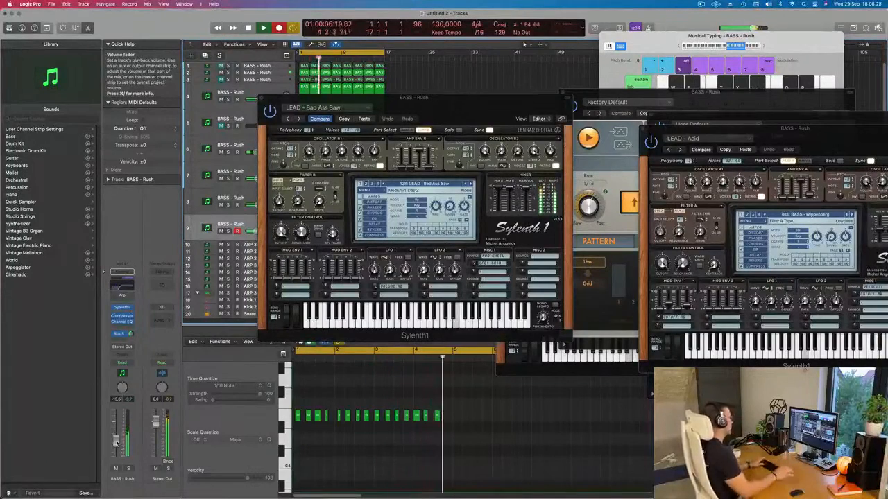
pyautogui.press('space')
pyautogui.press('space')
# Move the Sylenth1 window aside, then select all recorded notes in track 9's region and quantize them to 1/16 notes
pyautogui.moveTo(448, 108); pyautogui.dragTo(843, 86)
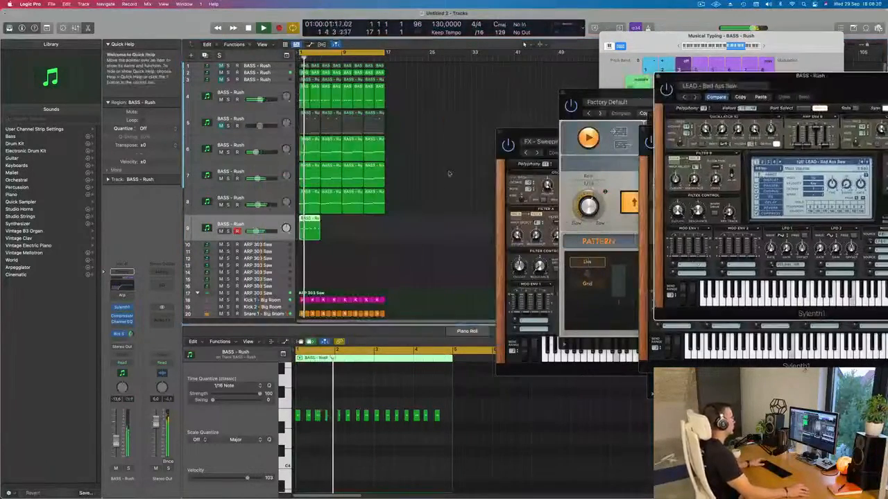
pyautogui.hscroll(4, 403, 406)
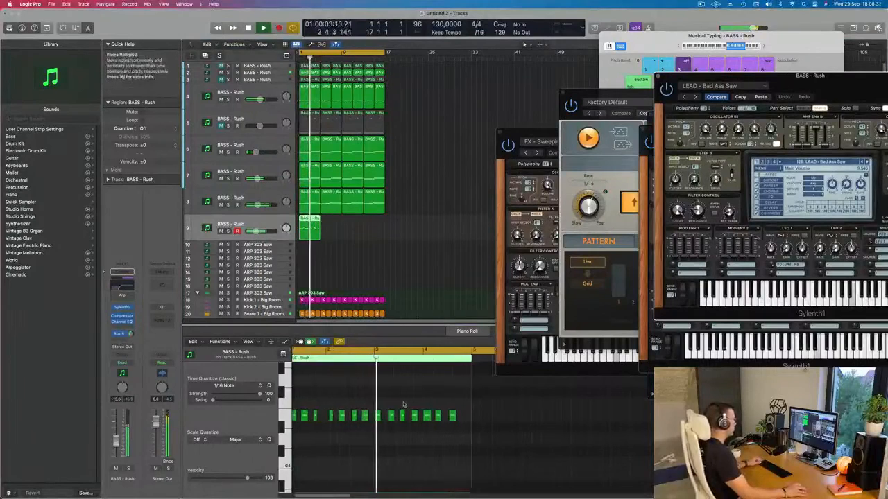
pyautogui.scroll(4, 404, 405)
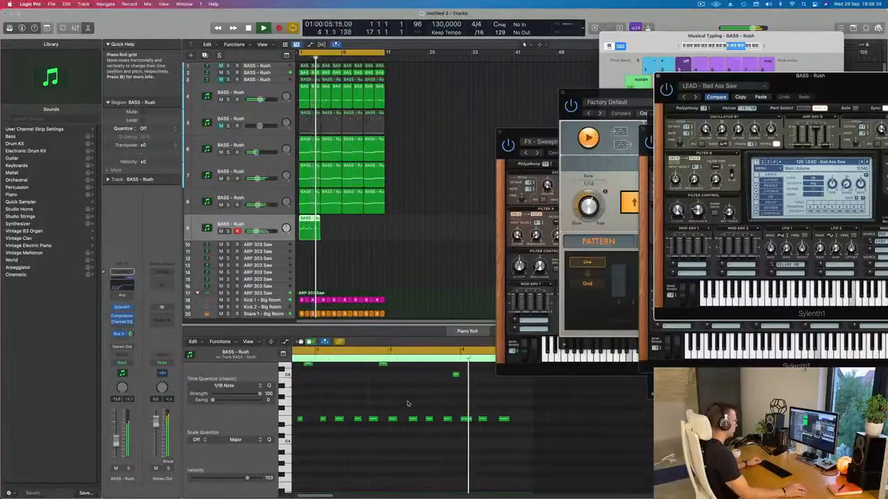
pyautogui.hscroll(-3, 419, 410)
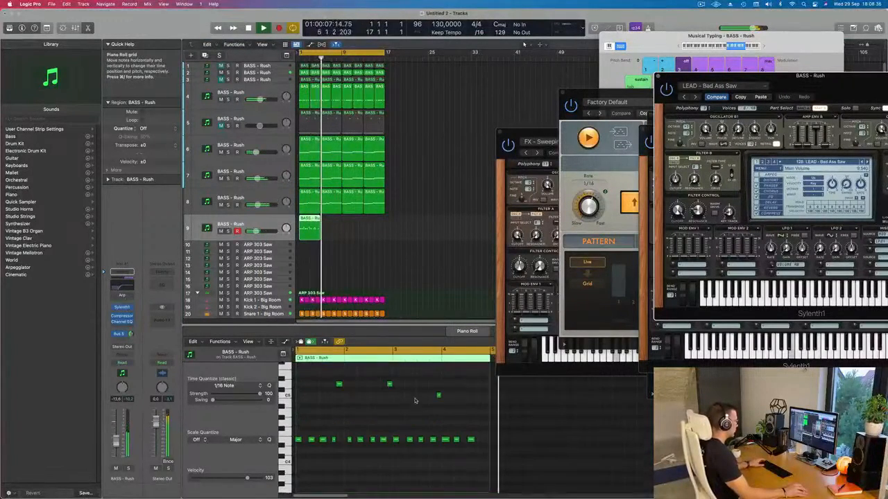
pyautogui.scroll(2, 392, 388)
pyautogui.click(389, 385)
pyautogui.moveTo(397, 386); pyautogui.dragTo(429, 386)
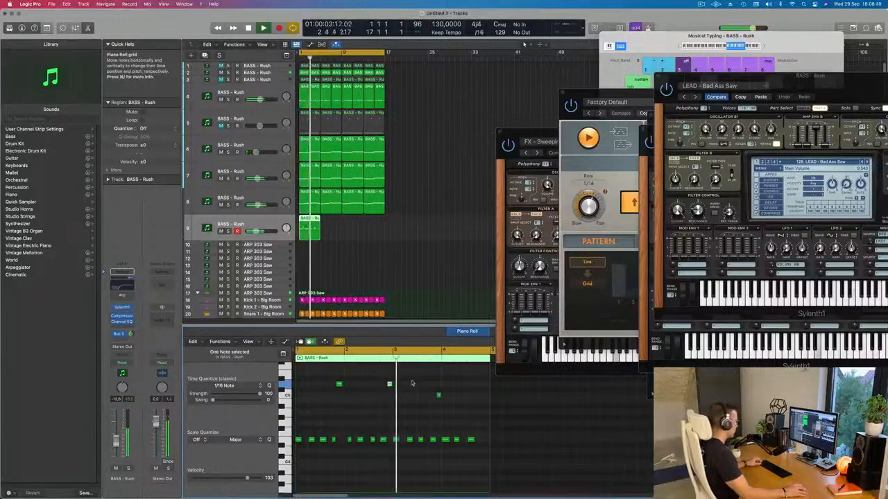
pyautogui.click(386, 415)
pyautogui.press('space')
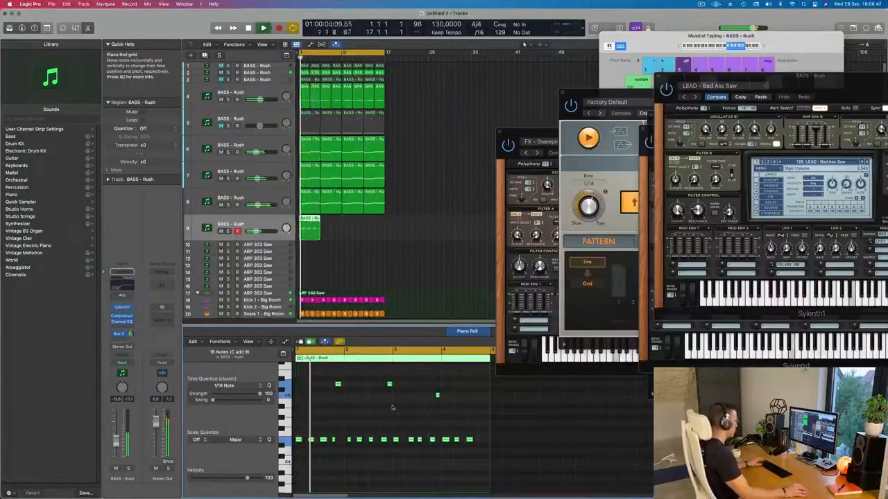
pyautogui.press('super+Right')
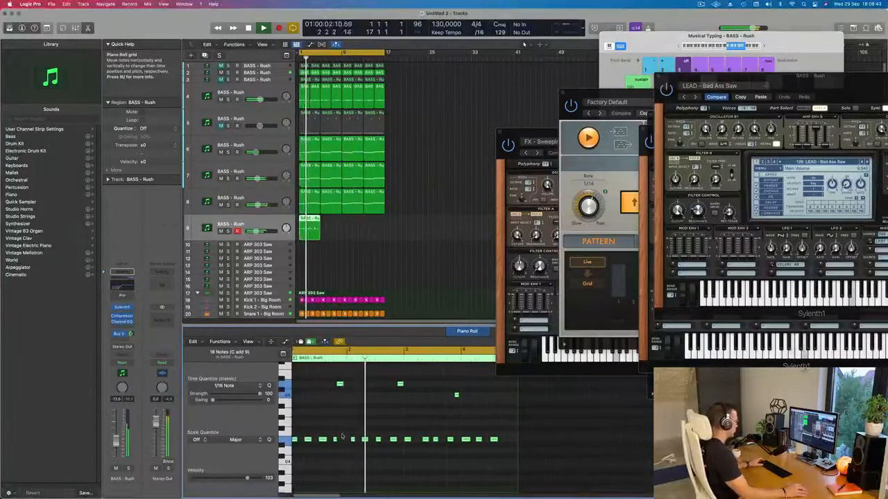
pyautogui.press('super+Right')
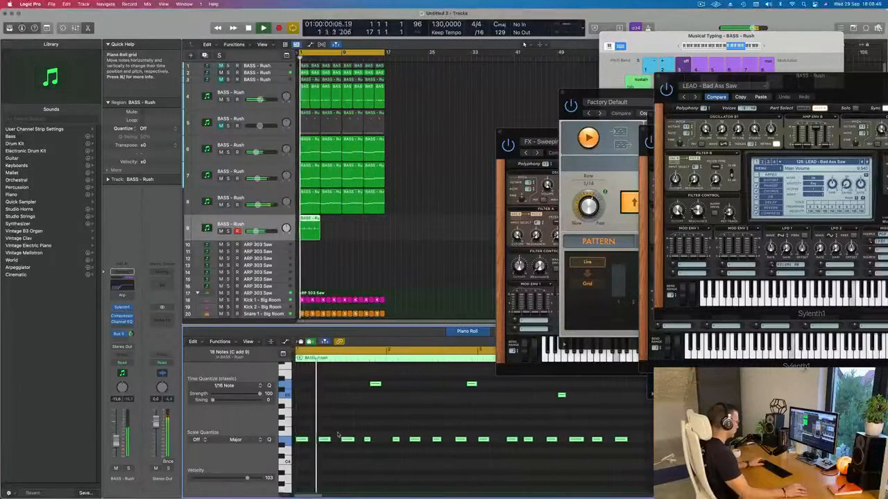
# Move the first high note and the short low note before bar 2 slightly later in track 9's region, and replay it
pyautogui.click(383, 400)
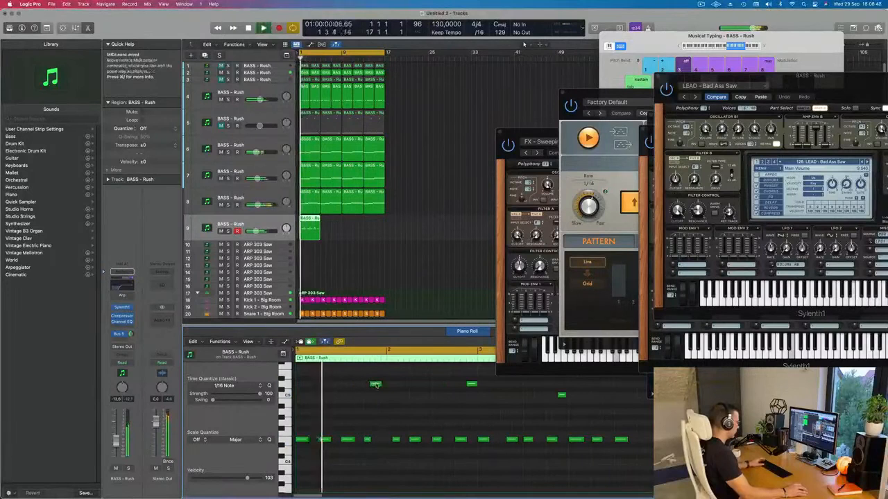
pyautogui.moveTo(375, 384); pyautogui.dragTo(378, 385)
pyautogui.moveTo(381, 387); pyautogui.dragTo(381, 386)
pyautogui.scroll(-1, 407, 414)
pyautogui.scroll(-1, 352, 439)
pyautogui.moveTo(352, 440); pyautogui.dragTo(355, 440)
pyautogui.scroll(1, 343, 424)
pyautogui.hscroll(1, 434, 424)
pyautogui.scroll(-1, 433, 425)
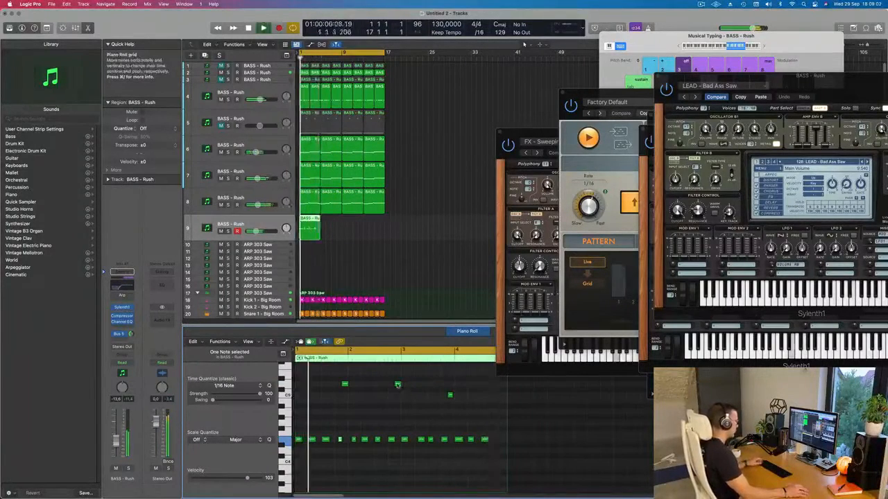
pyautogui.moveTo(398, 385); pyautogui.dragTo(506, 392)
pyautogui.scroll(4, 458, 395)
pyautogui.press('space')
pyautogui.press('space')
pyautogui.scroll(-3, 450, 402)
# Repeat track 9's four-bar region three times to fill the cycle range up to bar 17, and restart playback
pyautogui.click(349, 232)
pyautogui.click(307, 231)
pyautogui.press('super+r')
pyautogui.press('super+r')
pyautogui.press('super+r')
pyautogui.scroll(-2, 340, 260)
pyautogui.click(437, 229)
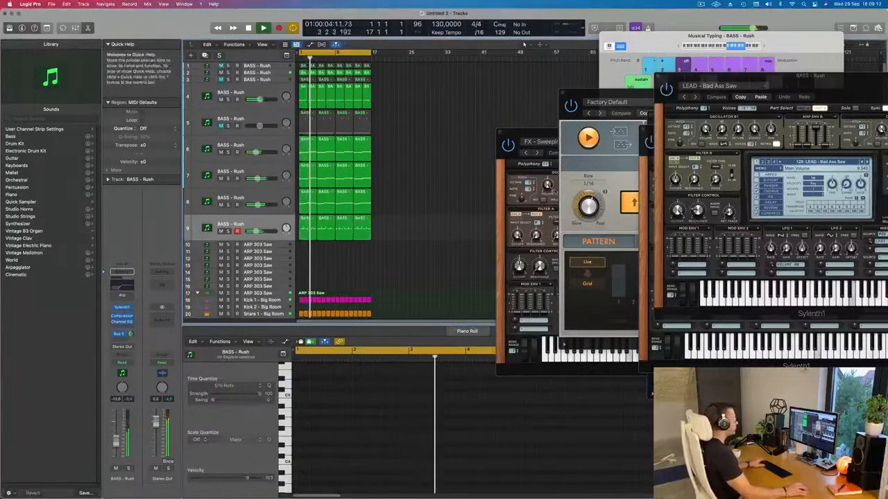
pyautogui.press('space')
# In track 9's Channel EQ, set the low cut to 274 Hz and the high shelf to 3300 Hz at +2.7 dB
pyautogui.click(239, 224)
pyautogui.press('space')
pyautogui.press('space')
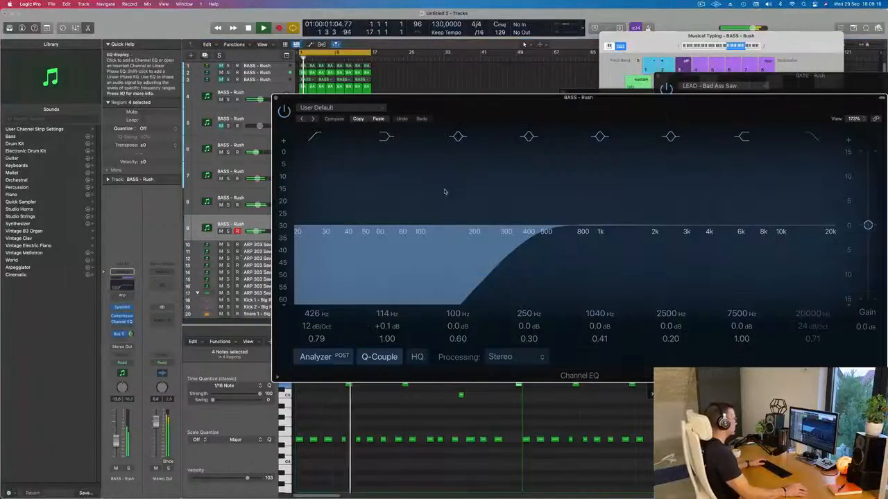
pyautogui.click(118, 283)
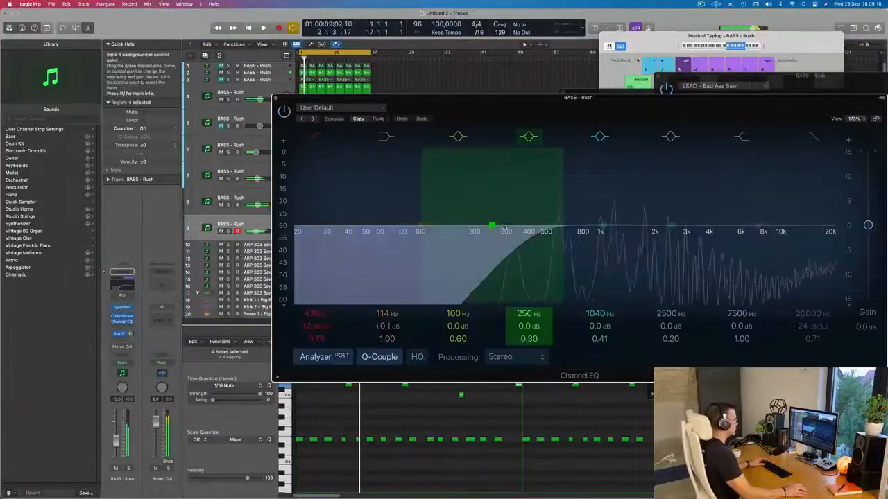
pyautogui.moveTo(517, 234); pyautogui.dragTo(500, 235)
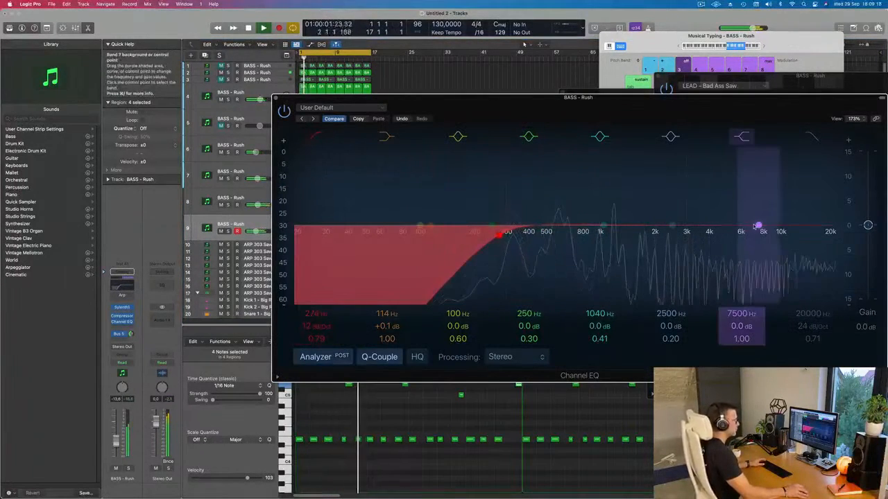
pyautogui.moveTo(752, 226); pyautogui.dragTo(694, 209)
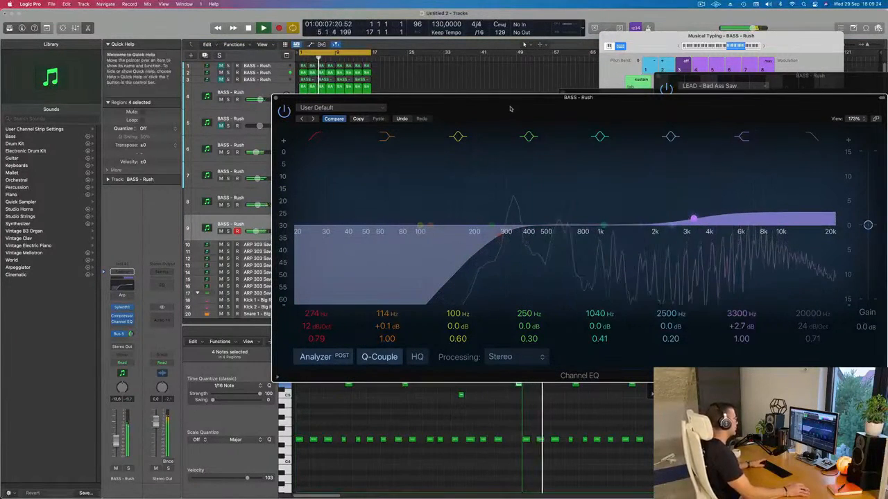
pyautogui.moveTo(511, 99); pyautogui.dragTo(470, 106)
pyautogui.press('space')
pyautogui.press('space')
# Mute track 4 during playback to compare the mix without it, and select and unmute it again
pyautogui.click(234, 105)
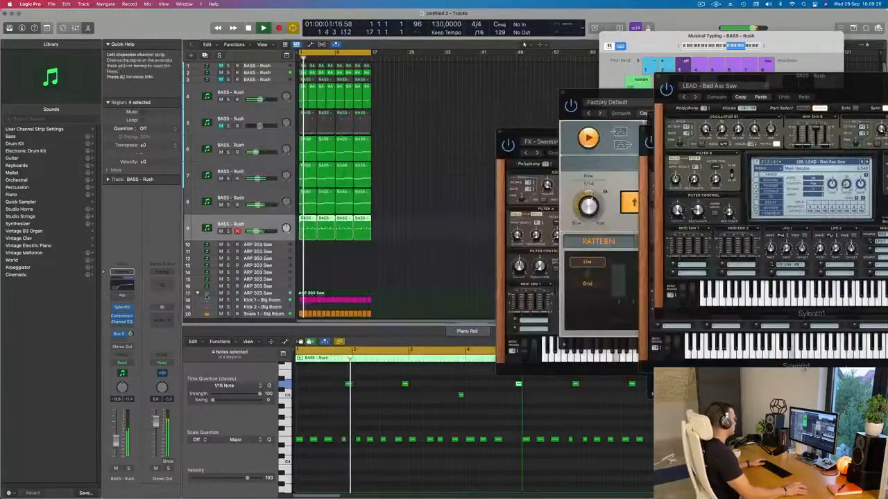
pyautogui.click(220, 99)
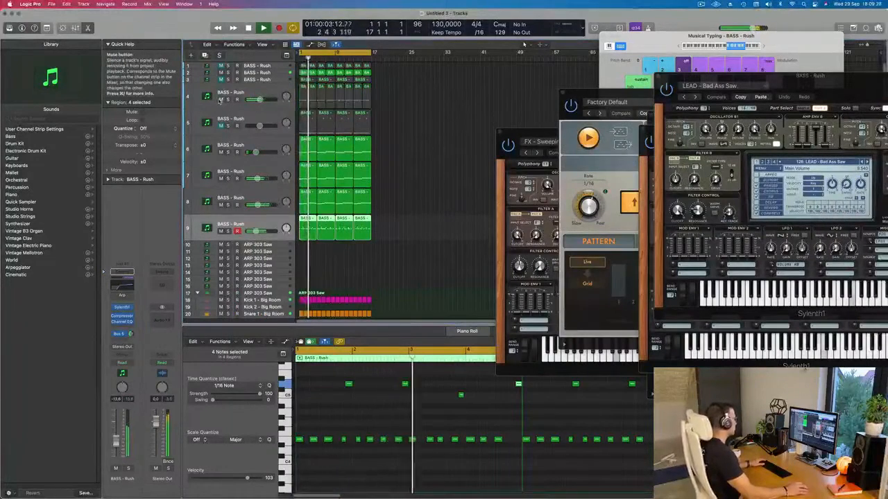
pyautogui.scroll(-3, 242, 109)
pyautogui.scroll(3, 242, 109)
pyautogui.hscroll(2, 385, 206)
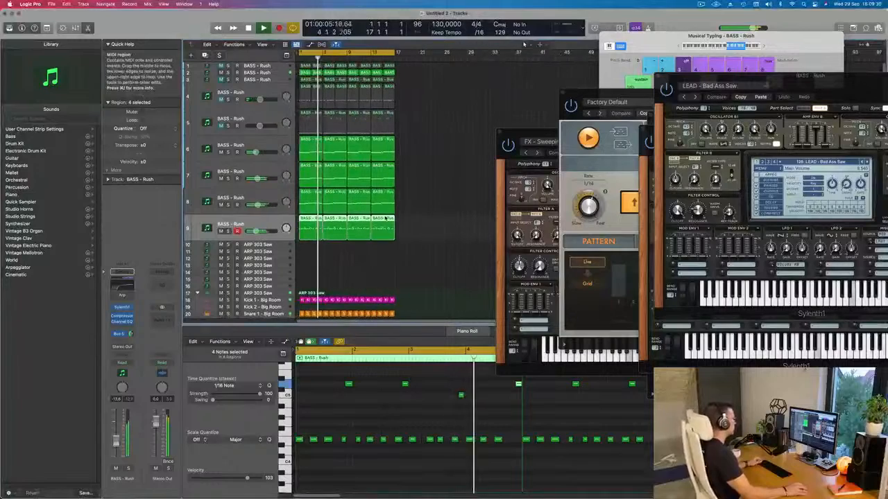
pyautogui.hscroll(1, 385, 205)
pyautogui.click(236, 105)
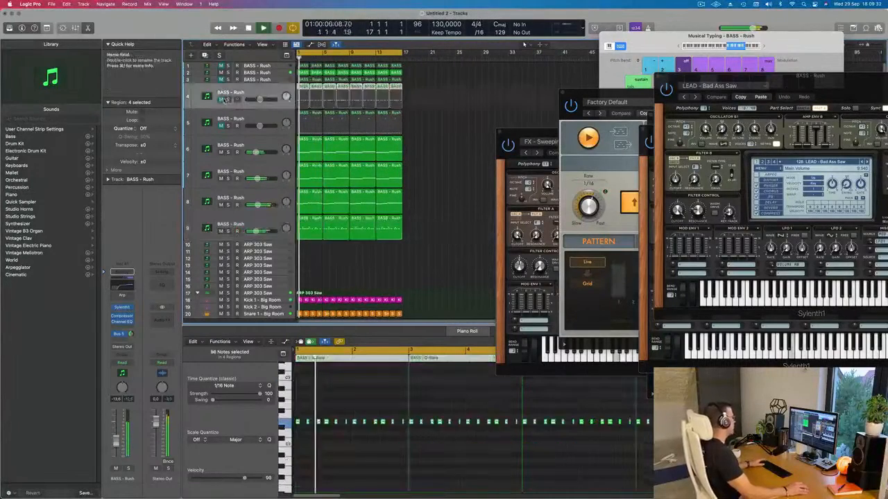
pyautogui.click(220, 100)
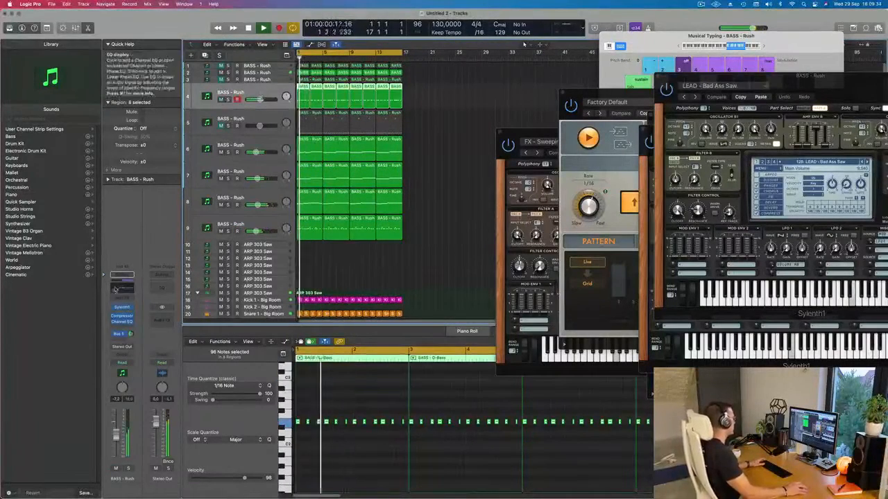
# In track 4's Channel EQ, set the low cut to 101 Hz and boost band 4 at 228 Hz by 0.9 dB
pyautogui.click(118, 290)
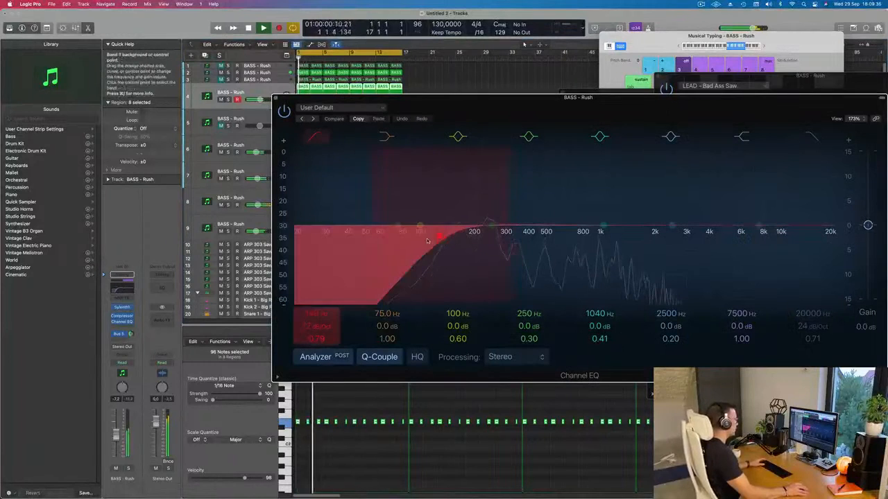
pyautogui.moveTo(491, 224)
pyautogui.mouseDown()
pyautogui.moveTo(480, 219)
pyautogui.moveTo(486, 223)
pyautogui.mouseUp()
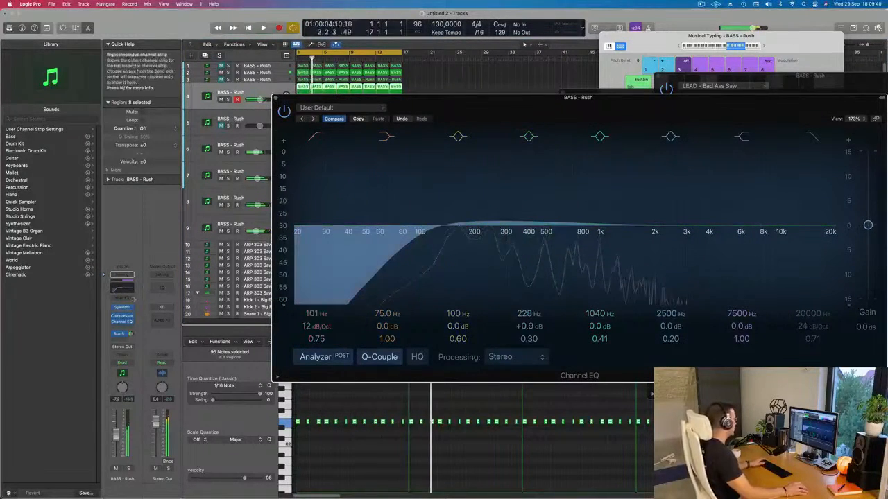
# Adjust track 4's Bus 5 send level and the filter control cutoff in its Sylenth1 during playback
pyautogui.click(122, 308)
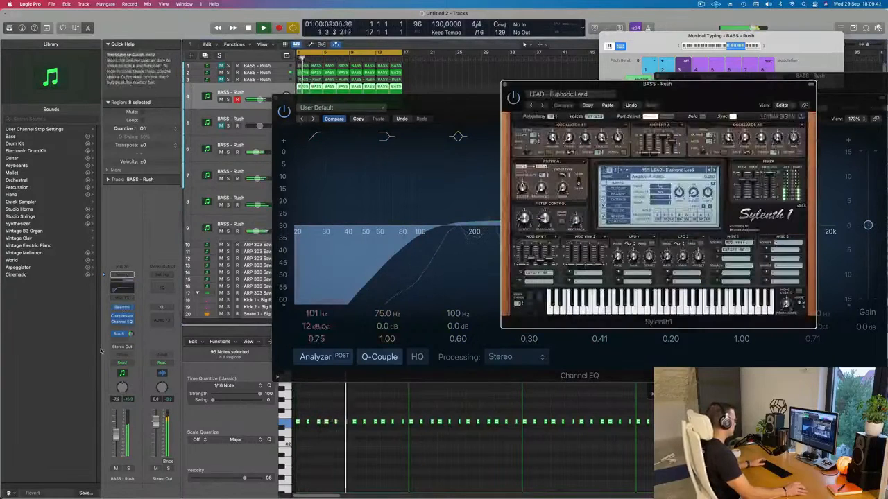
pyautogui.moveTo(131, 334); pyautogui.dragTo(131, 341)
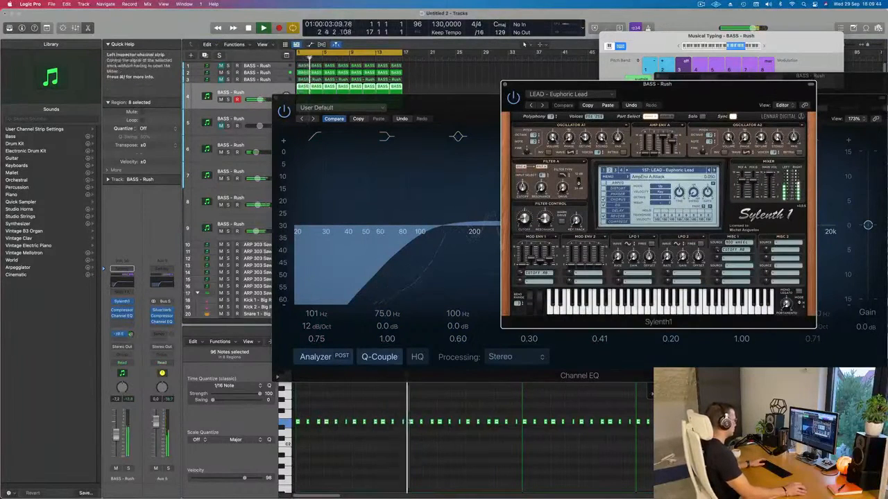
pyautogui.press('Return')
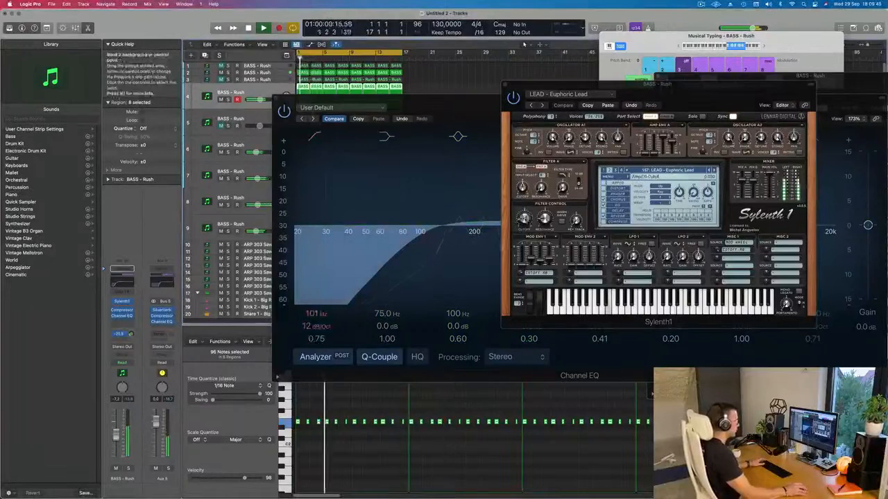
pyautogui.moveTo(525, 220); pyautogui.dragTo(524, 217)
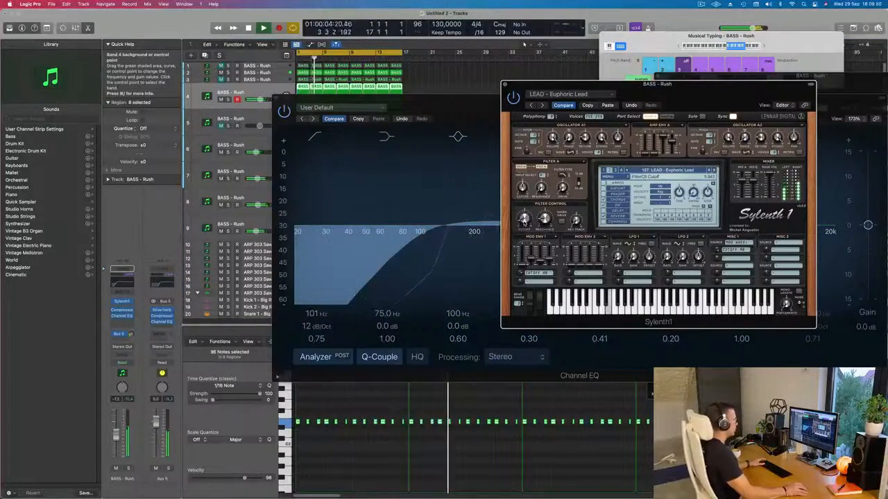
pyautogui.press('Return')
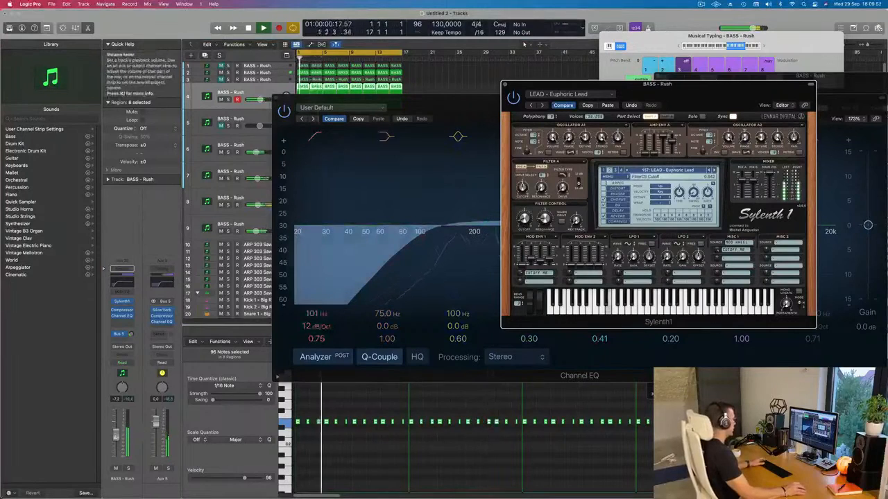
# Raise track 4's volume to -6.4 dB, and close its Sylenth1 and Channel EQ windows
pyautogui.moveTo(116, 434); pyautogui.dragTo(116, 433)
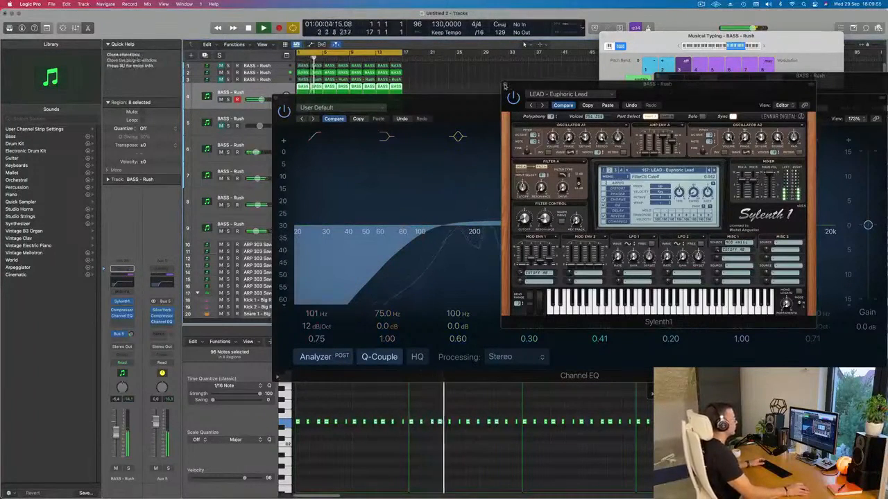
pyautogui.click(506, 84)
pyautogui.click(703, 4)
pyautogui.click(478, 75)
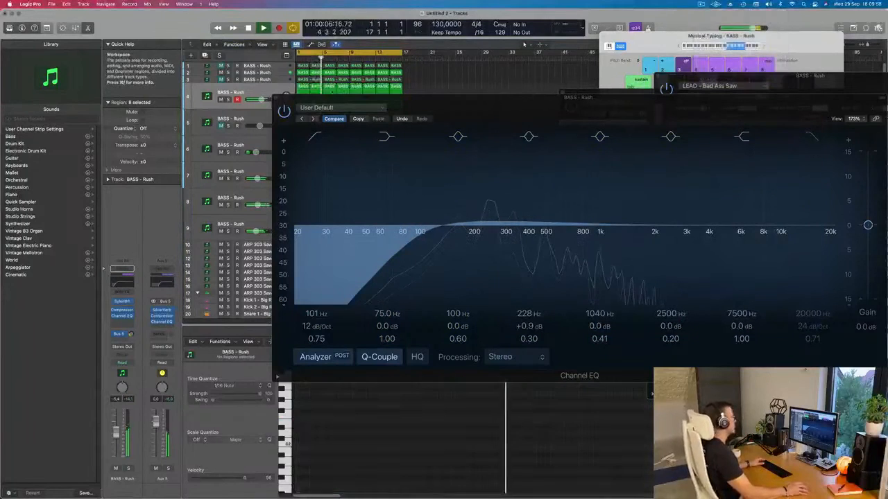
pyautogui.click(275, 99)
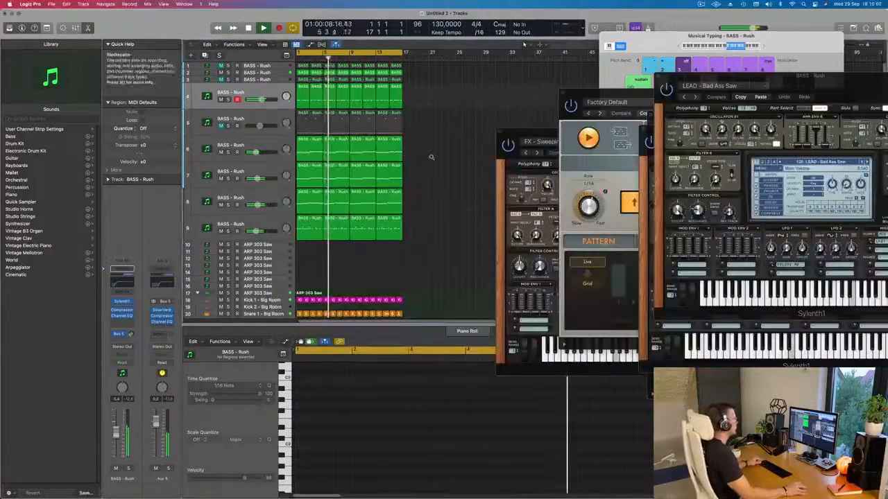
# Review the full arrangement, including the drum tracks, during playback, and stop playback
pyautogui.press('super+Left')
pyautogui.press('super+Right')
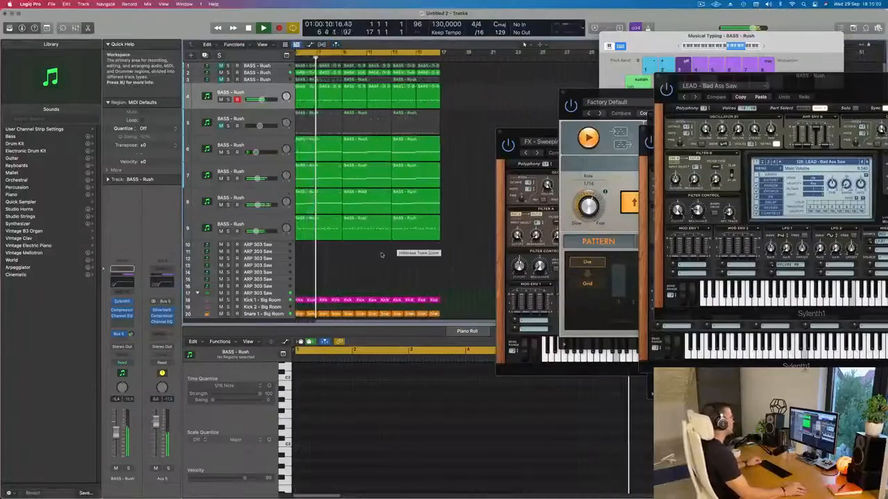
pyautogui.scroll(-3, 374, 233)
pyautogui.hscroll(-1, 350, 225)
pyautogui.press('super+Left')
pyautogui.press('super+Left')
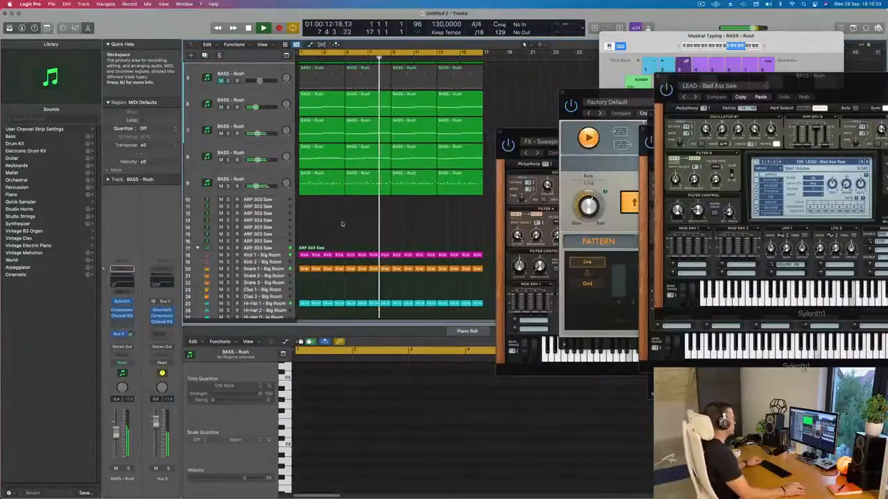
pyautogui.scroll(3, 341, 216)
pyautogui.press('space')
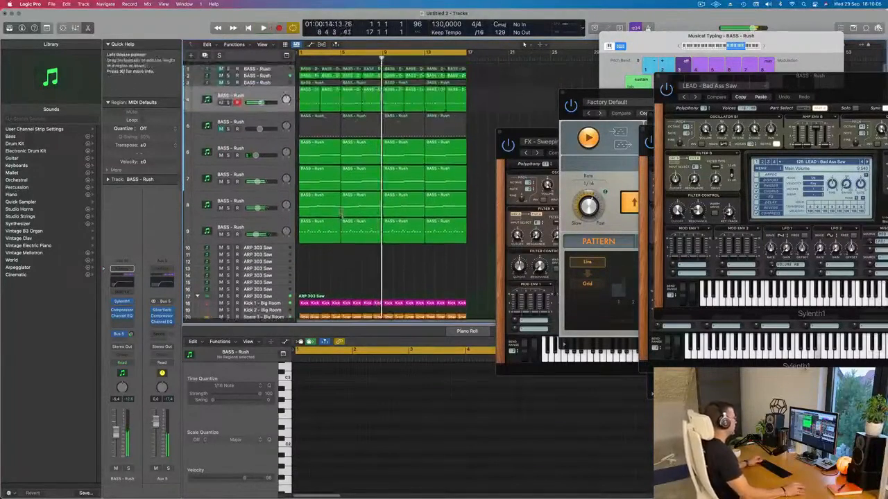
# Move the FX - Sweeping Dust Sylenth1 and Arpeggiator windows aside to uncover the arrangement
pyautogui.moveTo(510, 134); pyautogui.dragTo(709, 144)
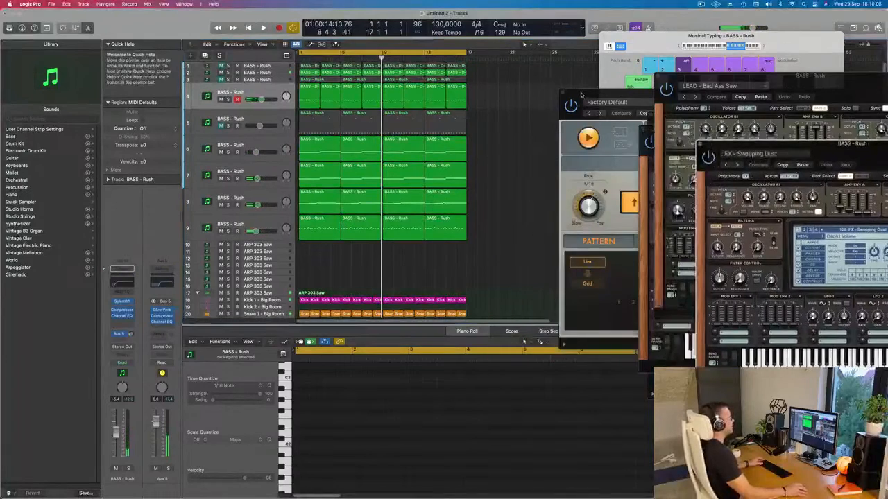
pyautogui.moveTo(581, 95); pyautogui.dragTo(693, 104)
pyautogui.click(509, 159)
pyautogui.press('super+a')
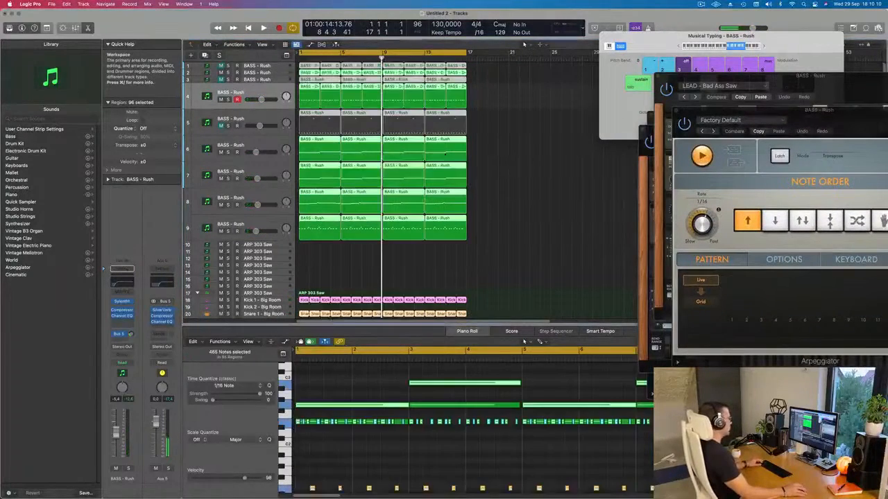
pyautogui.rightClick(439, 140)
pyautogui.click(444, 144)
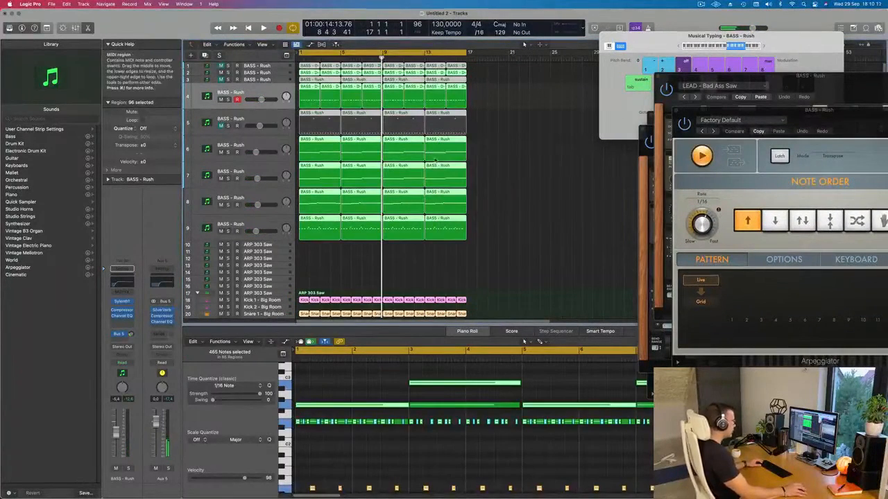
pyautogui.rightClick(438, 164)
pyautogui.click(466, 173)
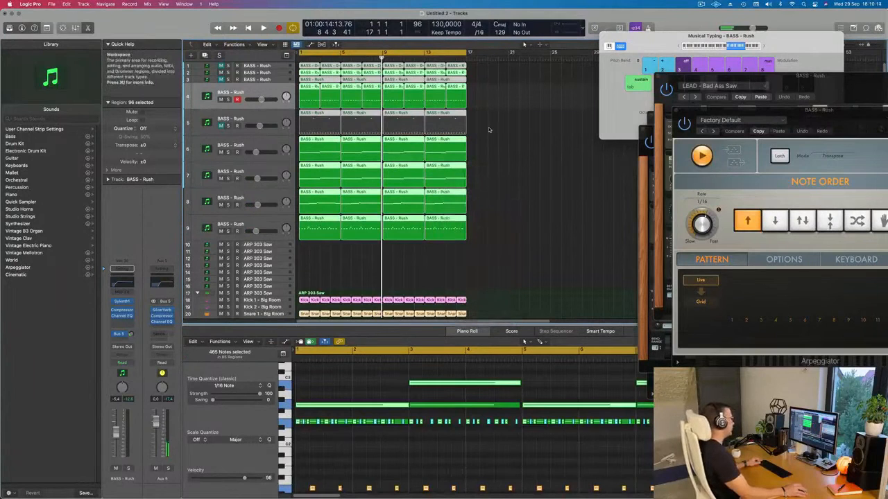
pyautogui.click(371, 161)
# Select all regions on every track and repeat them three times, extending the arrangement to bar 65
pyautogui.press('space')
pyautogui.press('super+Left')
pyautogui.press('super+Left')
pyautogui.press('super+Left')
pyautogui.press('super+Left')
pyautogui.press('super+Left')
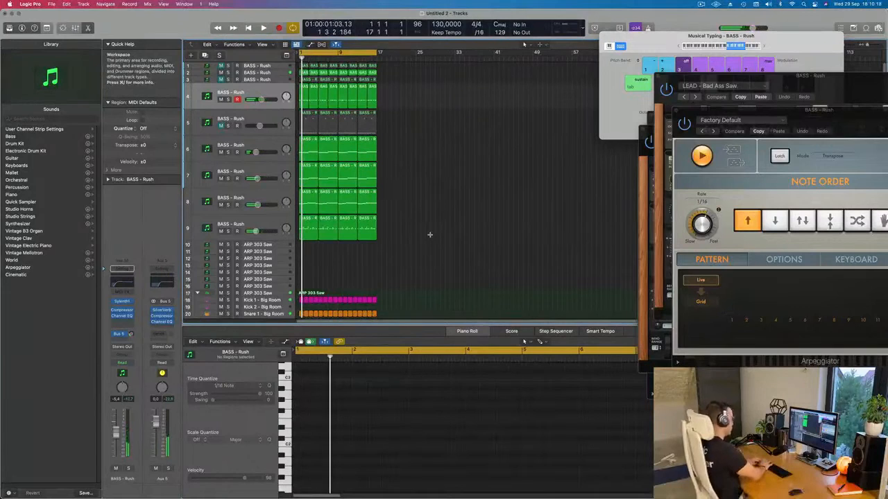
pyautogui.press('super+a')
pyautogui.press('super+r')
pyautogui.press('super+r')
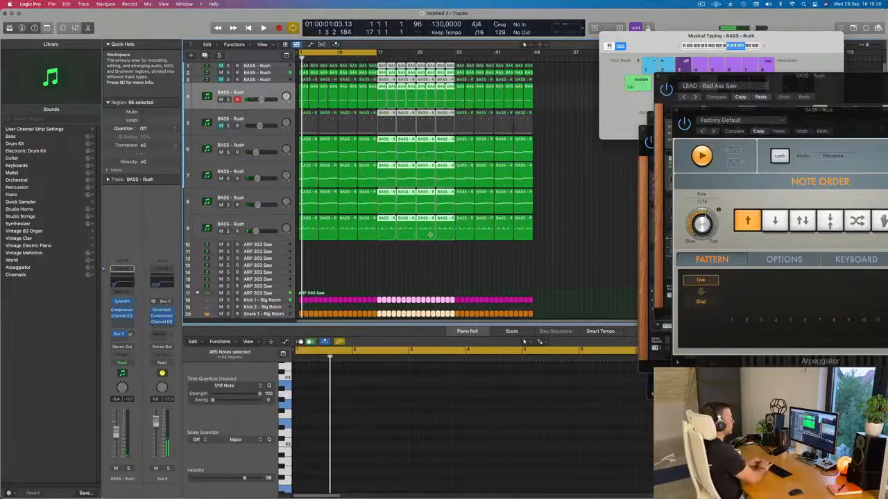
pyautogui.press('super+r')
pyautogui.press('super+Left')
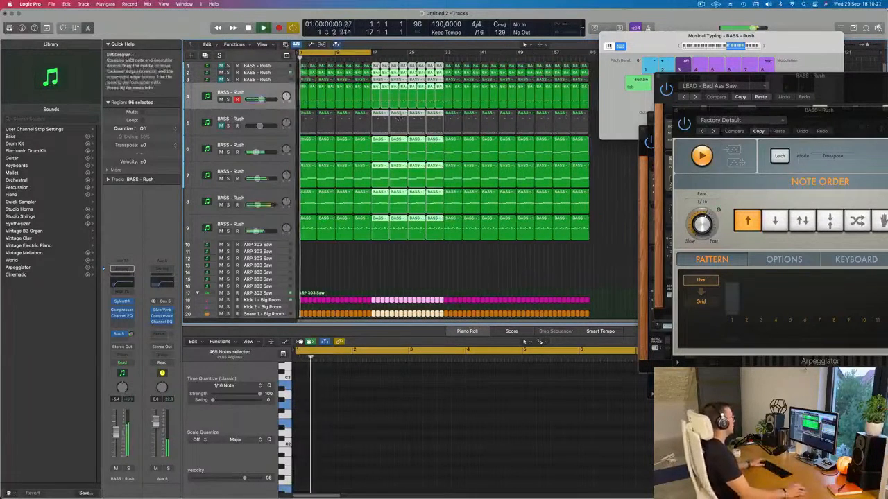
# Show the marquee ruler and the secondary ruler in the tracks area
pyautogui.click(264, 45)
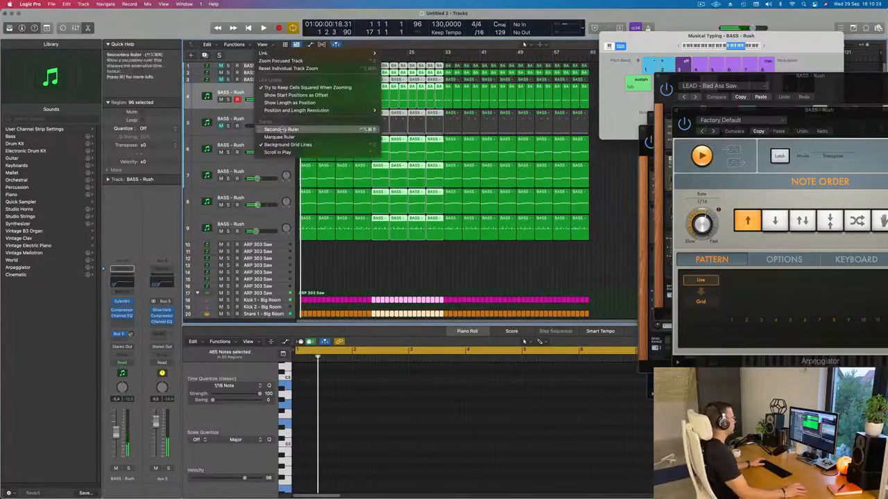
pyautogui.click(261, 137)
pyautogui.click(263, 45)
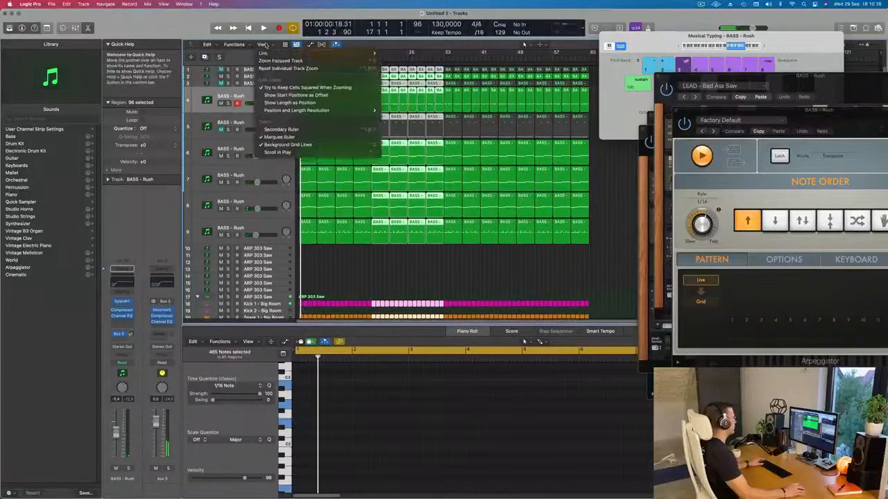
pyautogui.click(315, 130)
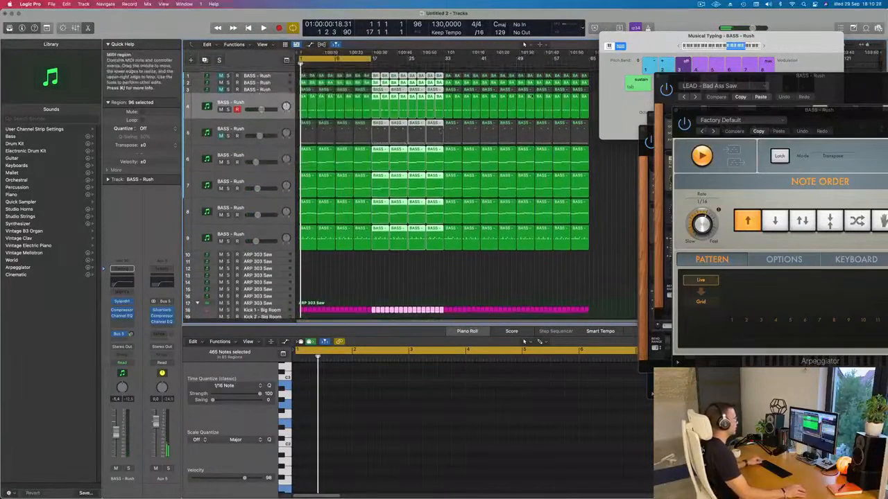
# Start playback, deselect all regions and hide the Musical Typing keyboard
pyautogui.press('space')
pyautogui.scroll(-4, 343, 275)
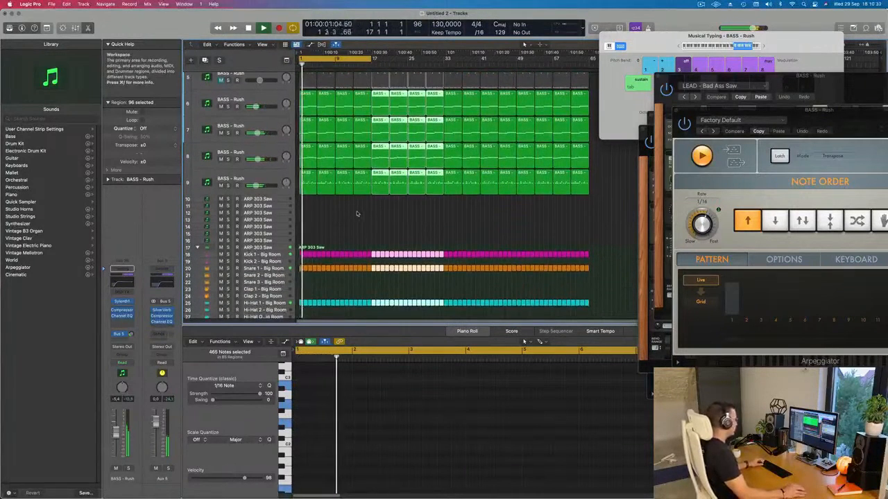
pyautogui.click(370, 222)
pyautogui.press('super+k')
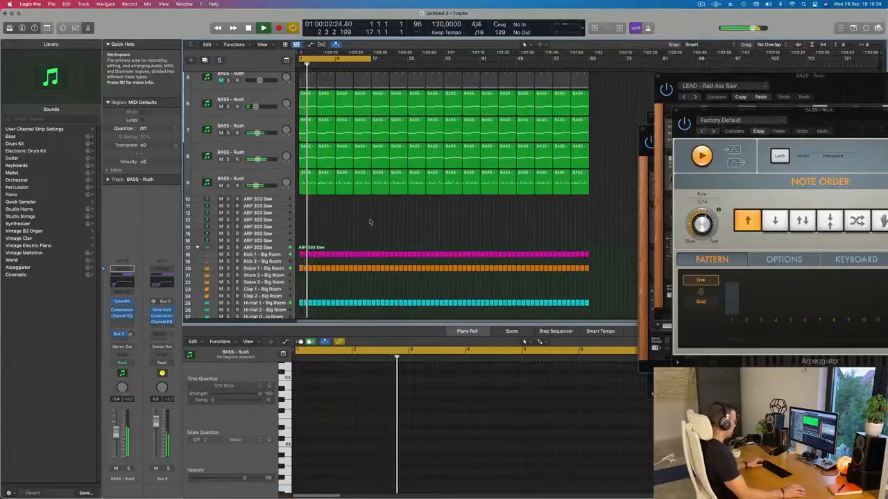
# In the mixer, select the channels of synth tracks 1 to 9, lower all their volume faders to minimum, and hide the mixer
pyautogui.press('x')
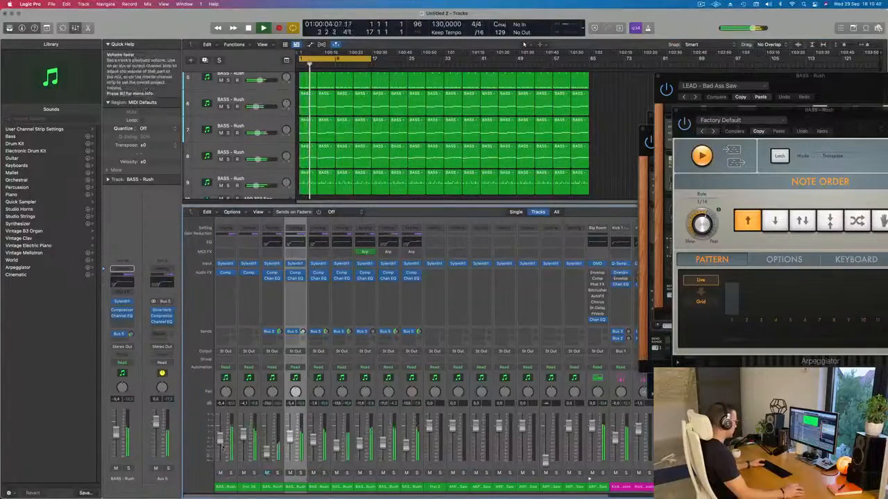
pyautogui.moveTo(412, 491); pyautogui.dragTo(232, 491)
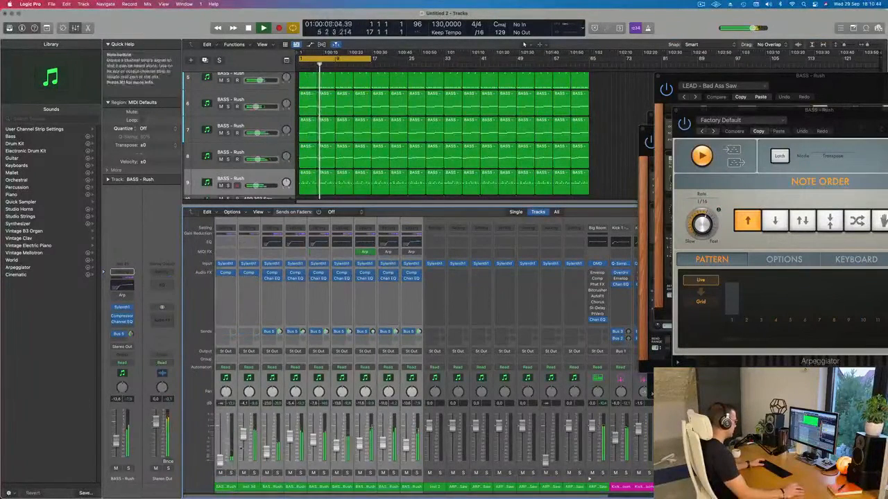
pyautogui.moveTo(243, 436); pyautogui.dragTo(244, 472)
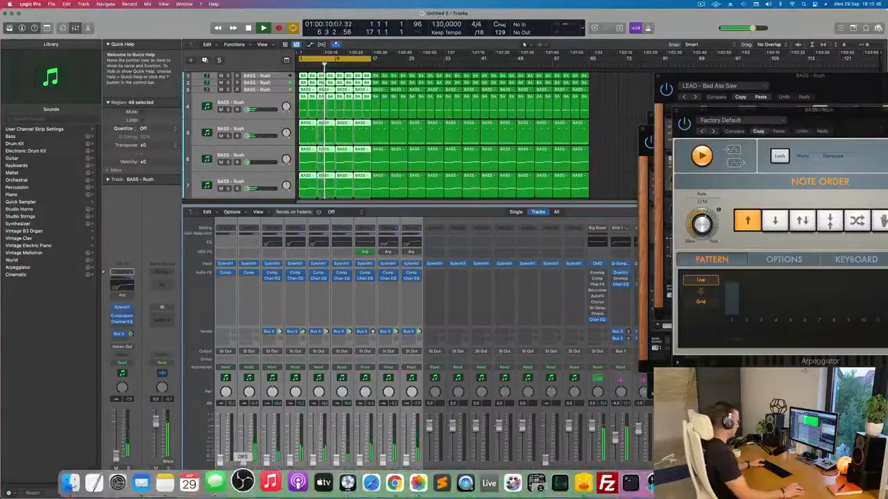
pyautogui.click(607, 136)
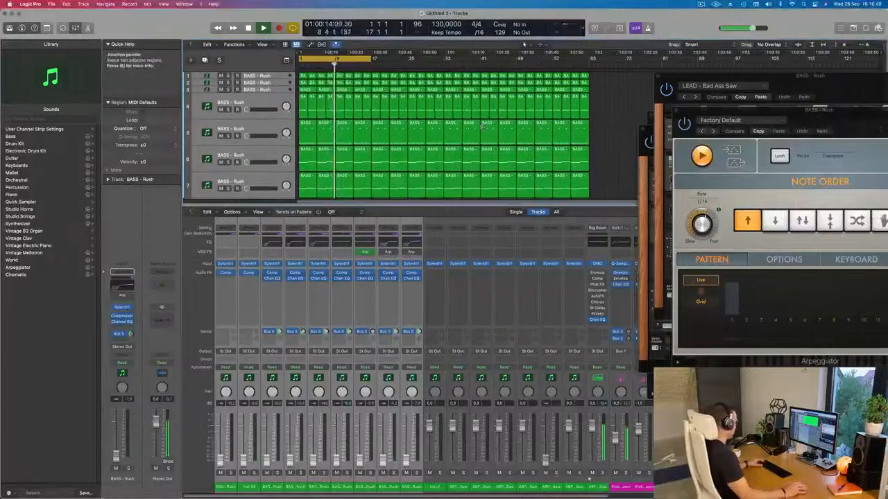
pyautogui.press('x')
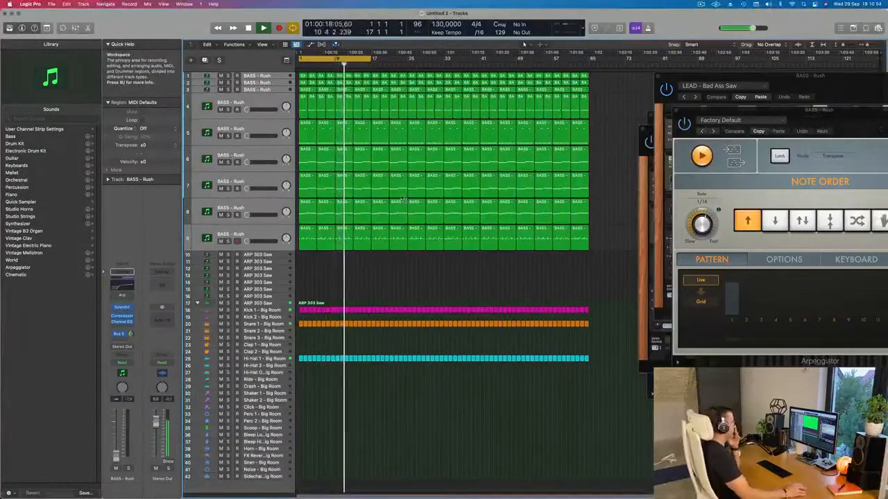
# Raise track 7's volume to -12.2 dB while playing from the beginning
pyautogui.click(257, 182)
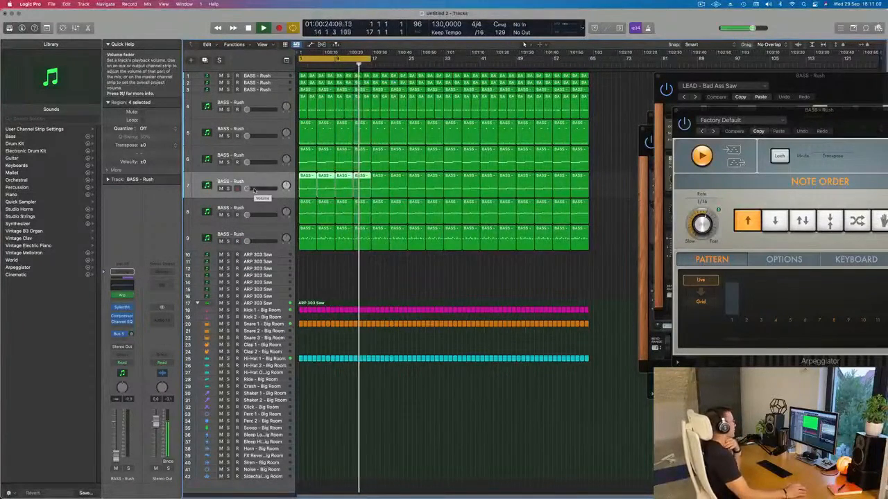
pyautogui.moveTo(248, 189); pyautogui.dragTo(251, 188)
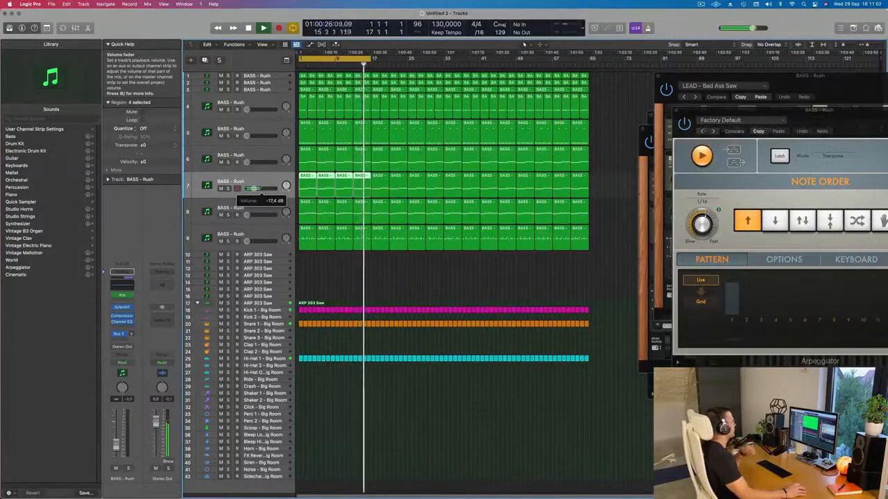
pyautogui.press('Return')
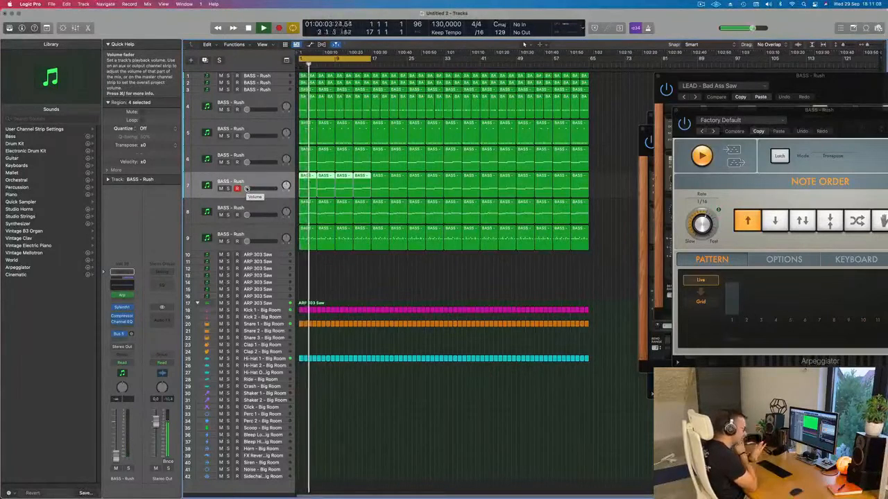
pyautogui.press('Return')
pyautogui.moveTo(251, 188); pyautogui.dragTo(255, 188)
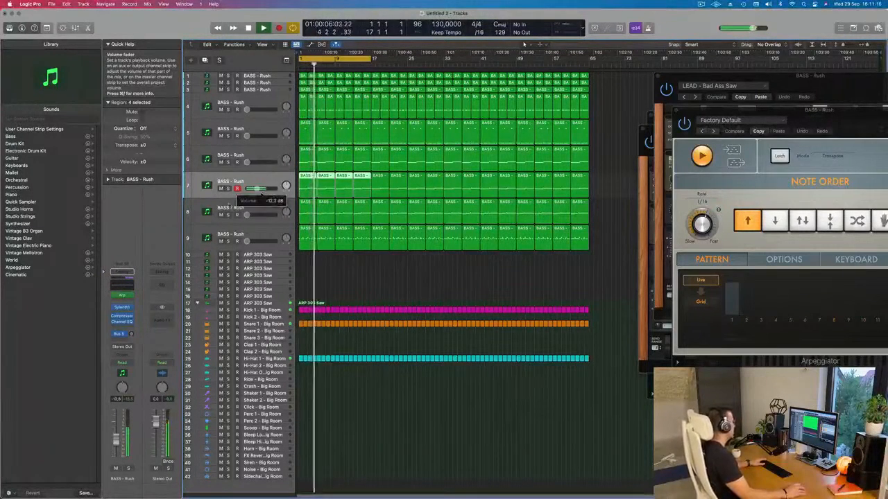
# In track 7's Channel EQ, boost band 2 at 84 Hz by 1.6 dB, close the EQ window and deselect the regions
pyautogui.click(119, 285)
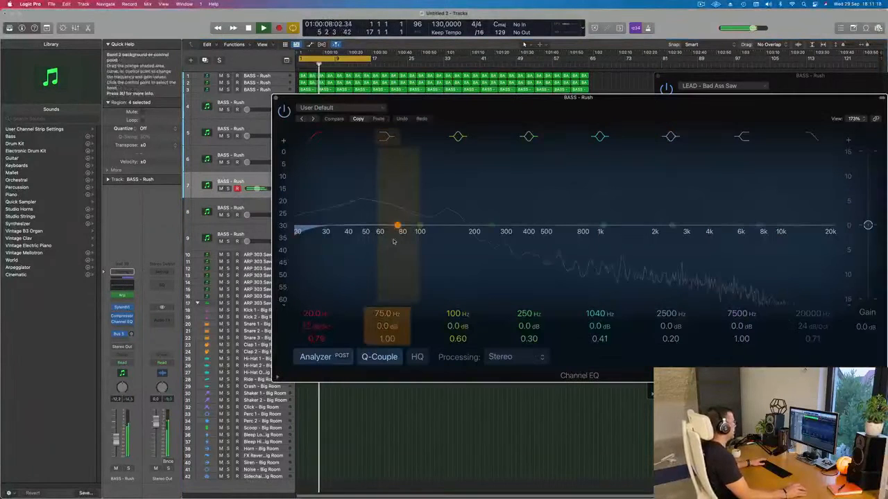
pyautogui.moveTo(396, 229); pyautogui.dragTo(405, 214)
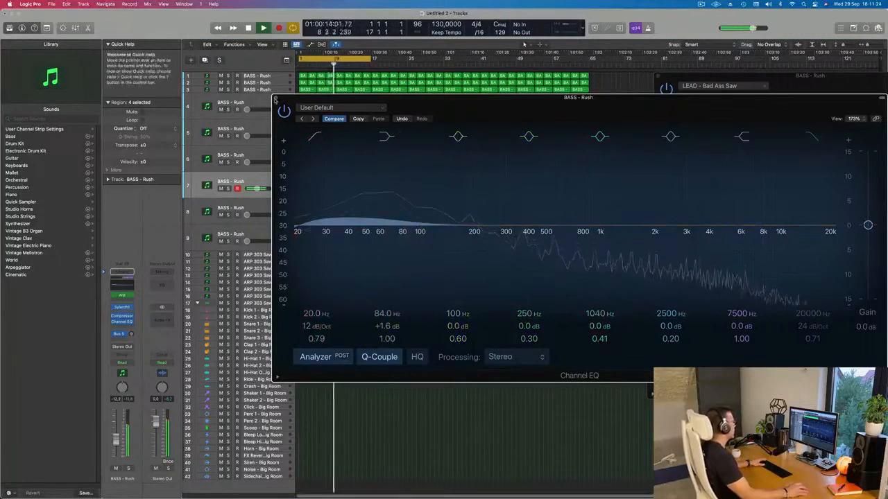
pyautogui.click(275, 98)
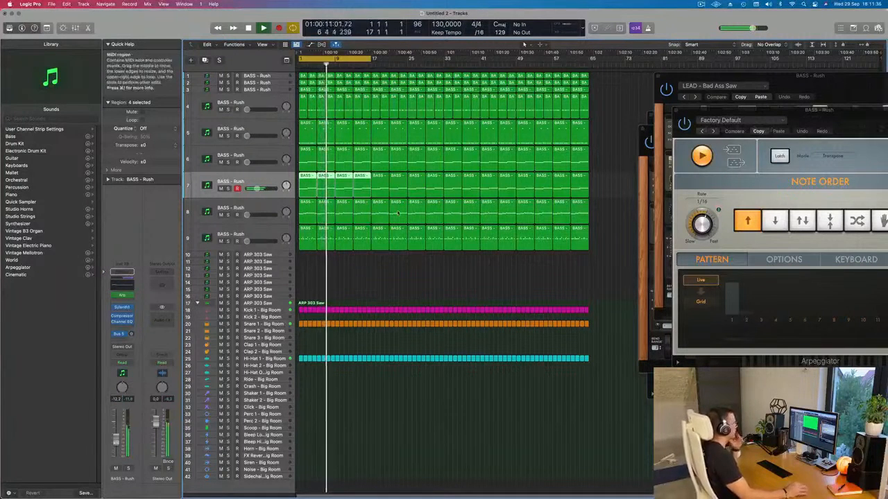
pyautogui.click(387, 273)
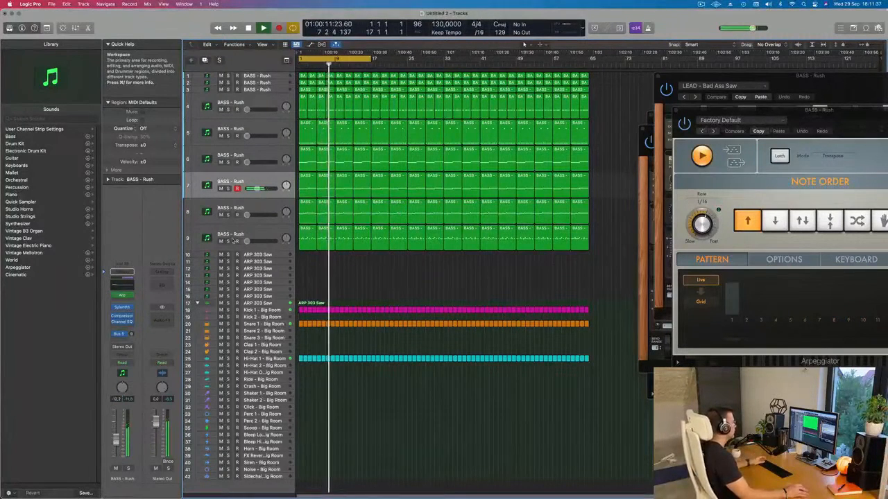
# Try bringing track 6 into the mix by raising its volume
pyautogui.click(273, 214)
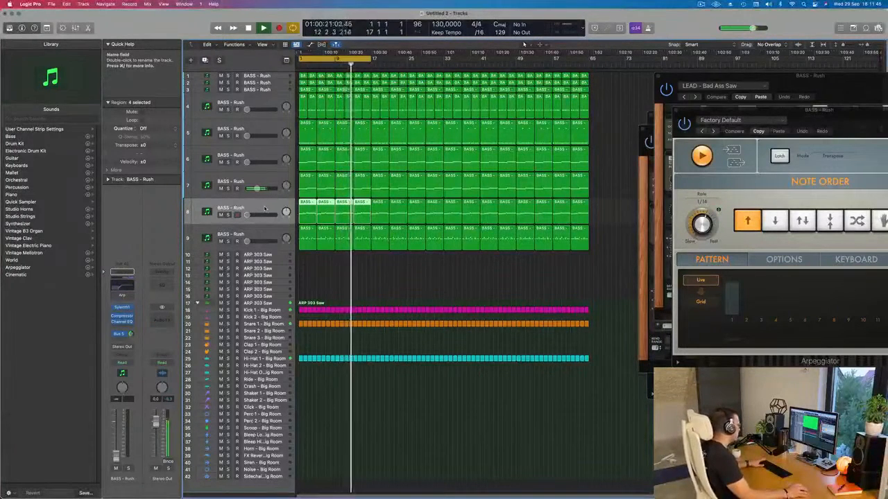
pyautogui.click(228, 164)
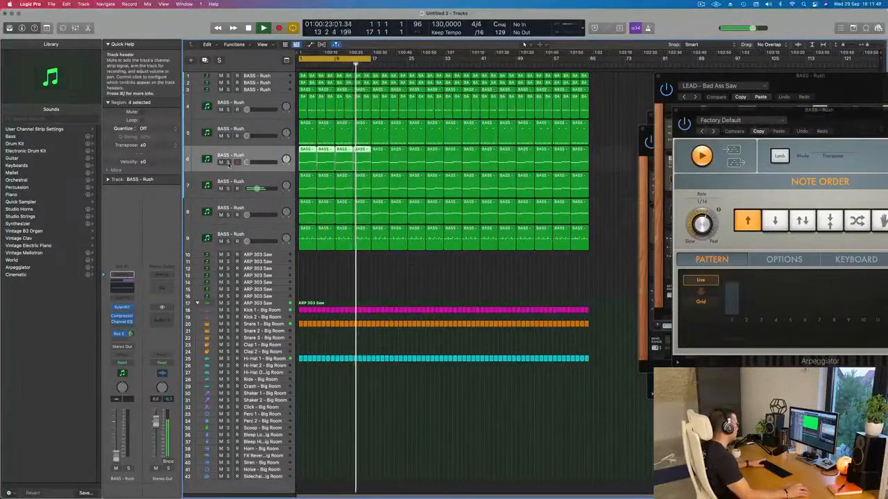
pyautogui.moveTo(246, 162); pyautogui.dragTo(259, 162)
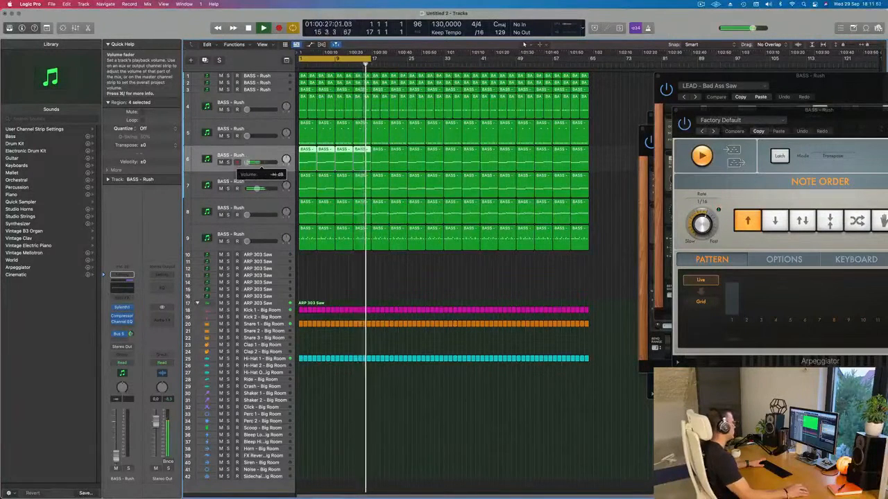
# Raise track 8's volume to -16.0 dB, restarting playback to check its balance against track 7
pyautogui.click(265, 207)
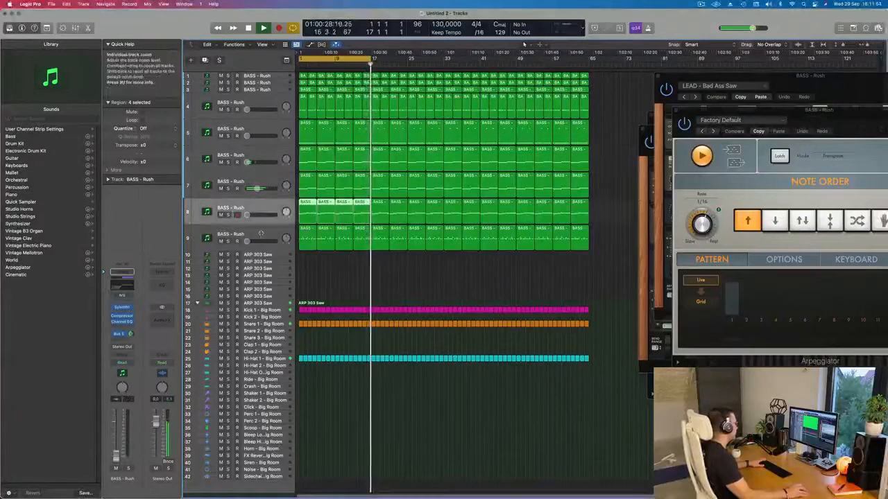
pyautogui.press('Return')
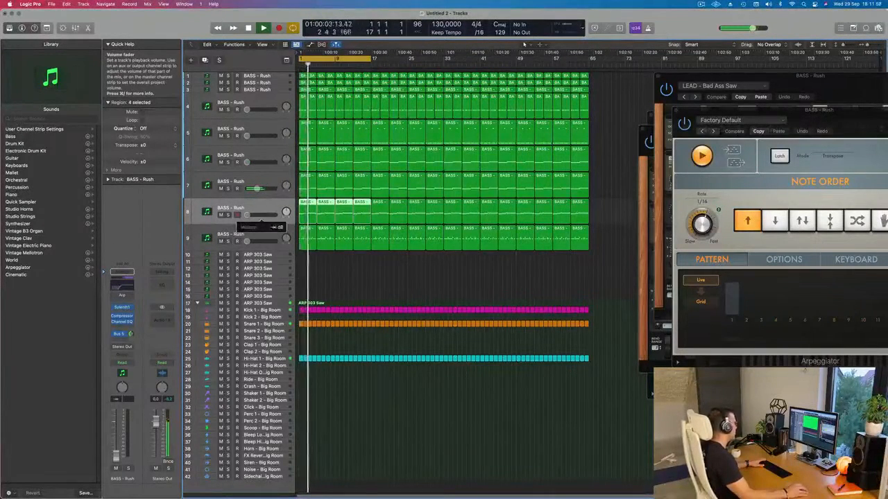
pyautogui.moveTo(247, 215); pyautogui.dragTo(256, 217)
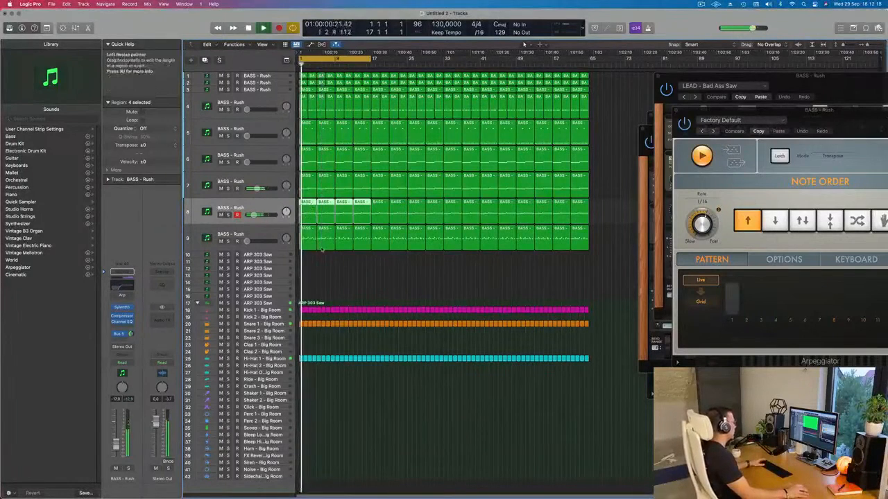
pyautogui.press('Down')
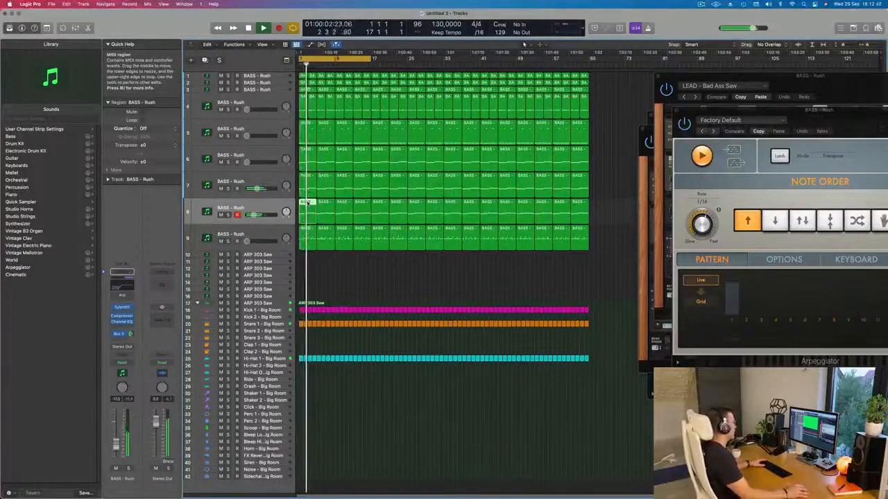
pyautogui.press('space')
pyautogui.press('space')
pyautogui.moveTo(253, 215); pyautogui.dragTo(255, 215)
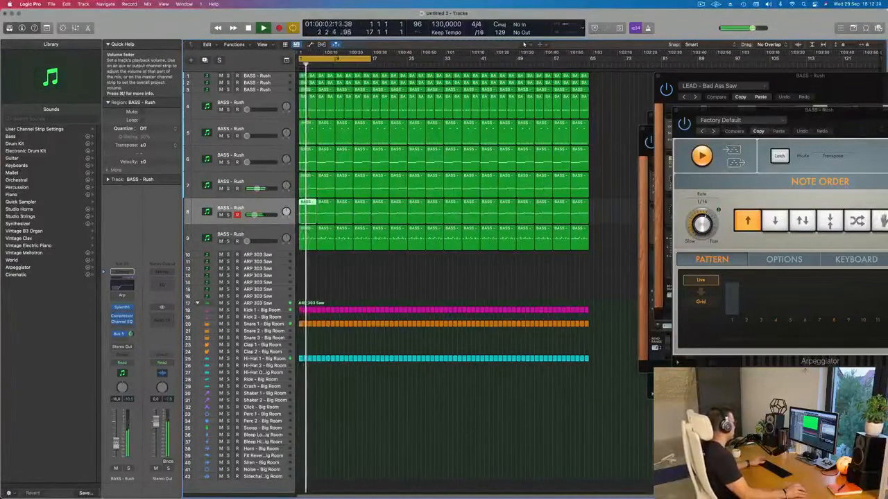
pyautogui.press('space')
pyautogui.press('space')
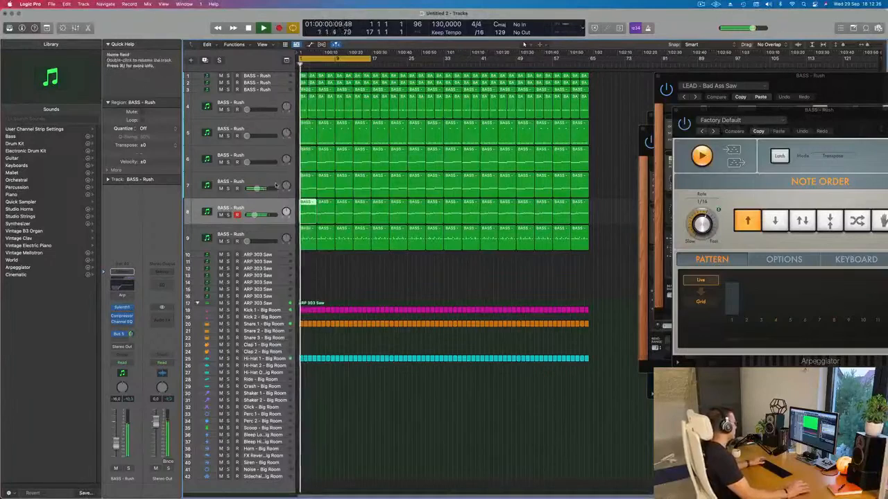
# Adjust the filter cutoff in track 7's Sylenth1 bass patch during playback, stop, and close the synth window
pyautogui.click(255, 180)
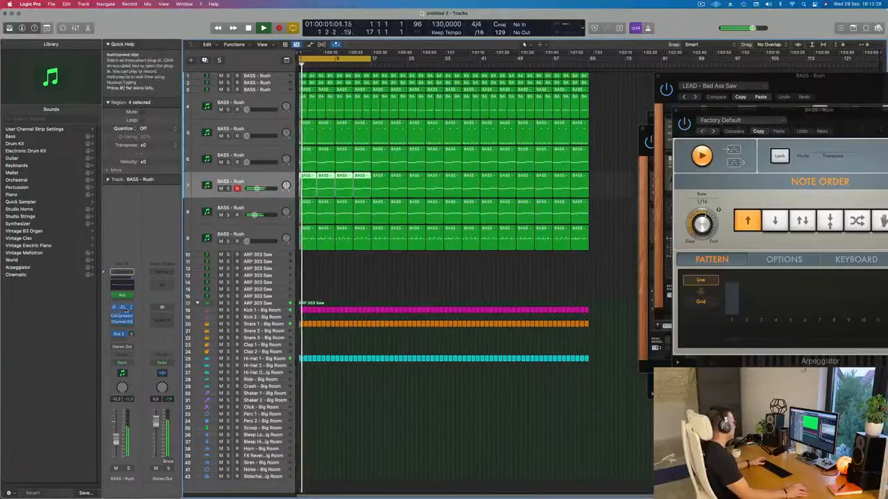
pyautogui.click(125, 308)
pyautogui.press('space')
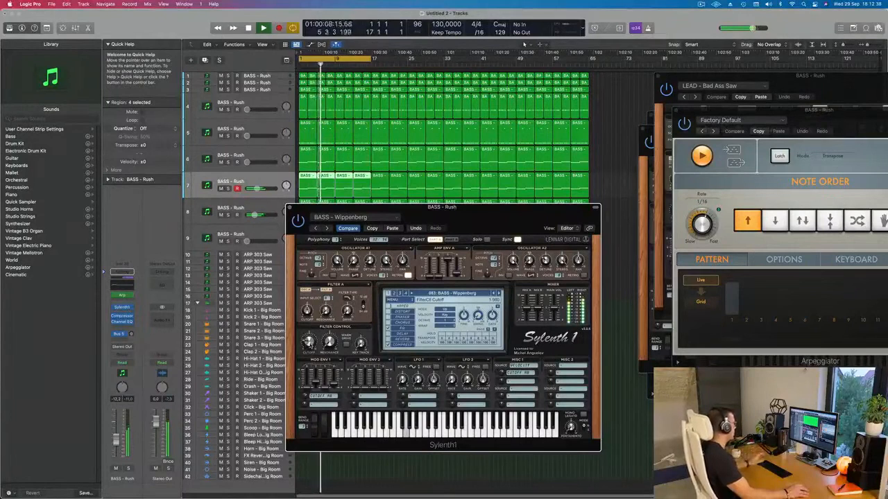
pyautogui.moveTo(385, 210); pyautogui.dragTo(366, 215)
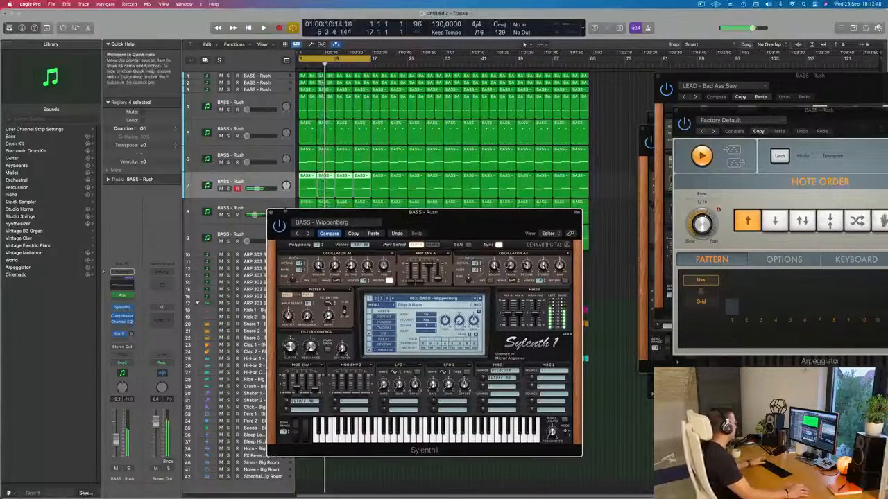
pyautogui.click(271, 213)
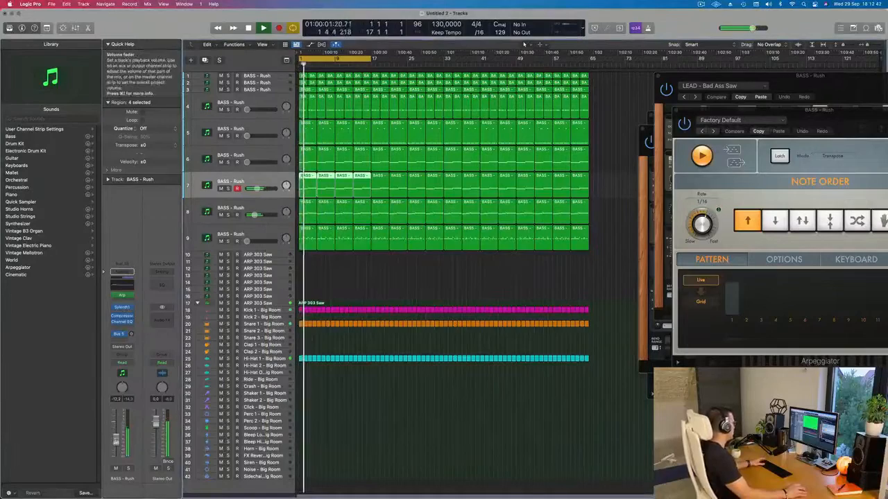
# Lower track 7's volume to -12.4 dB and solo tracks 7 and 8 in turn to compare them
pyautogui.click(128, 469)
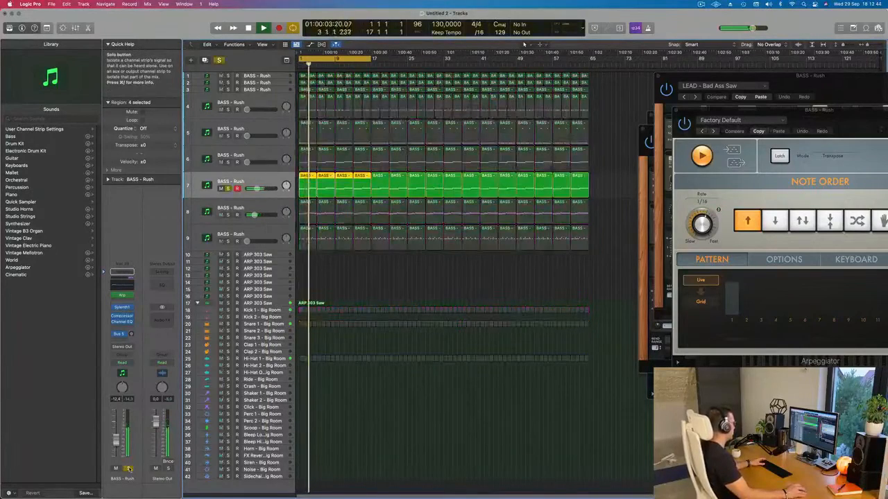
pyautogui.click(129, 470)
pyautogui.click(228, 215)
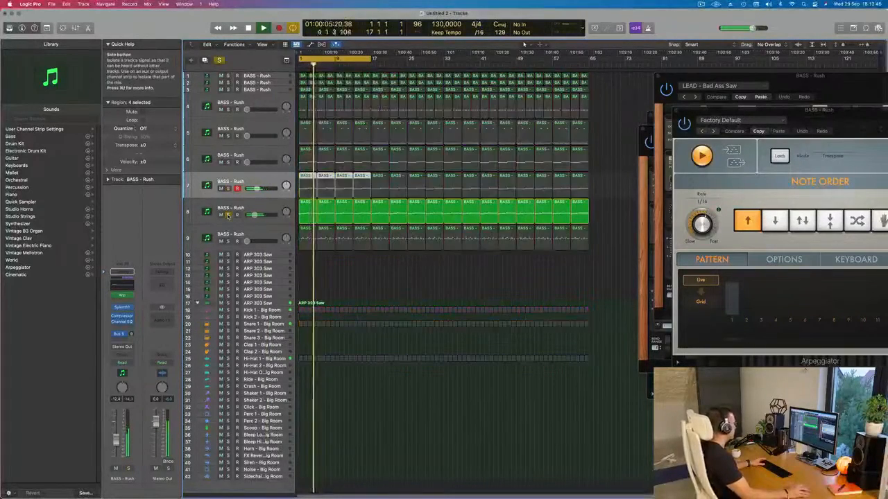
pyautogui.click(227, 215)
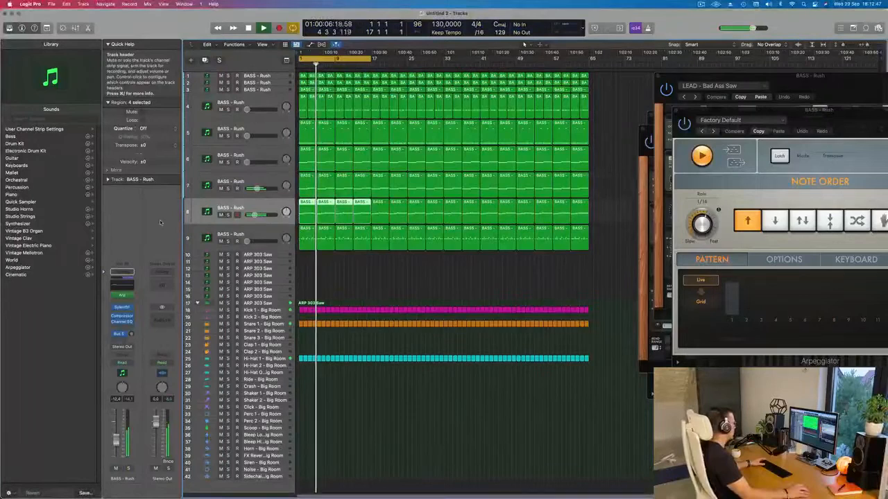
# In track 8's Channel EQ, set the low cut to 310 Hz at 24 dB/Oct with Q 0.57, and close the EQ window
pyautogui.click(122, 286)
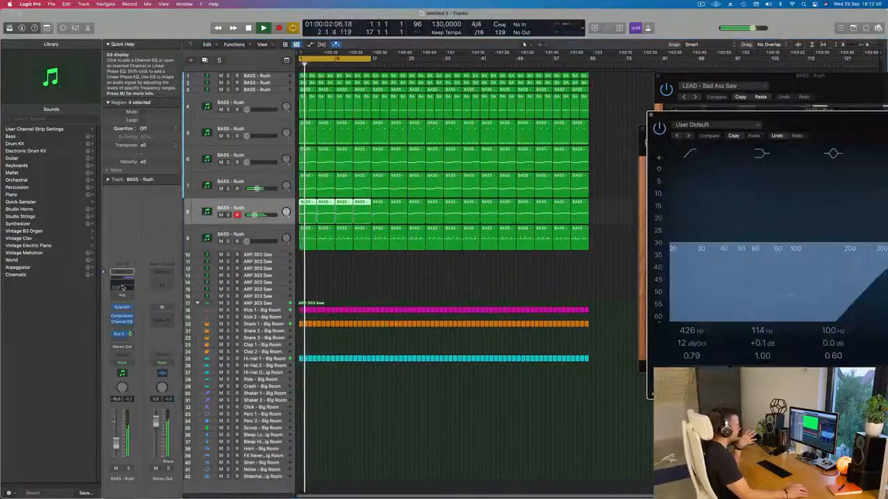
pyautogui.moveTo(785, 121); pyautogui.dragTo(562, 92)
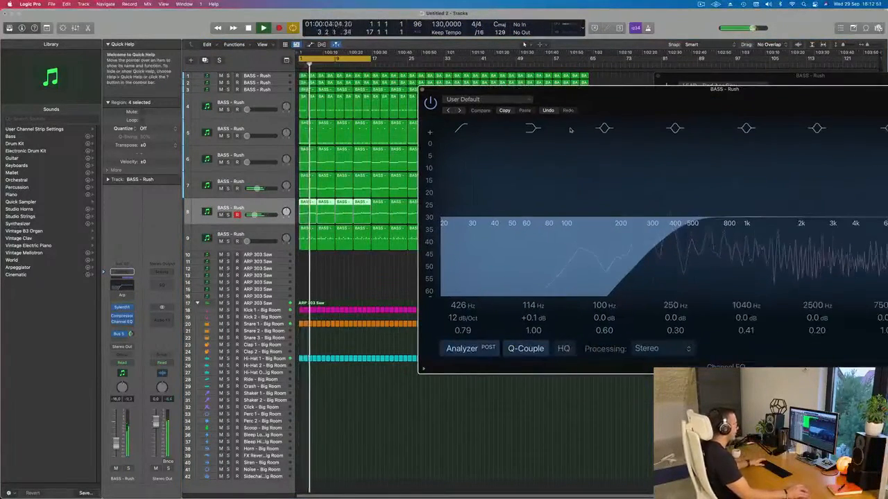
pyautogui.moveTo(677, 90); pyautogui.dragTo(606, 103)
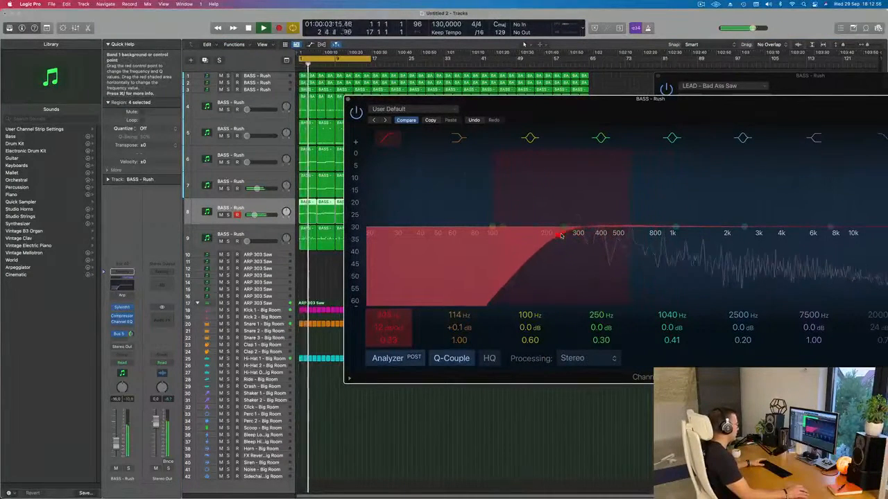
pyautogui.moveTo(588, 237); pyautogui.dragTo(627, 235)
pyautogui.moveTo(389, 328); pyautogui.dragTo(388, 314)
pyautogui.moveTo(621, 236); pyautogui.dragTo(580, 246)
pyautogui.moveTo(598, 118); pyautogui.dragTo(550, 127)
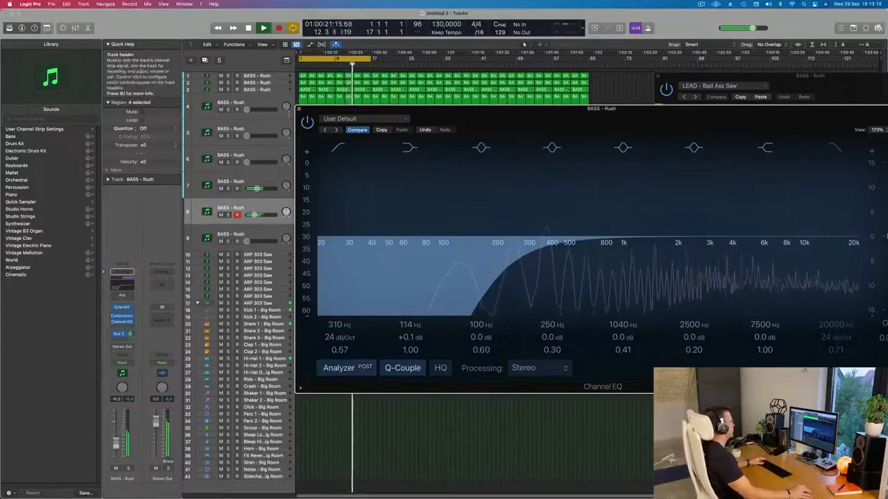
pyautogui.click(299, 109)
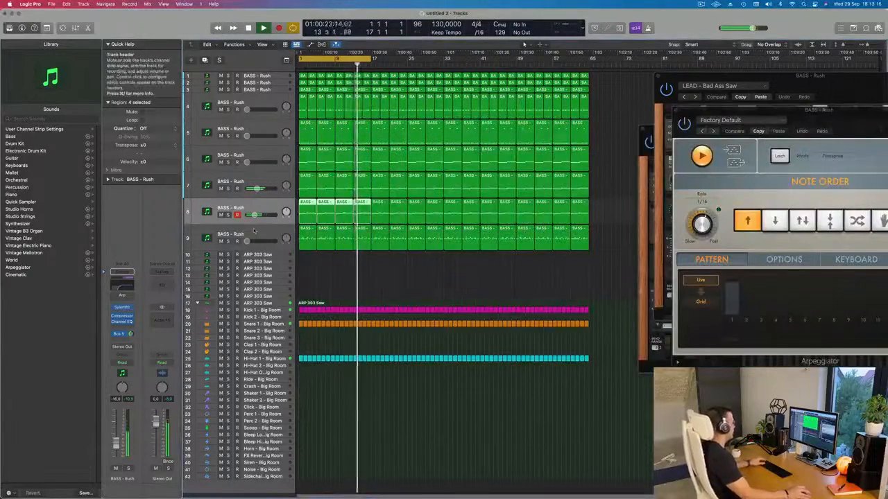
# Raise track 6's volume to -14.6 dB and adjust its Bus 5 send during playback
pyautogui.click(264, 231)
pyautogui.click(267, 156)
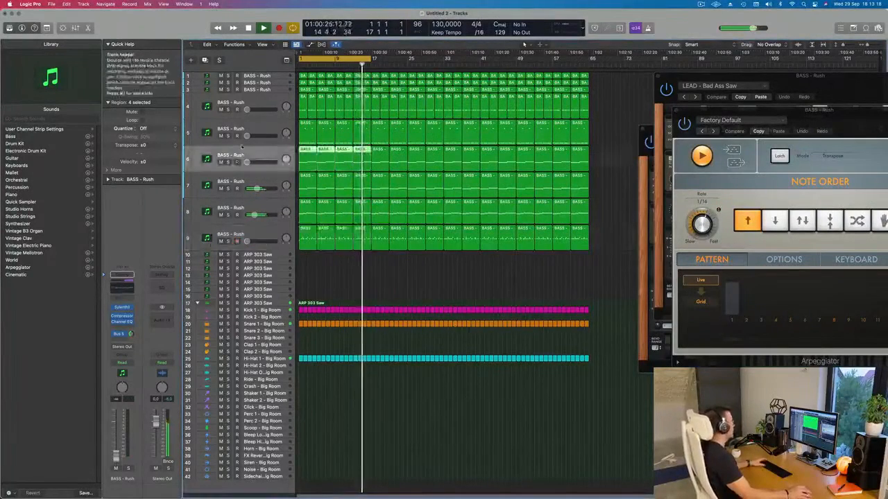
pyautogui.moveTo(255, 163)
pyautogui.mouseDown()
pyautogui.moveTo(266, 165)
pyautogui.moveTo(257, 162)
pyautogui.mouseUp()
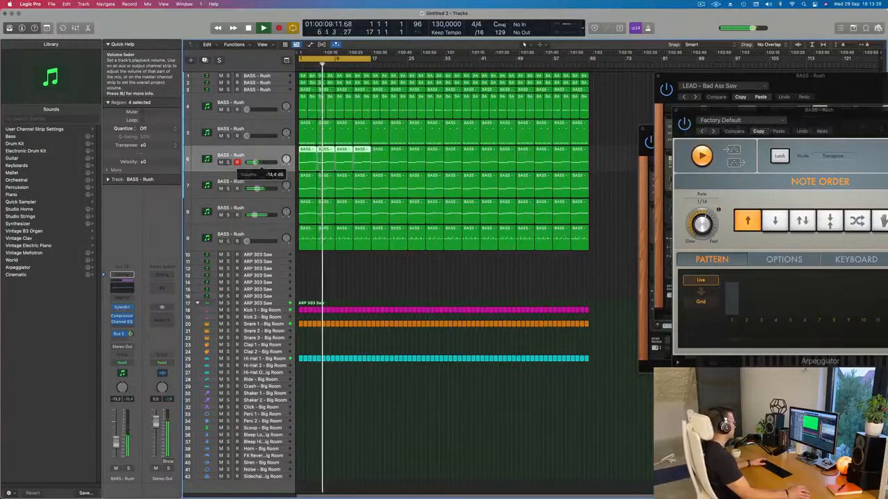
pyautogui.click(131, 334)
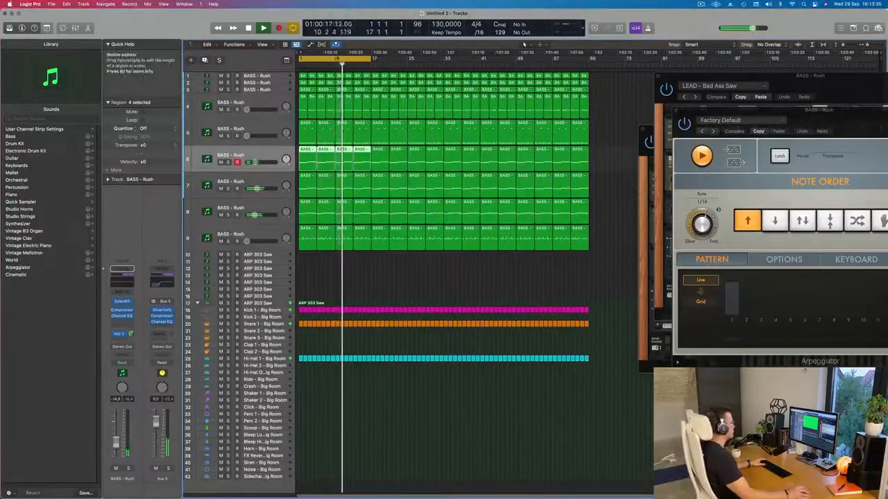
# Bring track 9 into the mix by raising its volume to -16.0 dB, checking its Sylenth1 sound
pyautogui.click(260, 236)
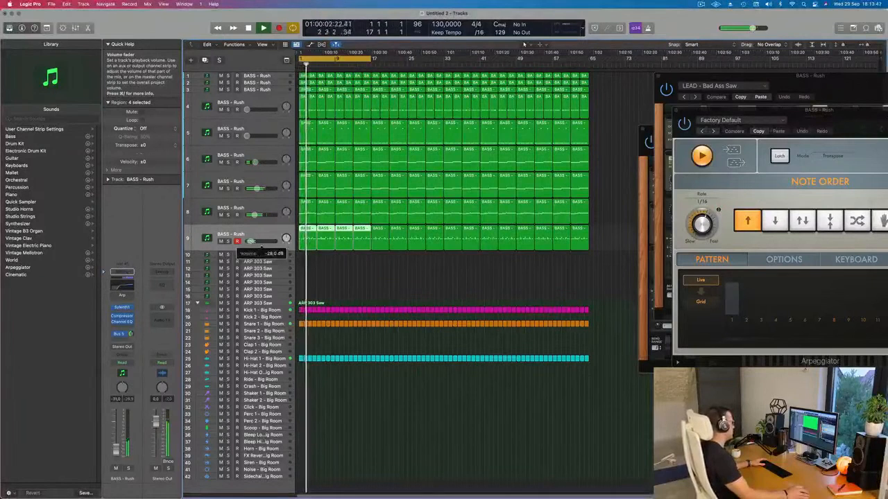
pyautogui.moveTo(262, 246); pyautogui.dragTo(261, 246)
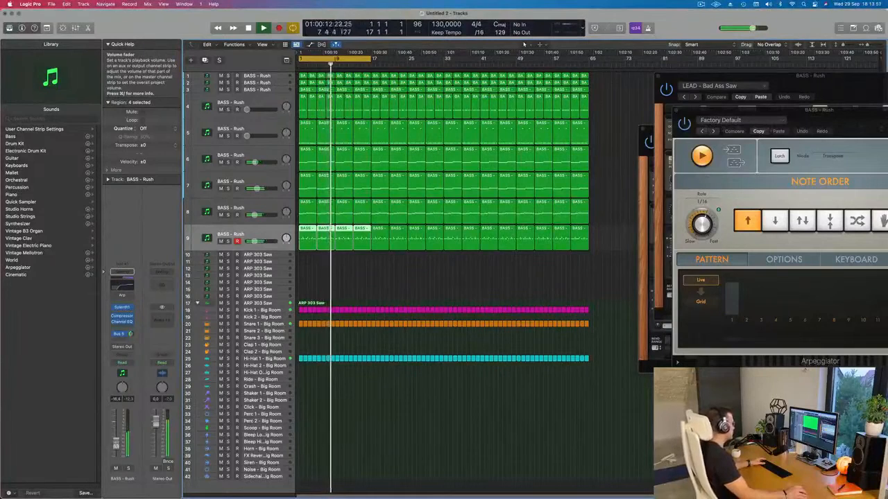
pyautogui.click(124, 308)
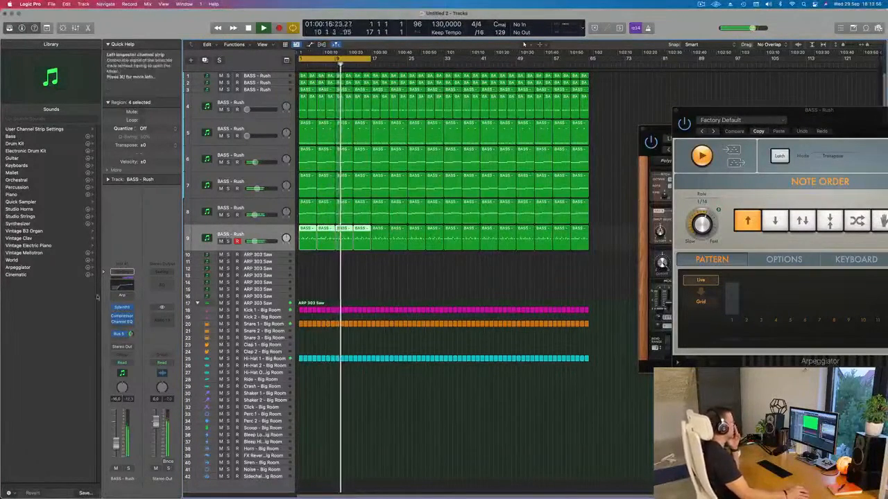
# In track 9's Channel EQ, set the low cut to 274 Hz and cut band 5 by 4.0 dB at 408 Hz, then close it
pyautogui.click(127, 285)
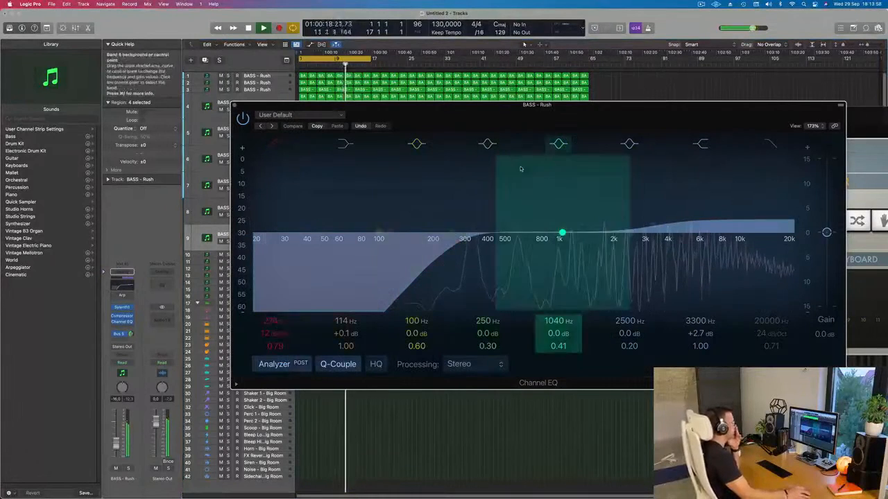
pyautogui.moveTo(559, 233); pyautogui.dragTo(488, 259)
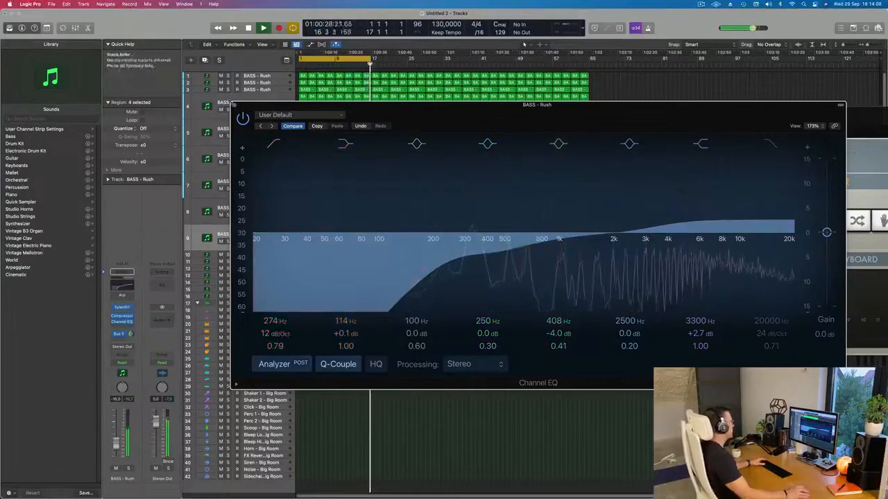
pyautogui.click(234, 106)
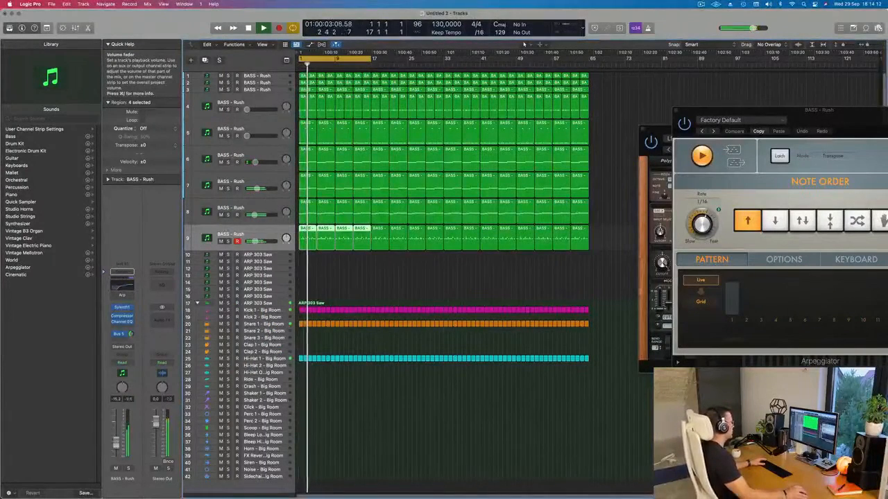
pyautogui.scroll(1, 446, 280)
pyautogui.scroll(-1, 446, 280)
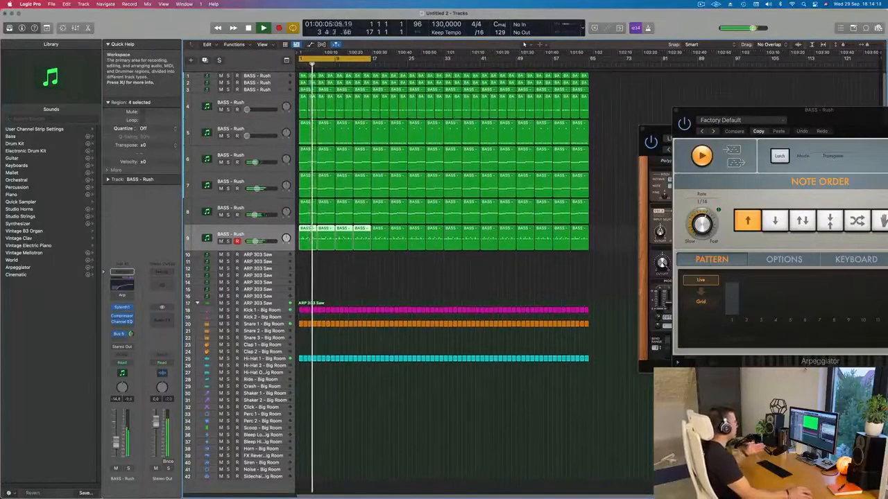
# Extend the end of the cycle range to bar 65 to cover the whole arrangement
pyautogui.click(268, 81)
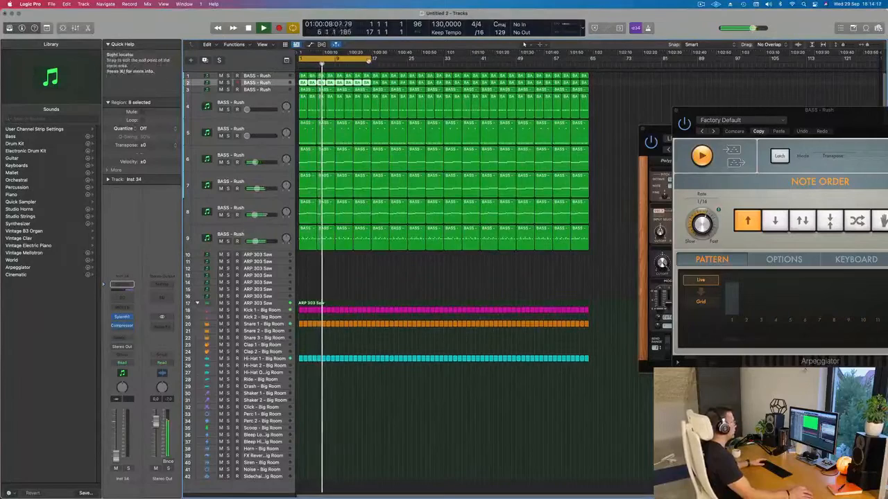
pyautogui.moveTo(371, 58); pyautogui.dragTo(590, 78)
# Select track 3, show the toolbar and turn on individual track zoom
pyautogui.click(270, 91)
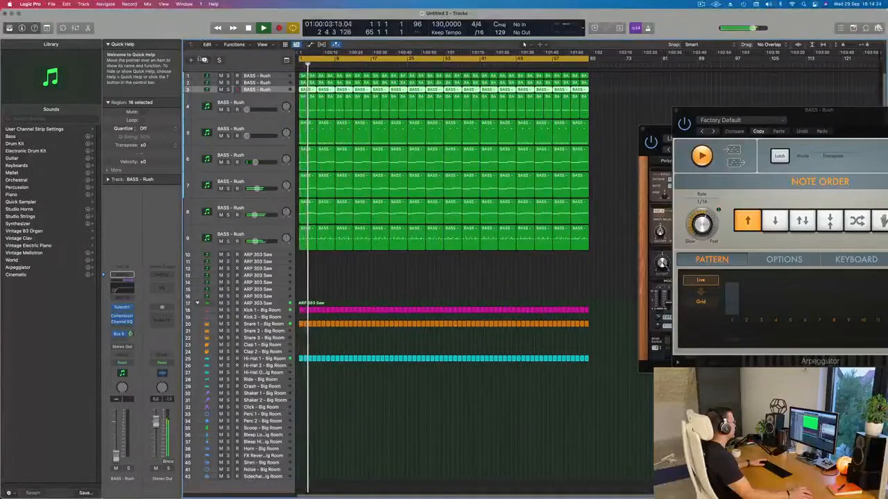
pyautogui.press('ctrl+alt+super+t')
pyautogui.click(94, 46)
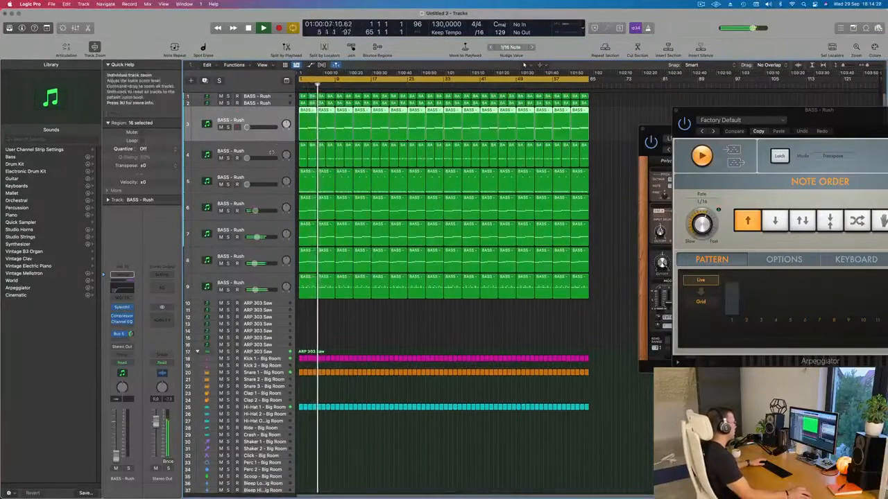
# Enlarge track 3's row and raise its volume to -22.0 dB, soloing it briefly to check its sound
pyautogui.moveTo(271, 147); pyautogui.dragTo(271, 172)
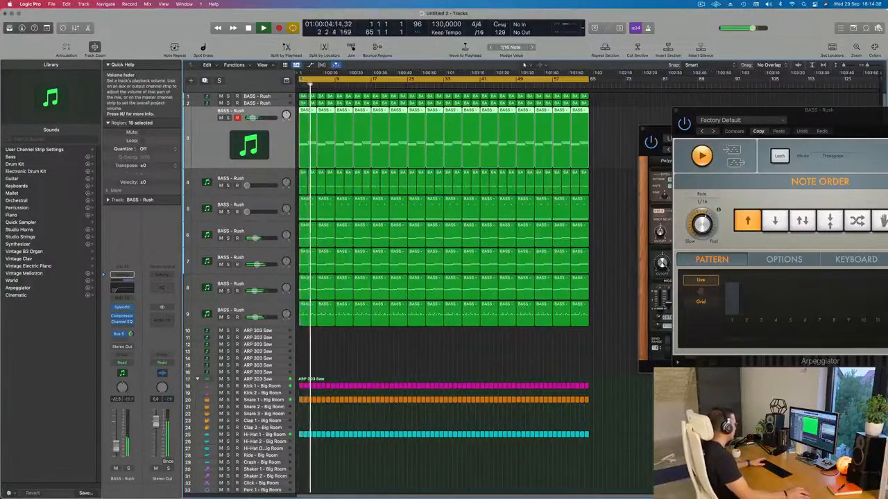
pyautogui.click(128, 469)
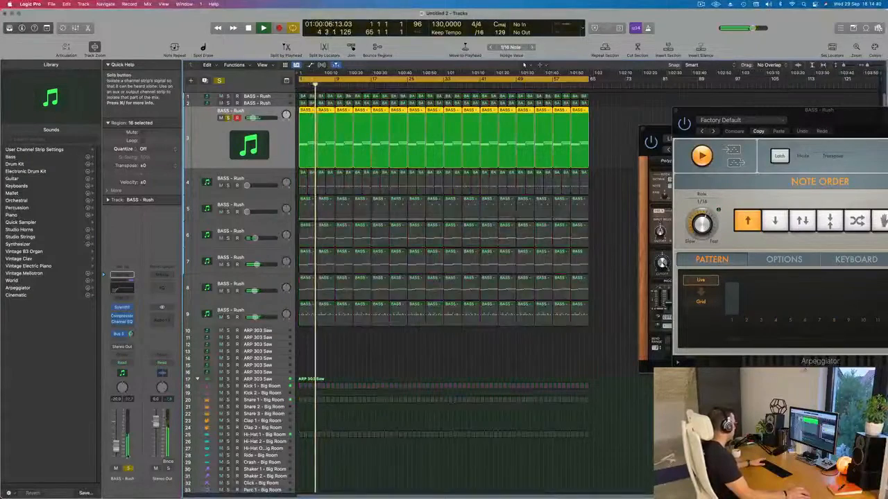
pyautogui.click(129, 468)
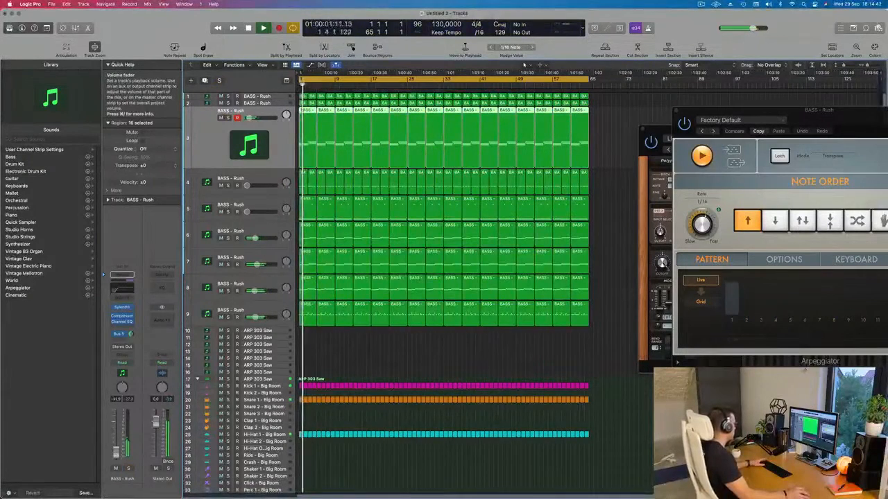
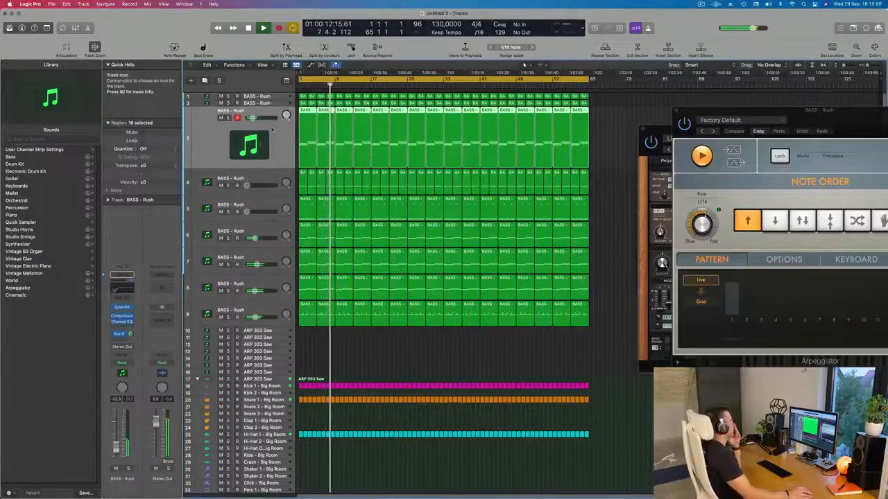
# Try blending tracks 1 and 2 into the mix during playback
pyautogui.click(275, 104)
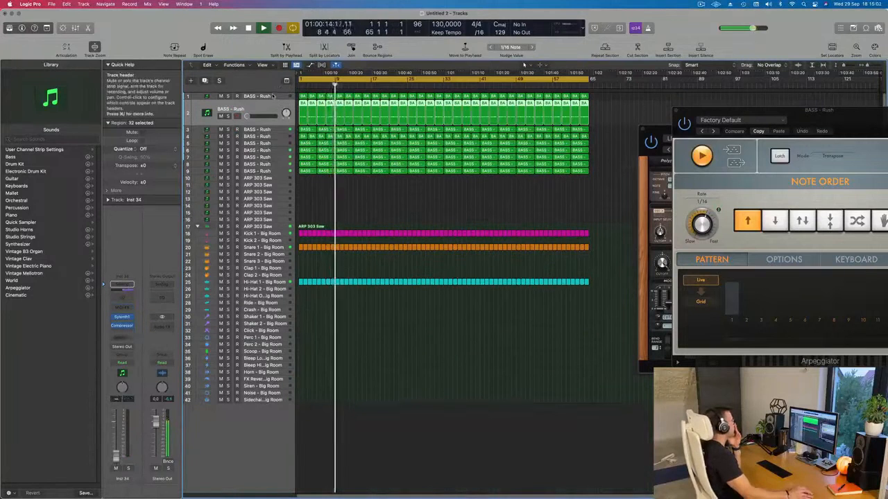
pyautogui.click(266, 97)
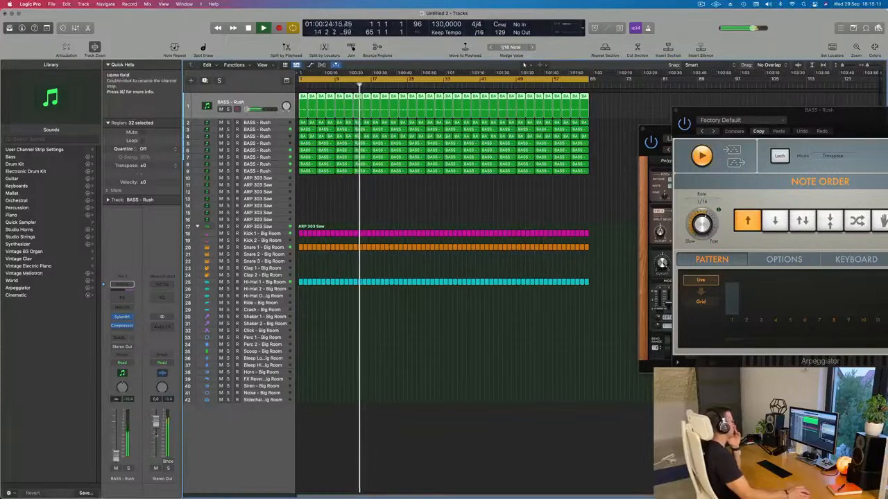
pyautogui.click(279, 122)
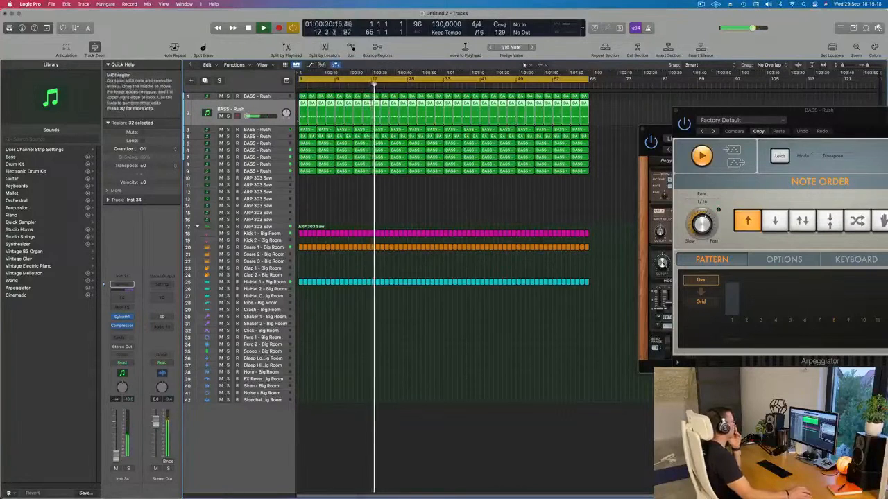
# Select track 4, restart playback from the beginning and blend the track in at about -14 dB
pyautogui.click(275, 136)
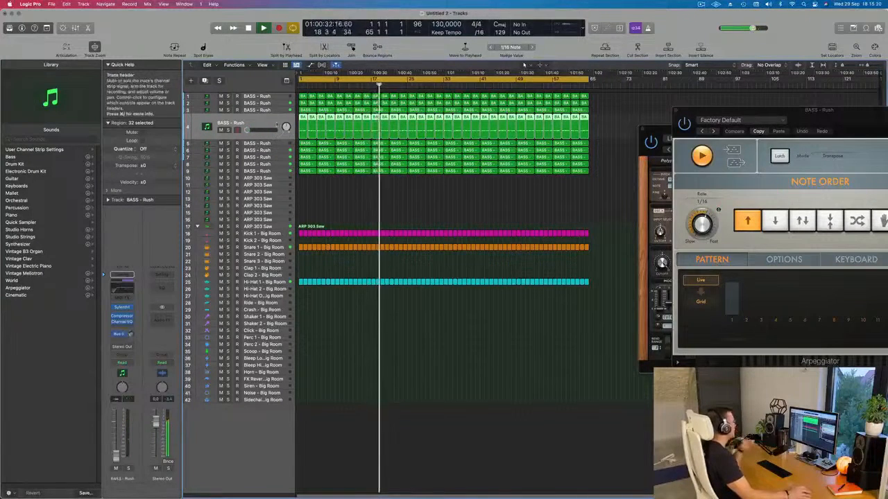
pyautogui.press('Return')
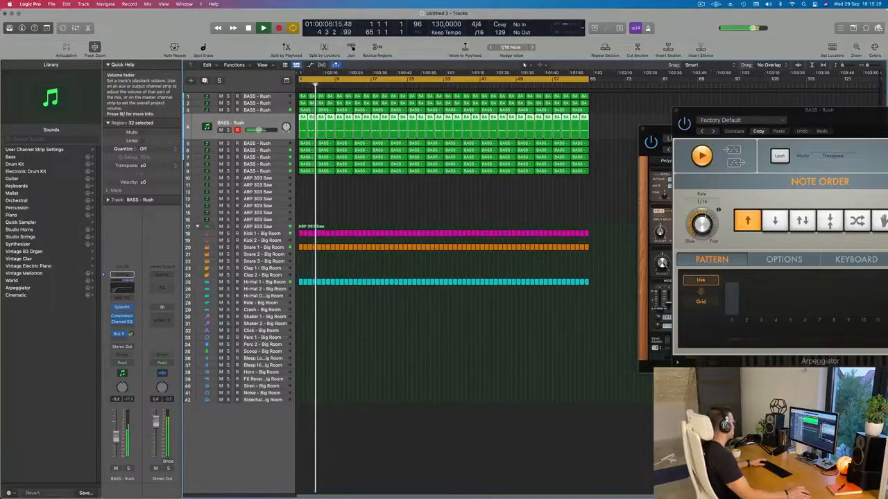
pyautogui.press('Return')
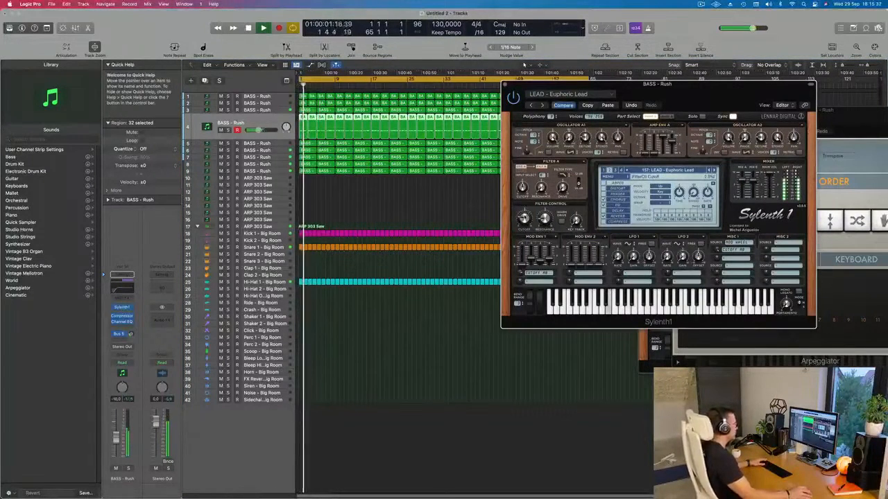
pyautogui.press('Return')
pyautogui.click(116, 440)
pyautogui.moveTo(115, 444); pyautogui.dragTo(115, 446)
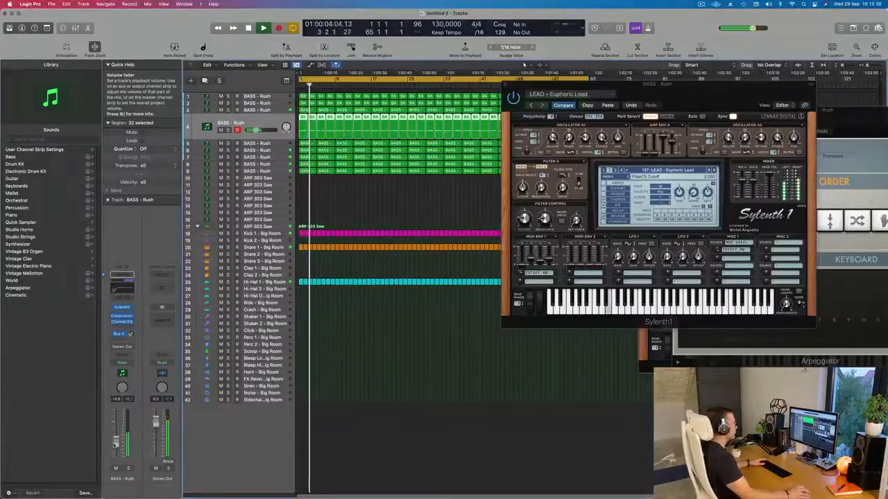
# Solo track 4 briefly to check its Euphoric Lead sound, then return it to the full mix
pyautogui.click(128, 469)
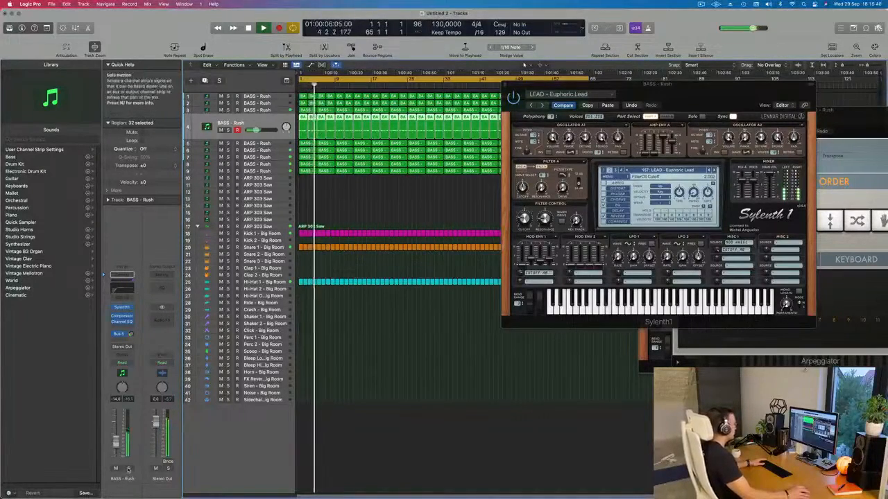
pyautogui.click(127, 469)
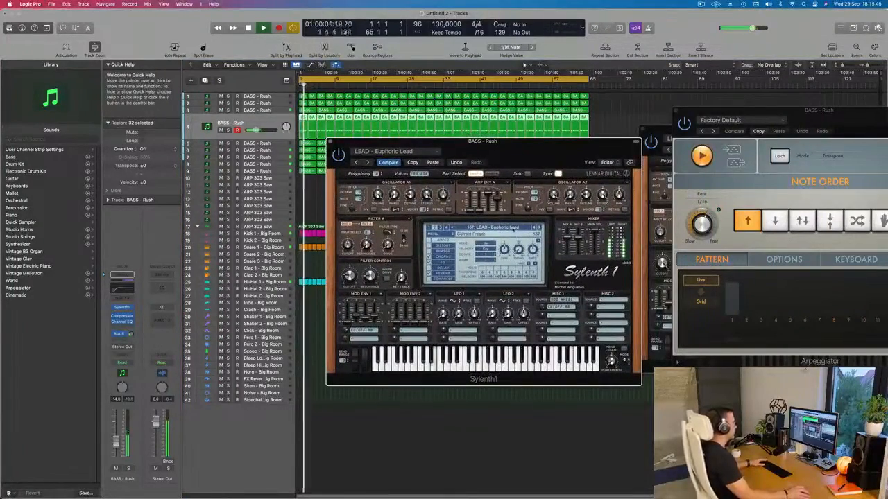
pyautogui.click(128, 469)
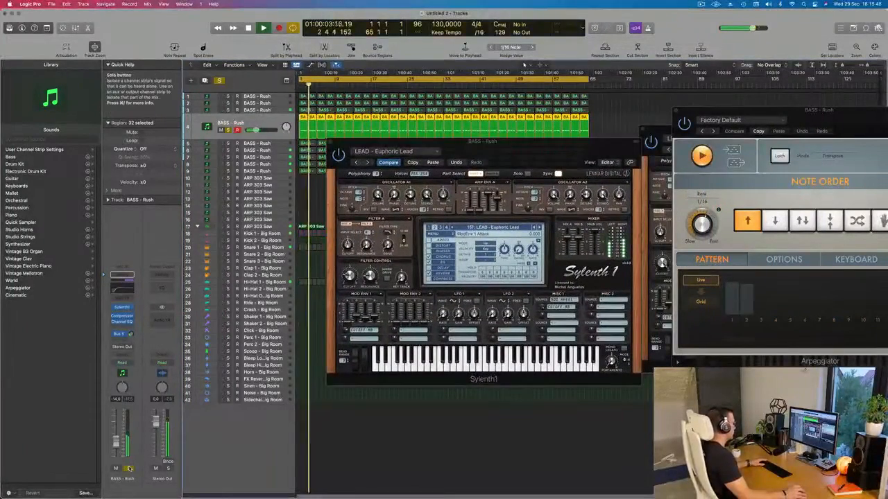
pyautogui.click(128, 469)
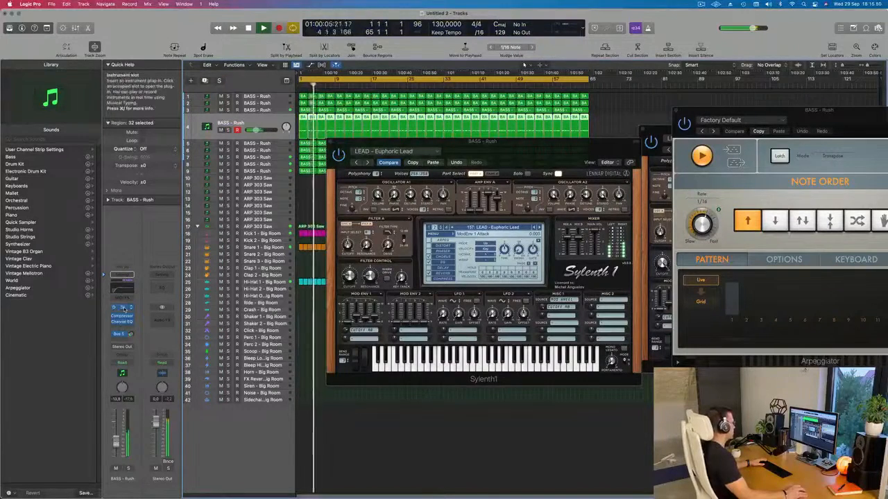
# Replace track 4's Sylenth1 sound with the PLUCK - 4AM preset from bank 3, keeping the plug-in window clear of the tracks
pyautogui.moveTo(546, 147); pyautogui.dragTo(570, 125)
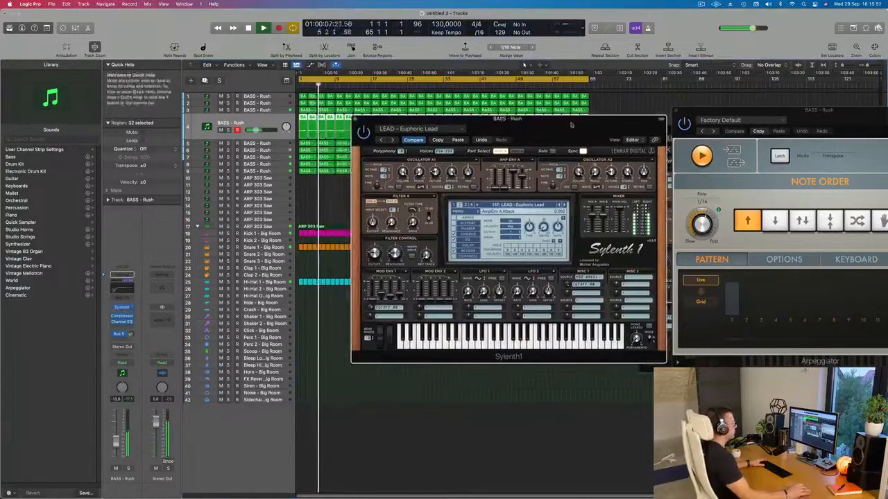
pyautogui.click(507, 205)
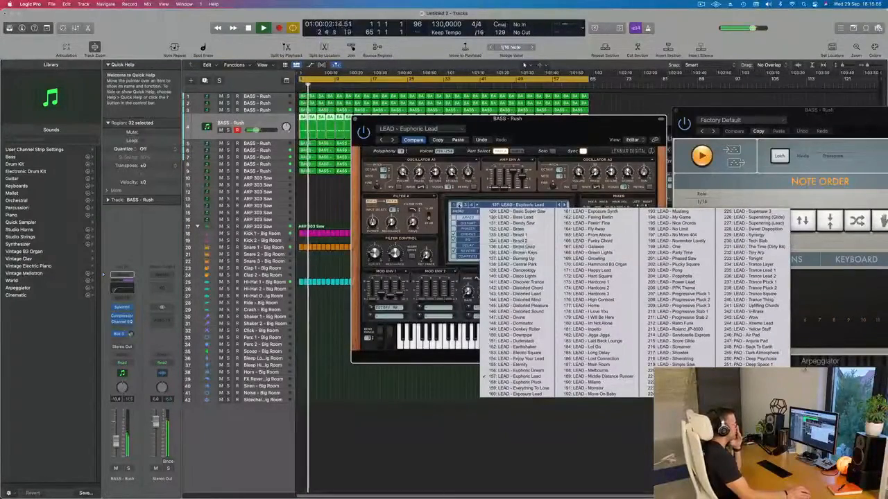
pyautogui.click(465, 205)
pyautogui.click(489, 205)
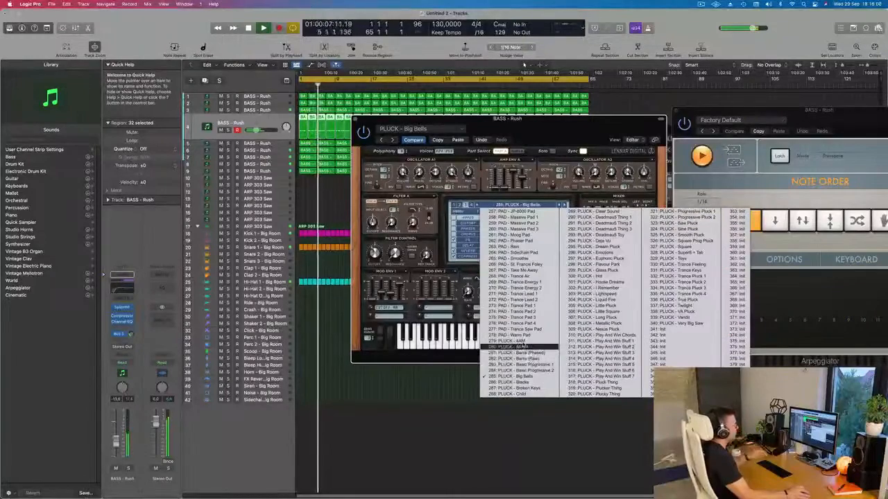
pyautogui.click(522, 341)
pyautogui.moveTo(563, 138); pyautogui.dragTo(592, 198)
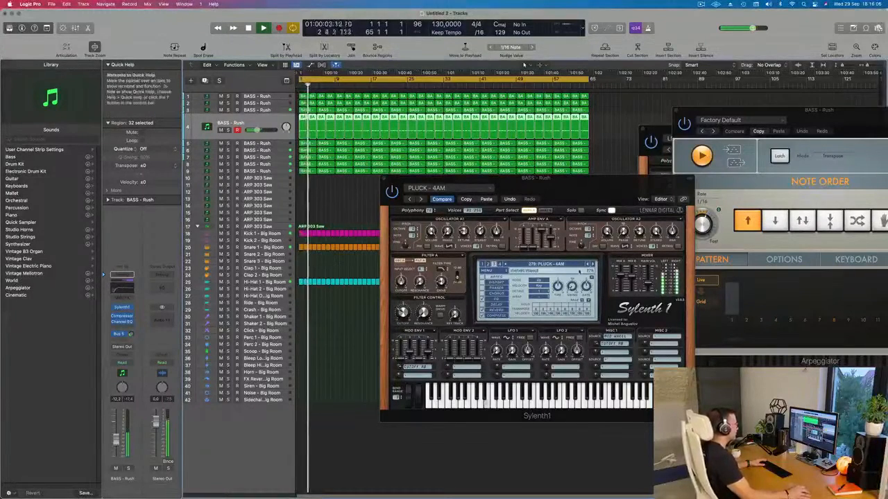
# Step forward through track 4's pluck presets during playback until reaching PLUCK - Child
pyautogui.click(592, 264)
pyautogui.click(593, 264)
pyautogui.click(592, 264)
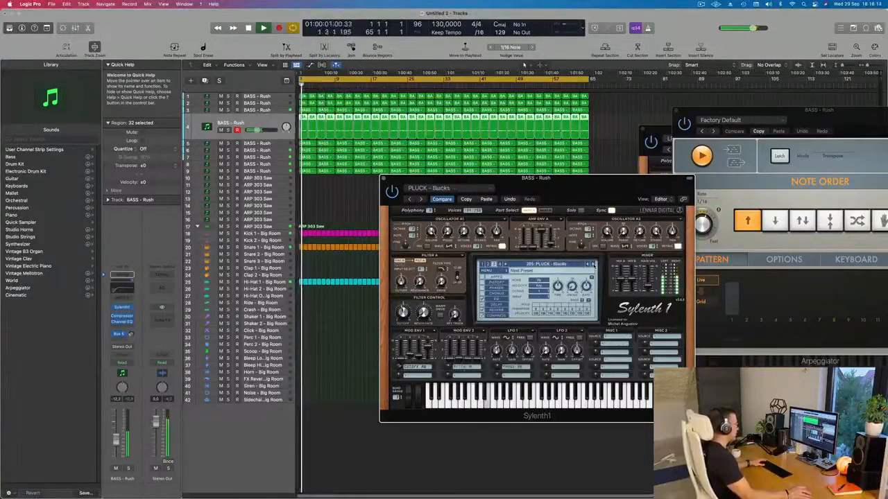
pyautogui.click(592, 264)
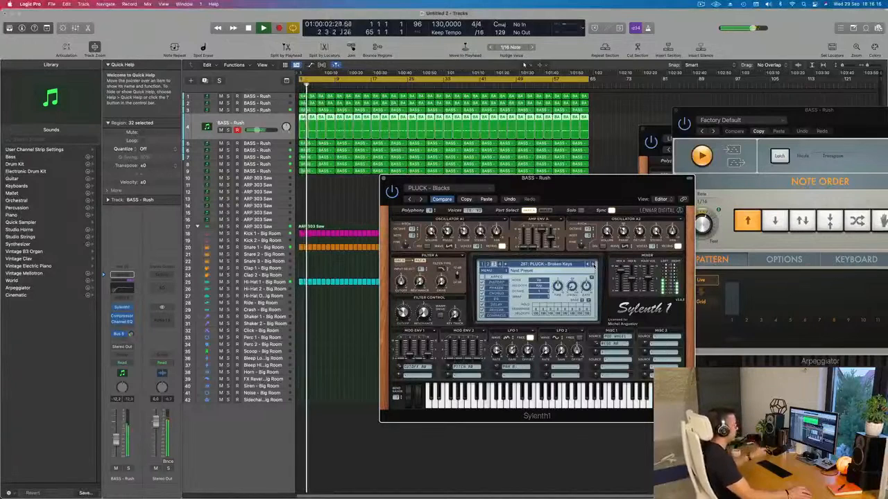
pyautogui.click(592, 264)
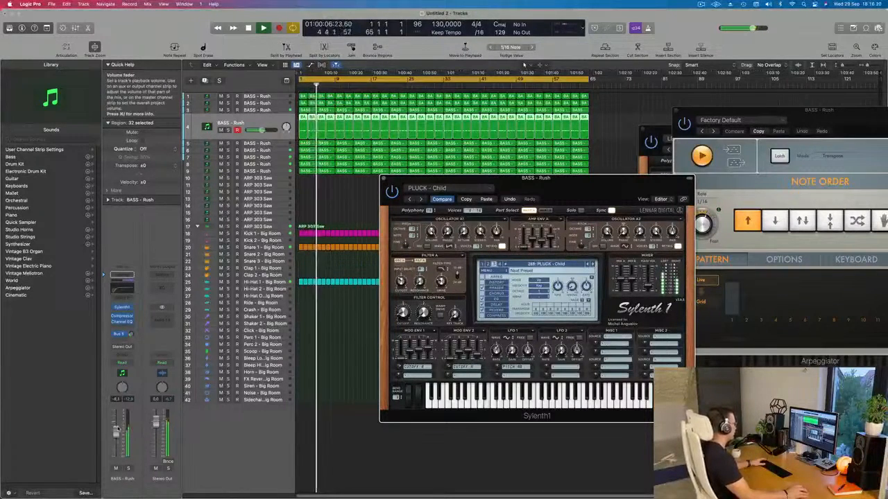
# Raise track 4's volume to about -6.1 dB and increase its Bus 5 send
pyautogui.moveTo(117, 430); pyautogui.dragTo(117, 428)
pyautogui.moveTo(131, 334); pyautogui.dragTo(131, 322)
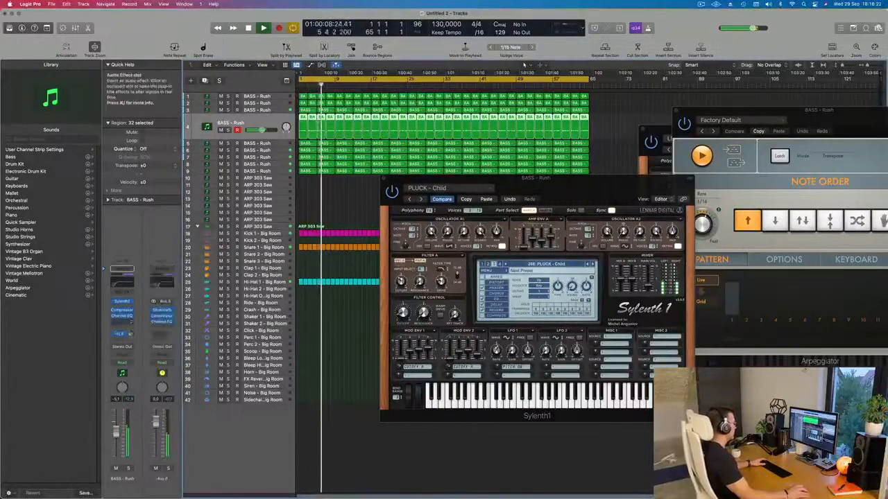
# Audition the presets following PLUCK - Child on track 4, up to PLUCK - Euphoric Pluck
pyautogui.click(592, 264)
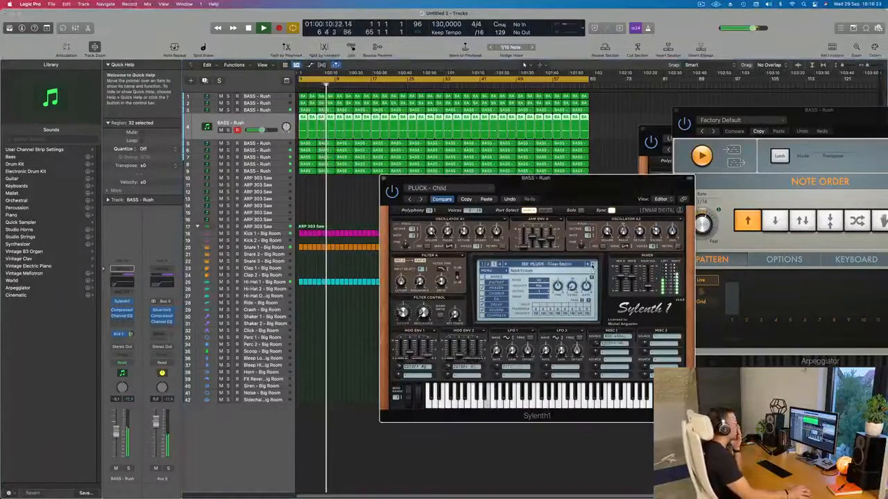
pyautogui.click(591, 264)
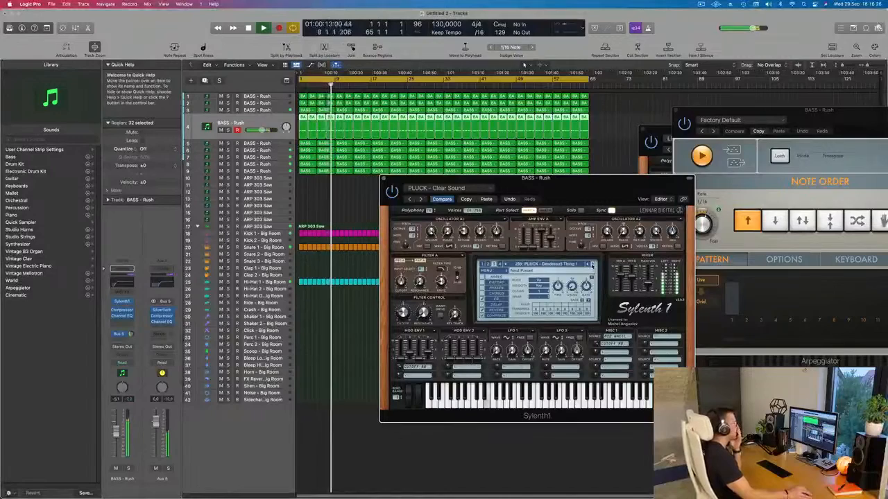
pyautogui.click(591, 264)
pyautogui.click(592, 264)
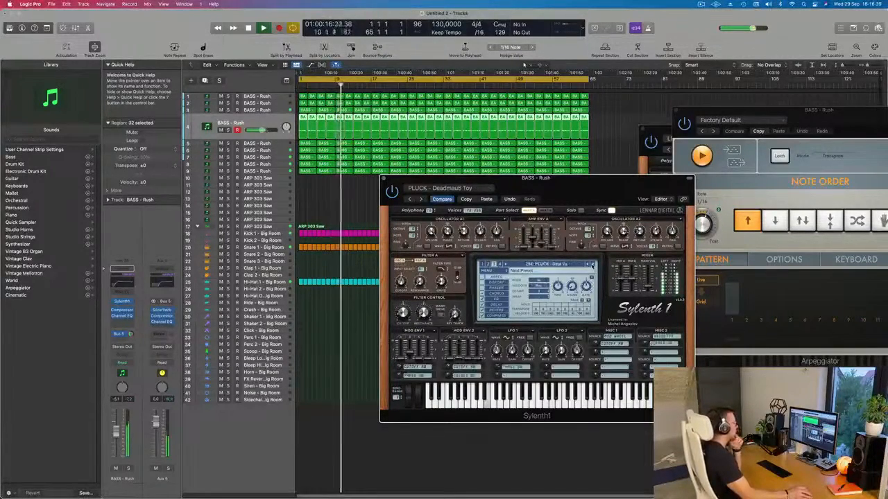
pyautogui.click(591, 264)
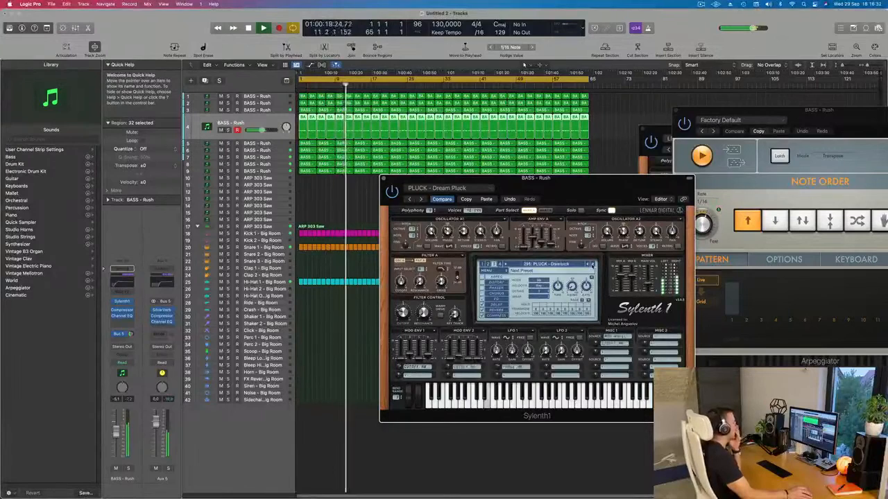
pyautogui.click(592, 265)
pyautogui.click(591, 264)
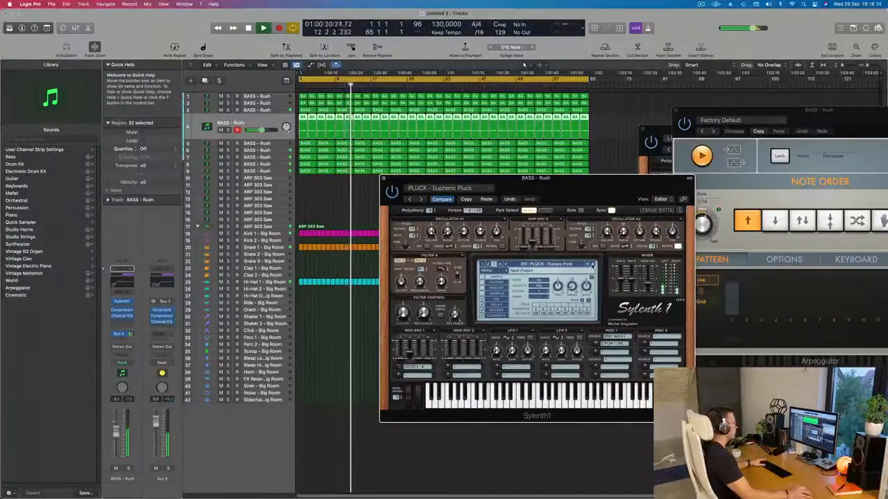
# Advance track 4's Sylenth1 preset to PLUCK - Lightspeed and raise the track's volume slightly
pyautogui.click(591, 264)
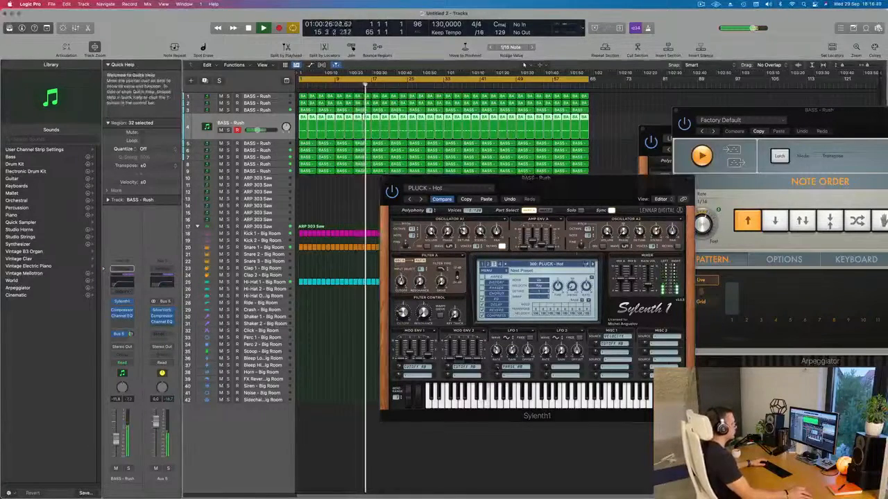
pyautogui.click(591, 265)
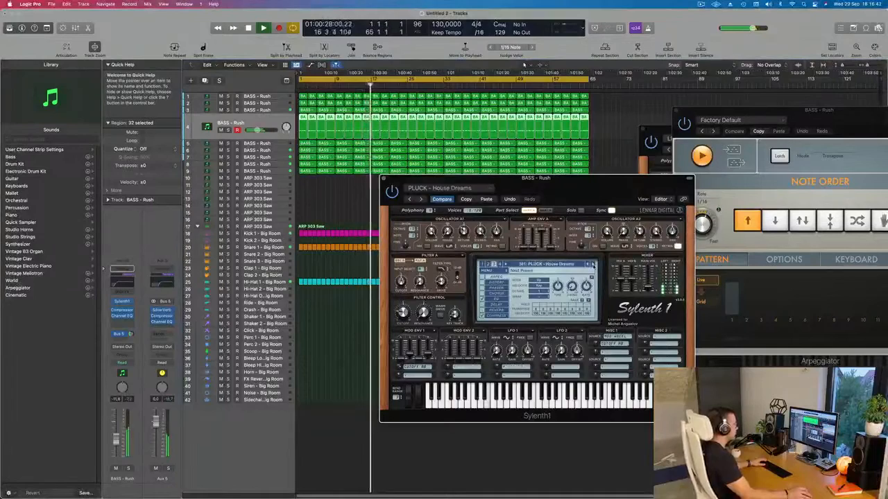
pyautogui.click(591, 265)
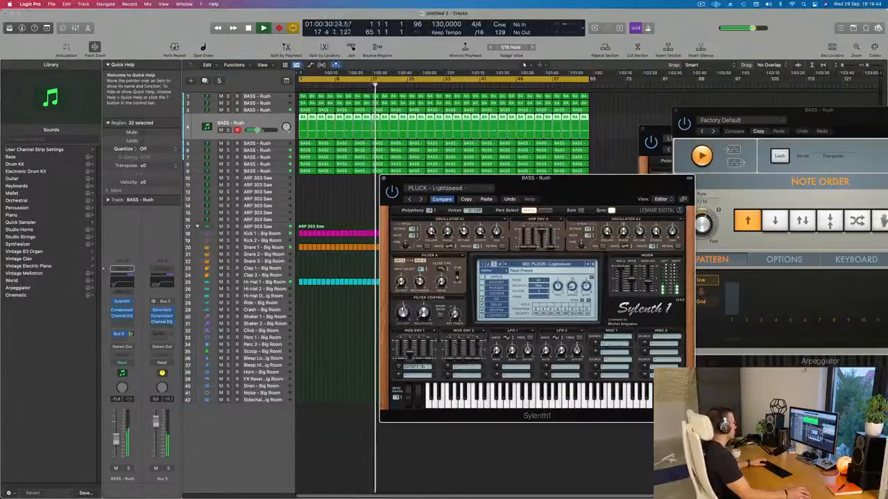
pyautogui.moveTo(116, 440); pyautogui.dragTo(116, 435)
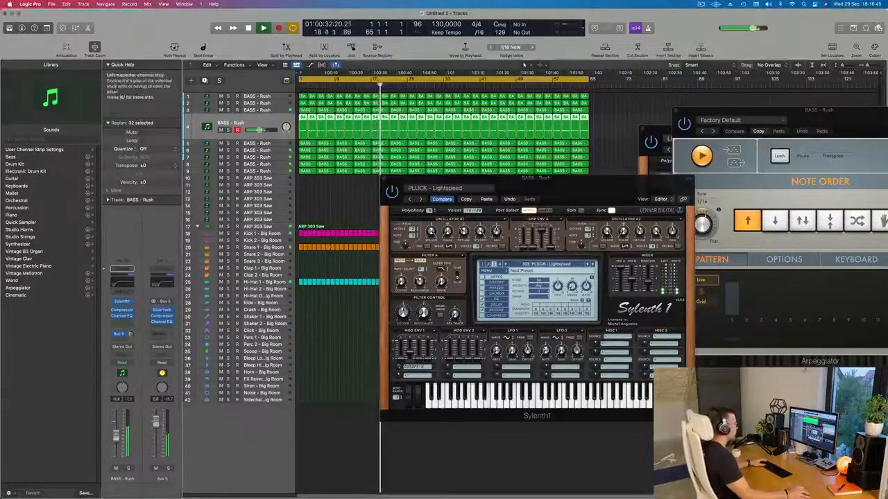
# Load PLUCK - Little Pluck on track 4 and solo the track briefly to hear it alone
pyautogui.click(591, 264)
pyautogui.click(592, 264)
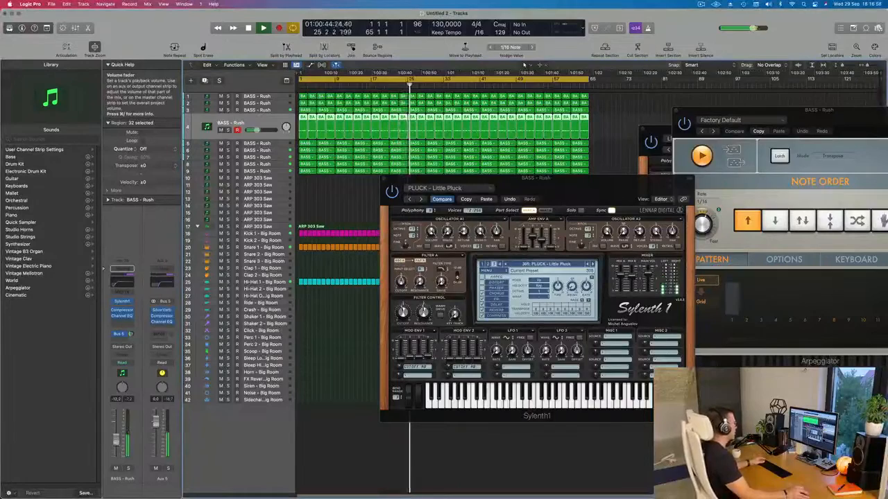
pyautogui.click(129, 468)
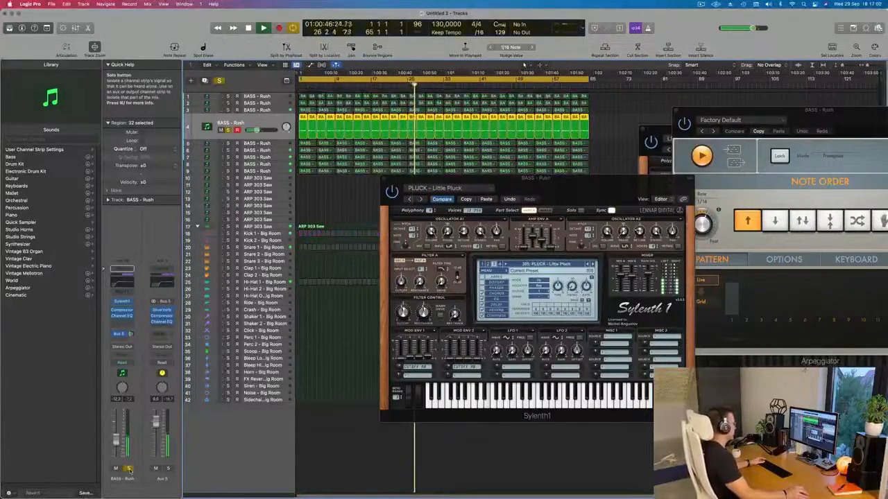
pyautogui.click(128, 468)
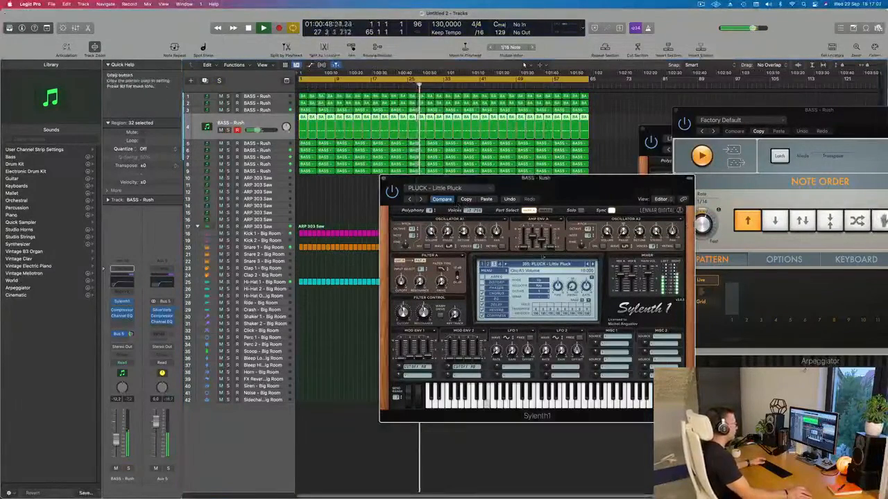
# Audition the presets after Little Pluck on track 4, continuing to PLUCK - Play And Win Stuff 1
pyautogui.click(592, 265)
pyautogui.click(592, 265)
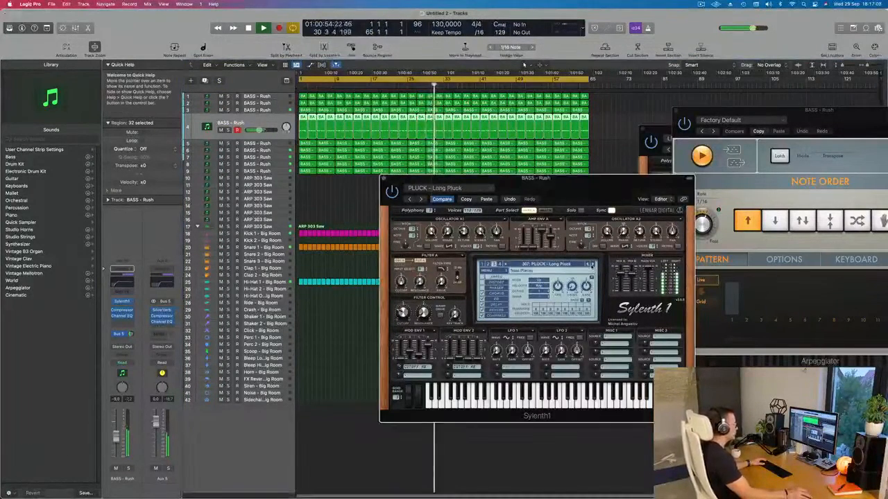
pyautogui.click(591, 265)
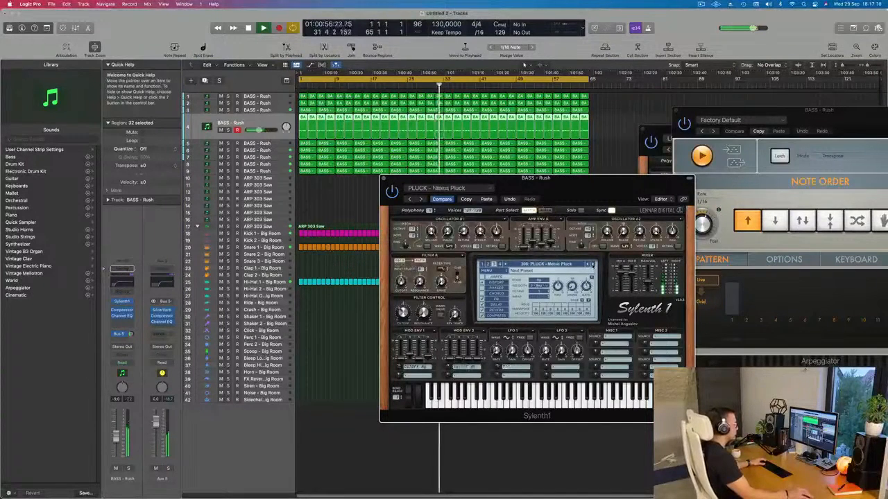
pyautogui.click(592, 265)
pyautogui.click(591, 265)
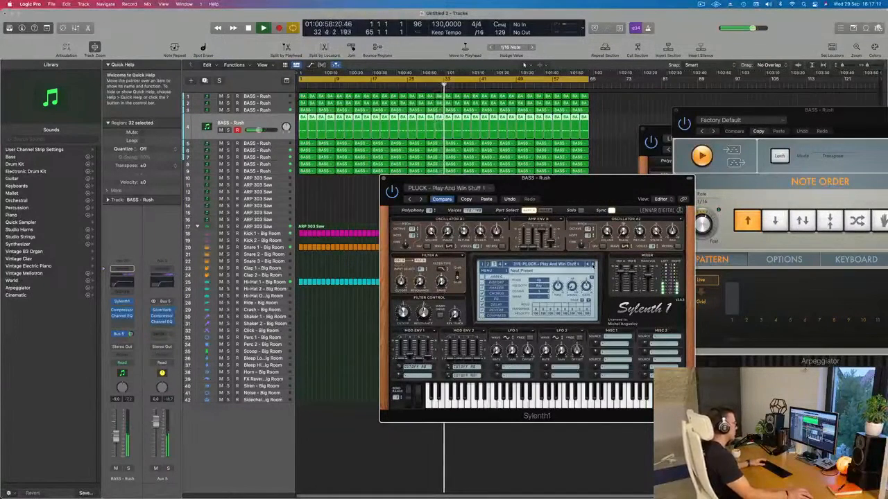
# Continue auditioning track 4's presets past the Play And Win Stuff sounds until PLUCK - Saw Pluck is loaded
pyautogui.click(592, 265)
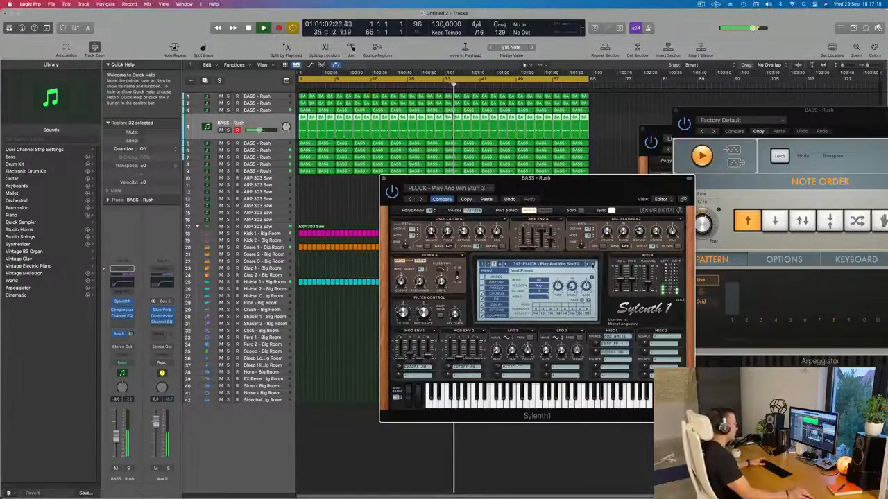
pyautogui.click(591, 265)
pyautogui.click(591, 265)
pyautogui.click(591, 265)
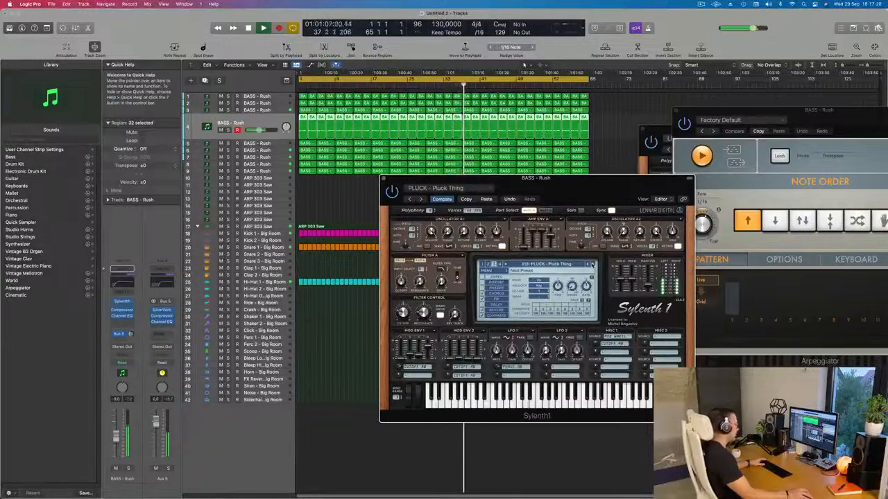
pyautogui.click(591, 265)
pyautogui.click(592, 265)
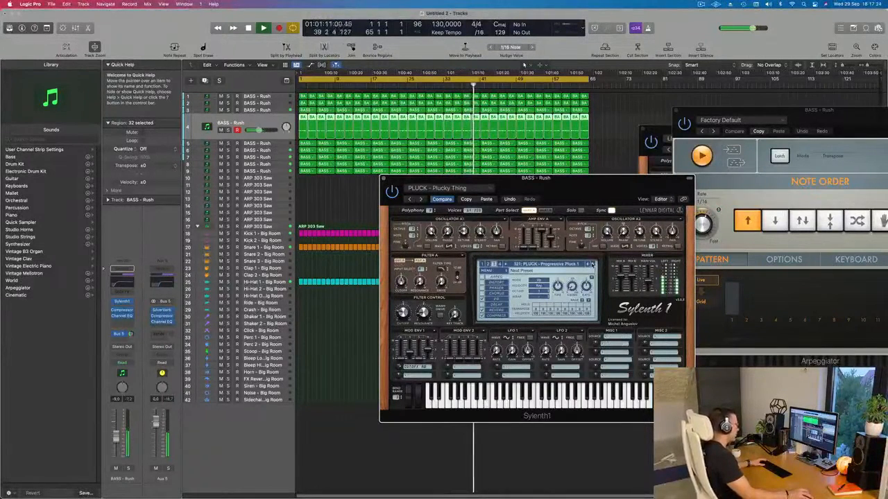
pyautogui.click(591, 265)
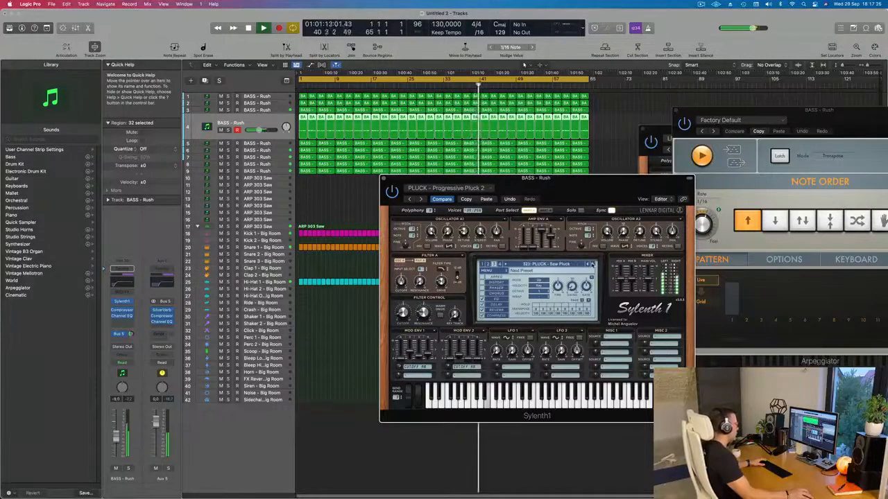
# Audition track 4's presets past Saw Pluck, through PLUCK - Square and on to PLUCK - Trance Pluck 2
pyautogui.click(592, 265)
pyautogui.click(592, 265)
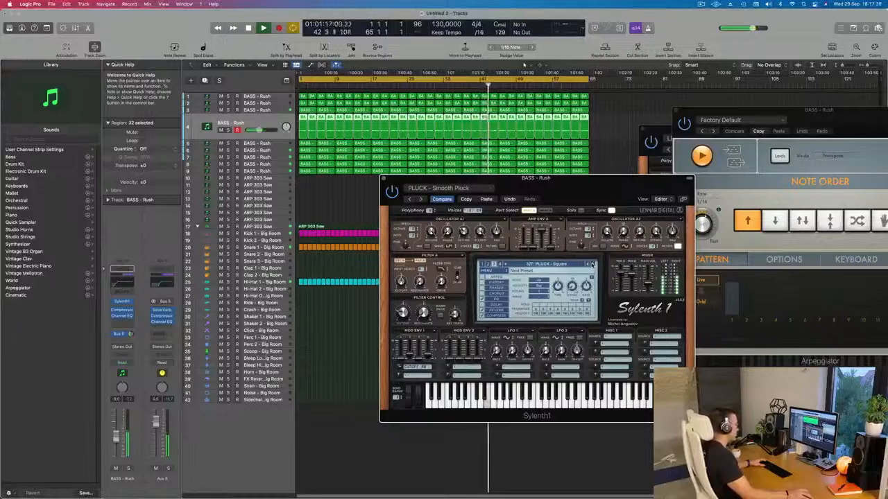
pyautogui.click(592, 265)
pyautogui.click(592, 264)
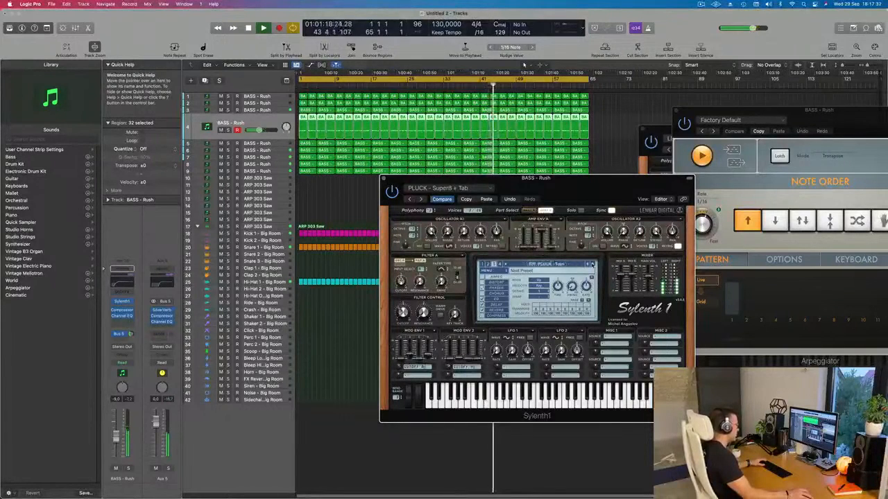
pyautogui.click(591, 265)
pyautogui.click(592, 265)
pyautogui.click(591, 265)
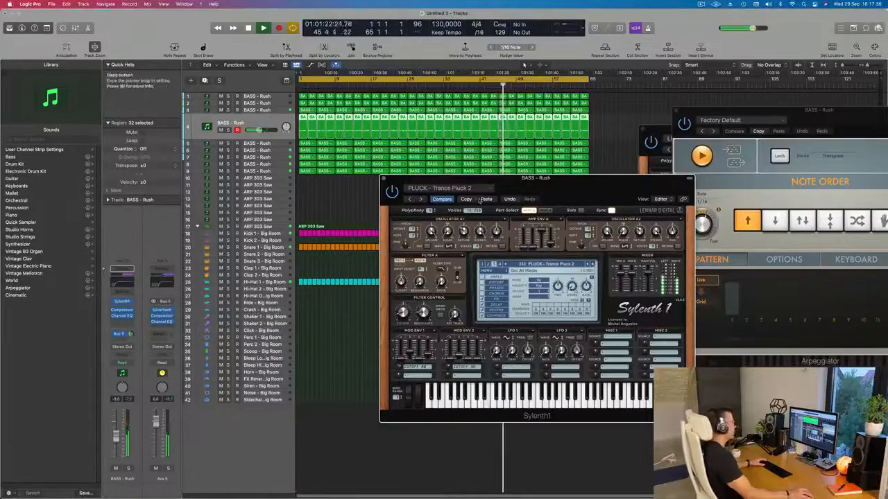
pyautogui.click(592, 265)
# Reload PLUCK - Little Pluck on track 4 and lower the track's volume to about -13 dB
pyautogui.moveTo(613, 187); pyautogui.dragTo(477, 169)
pyautogui.press('Return')
pyautogui.click(247, 161)
pyautogui.press('Return')
pyautogui.moveTo(260, 130); pyautogui.dragTo(258, 131)
pyautogui.press('Return')
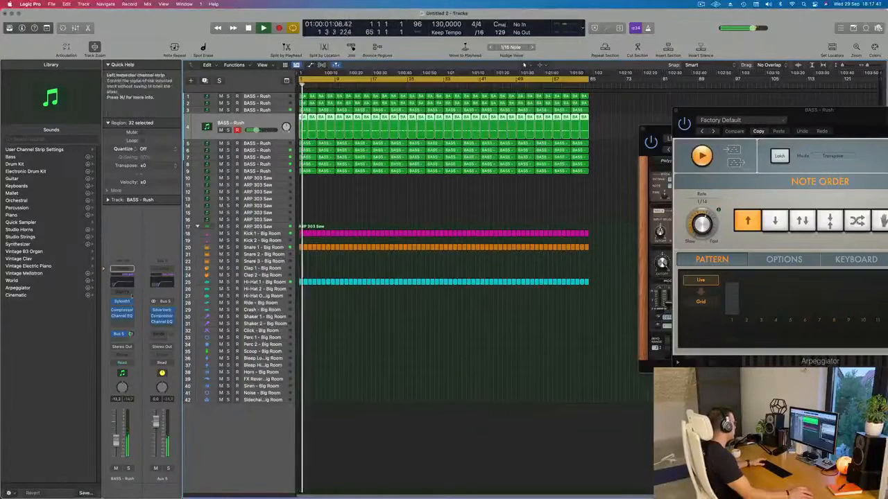
# Fine-tune the Filter Control cutoff in track 4's Sylenth1 while listening from the start, and close the plug-in window
pyautogui.click(122, 302)
pyautogui.press('Return')
pyautogui.moveTo(268, 303); pyautogui.dragTo(268, 302)
pyautogui.press('Return')
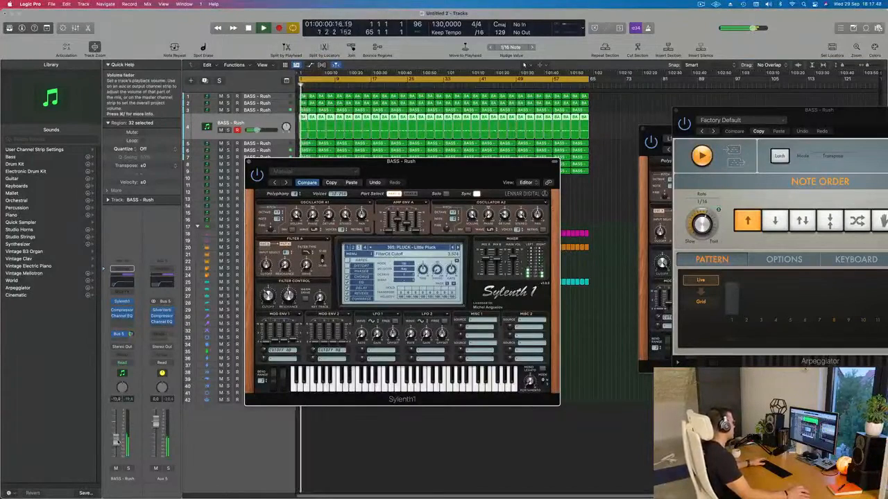
pyautogui.moveTo(393, 162); pyautogui.dragTo(347, 252)
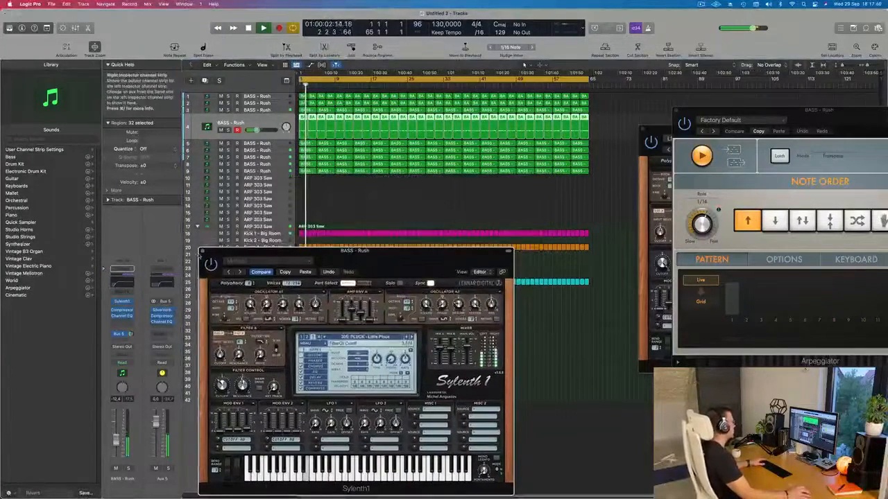
pyautogui.click(202, 251)
# Select track 5, restart playback from the beginning and raise the track's volume to about -21 dB
pyautogui.scroll(3, 358, 371)
pyautogui.scroll(-5, 357, 370)
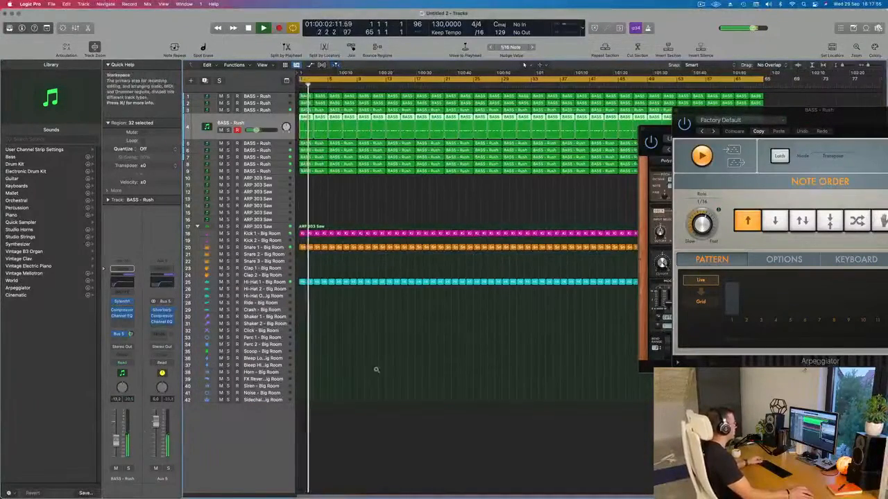
pyautogui.scroll(-3, 368, 372)
pyautogui.click(398, 197)
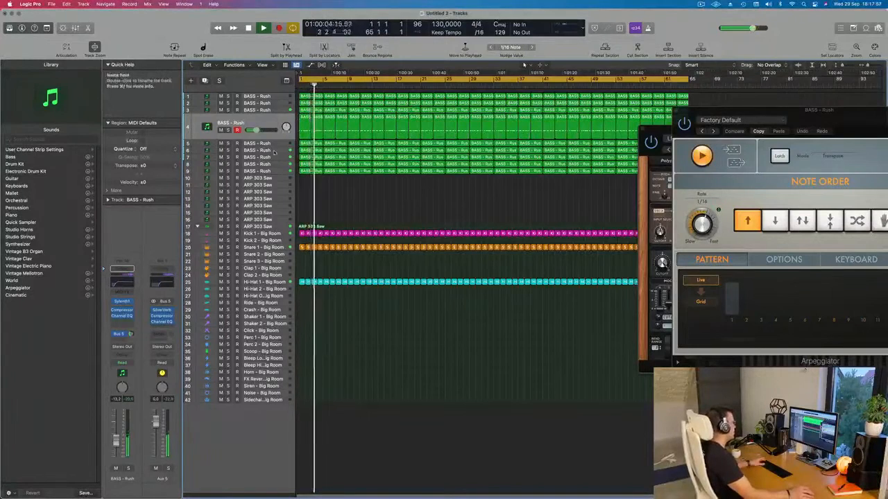
pyautogui.click(251, 143)
pyautogui.press('space')
pyautogui.press('space')
pyautogui.press('space')
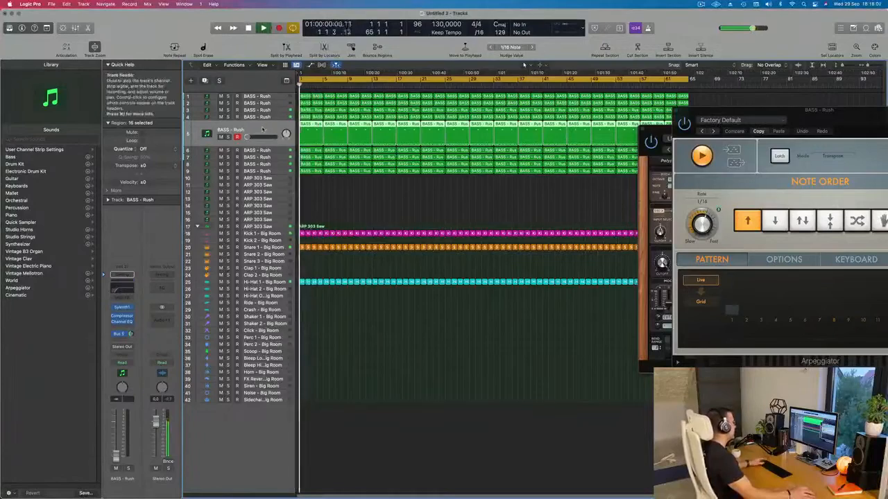
pyautogui.moveTo(251, 137); pyautogui.dragTo(253, 137)
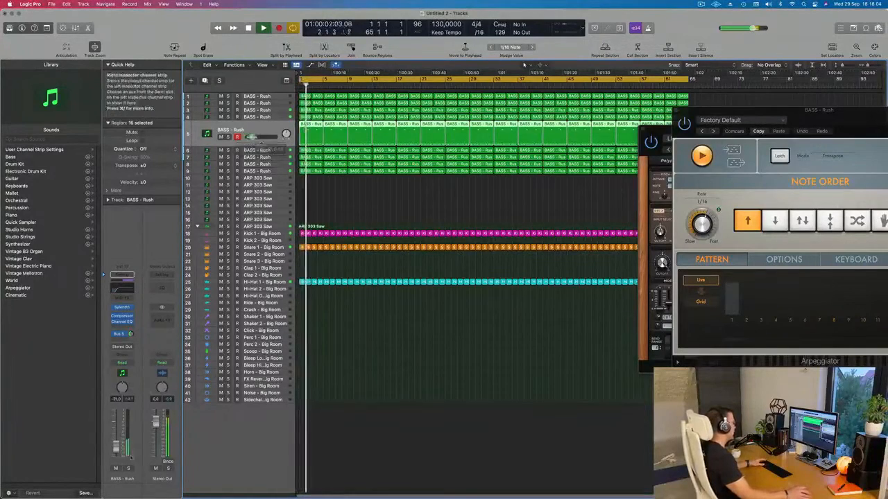
# Solo track 5, raise its volume to about -8 dB and release the solo to hear it in the mix
pyautogui.click(228, 137)
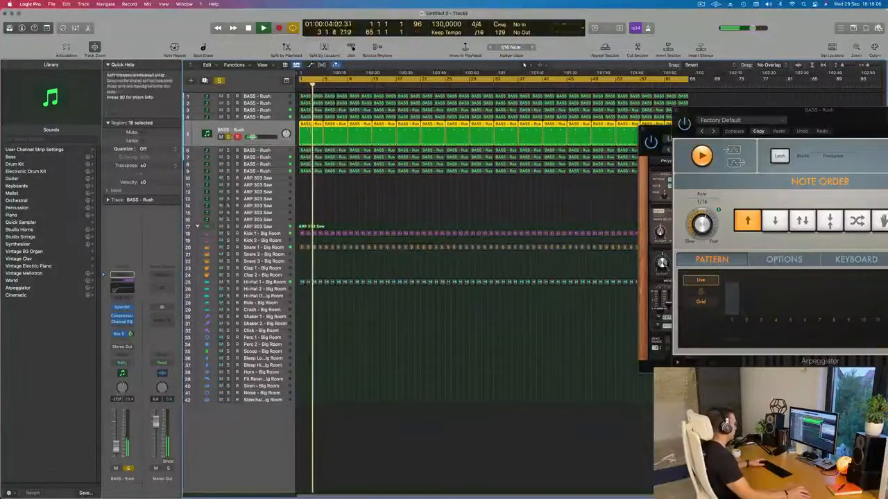
pyautogui.moveTo(116, 441); pyautogui.dragTo(115, 439)
pyautogui.press('Return')
pyautogui.click(128, 468)
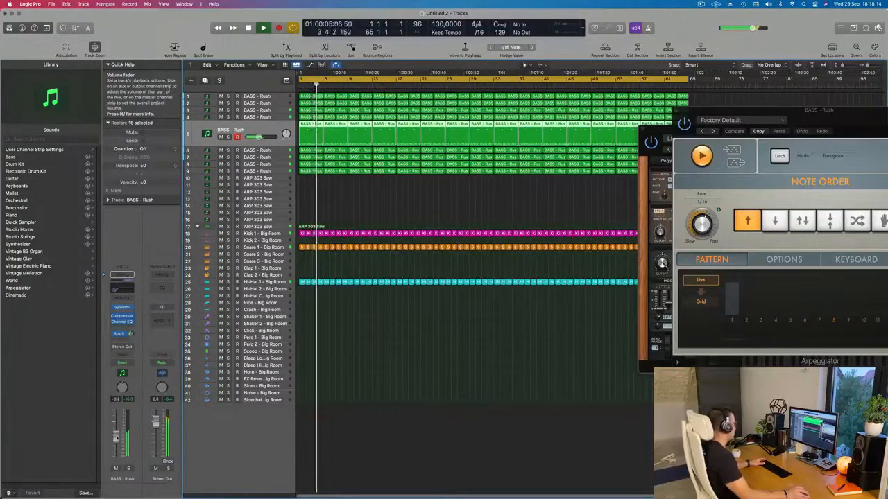
# Turn track 5's volume fully down, move the track to the top of the track list and deselect its regions
pyautogui.moveTo(273, 133); pyautogui.dragTo(274, 88)
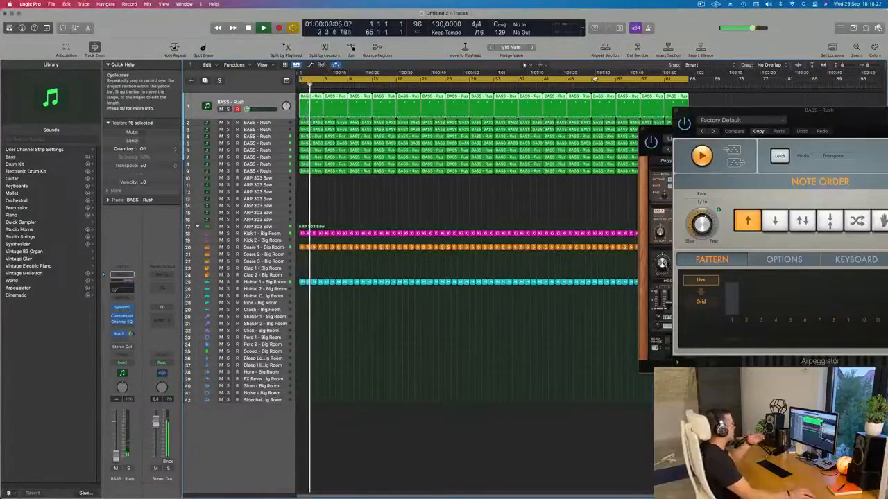
pyautogui.click(353, 217)
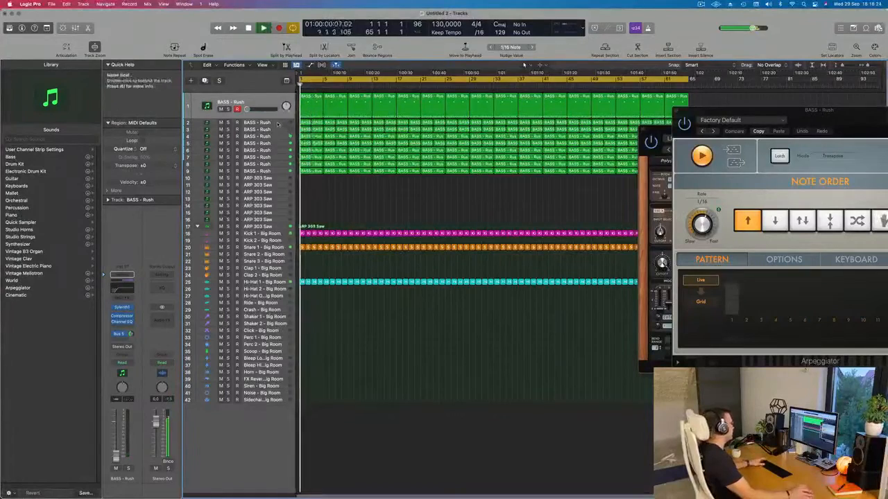
# Select tracks 2 and 4 in turn and solo each one briefly to check its sound
pyautogui.click(278, 124)
pyautogui.click(227, 116)
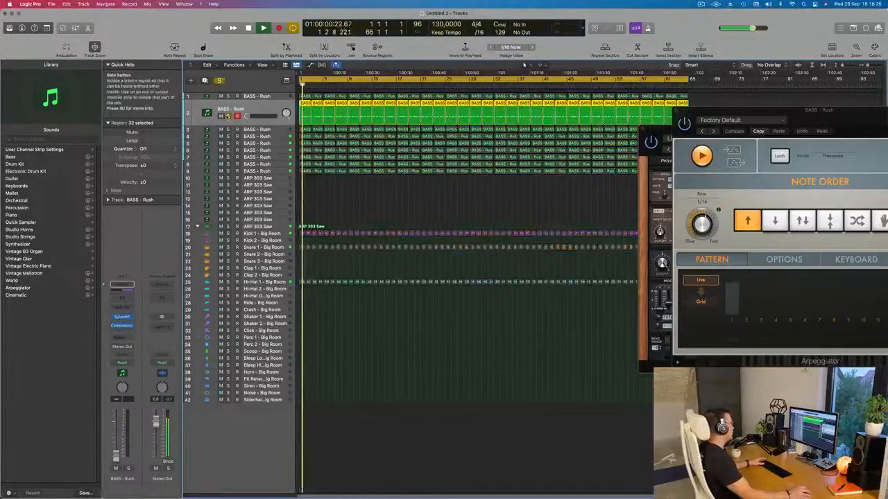
pyautogui.click(227, 117)
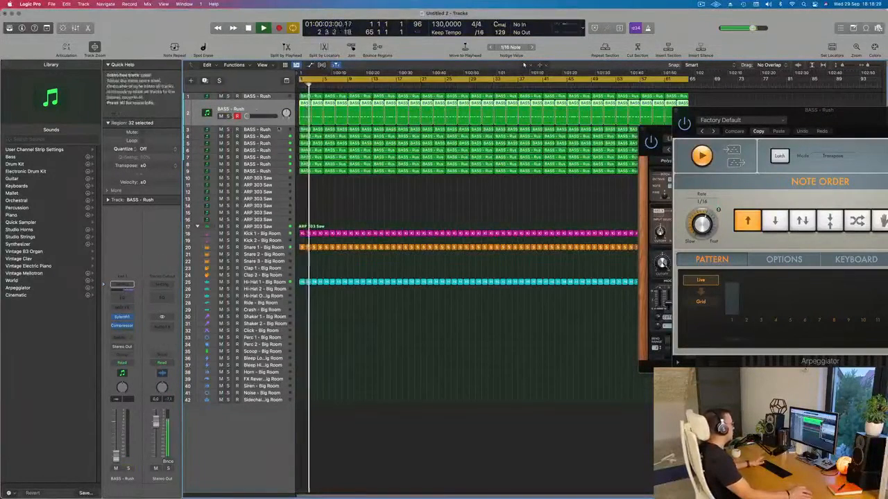
pyautogui.click(279, 137)
pyautogui.press('Return')
pyautogui.click(228, 130)
pyautogui.click(227, 130)
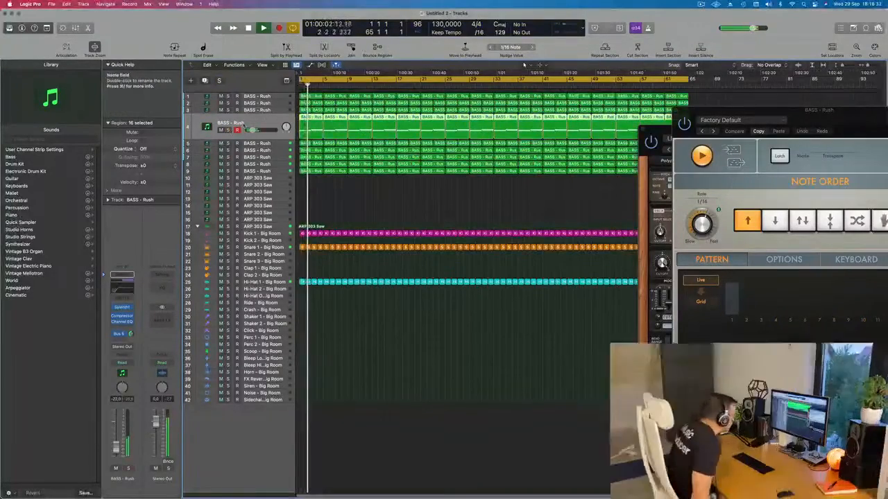